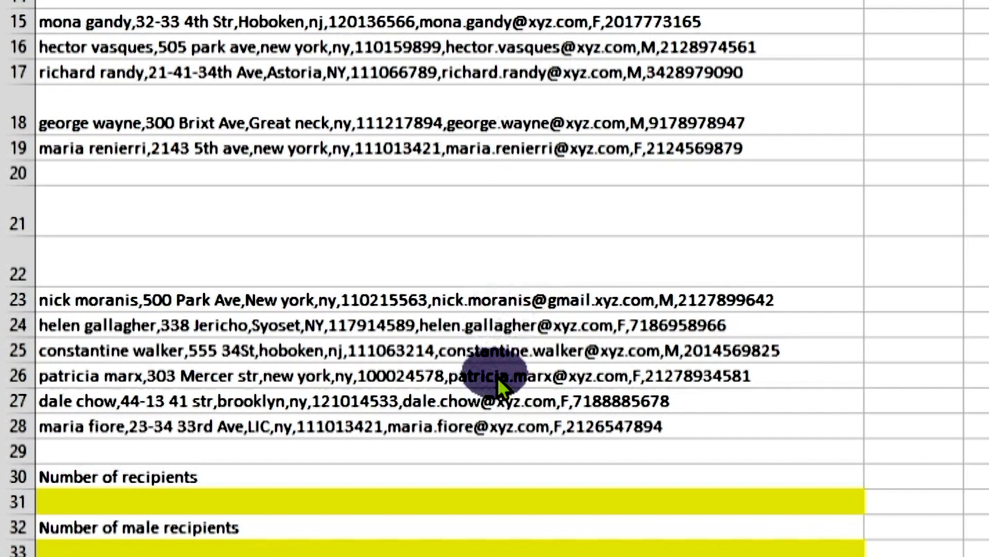
Step: Create a copy of the Practice Quiz 3 worksheet at the end of the same workbook
{"action": "scroll", "coordinate": [497, 380], "scroll_direction": "down", "scroll_amount": 1}
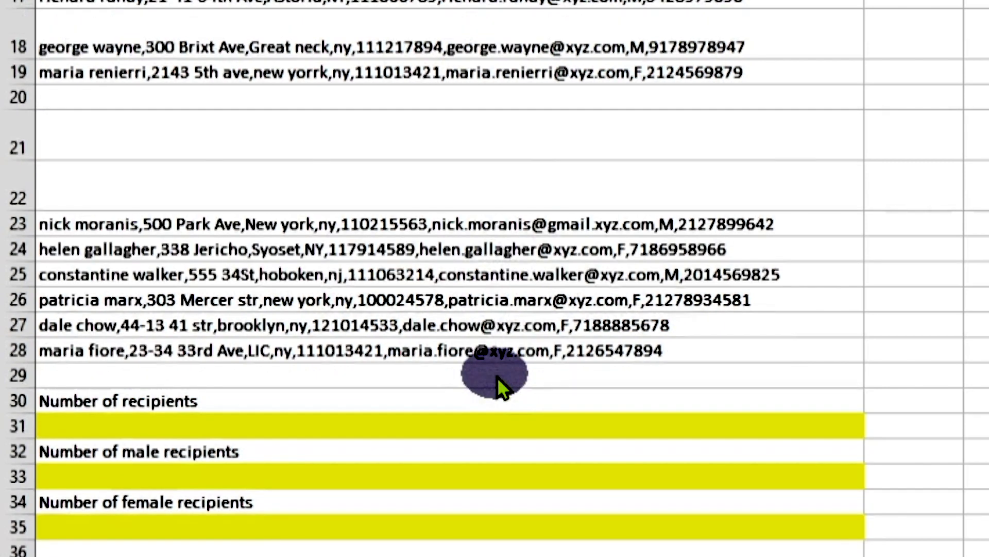
{"action": "scroll", "coordinate": [497, 376], "scroll_direction": "down", "scroll_amount": 1}
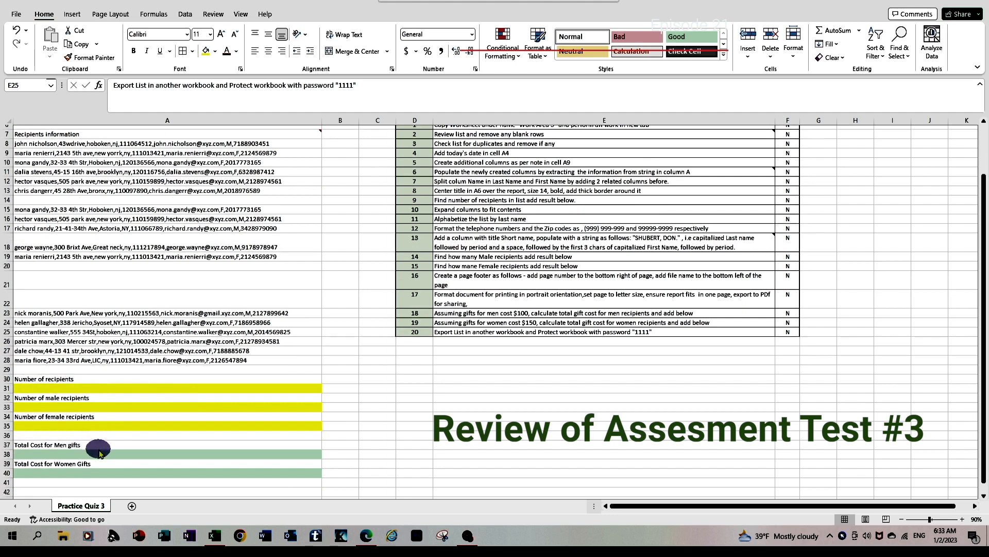
{"action": "scroll", "coordinate": [99, 453], "scroll_direction": "down", "scroll_amount": 1}
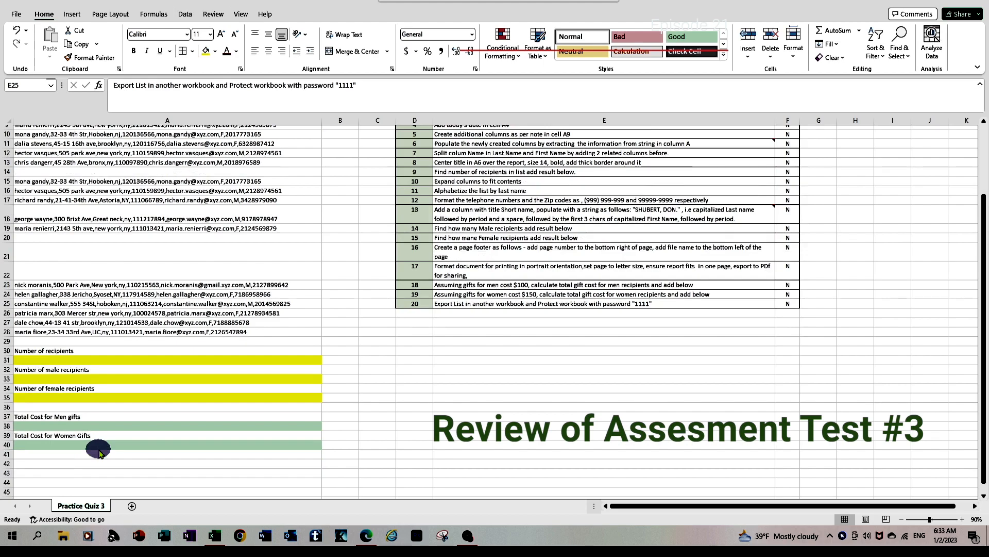
{"action": "scroll", "coordinate": [99, 453], "scroll_direction": "up", "scroll_amount": 2}
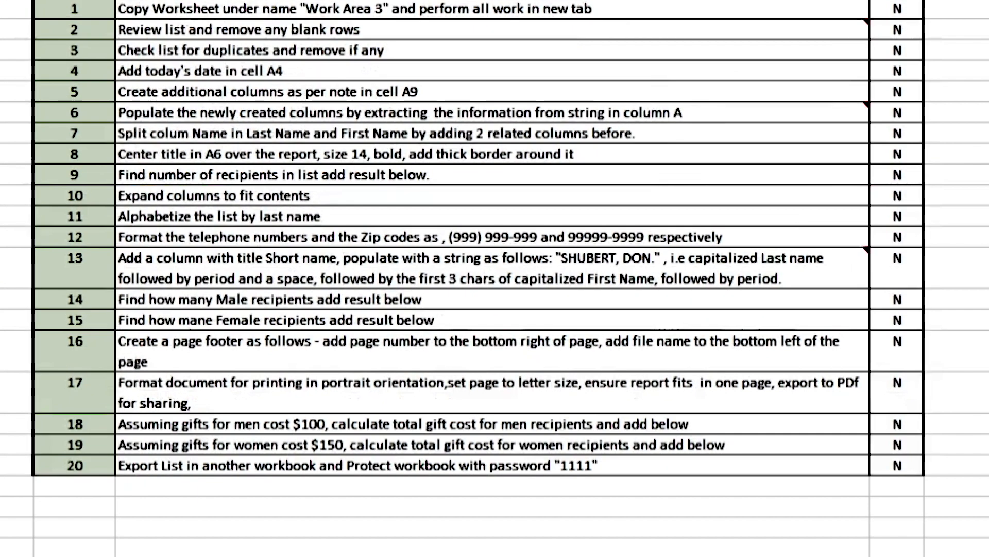
{"action": "scroll", "coordinate": [495, 278], "scroll_direction": "up", "scroll_amount": 1}
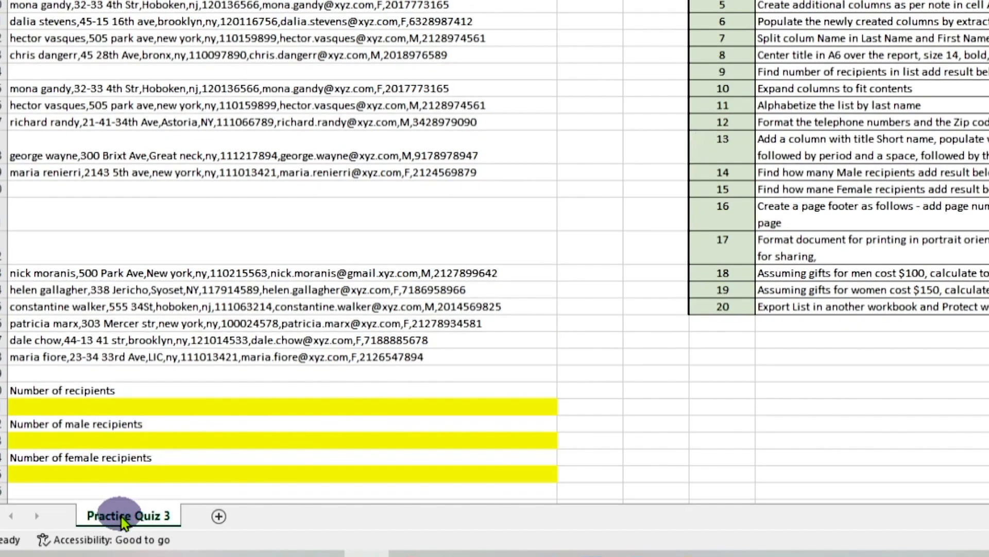
{"action": "right_click", "coordinate": [123, 521]}
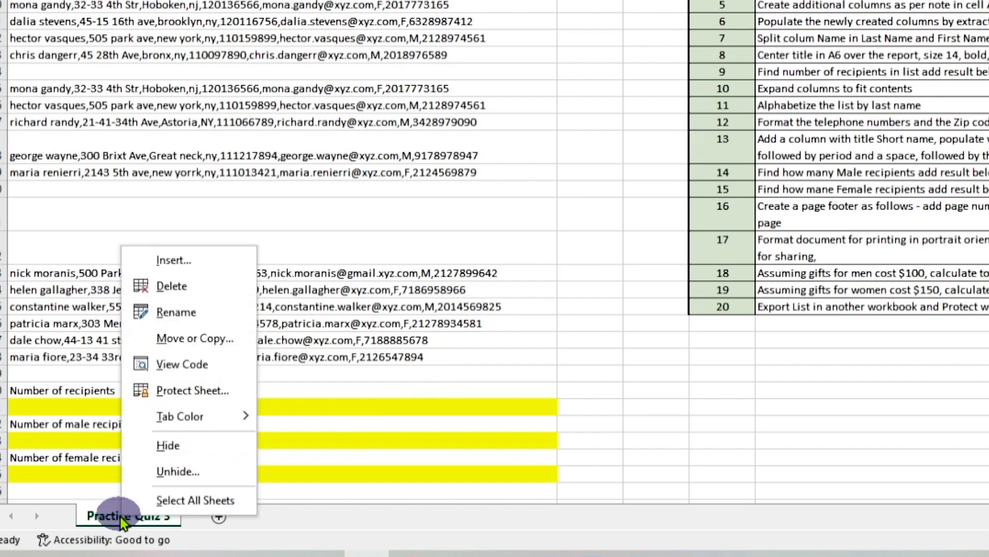
{"action": "left_click", "coordinate": [173, 338]}
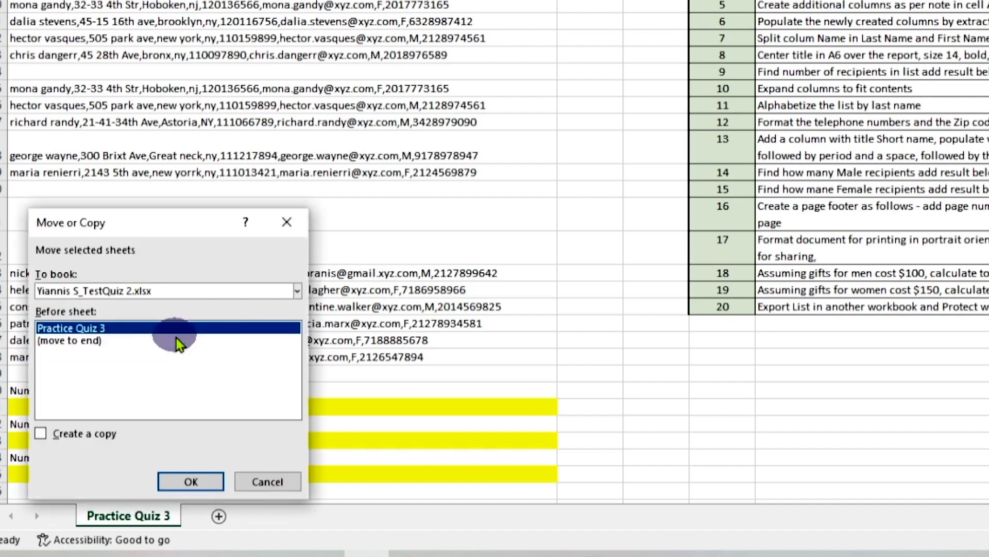
{"action": "left_click", "coordinate": [37, 433]}
{"action": "left_click", "coordinate": [71, 342]}
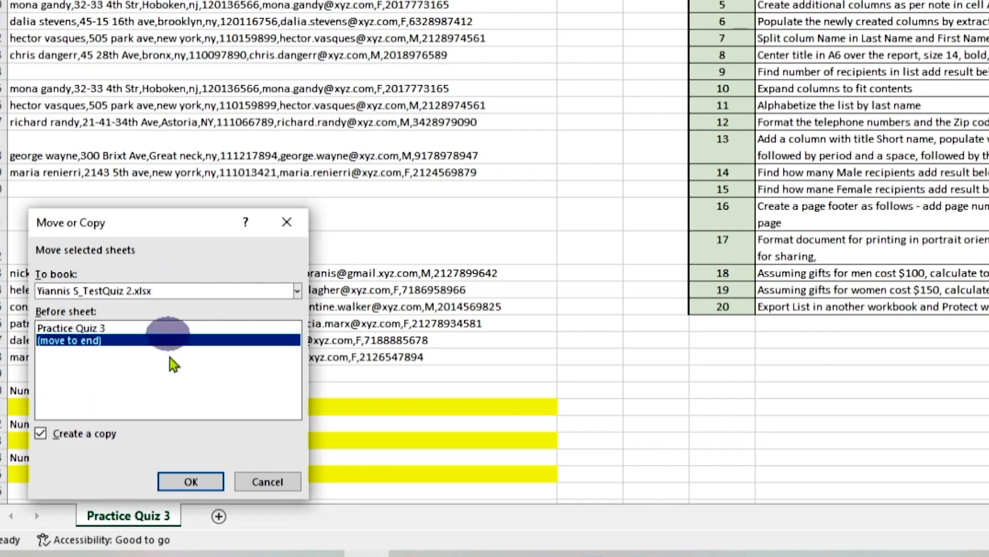
{"action": "left_click", "coordinate": [197, 479]}
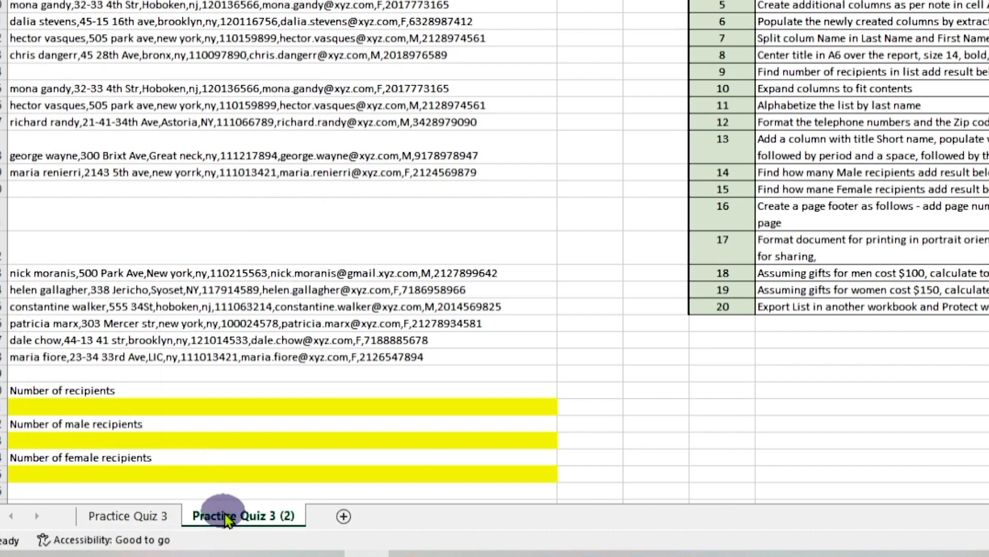
Step: Rename the copied worksheet as Work Area 3
{"action": "double_click", "coordinate": [224, 514]}
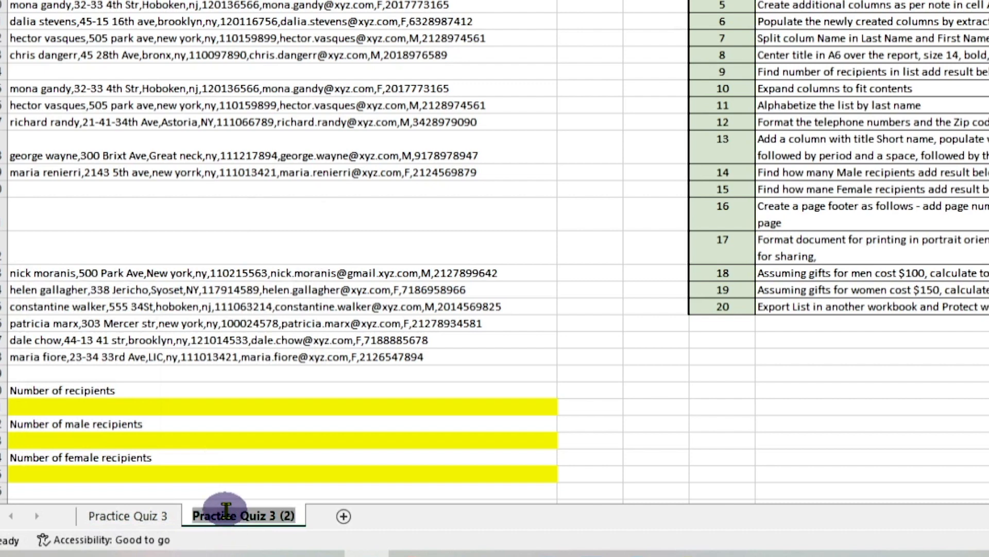
{"action": "type", "text": "W"}
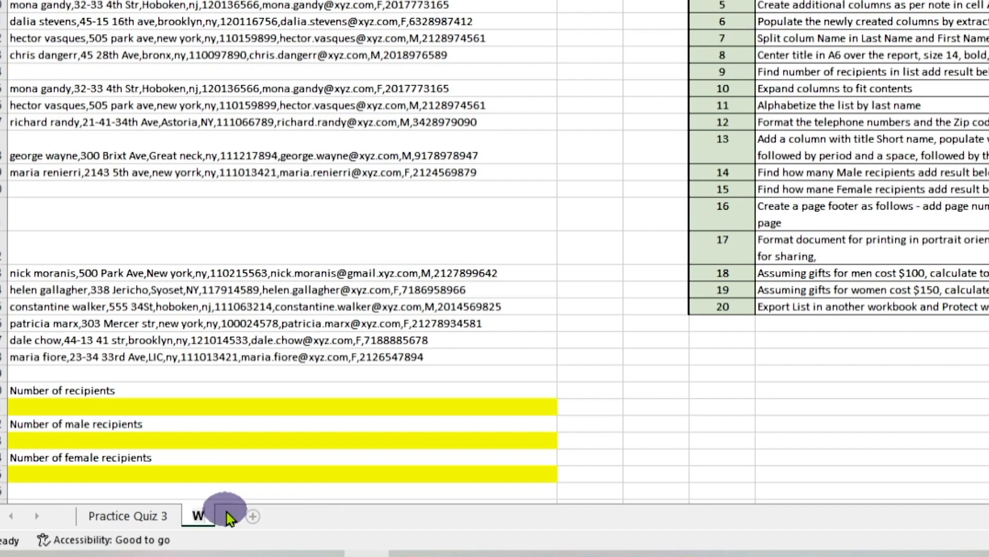
{"action": "type", "text": "ork Area"}
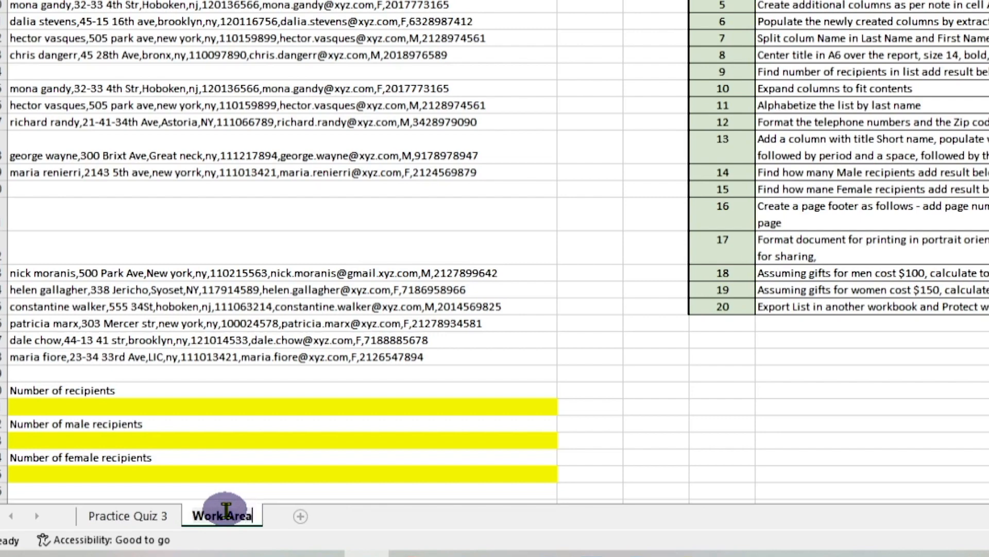
{"action": "type", "text": " 3"}
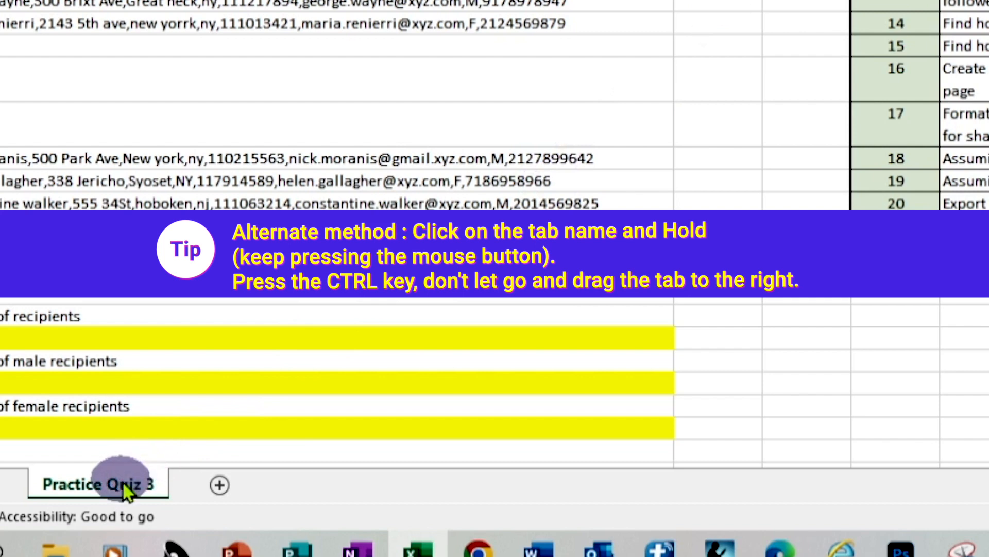
Step: Duplicate the Practice Quiz 3 worksheet directly after the original and name the copy Work Area 3
{"action": "left_click_drag", "start_coordinate": [122, 485], "coordinate": [123, 484]}
{"action": "left_click_drag", "start_coordinate": [156, 469], "coordinate": [181, 484]}
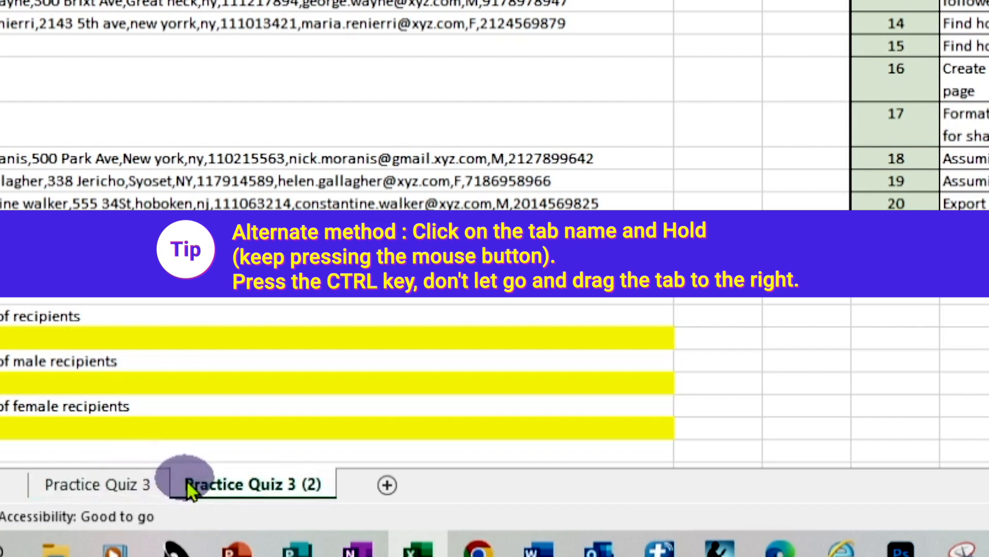
{"action": "double_click", "coordinate": [222, 494]}
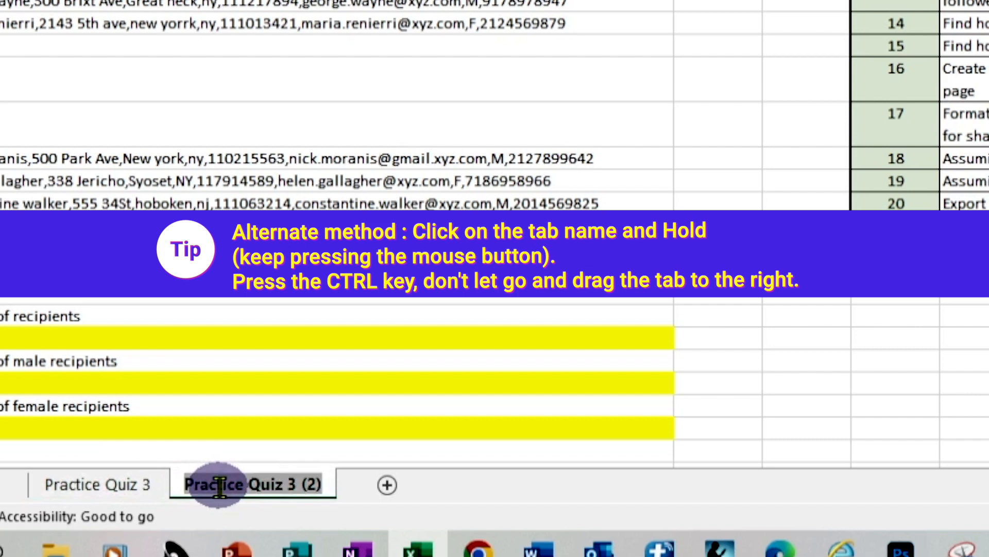
{"action": "type", "text": "Work"}
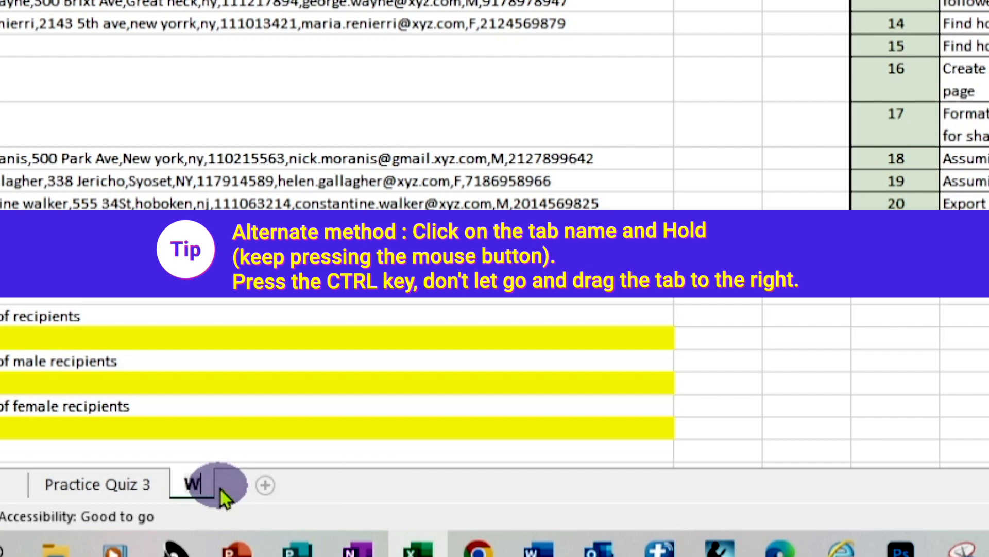
{"action": "type", "text": " Area 3"}
{"action": "key", "text": "Return"}
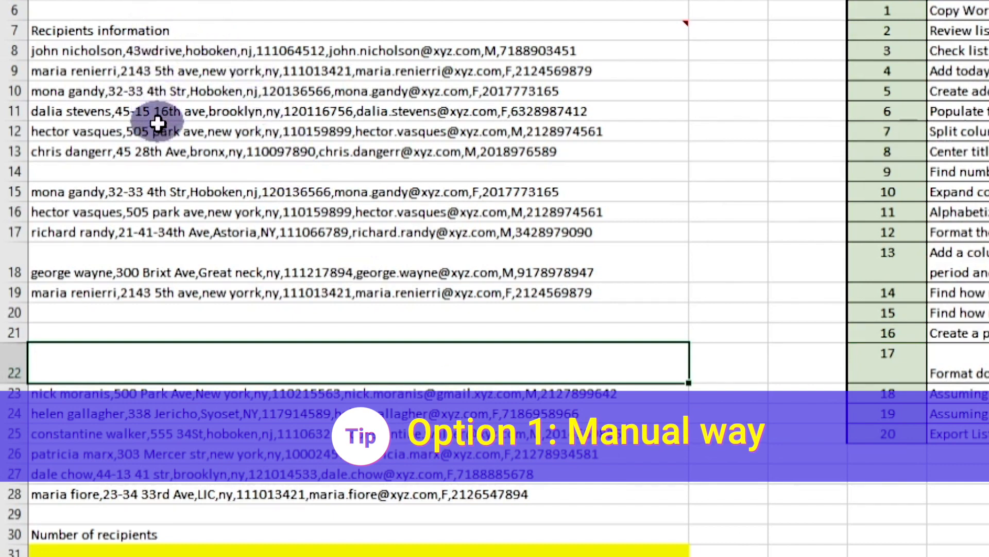
Step: Delete the blank cells A14, A20, A21 and A22 together with cells shifted up, and restore the blank cells
{"action": "left_click", "coordinate": [161, 165]}
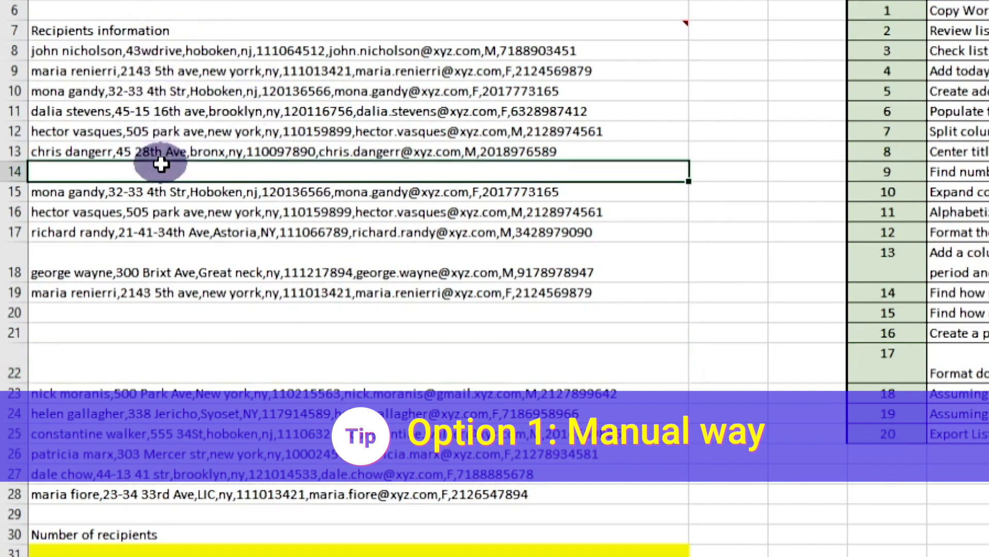
{"action": "left_click", "coordinate": [216, 316]}
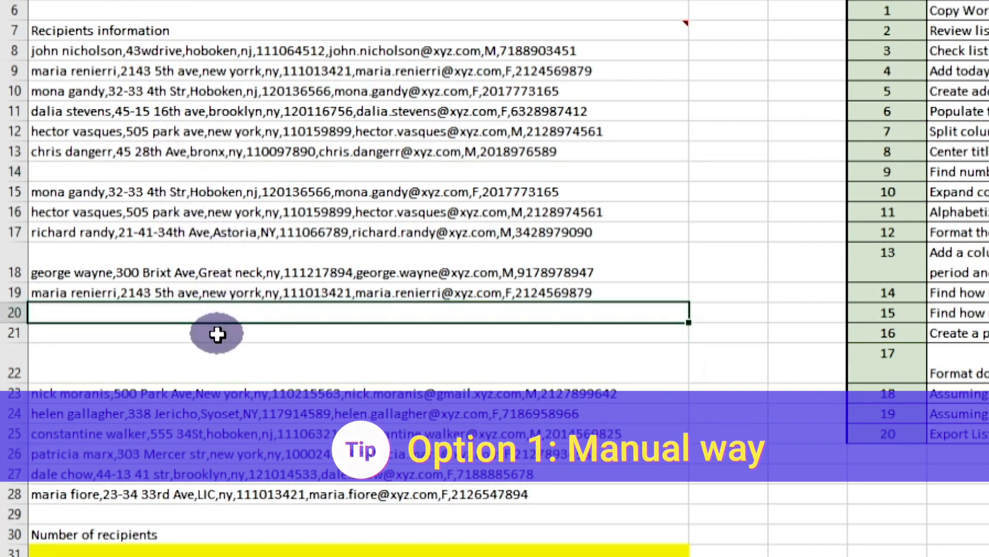
{"action": "left_click", "coordinate": [217, 332]}
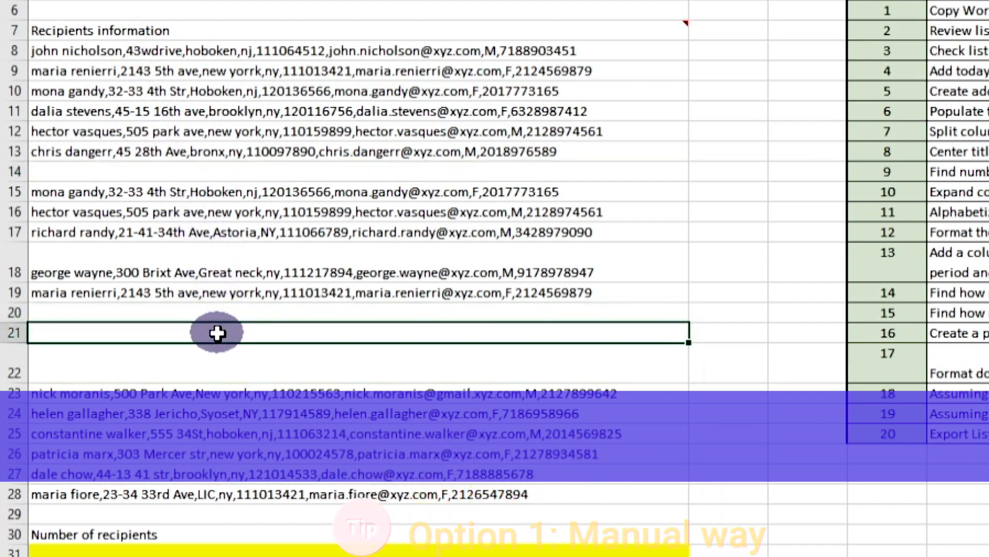
{"action": "left_click", "coordinate": [229, 362]}
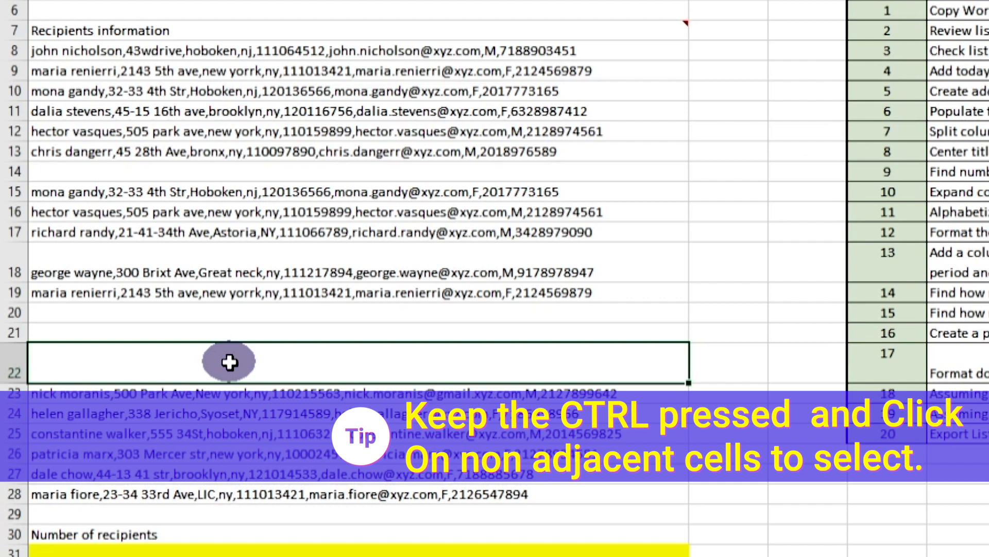
{"action": "left_click", "coordinate": [169, 166]}
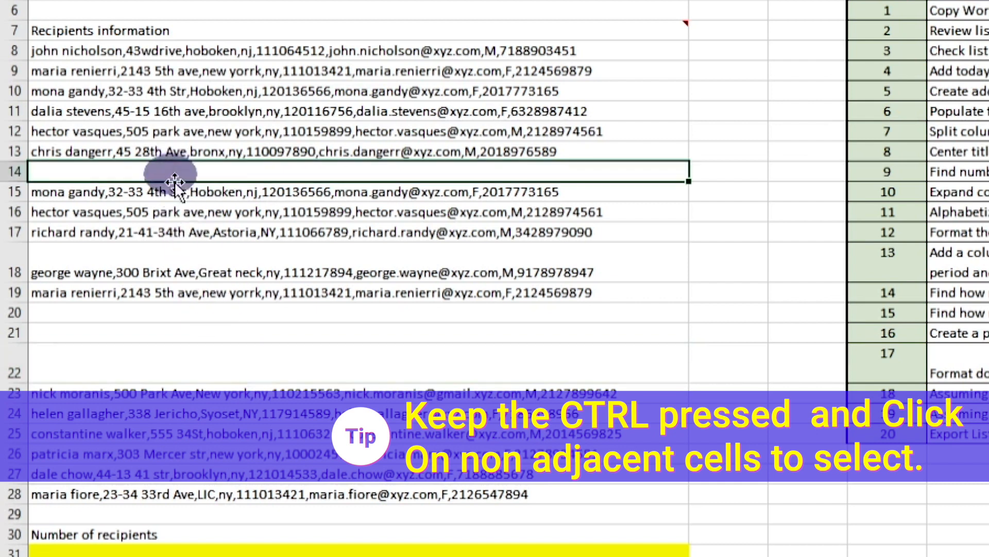
{"action": "left_click", "coordinate": [265, 313], "text": "ctrl"}
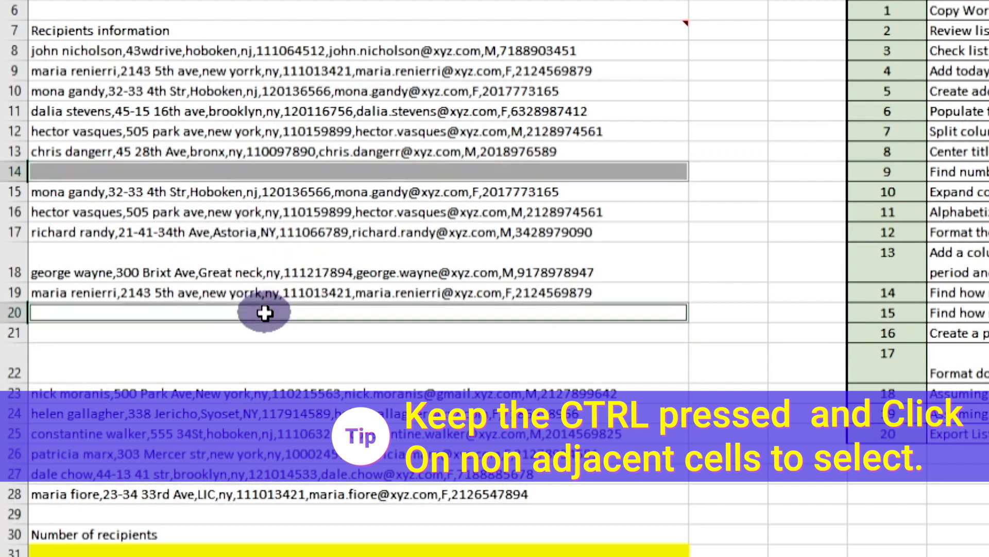
{"action": "left_click", "coordinate": [287, 333], "text": "ctrl"}
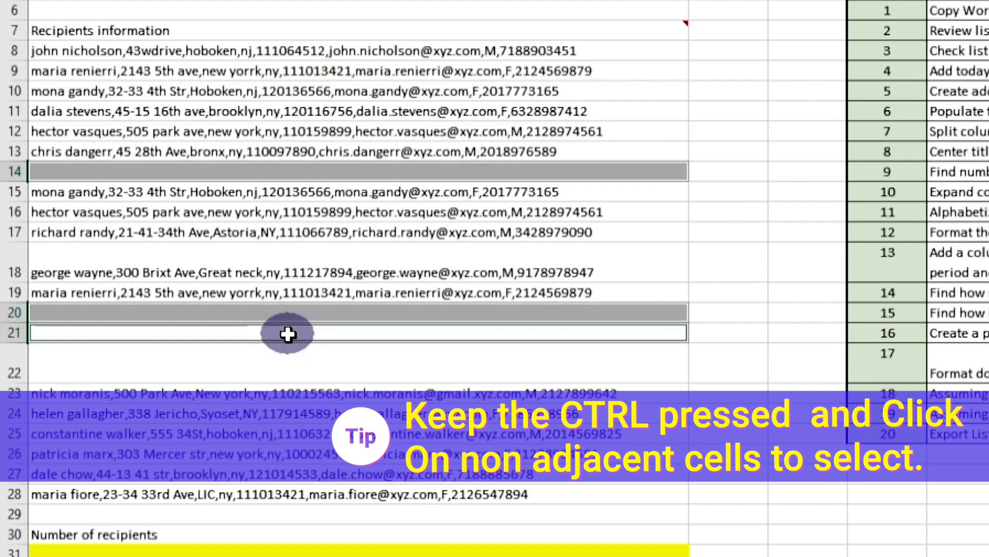
{"action": "left_click", "coordinate": [313, 367], "text": "ctrl"}
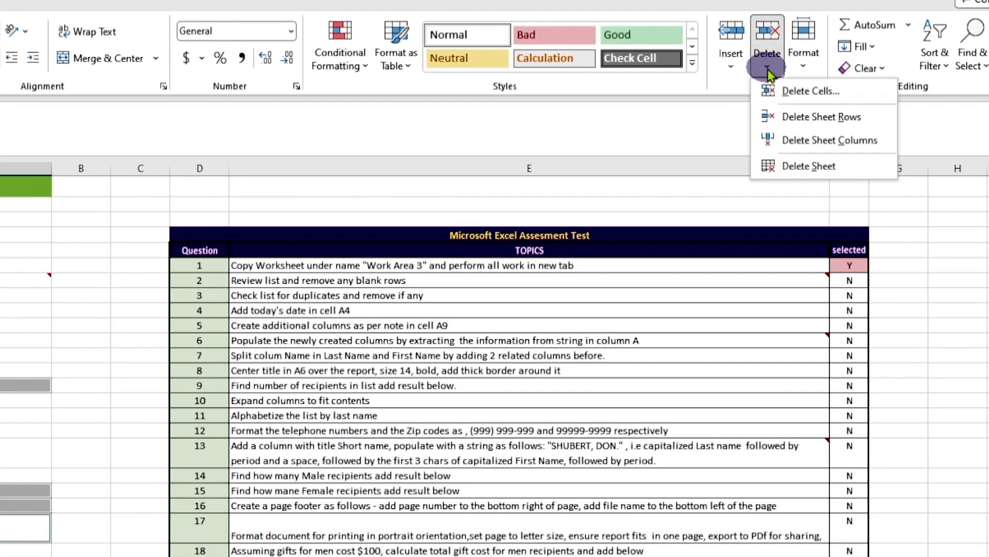
{"action": "left_click", "coordinate": [789, 91]}
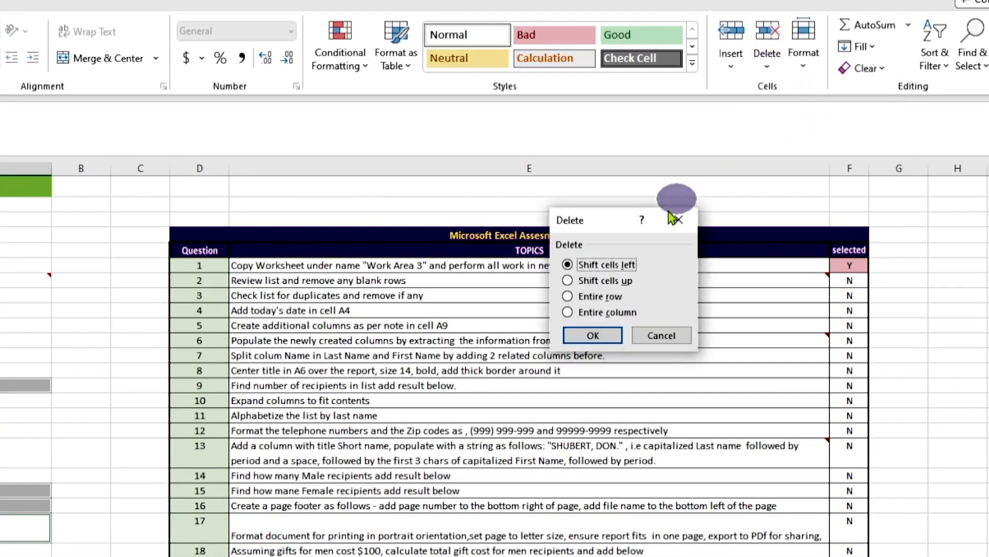
{"action": "left_click", "coordinate": [595, 282]}
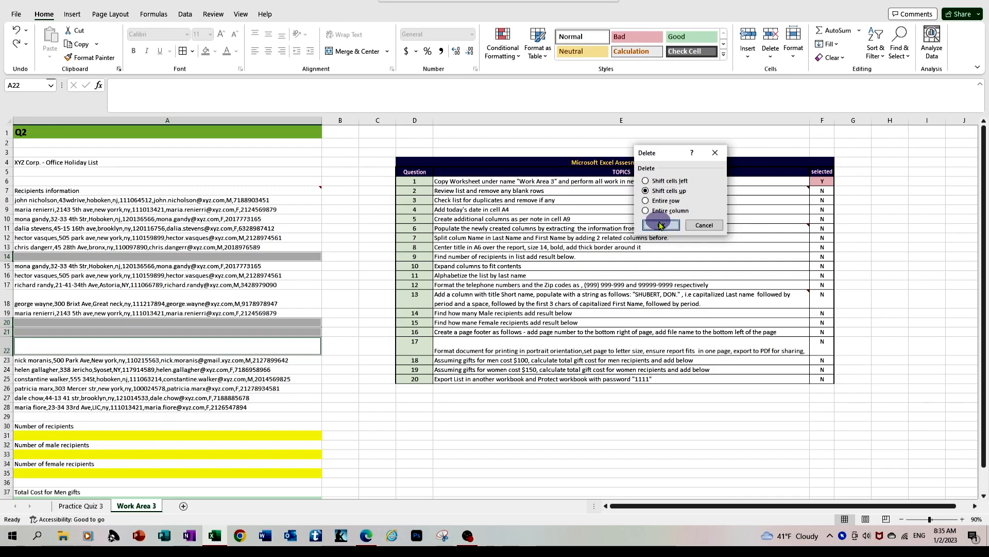
{"action": "left_click", "coordinate": [593, 335]}
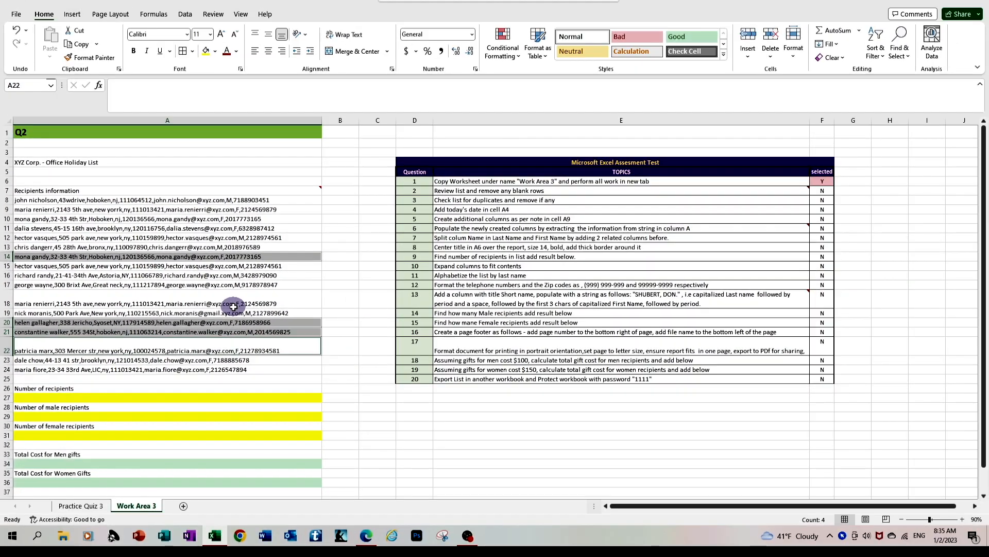
{"action": "key", "text": "ctrl+shift+plus"}
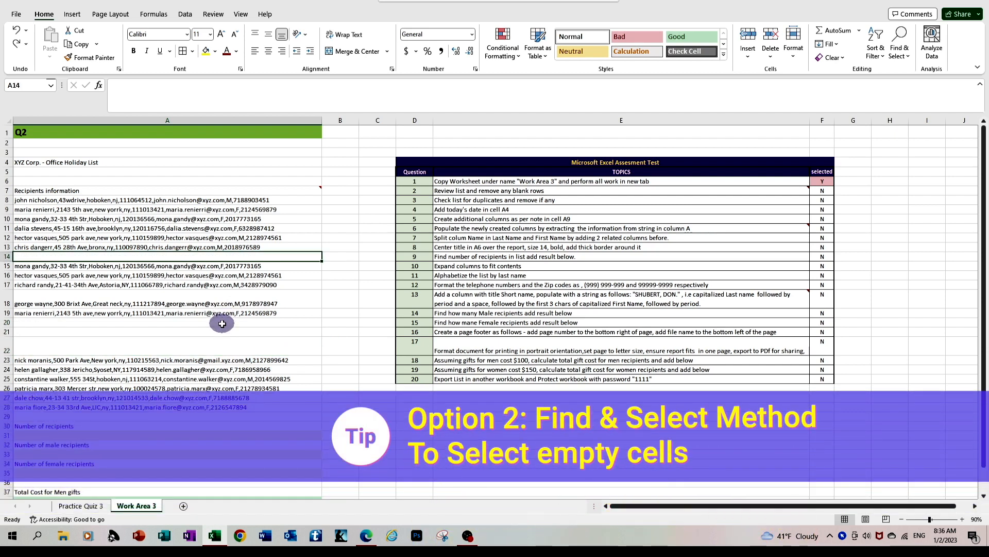
Step: Select only the blank cells within the recipient list A8:A28 using Go To Special with the Blanks option
{"action": "left_click", "coordinate": [213, 313]}
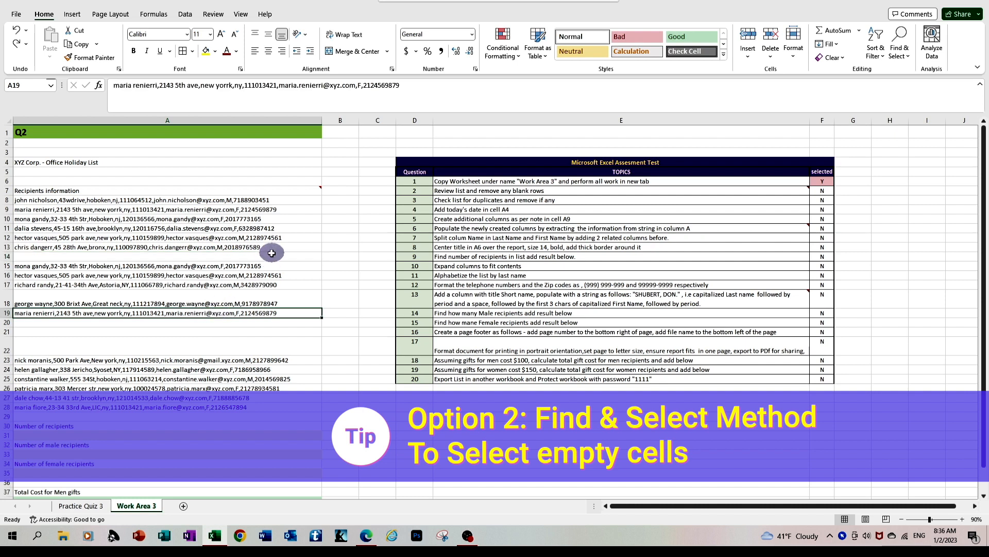
{"action": "left_click_drag", "start_coordinate": [173, 200], "coordinate": [176, 408]}
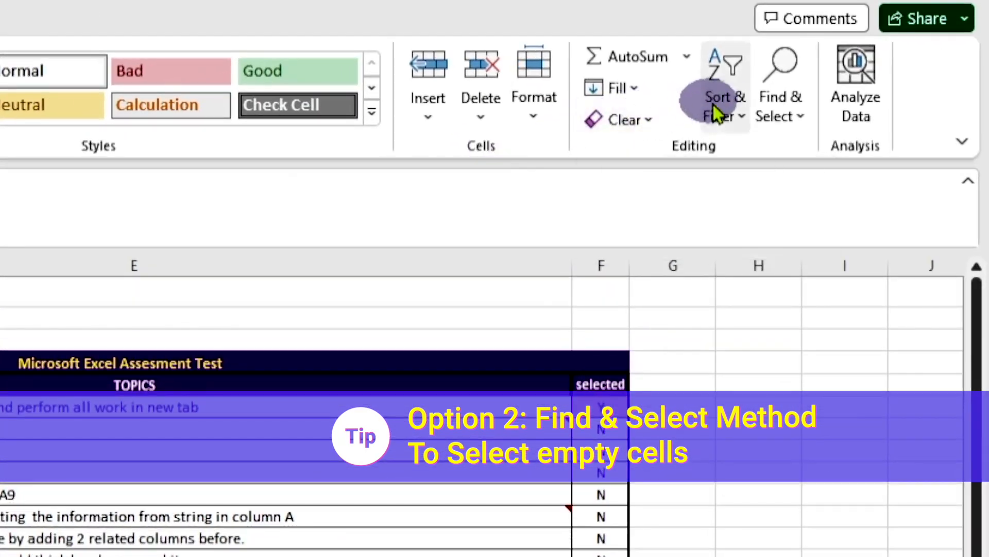
{"action": "left_click", "coordinate": [778, 98]}
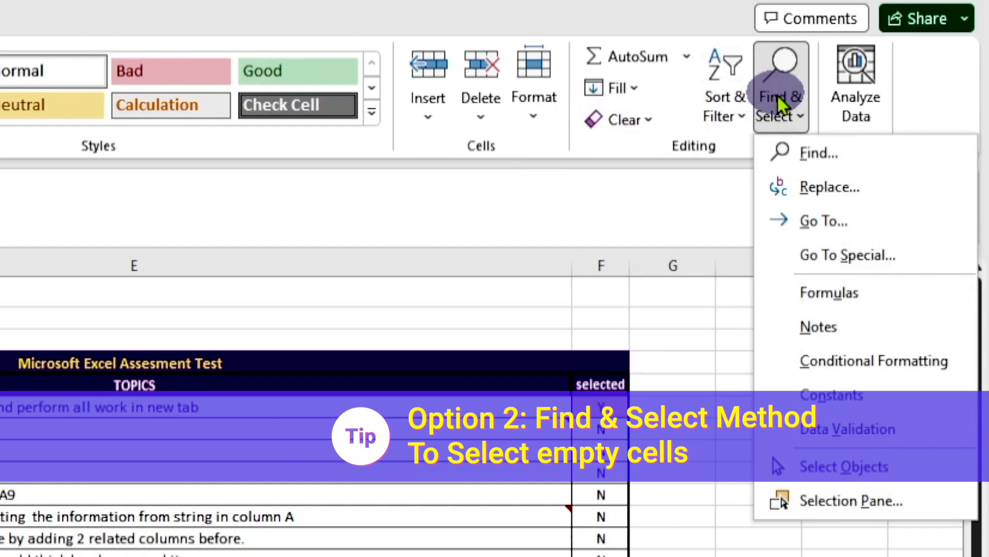
{"action": "left_click", "coordinate": [818, 255]}
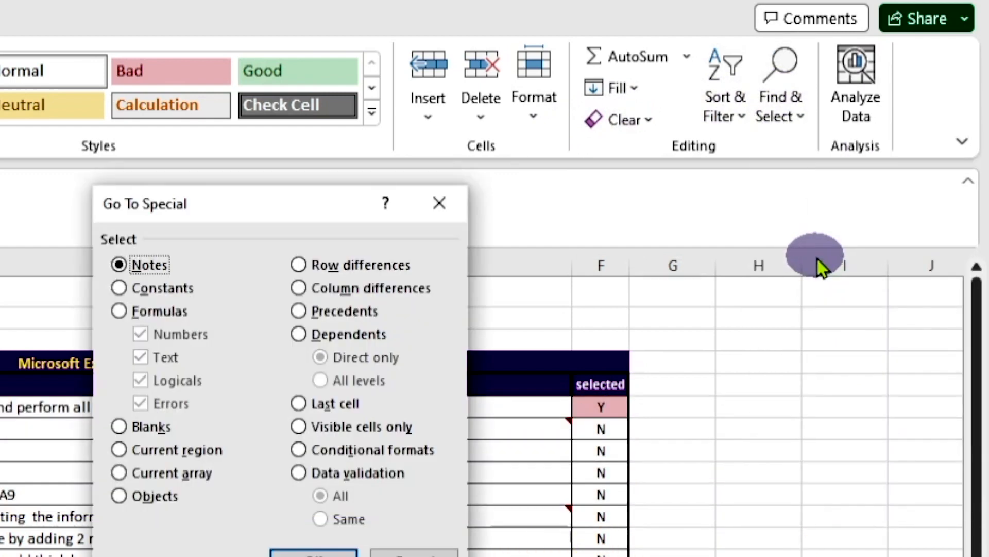
{"action": "left_click", "coordinate": [118, 426]}
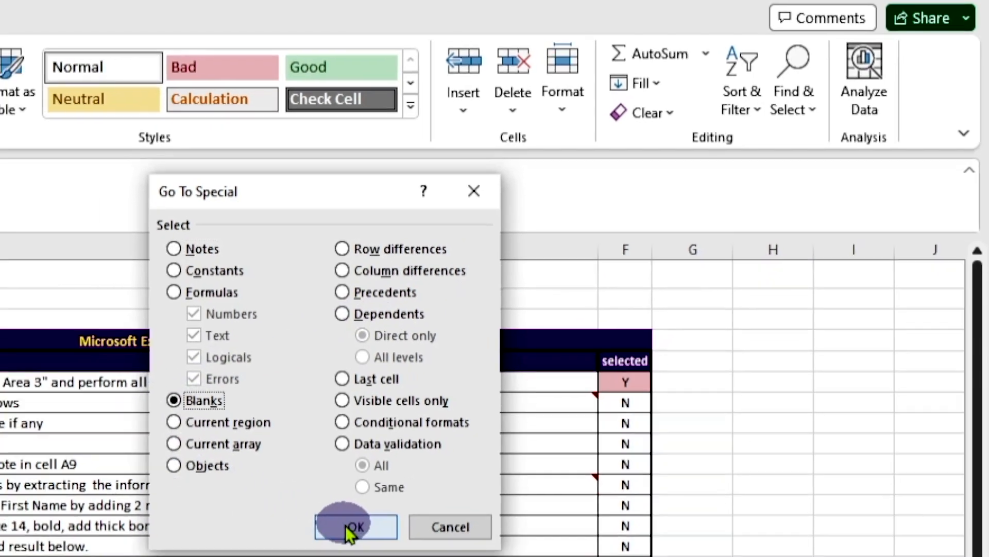
{"action": "left_click", "coordinate": [335, 541]}
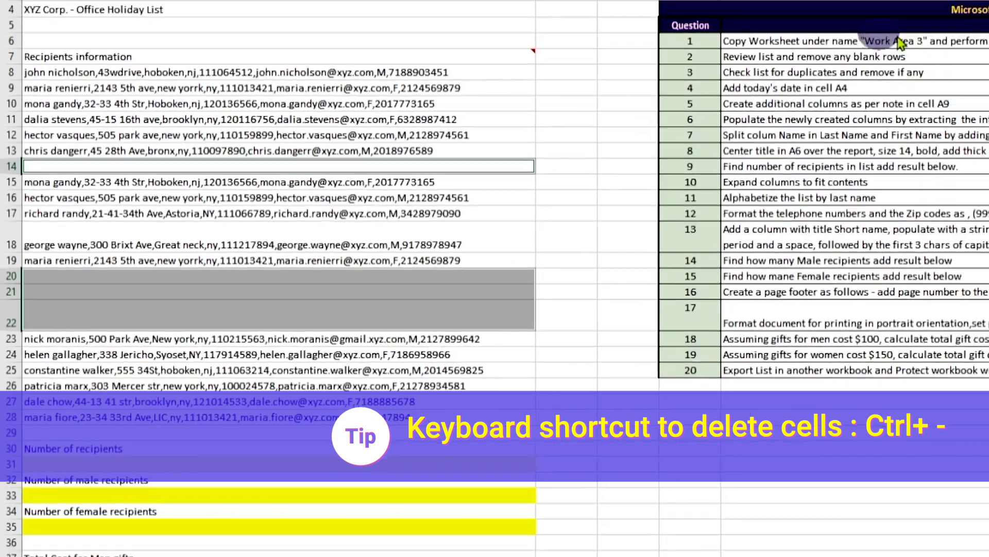
Step: Delete the selected blank cells with the cells below shifted up, and undo the deletion
{"action": "key", "text": "ctrl+minus"}
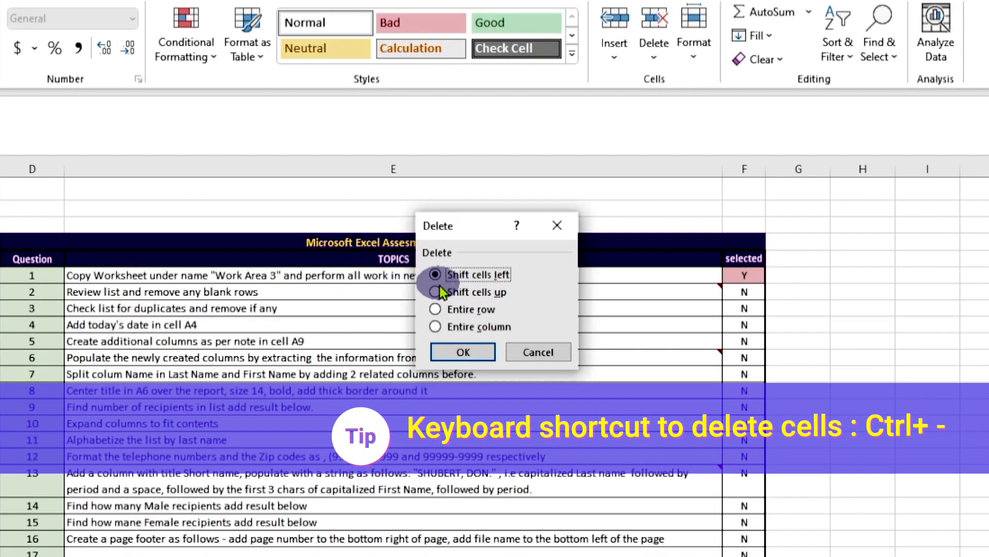
{"action": "left_click", "coordinate": [439, 292]}
{"action": "left_click", "coordinate": [462, 355]}
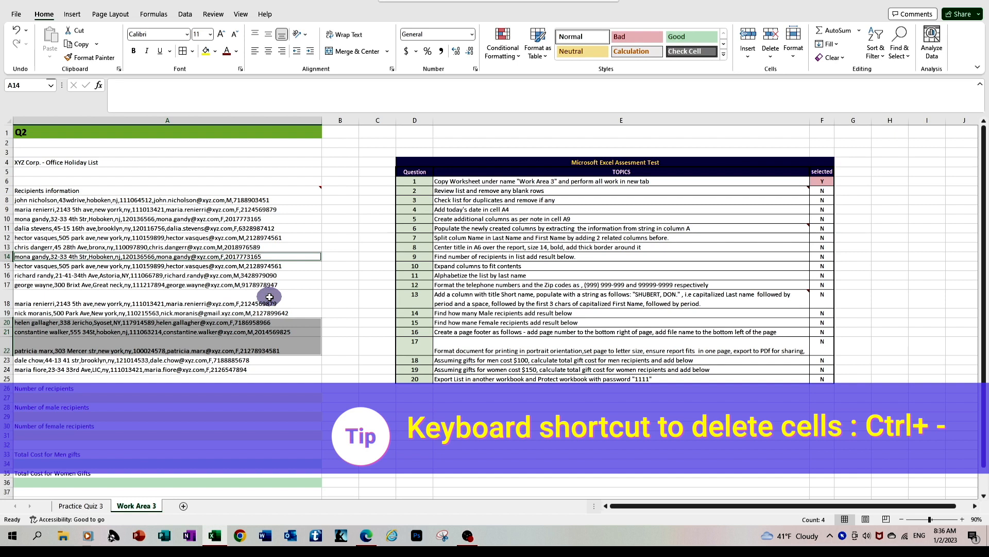
{"action": "key", "text": "ctrl+z"}
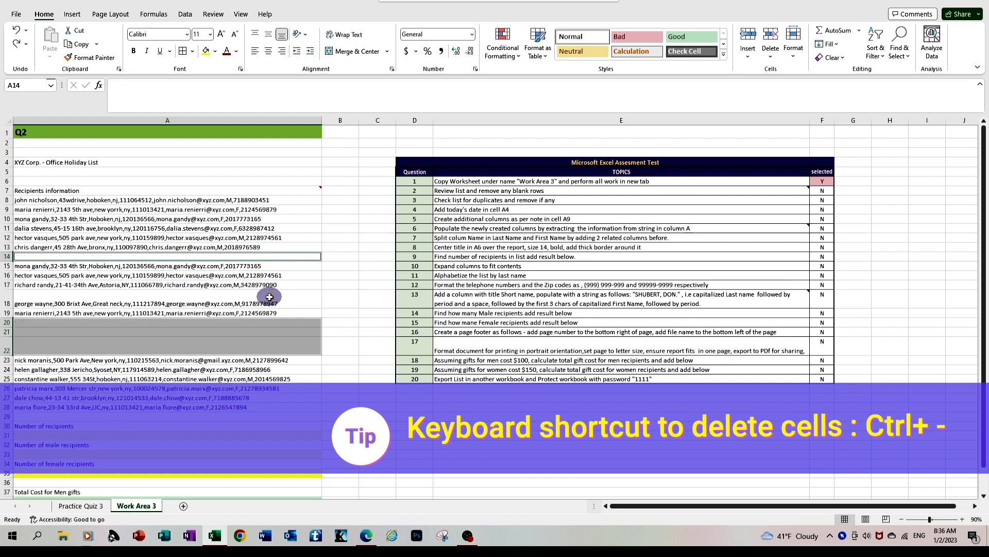
{"action": "left_click", "coordinate": [276, 343]}
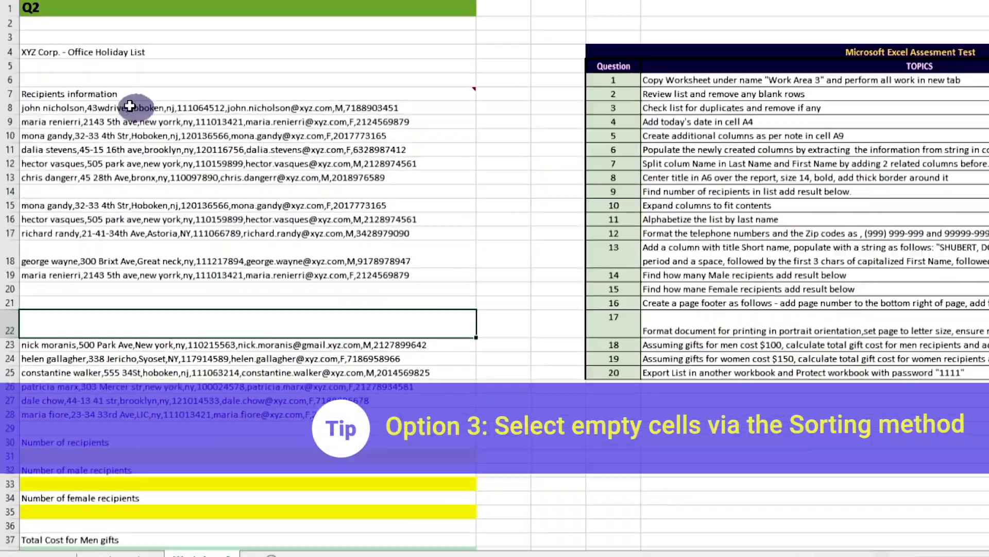
Step: Sort the recipient entries in A8:A28 from A to Z to group the blank cells, and undo the sort
{"action": "mouse_move", "coordinate": [70, 190]}
{"action": "left_click_drag", "start_coordinate": [123, 40], "coordinate": [370, 420]}
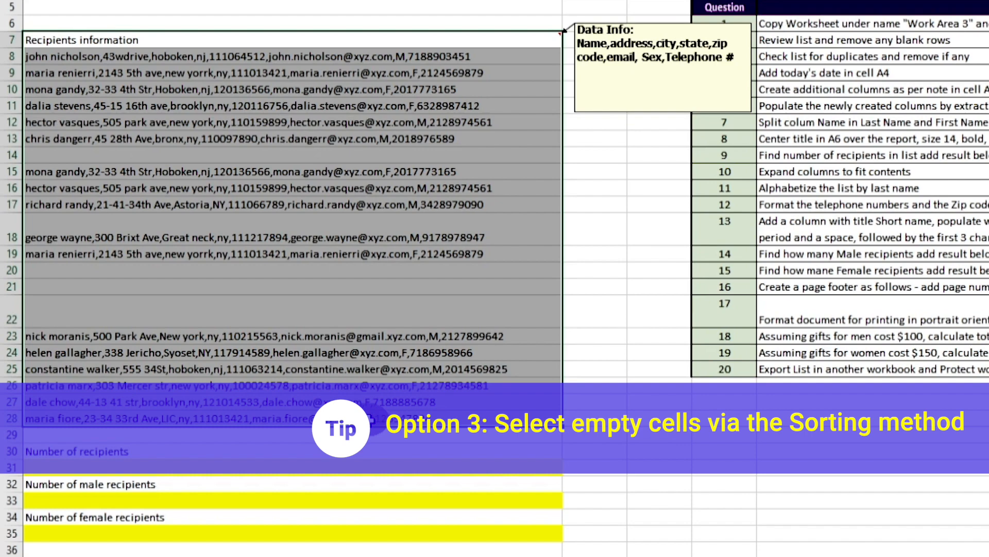
{"action": "left_click_drag", "start_coordinate": [370, 420], "coordinate": [354, 352]}
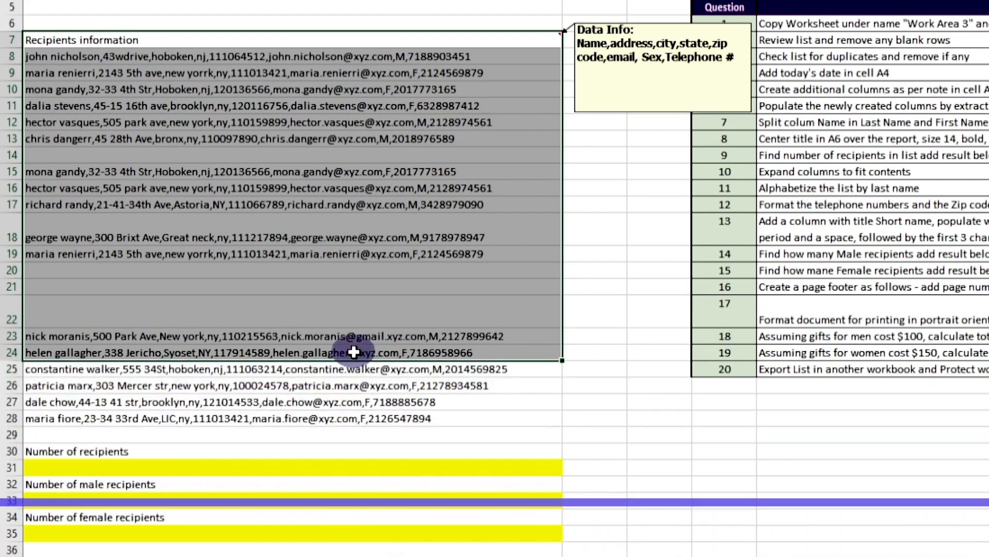
{"action": "left_click", "coordinate": [338, 301]}
{"action": "left_click_drag", "start_coordinate": [310, 57], "coordinate": [318, 417]}
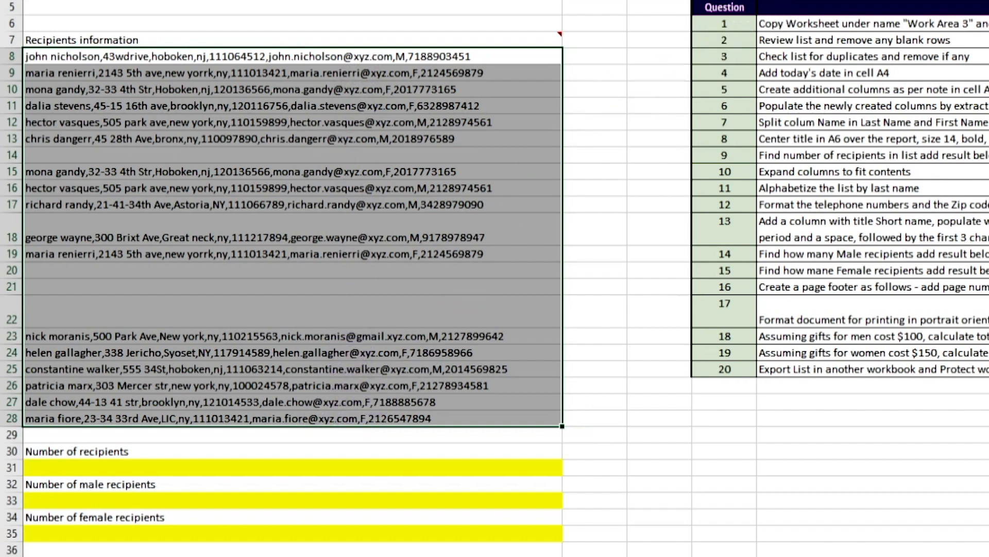
{"action": "left_click", "coordinate": [878, 51]}
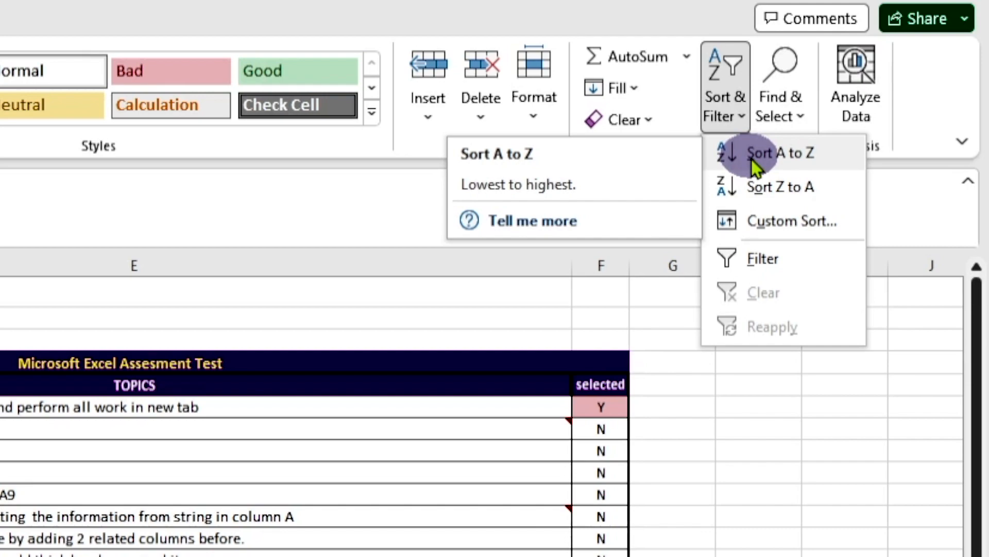
{"action": "left_click", "coordinate": [752, 158]}
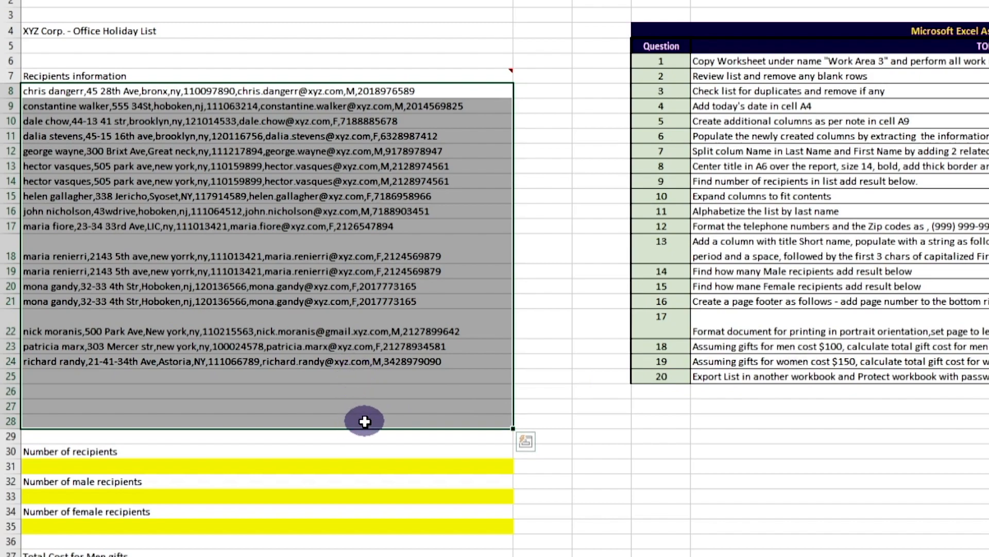
{"action": "key", "text": "ctrl+z"}
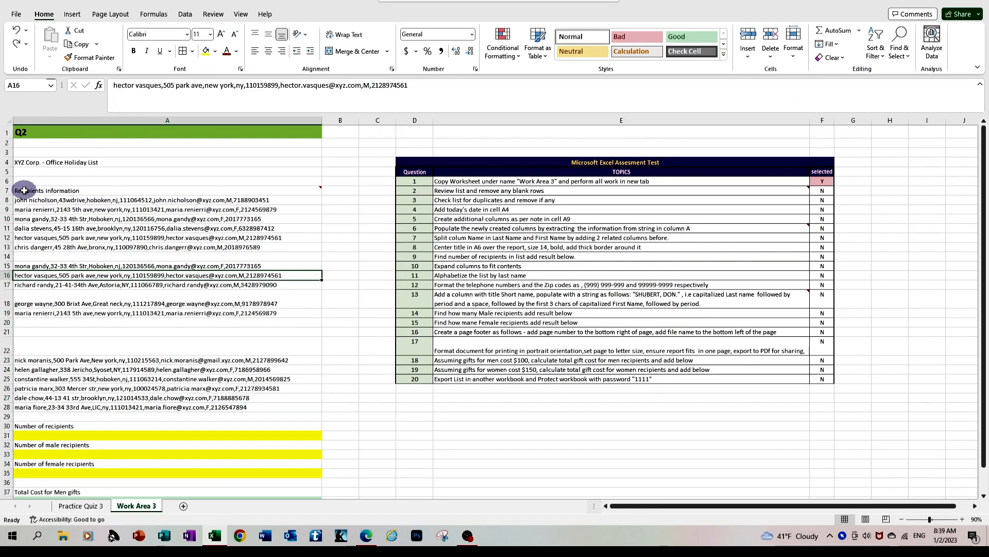
Step: Add a filter to the recipient list A7:A28, with Recipients information as its header
{"action": "left_click", "coordinate": [25, 191]}
{"action": "left_click_drag", "start_coordinate": [24, 190], "coordinate": [32, 407]}
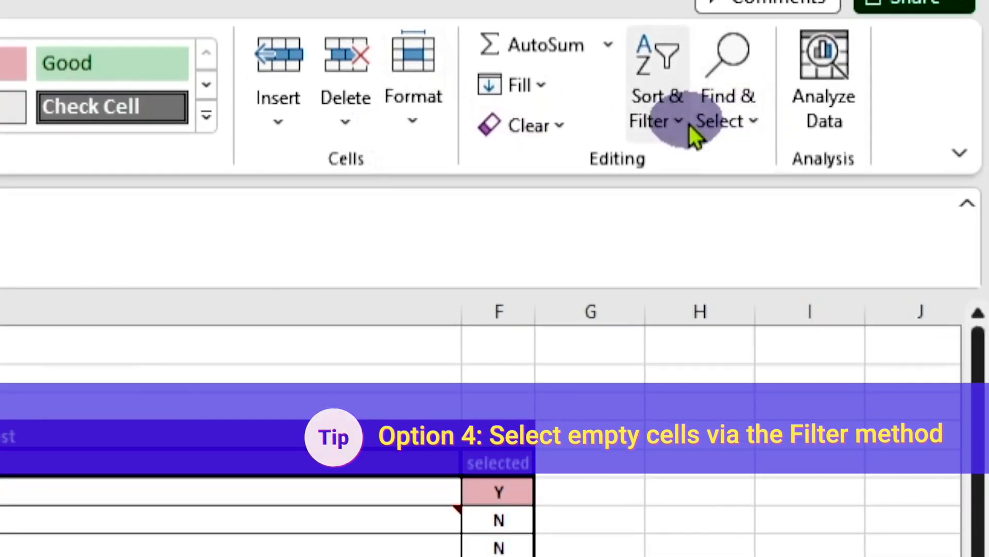
{"action": "left_click", "coordinate": [679, 136]}
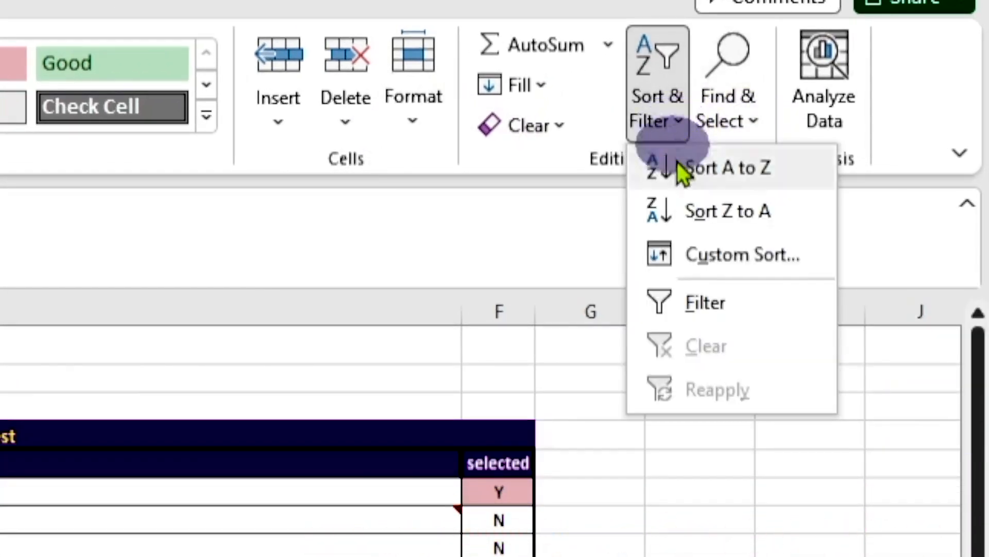
{"action": "left_click", "coordinate": [702, 305]}
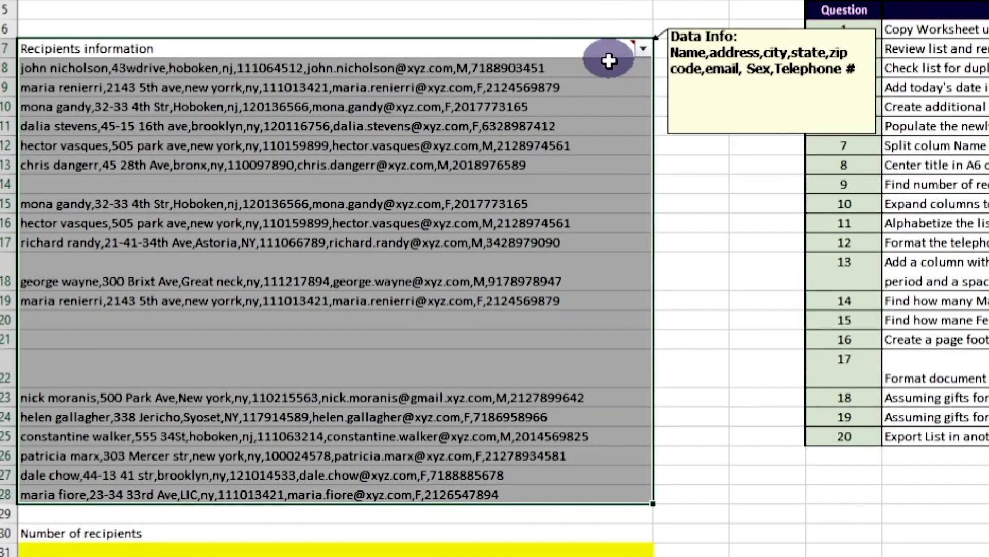
Step: Filter the Recipients information column to show only the blank entries
{"action": "left_click", "coordinate": [312, 213]}
{"action": "left_click", "coordinate": [643, 49]}
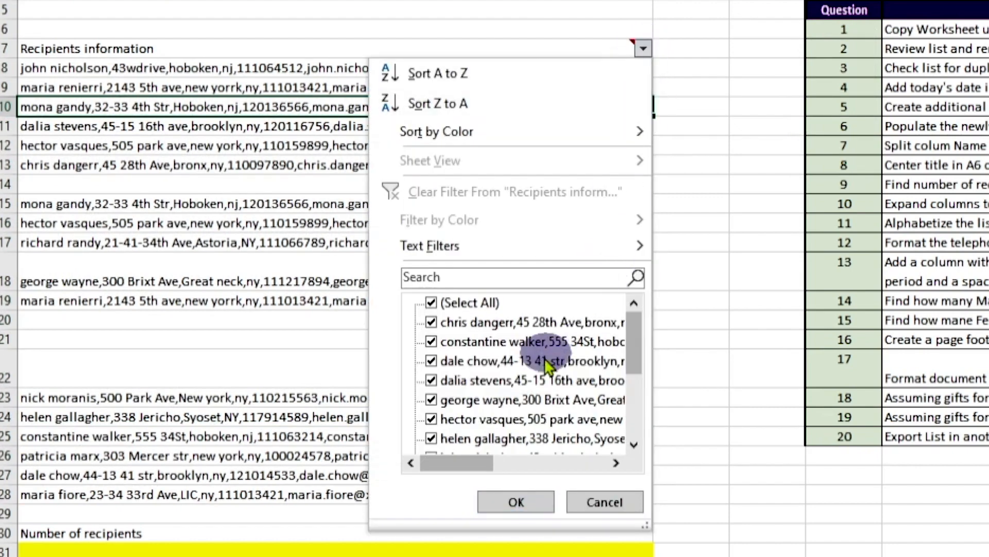
{"action": "left_click", "coordinate": [431, 303]}
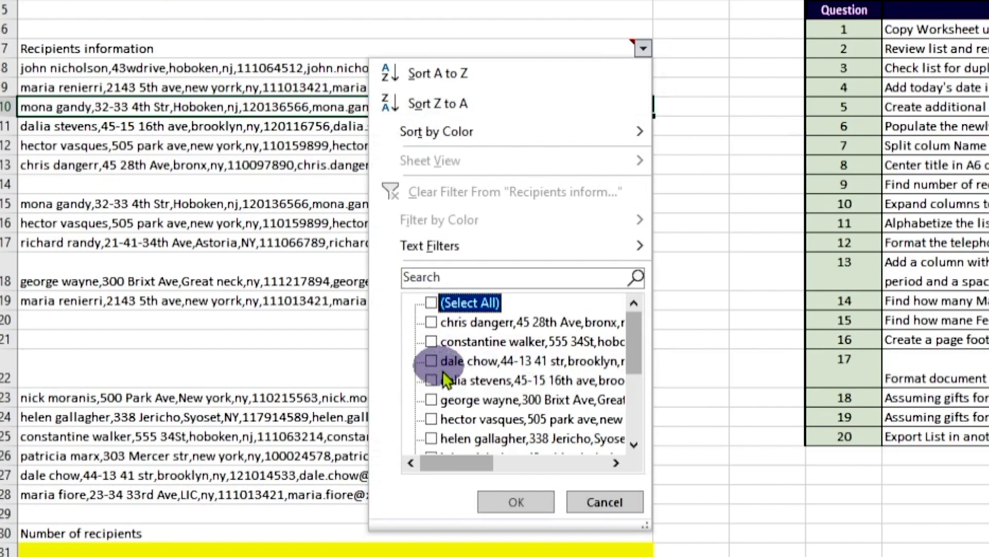
{"action": "scroll", "coordinate": [435, 382], "scroll_direction": "down", "scroll_amount": 3}
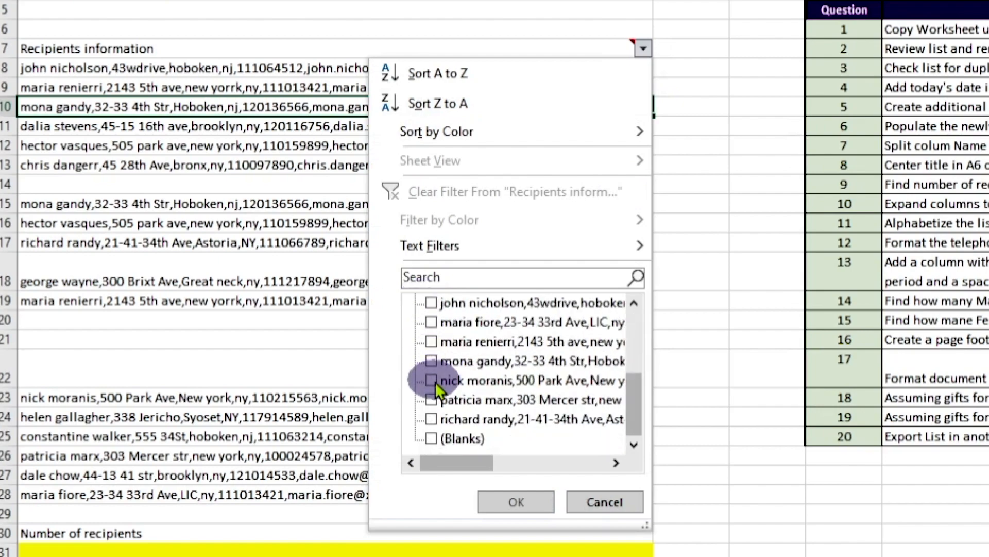
{"action": "left_click", "coordinate": [434, 438]}
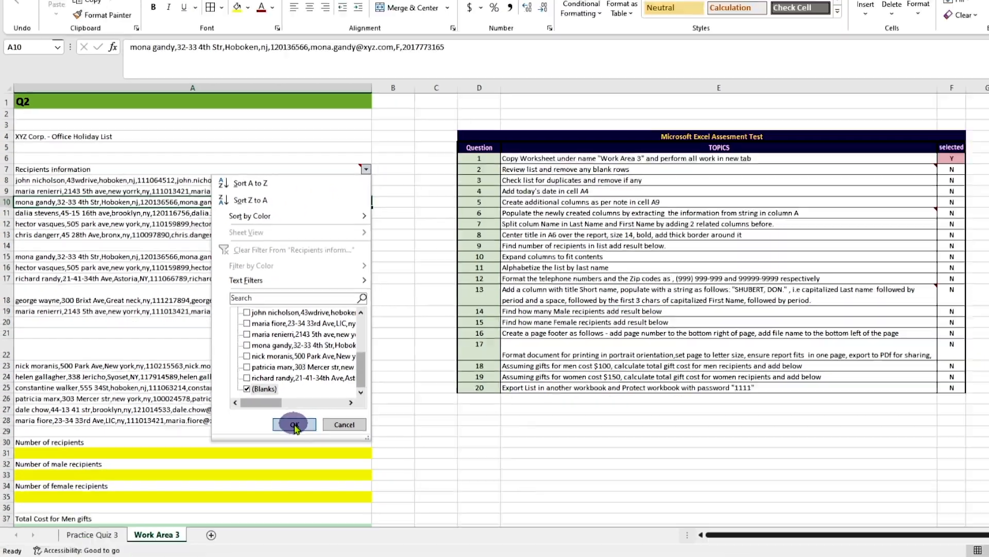
{"action": "left_click", "coordinate": [516, 500]}
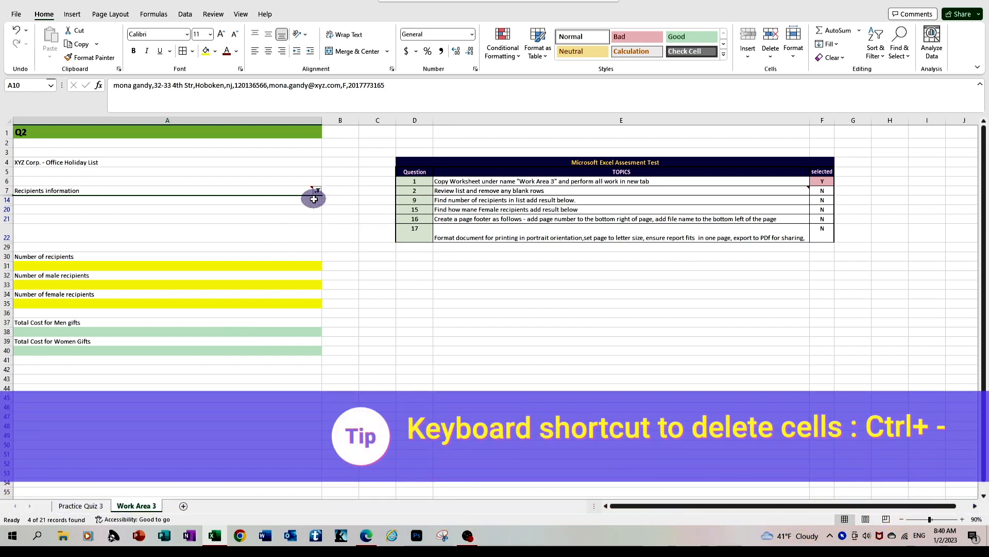
Step: Delete the filtered blank cells A14, A20, A21 and A22 from the recipient list and remove the filter
{"action": "left_click", "coordinate": [270, 201]}
{"action": "left_click_drag", "start_coordinate": [270, 202], "coordinate": [276, 232]}
{"action": "key", "text": "ctrl+minus"}
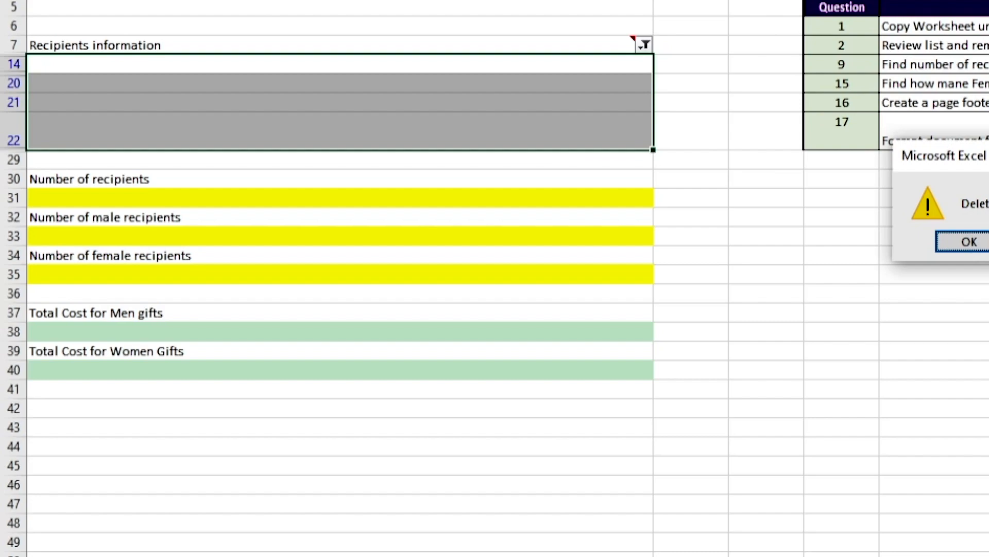
{"action": "left_click", "coordinate": [513, 287]}
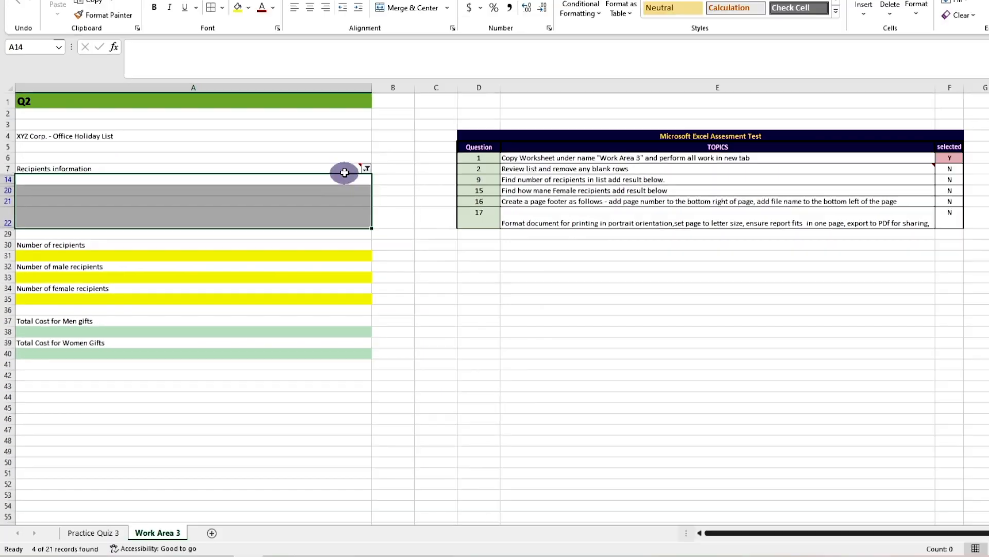
{"action": "left_click", "coordinate": [317, 191]}
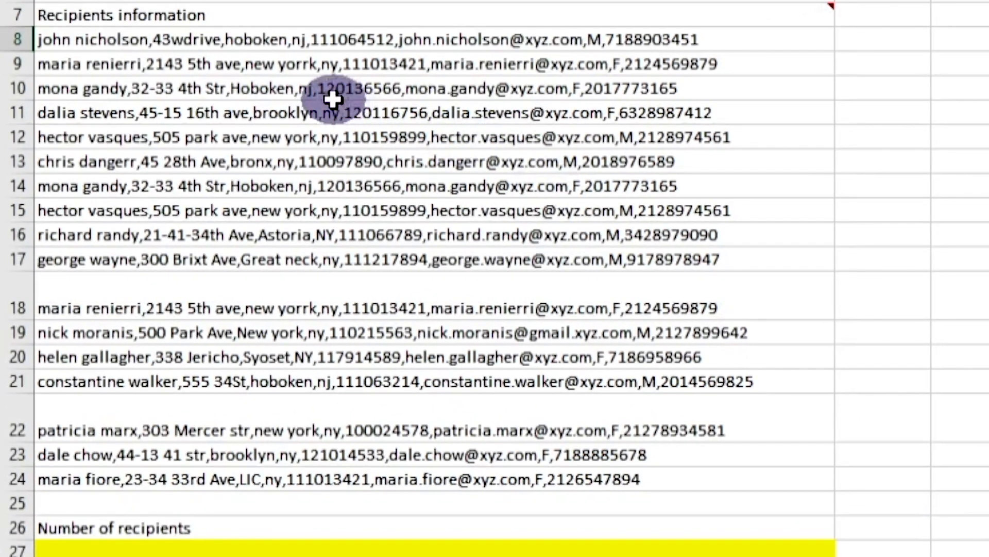
Step: Highlight duplicate values in the recipient list A7:A24 with conditional formatting, using Light Red Fill with Dark Red Text
{"action": "mouse_move", "coordinate": [294, 16]}
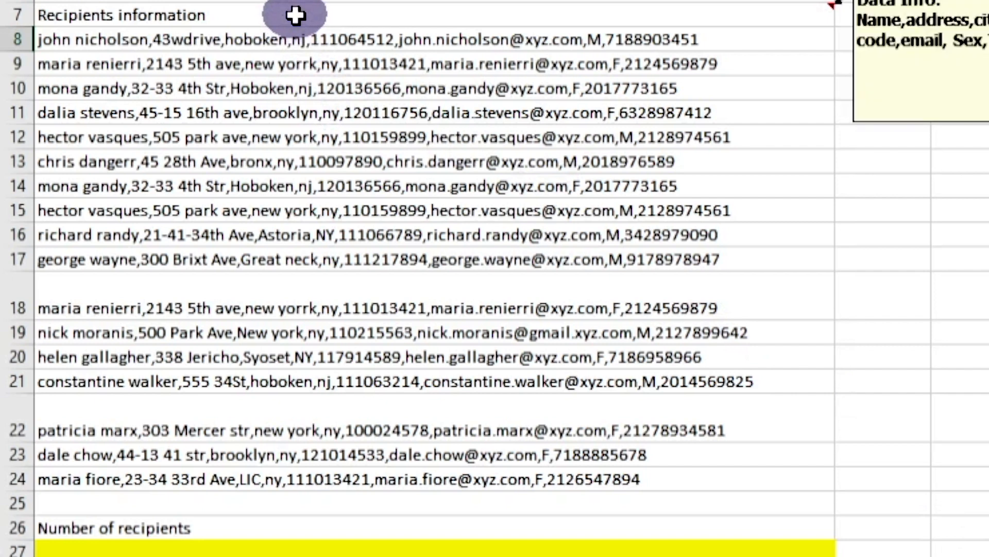
{"action": "left_click_drag", "start_coordinate": [294, 16], "coordinate": [344, 370]}
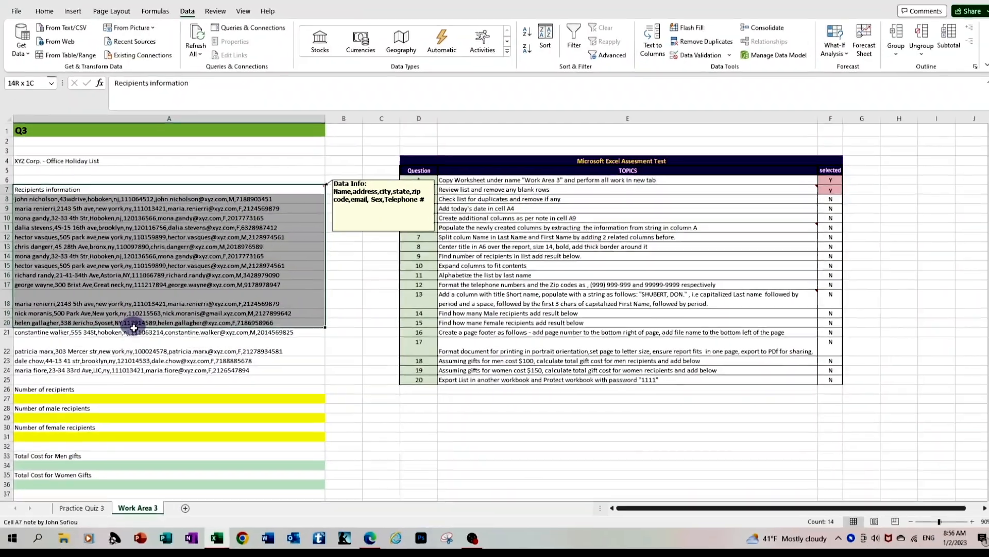
{"action": "left_click_drag", "start_coordinate": [134, 328], "coordinate": [146, 368]}
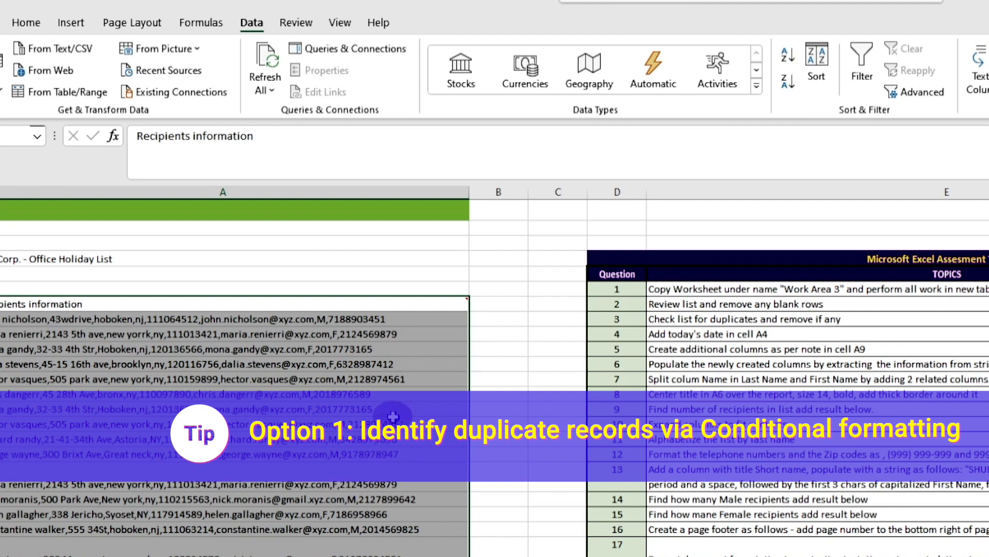
{"action": "left_click", "coordinate": [24, 24]}
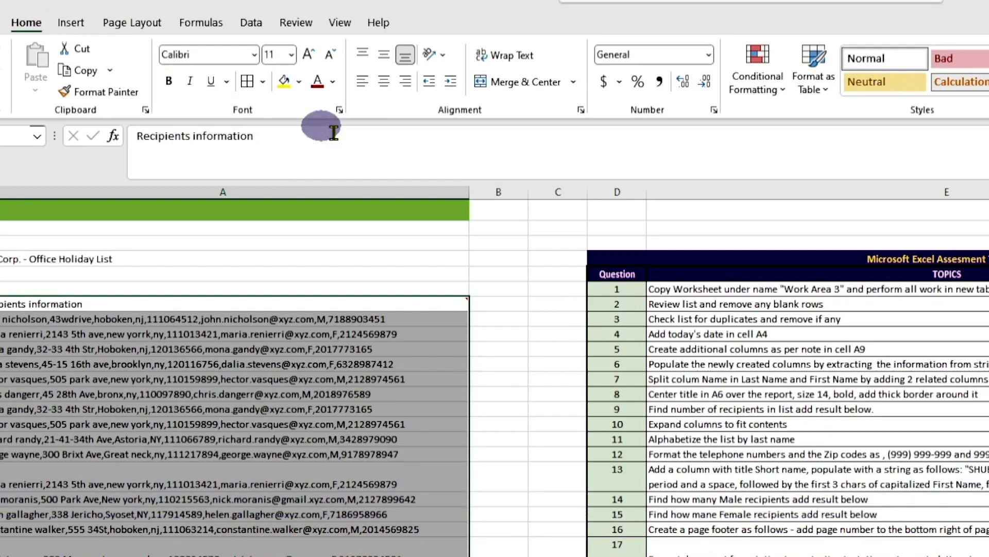
{"action": "left_click", "coordinate": [770, 77]}
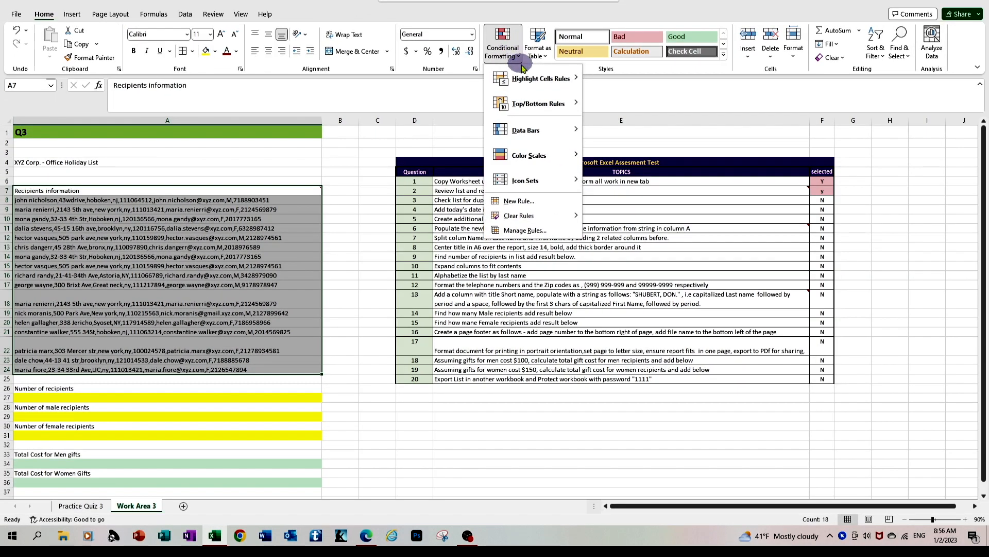
{"action": "mouse_move", "coordinate": [526, 77]}
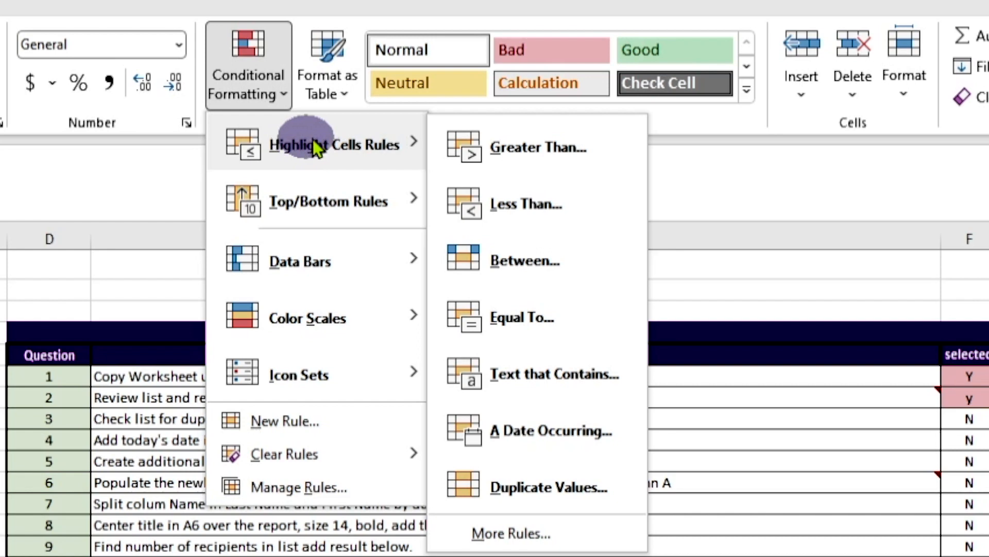
{"action": "left_click", "coordinate": [562, 491]}
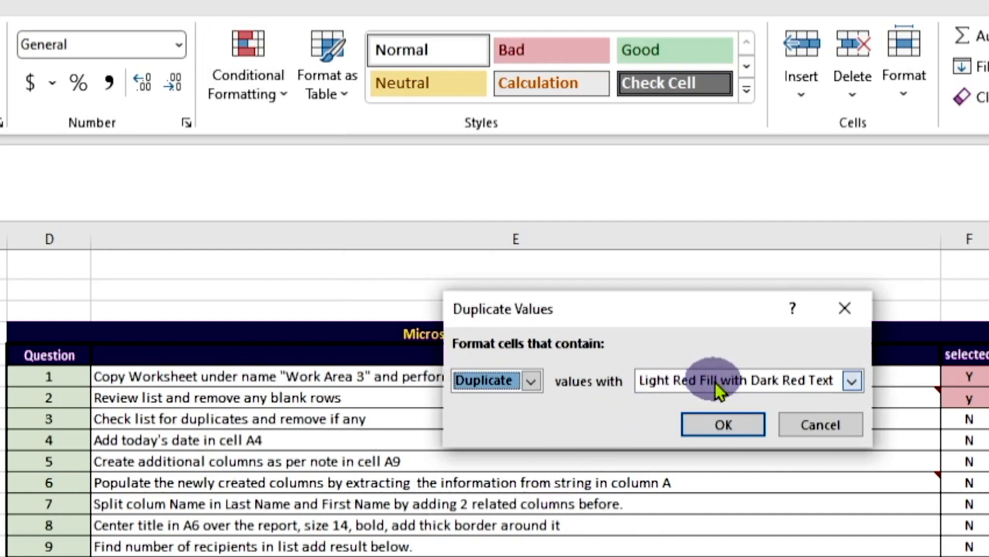
{"action": "left_click", "coordinate": [742, 420]}
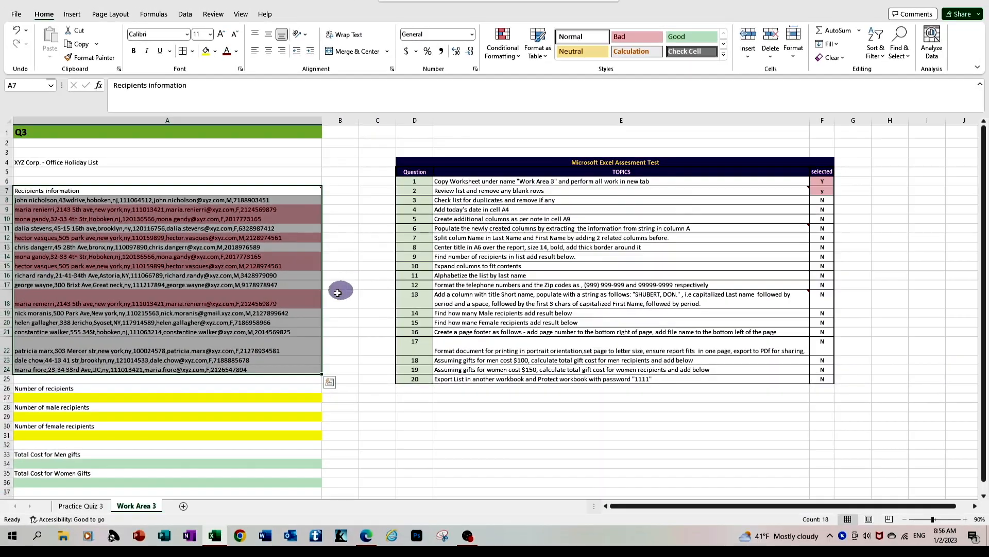
{"action": "left_click", "coordinate": [301, 331]}
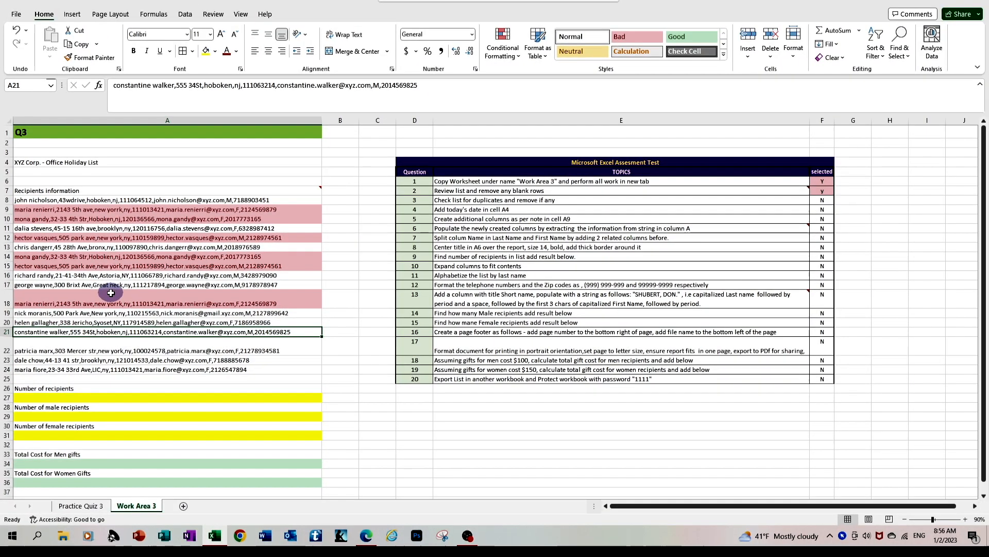
Step: Sort the recipient list A8:A24 from A to Z so that duplicate records are grouped together
{"action": "left_click", "coordinate": [34, 200]}
{"action": "left_click_drag", "start_coordinate": [34, 200], "coordinate": [62, 365]}
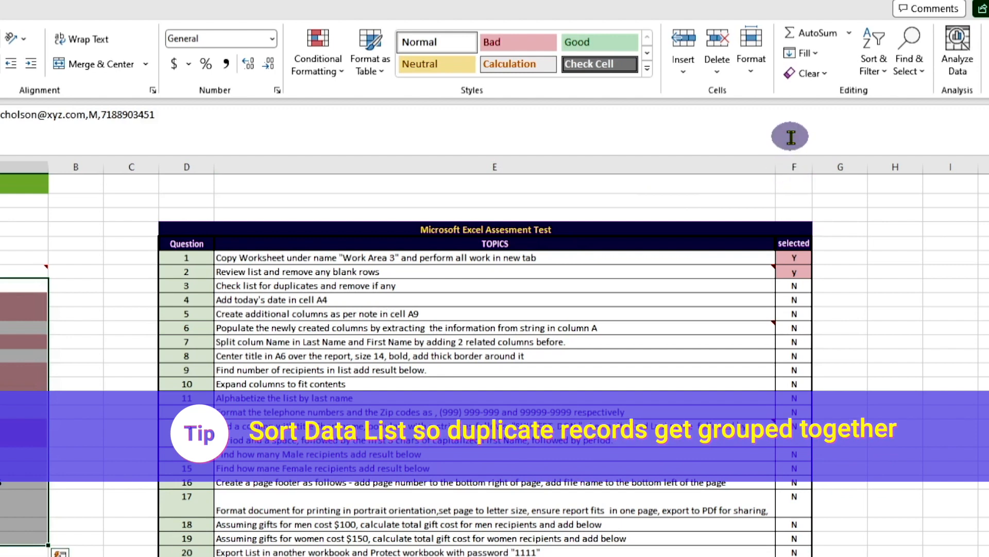
{"action": "left_click", "coordinate": [882, 62]}
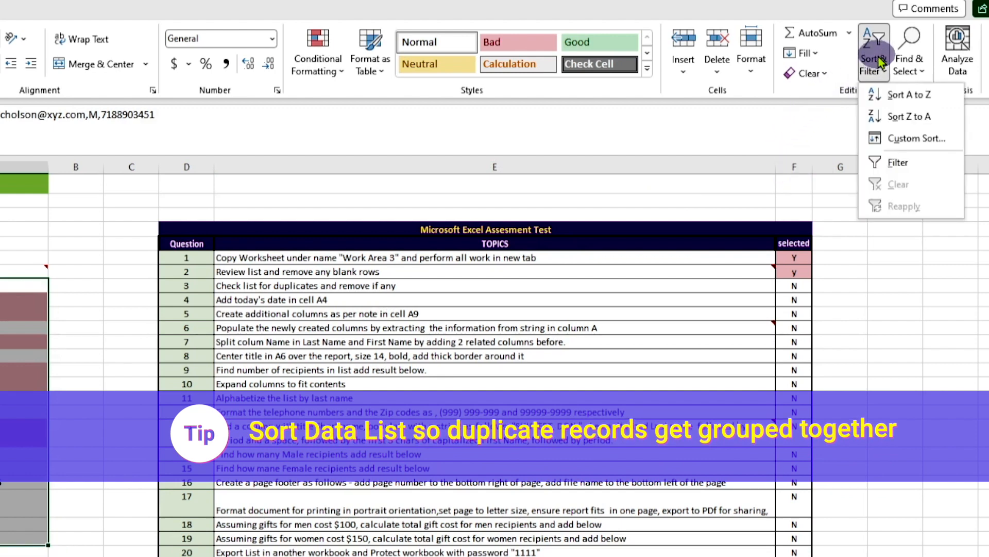
{"action": "left_click", "coordinate": [900, 94]}
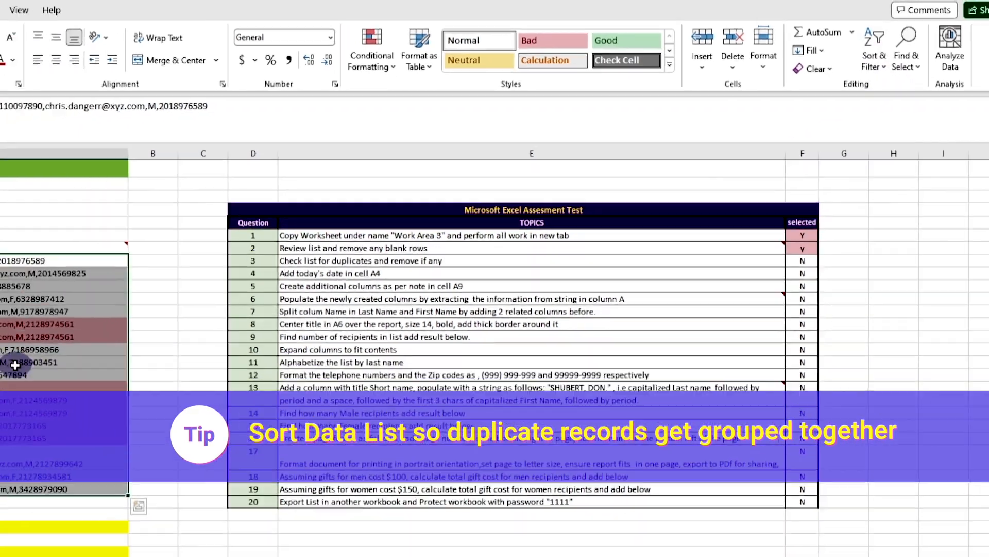
{"action": "left_click", "coordinate": [239, 276]}
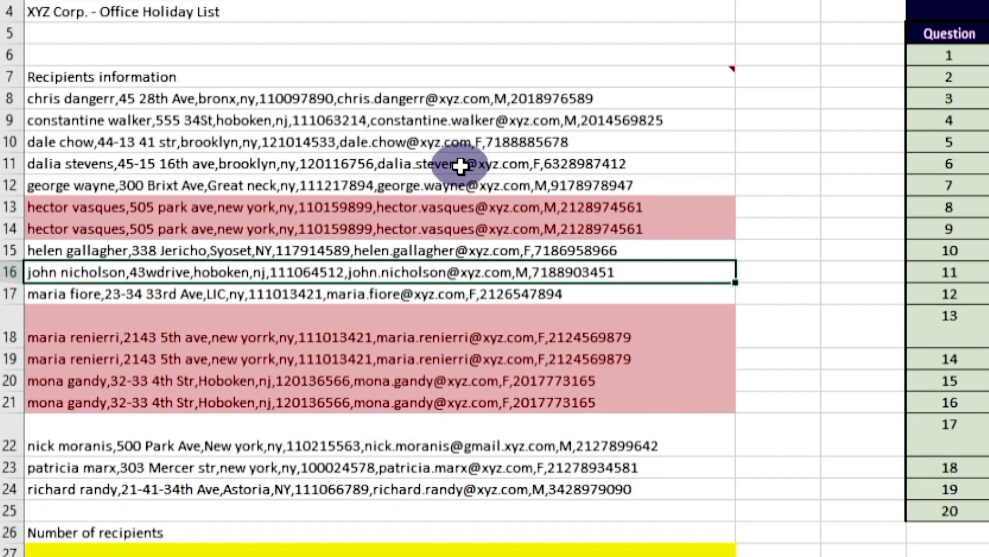
Step: Undo both the sort and the duplicate highlighting of the recipient list
{"action": "key", "text": "ctrl+v"}
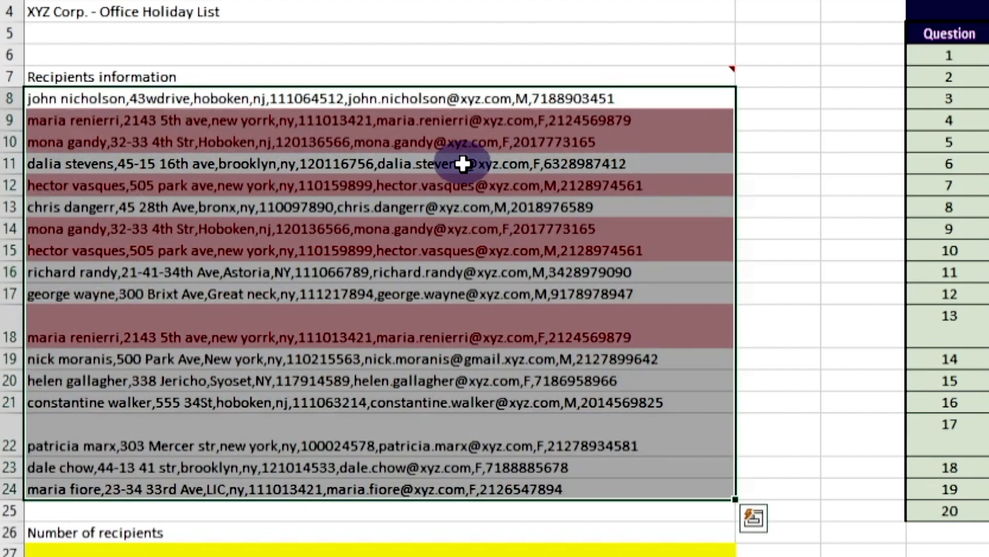
{"action": "left_click", "coordinate": [463, 163]}
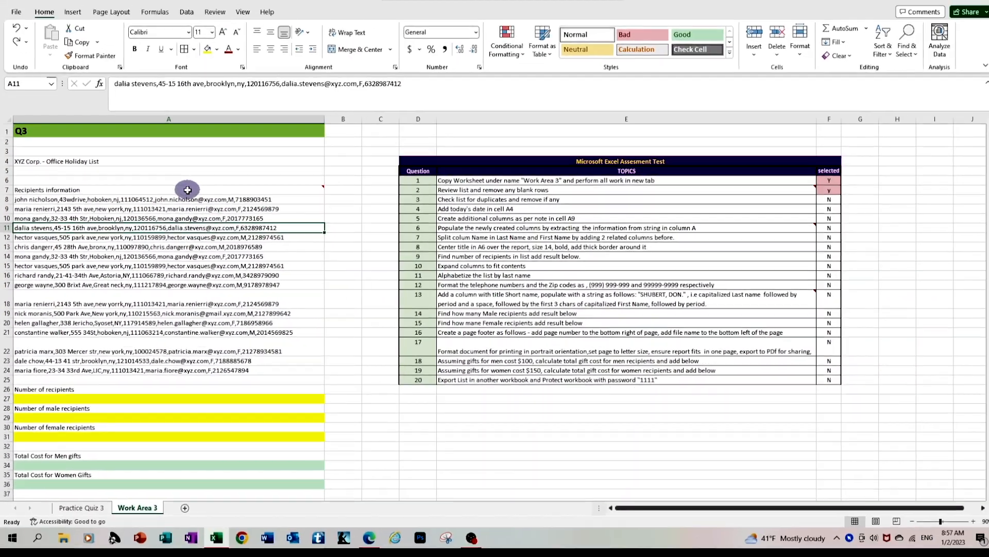
Step: Remove duplicates from the recipient list A7:A24, treating Recipients information as the header, and mark question 3 with Y
{"action": "mouse_move", "coordinate": [423, 76]}
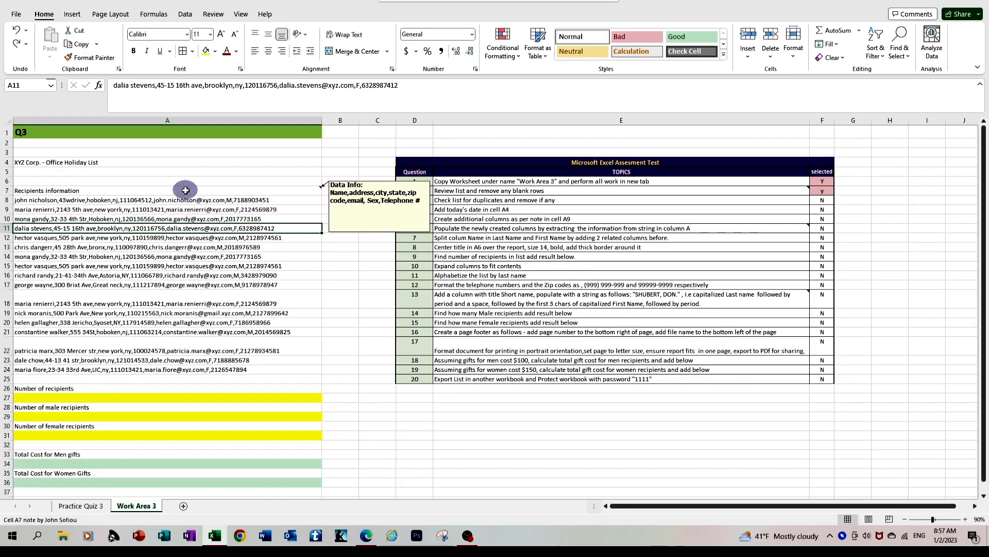
{"action": "left_click_drag", "start_coordinate": [185, 190], "coordinate": [234, 370]}
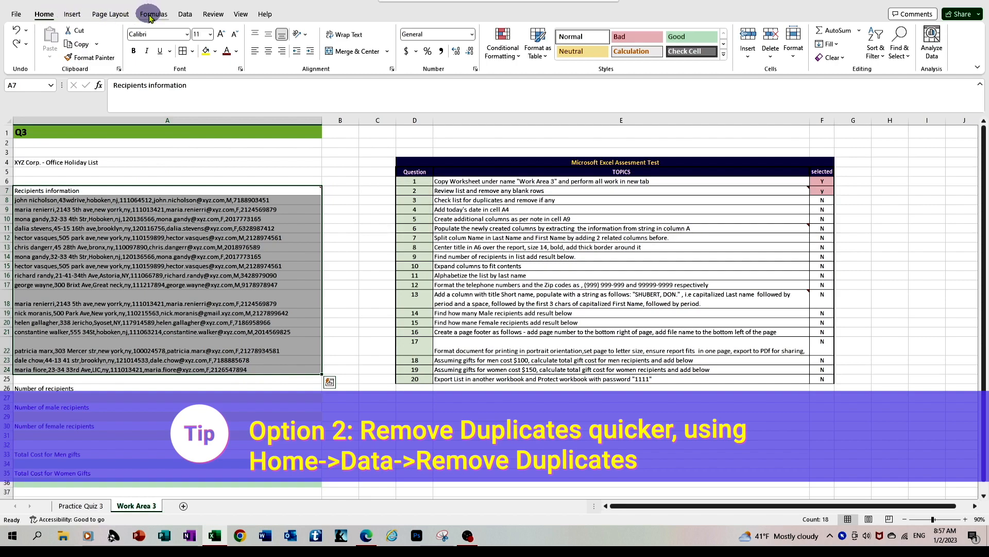
{"action": "left_click", "coordinate": [185, 14]}
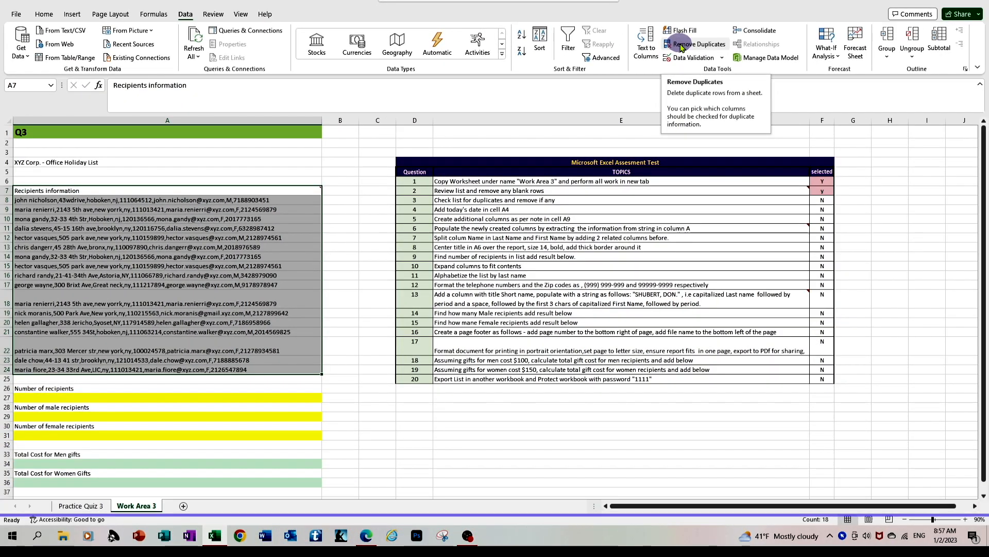
{"action": "left_click", "coordinate": [682, 46]}
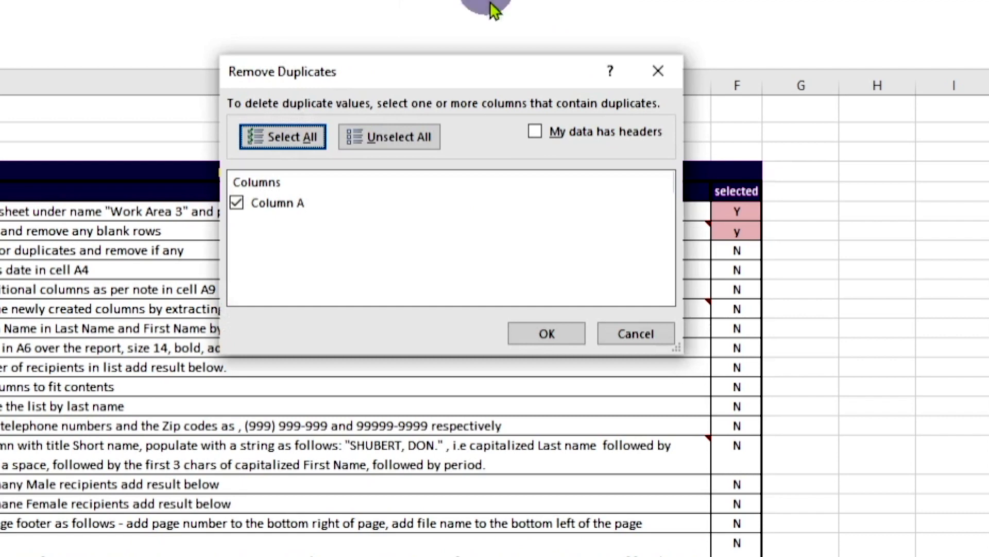
{"action": "left_click", "coordinate": [535, 132]}
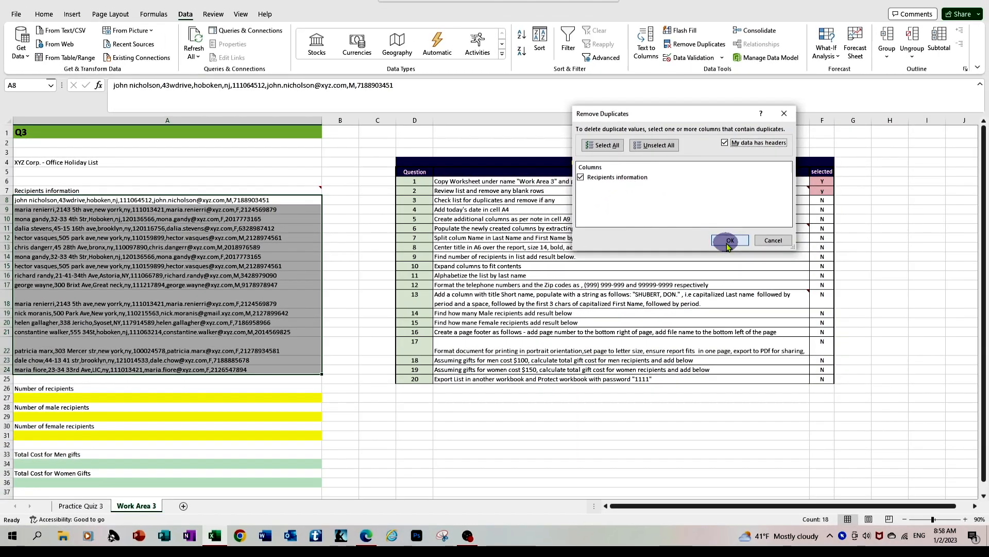
{"action": "left_click", "coordinate": [729, 241]}
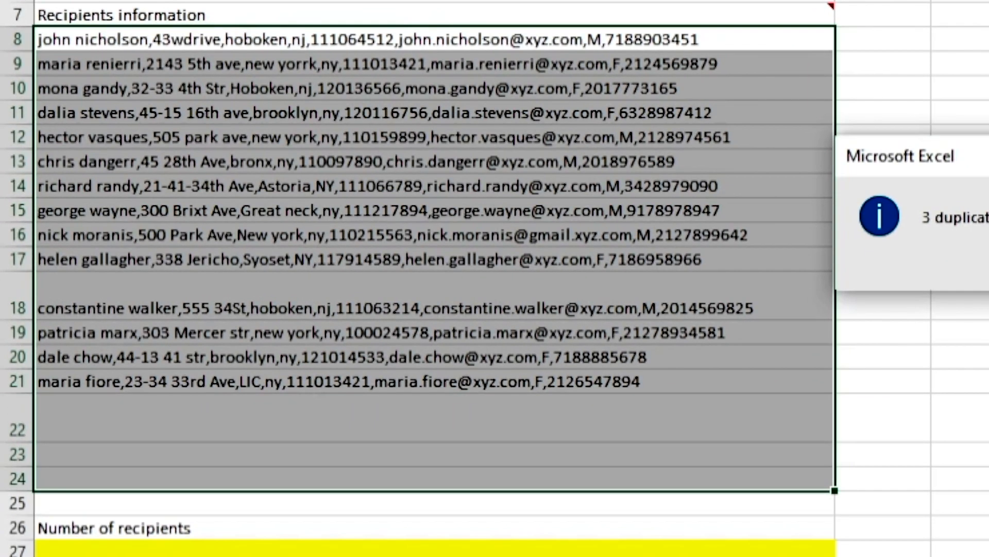
{"action": "key", "text": "Return"}
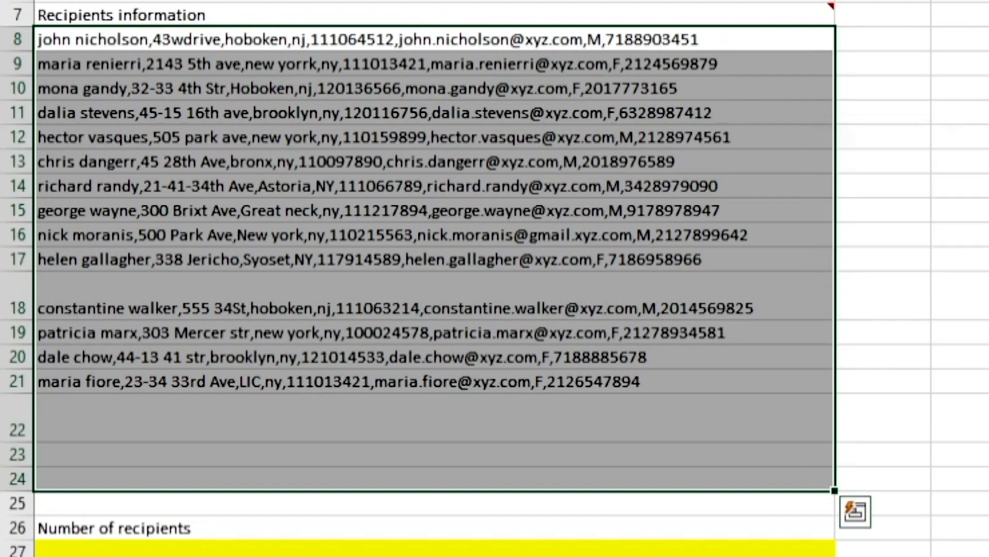
{"action": "left_click", "coordinate": [438, 113]}
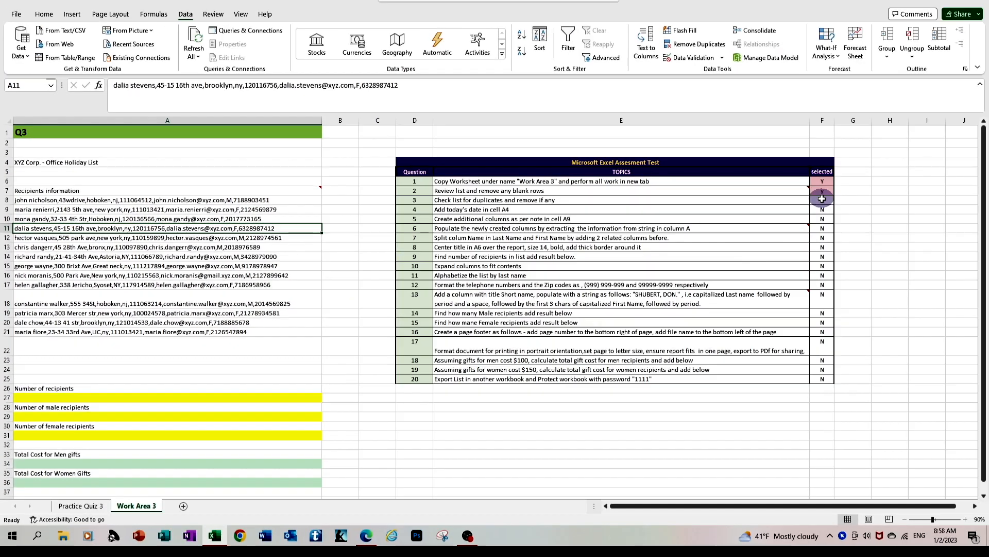
{"action": "left_click", "coordinate": [821, 200]}
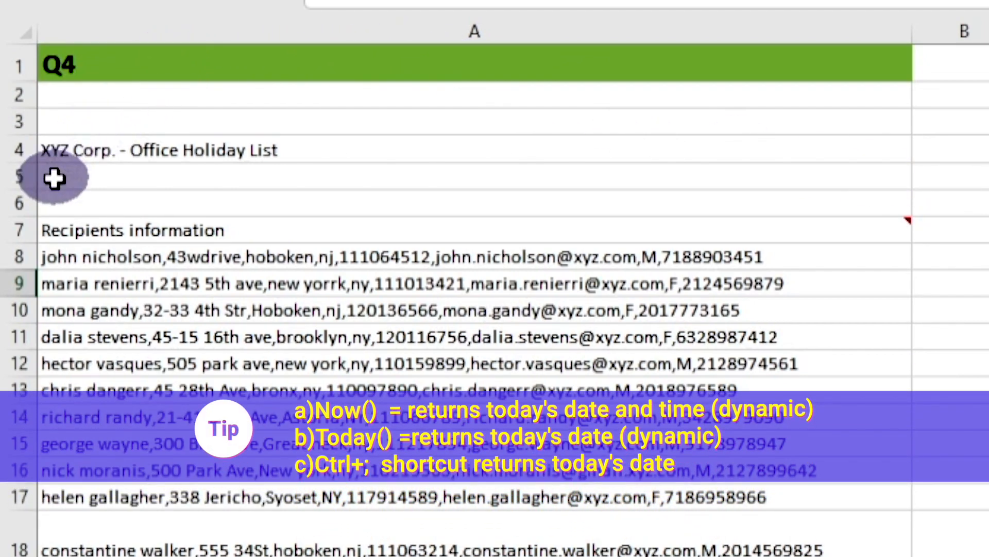
Step: Enter the formula =TODAY() in cell A5
{"action": "left_click", "coordinate": [54, 179]}
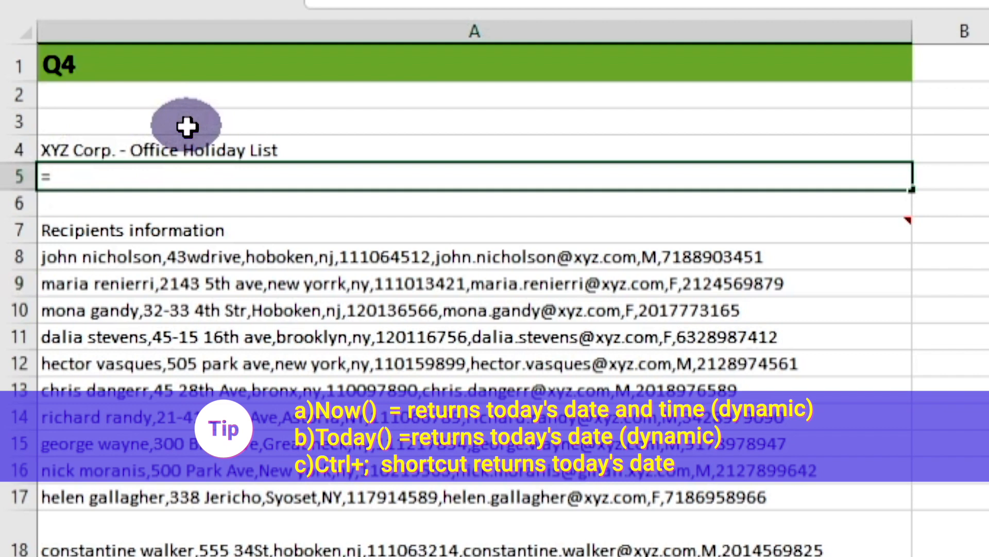
{"action": "type", "text": "toda"}
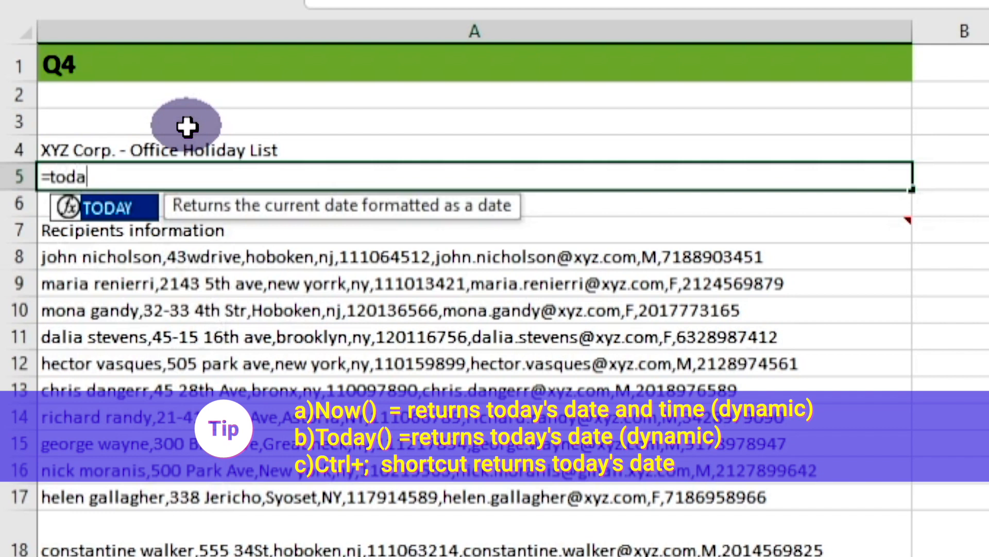
{"action": "type", "text": "y("}
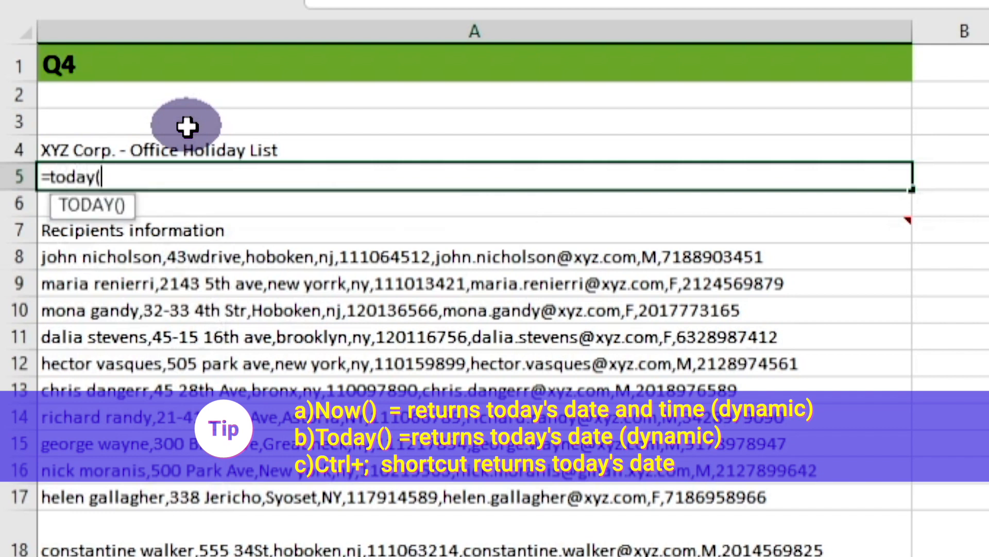
{"action": "type", "text": ")"}
{"action": "key", "text": "Return"}
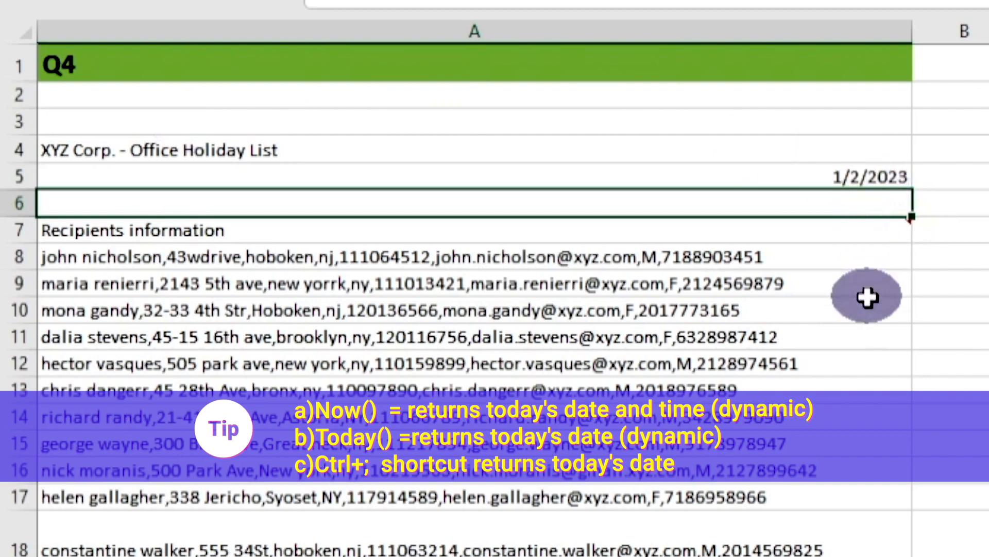
Step: Clear cell A5 and enter the formula =NOW() in it
{"action": "left_click", "coordinate": [876, 175]}
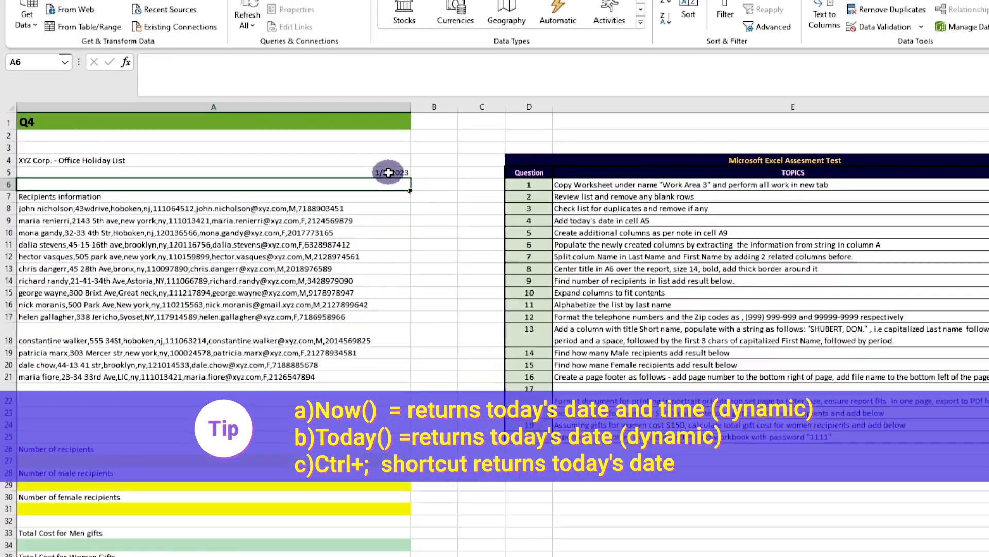
{"action": "key", "text": "Delete"}
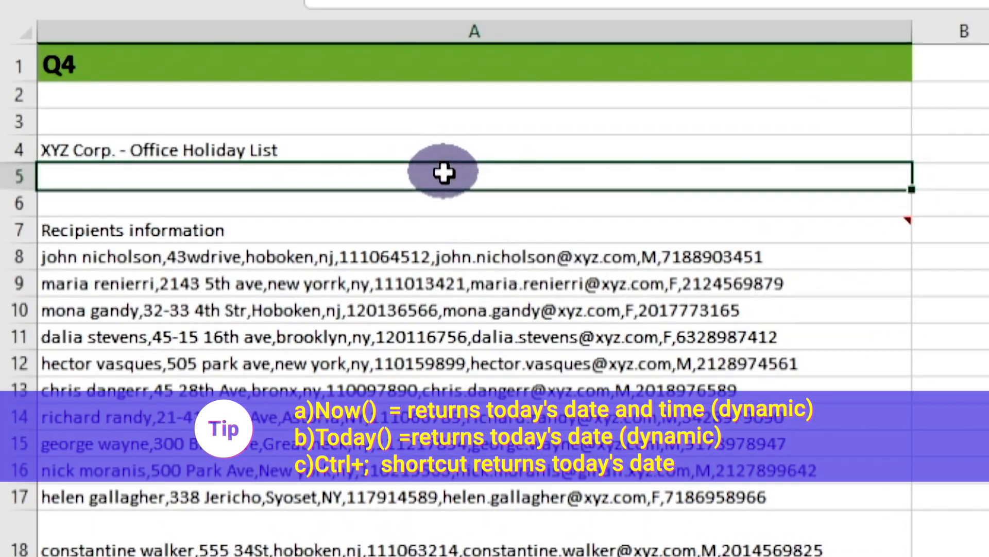
{"action": "type", "text": "="}
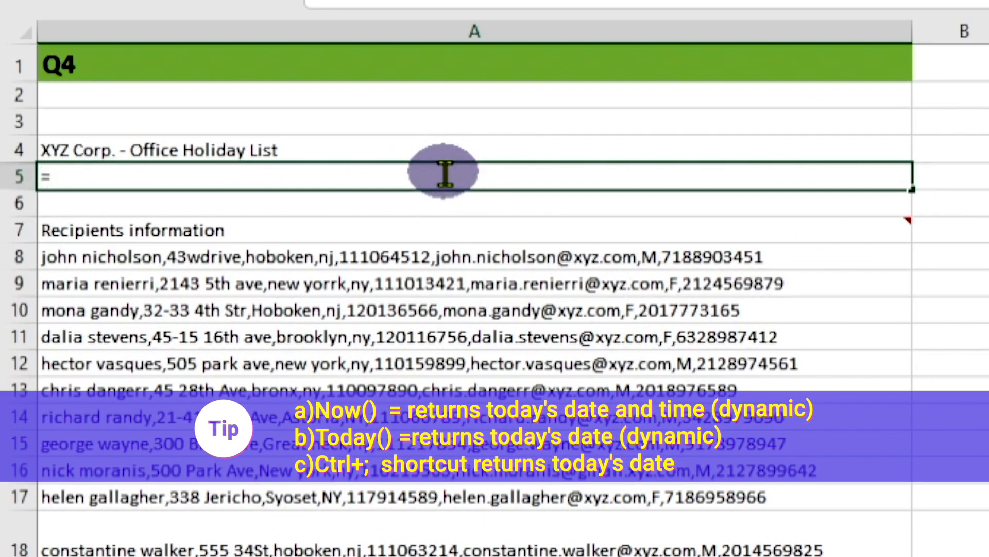
{"action": "type", "text": "now"}
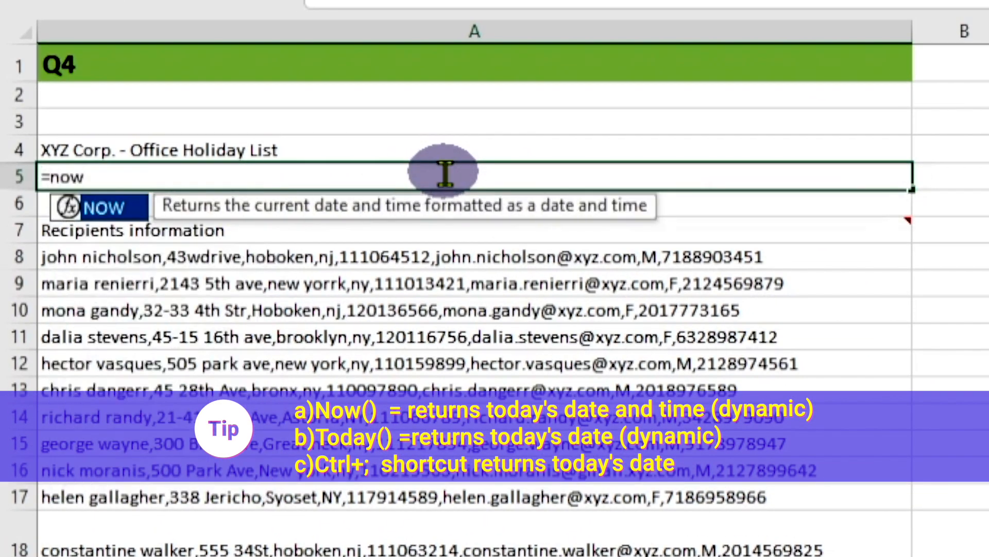
{"action": "type", "text": "()"}
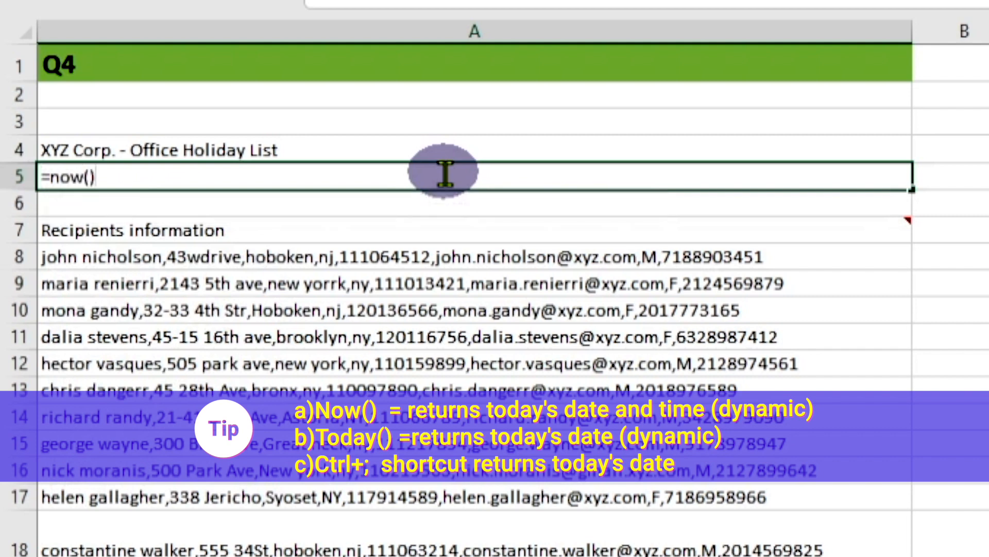
{"action": "key", "text": "Return"}
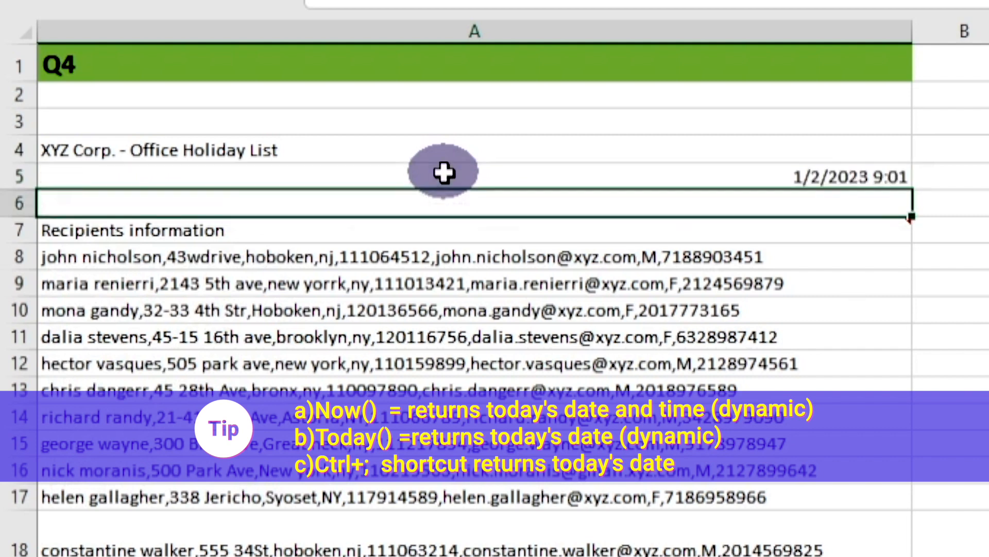
Step: Format cell A5 as a Date of type *3/14/2012 so that only the date is shown
{"action": "left_click", "coordinate": [841, 176]}
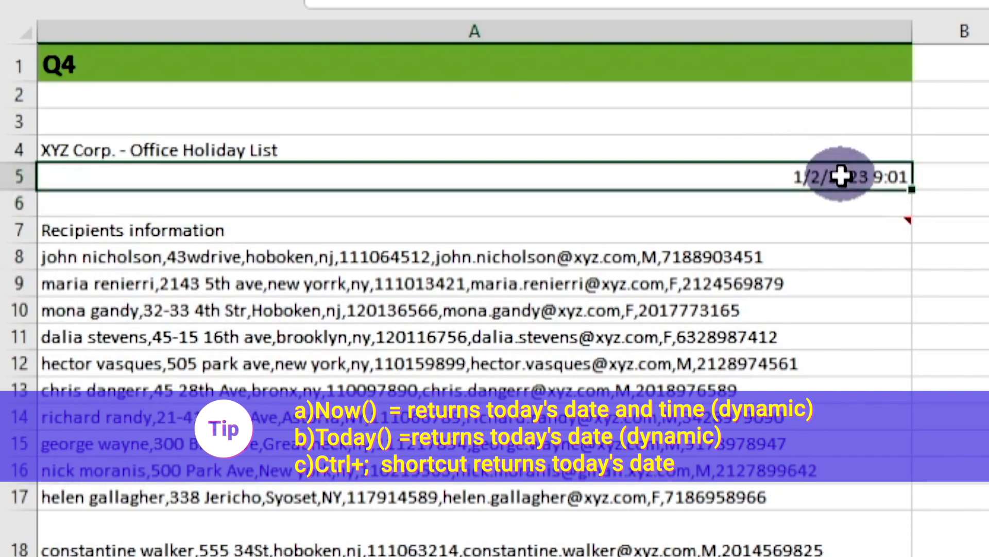
{"action": "right_click", "coordinate": [775, 170]}
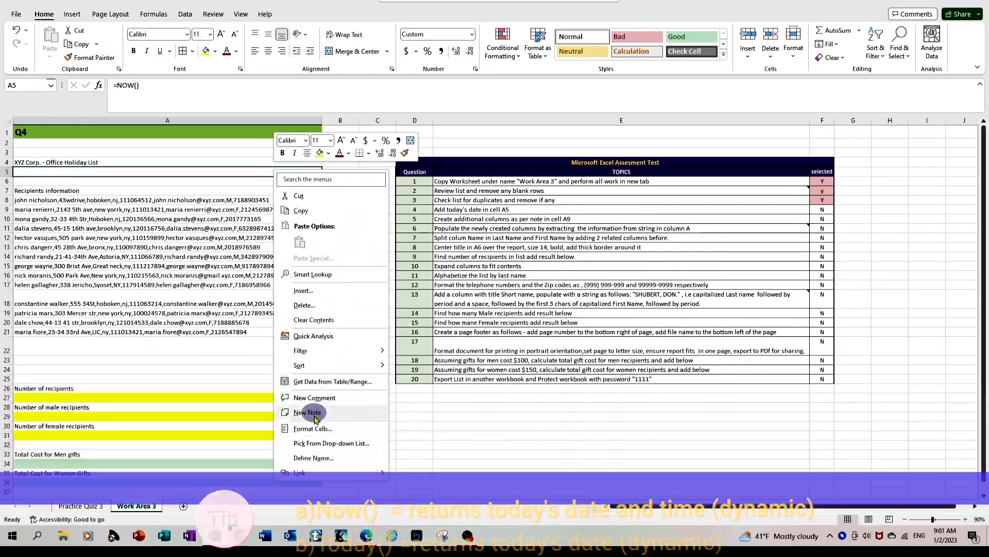
{"action": "left_click", "coordinate": [314, 430]}
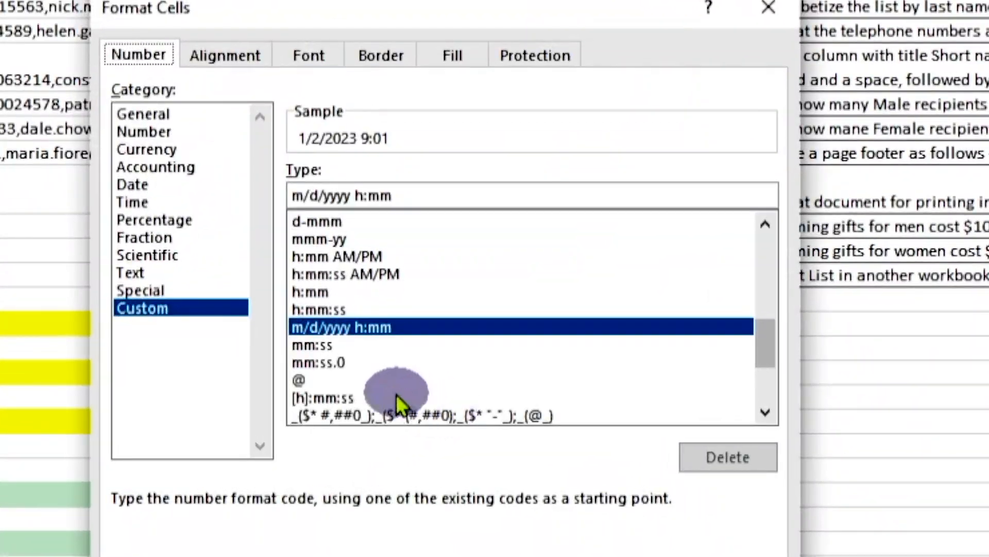
{"action": "left_click", "coordinate": [148, 188]}
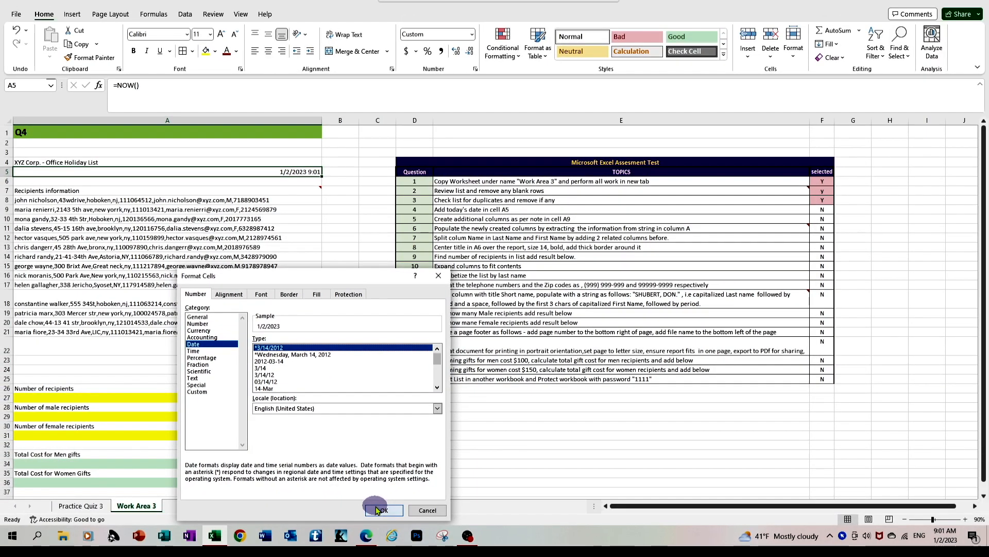
{"action": "left_click", "coordinate": [382, 510]}
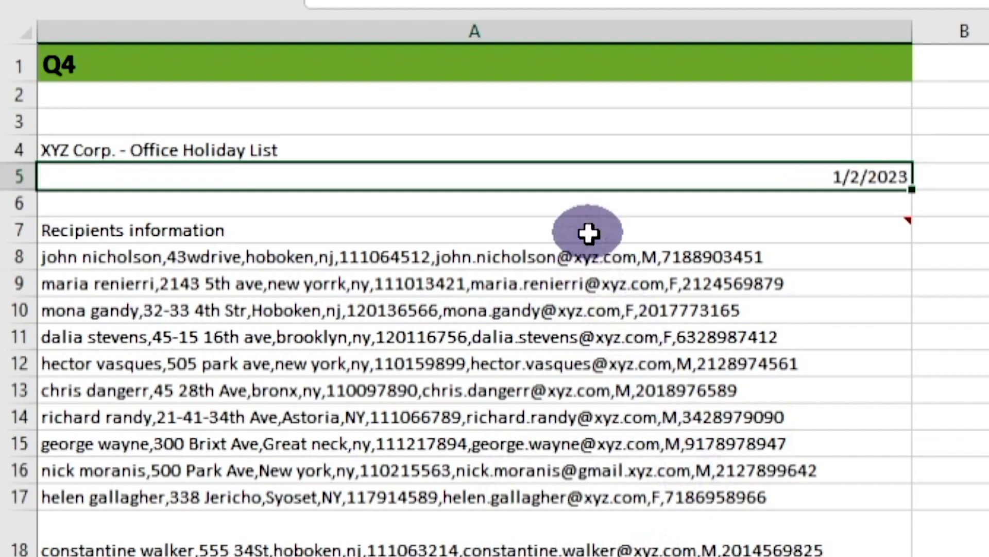
Step: Read the note on the Recipients information header in A7 for the data fields in each record
{"action": "mouse_move", "coordinate": [588, 234]}
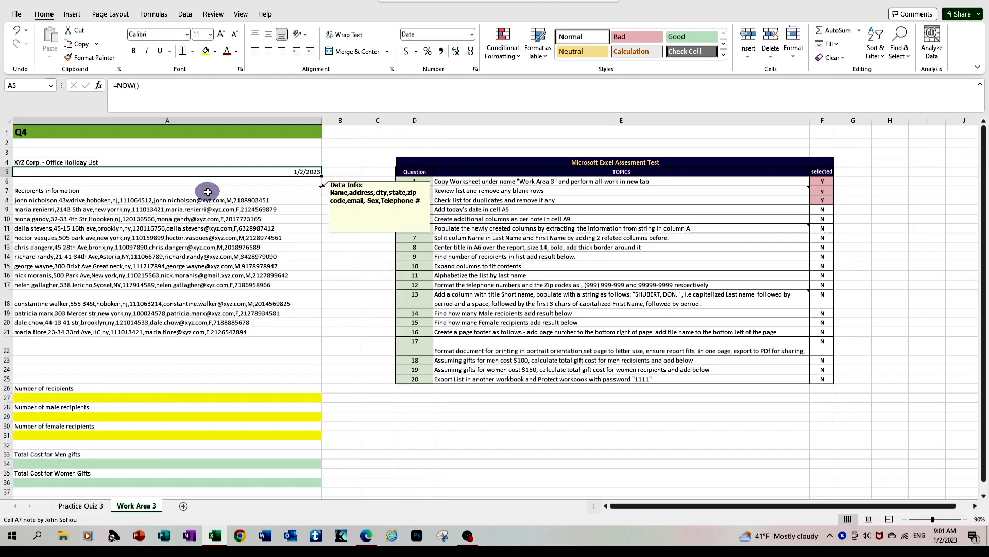
{"action": "left_click", "coordinate": [588, 233]}
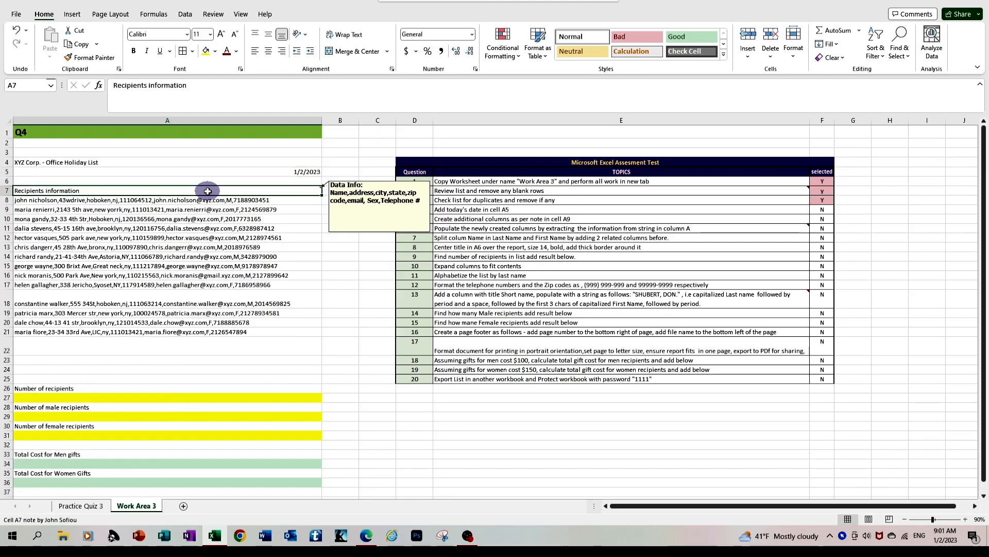
{"action": "left_click", "coordinate": [224, 173]}
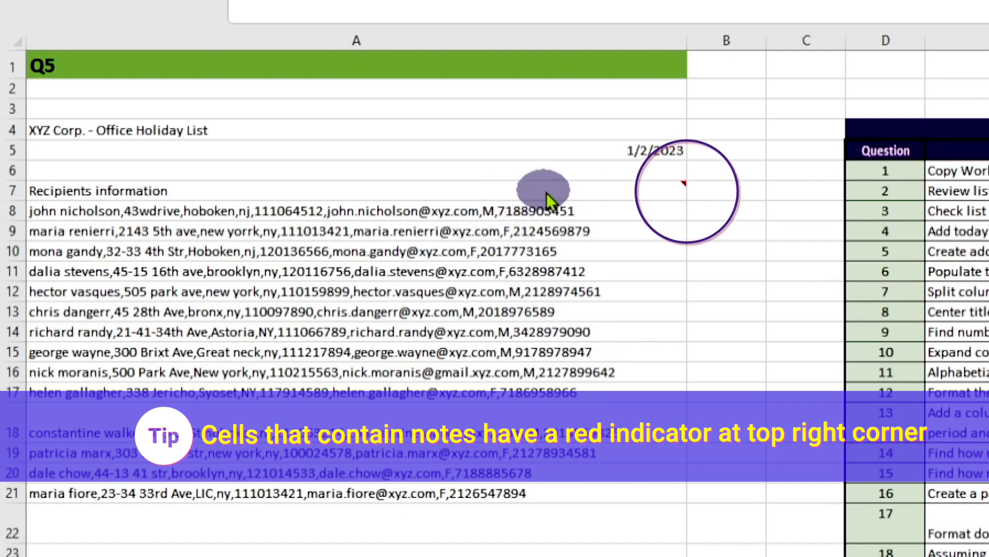
{"action": "left_click", "coordinate": [671, 188]}
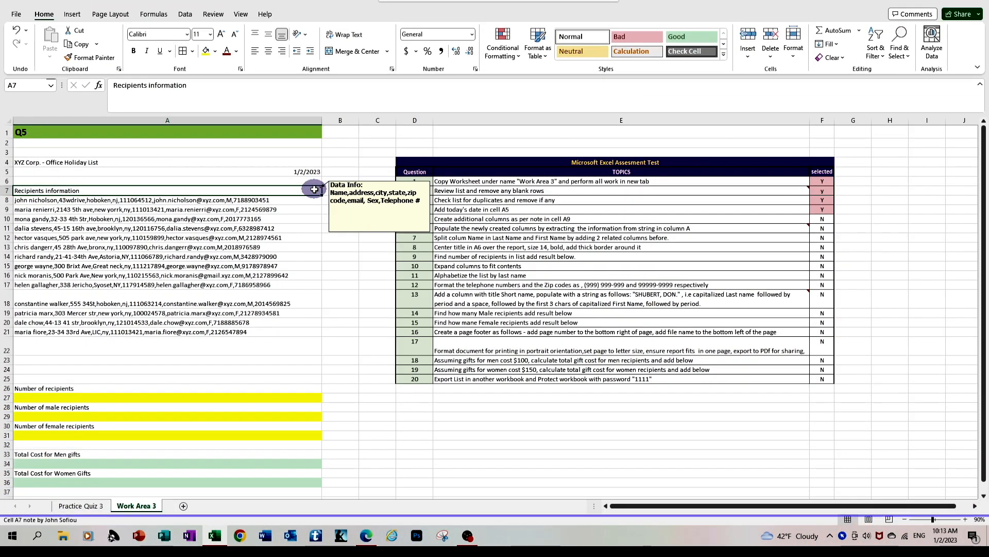
Step: Insert eight new columns between column A and the assessment test table by using columns B through I
{"action": "left_click", "coordinate": [342, 119]}
{"action": "left_click_drag", "start_coordinate": [343, 120], "coordinate": [451, 125]}
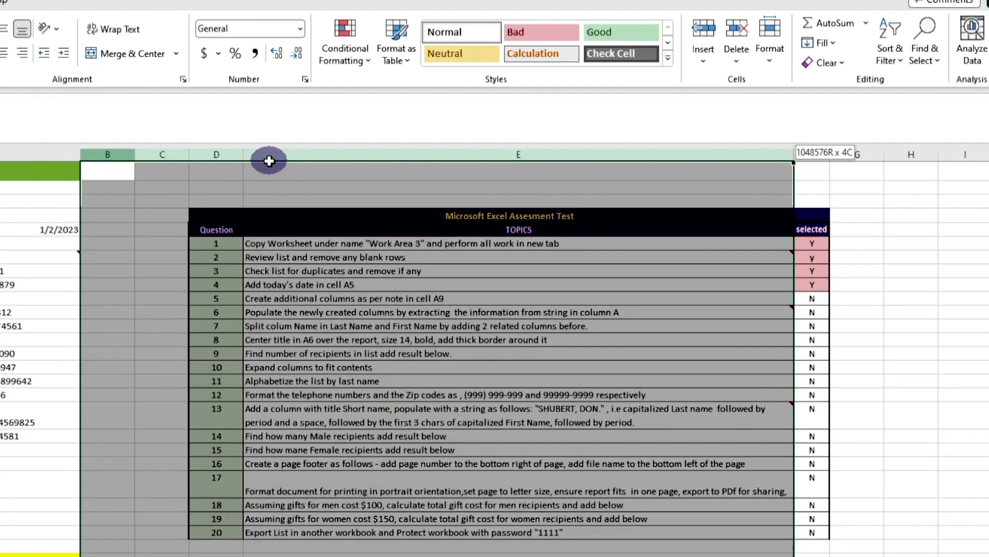
{"action": "left_click_drag", "start_coordinate": [269, 161], "coordinate": [949, 155]}
{"action": "right_click", "coordinate": [949, 155]}
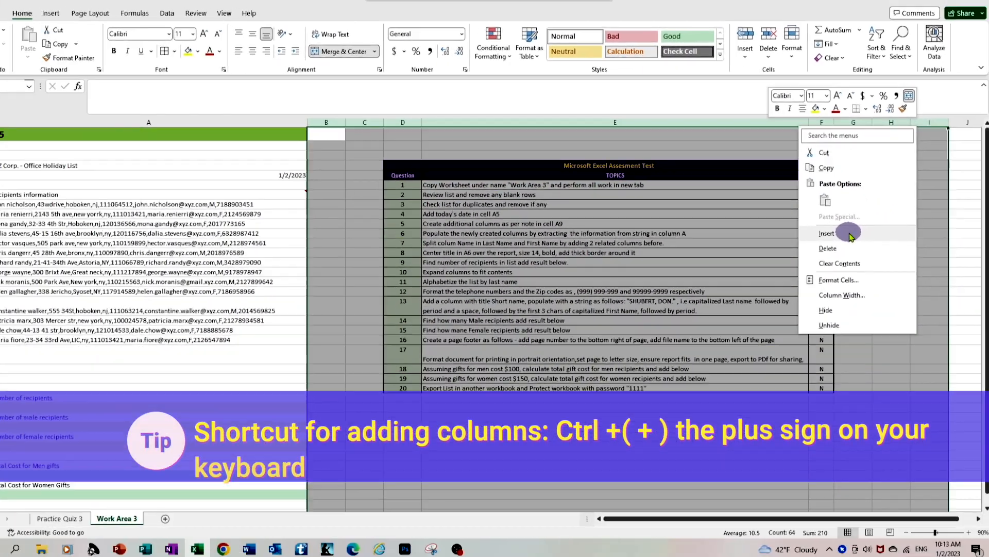
{"action": "left_click", "coordinate": [852, 311]}
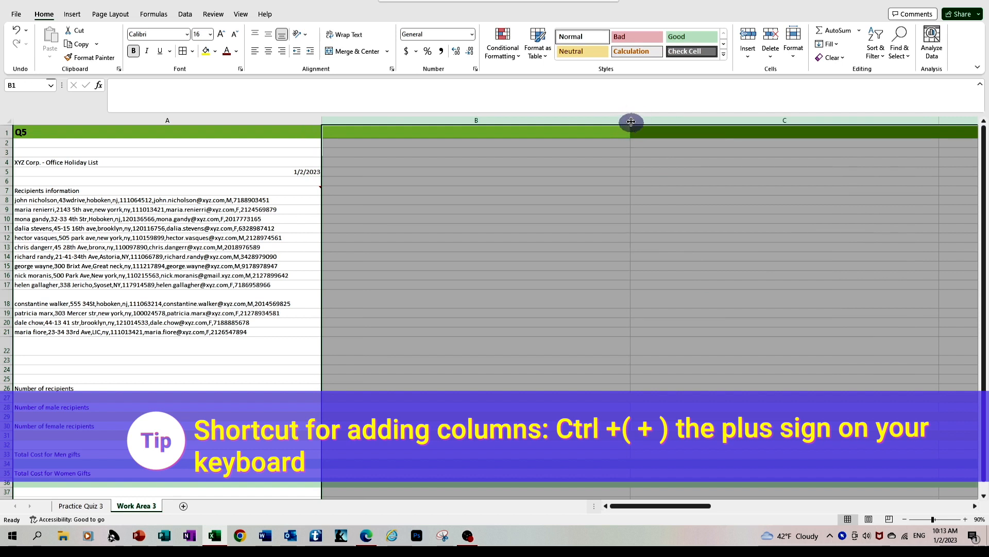
Step: Narrow column B to about a third of its width and make column C narrower still
{"action": "left_click", "coordinate": [630, 133]}
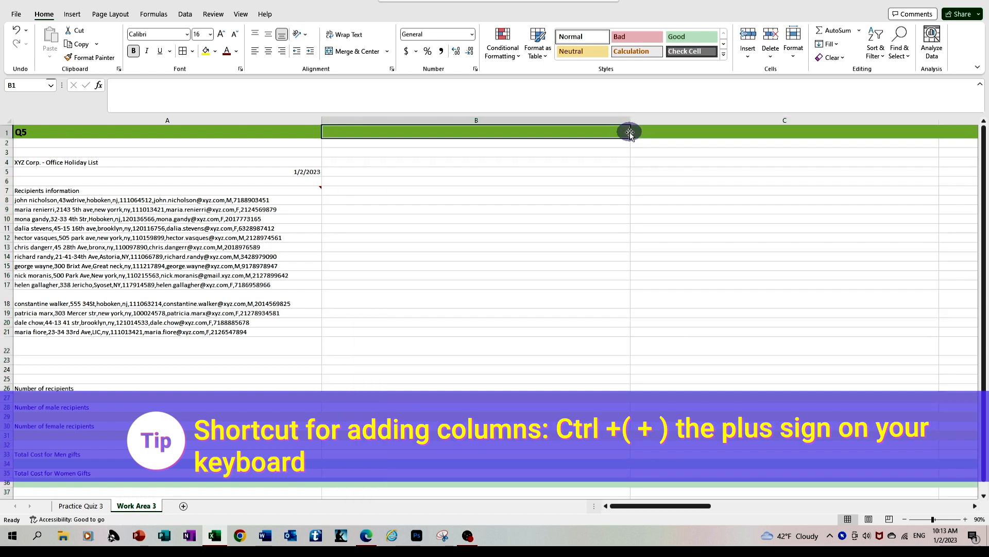
{"action": "left_click", "coordinate": [529, 228]}
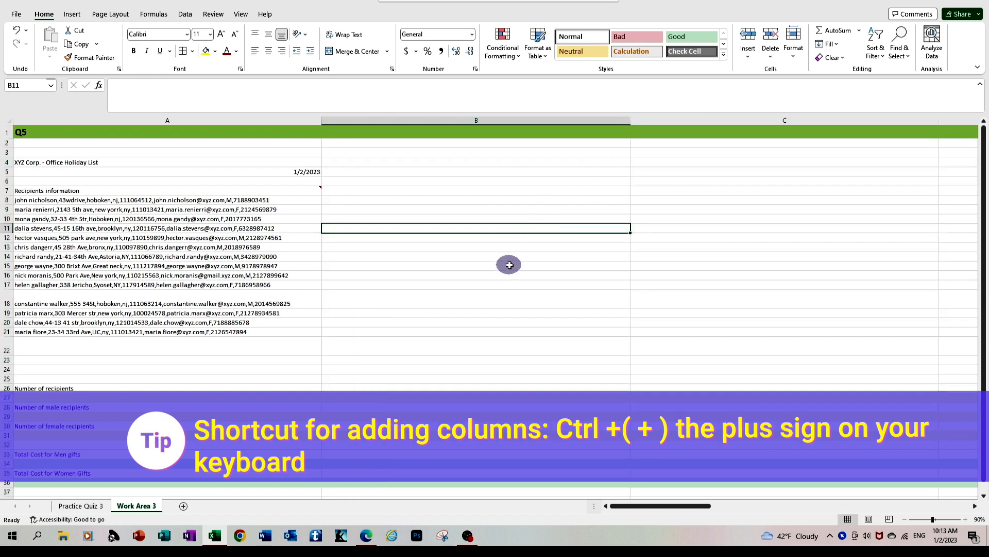
{"action": "left_click_drag", "start_coordinate": [630, 120], "coordinate": [425, 148]}
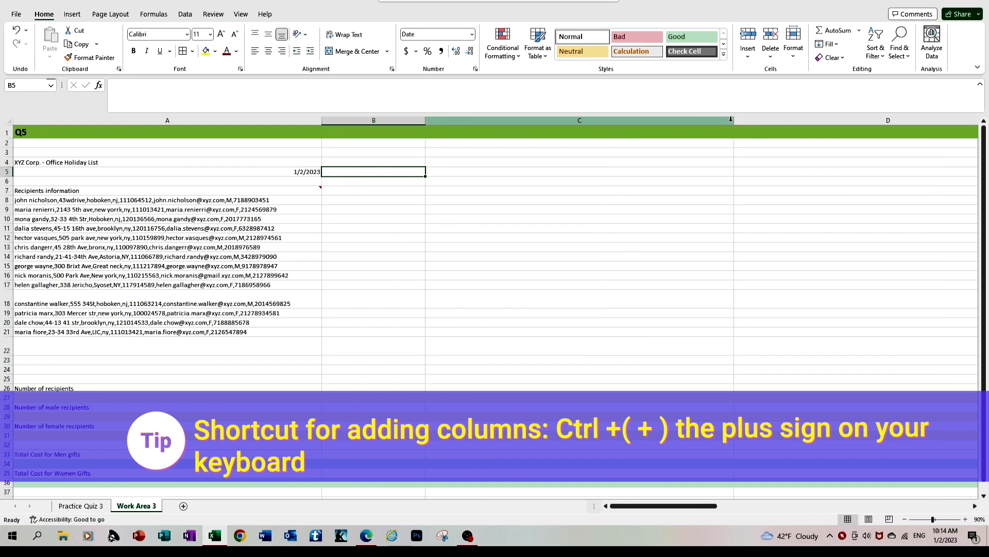
{"action": "left_click_drag", "start_coordinate": [730, 120], "coordinate": [731, 121]}
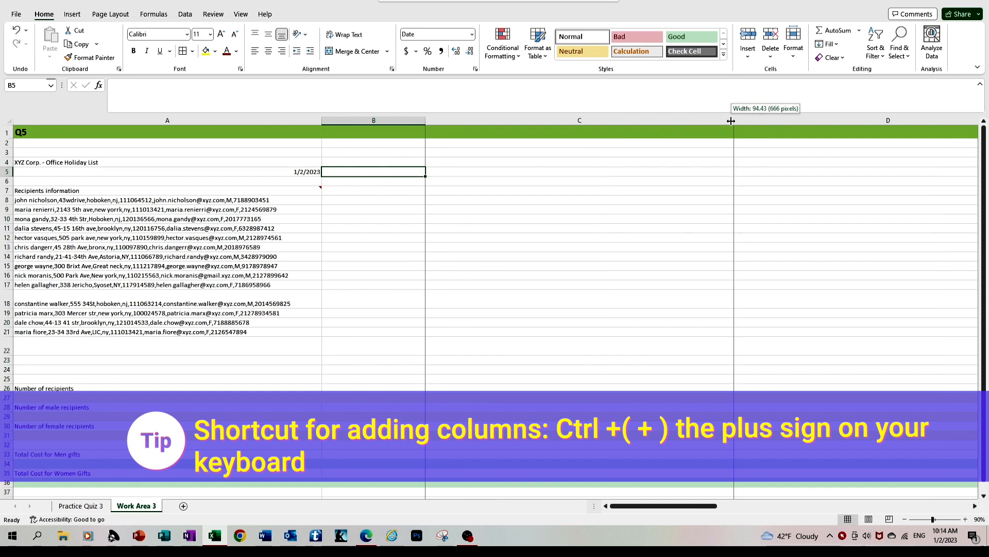
{"action": "left_click_drag", "start_coordinate": [730, 120], "coordinate": [480, 155]}
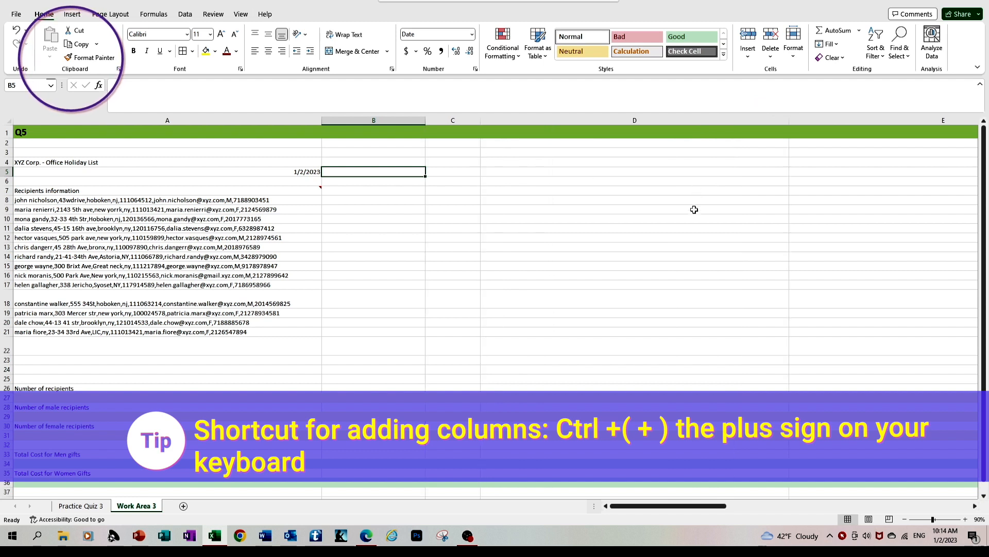
Step: Copy column C's formatting and width to each of columns D through I with Format Painter
{"action": "left_click", "coordinate": [769, 119]}
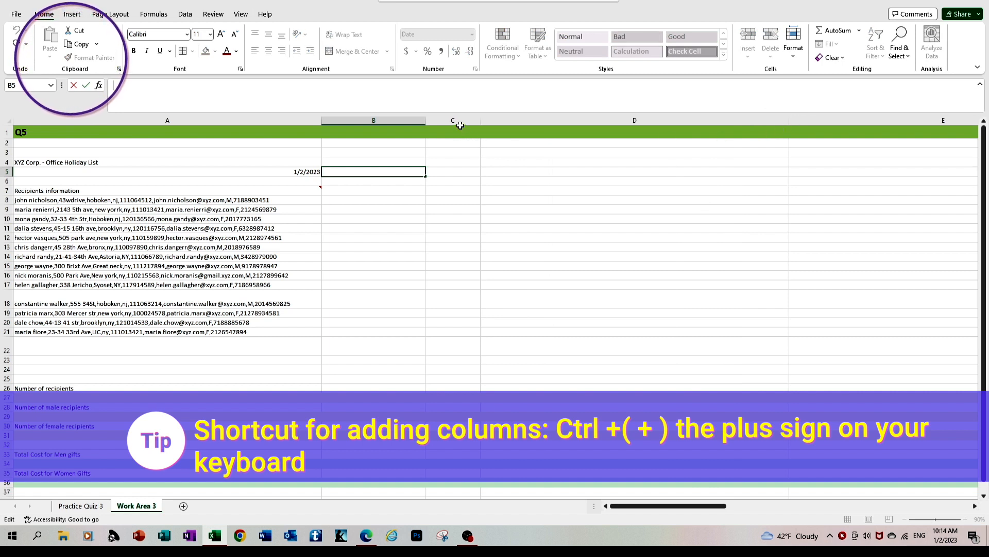
{"action": "left_click", "coordinate": [453, 118]}
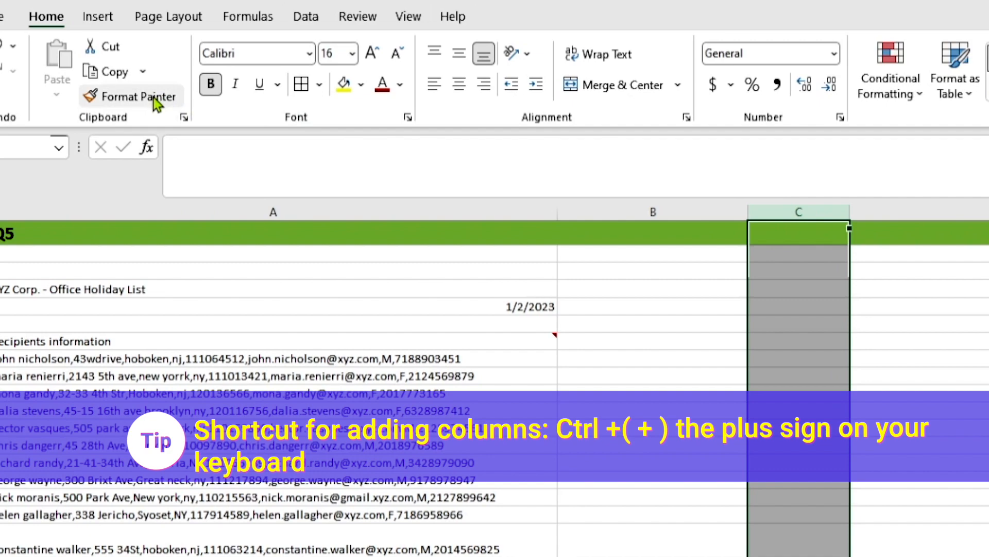
{"action": "left_click", "coordinate": [153, 97]}
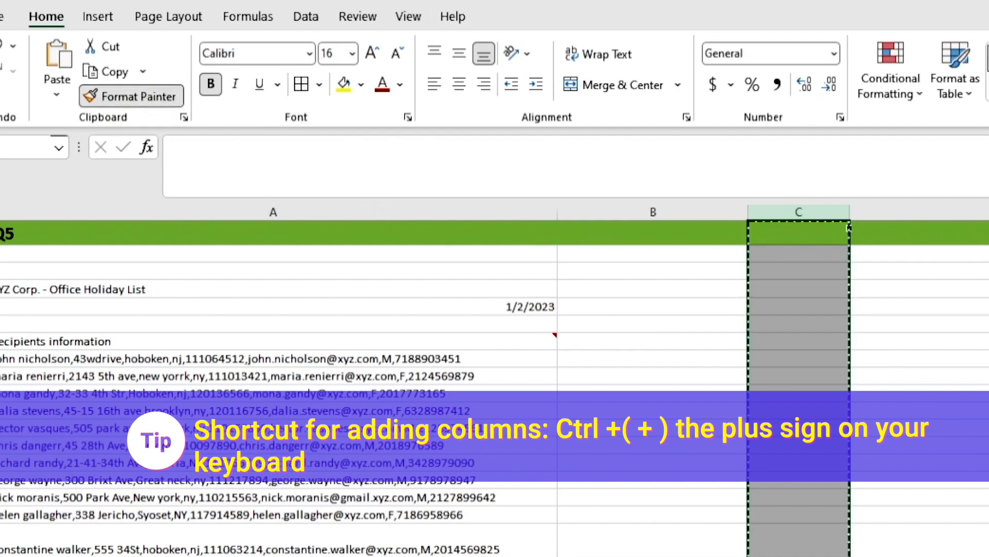
{"action": "left_click", "coordinate": [922, 211]}
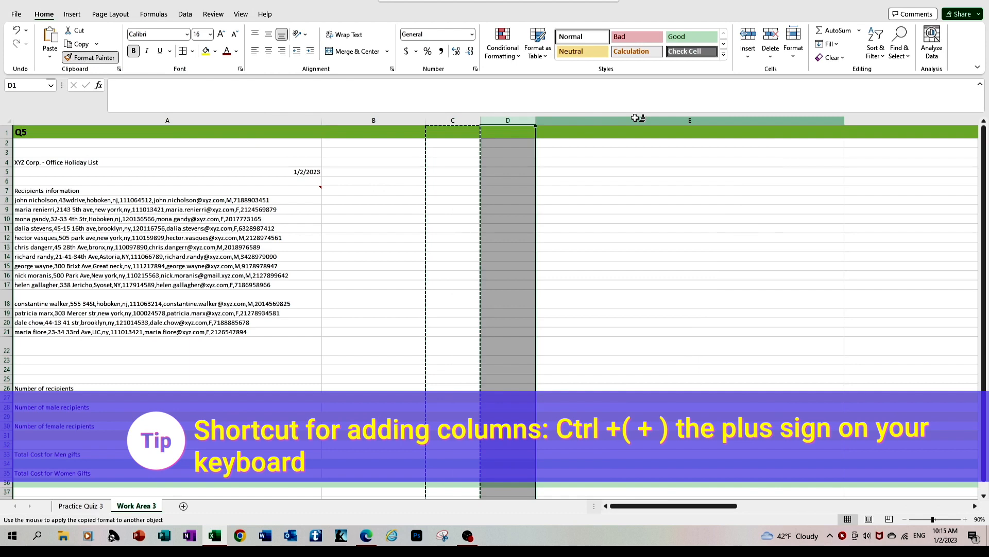
{"action": "left_click", "coordinate": [637, 118]}
{"action": "left_click", "coordinate": [639, 120]}
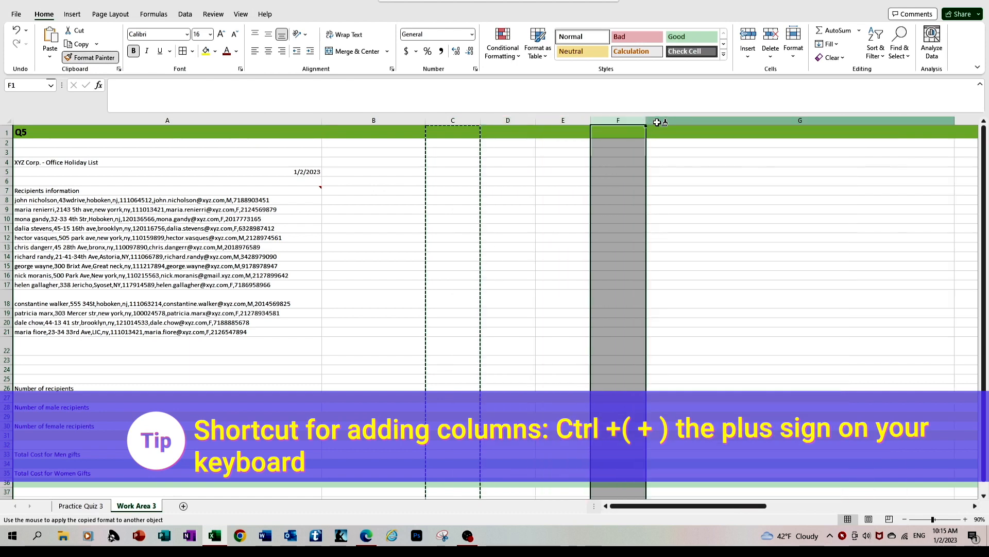
{"action": "left_click", "coordinate": [661, 121]}
{"action": "left_click", "coordinate": [740, 119]}
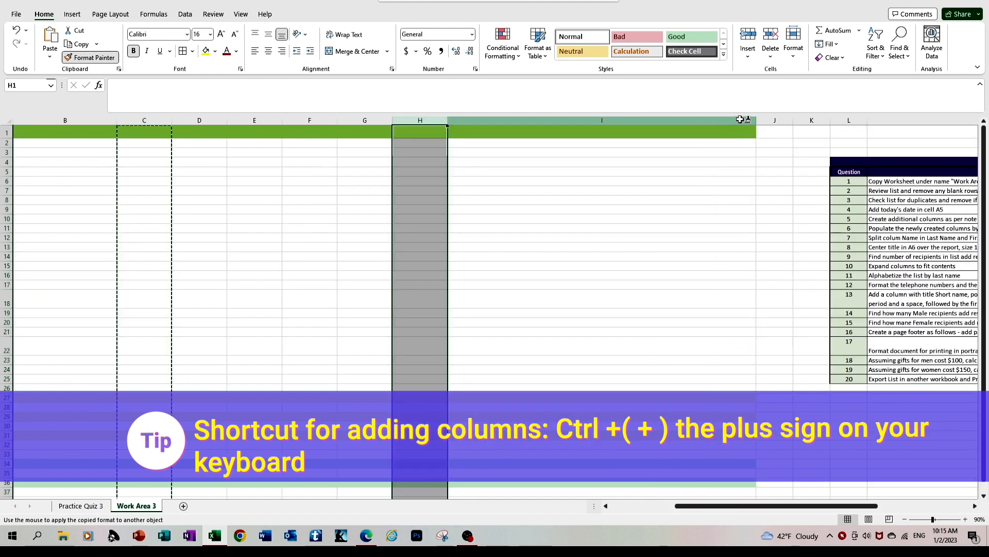
{"action": "left_click", "coordinate": [660, 119]}
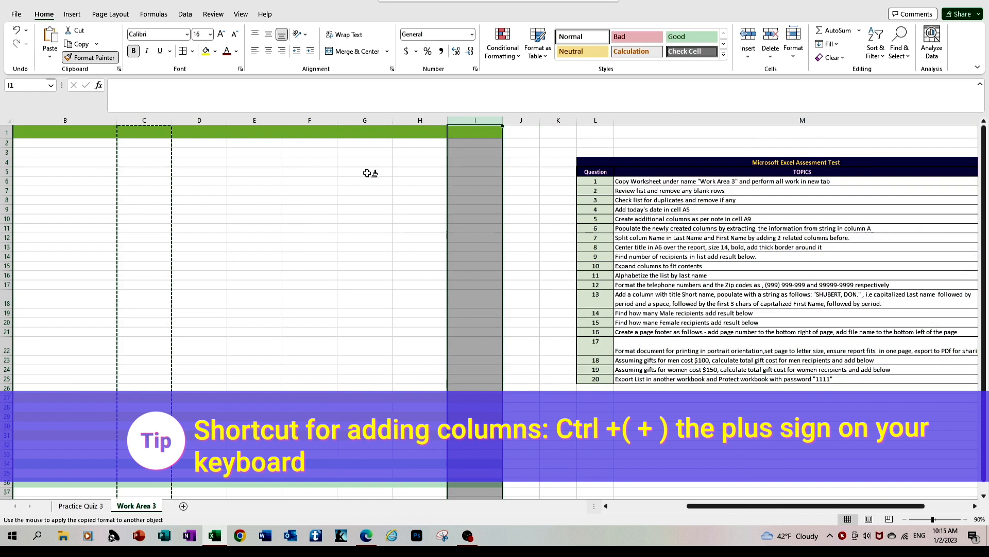
Step: Enter the headers Name, Address, City and State in cells B7 through E7
{"action": "left_click", "coordinate": [605, 507]}
{"action": "left_click", "coordinate": [440, 192]}
{"action": "type", "text": "Address"}
{"action": "key", "text": "Tab"}
{"action": "left_click", "coordinate": [313, 192]}
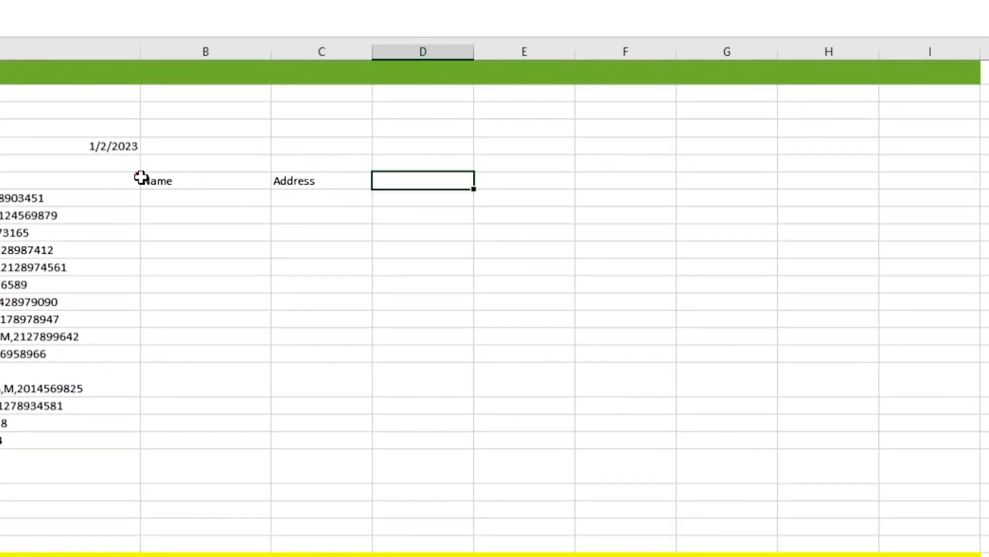
{"action": "left_click", "coordinate": [402, 183]}
{"action": "type", "text": "City"}
{"action": "key", "text": "Tab"}
{"action": "type", "text": "St"}
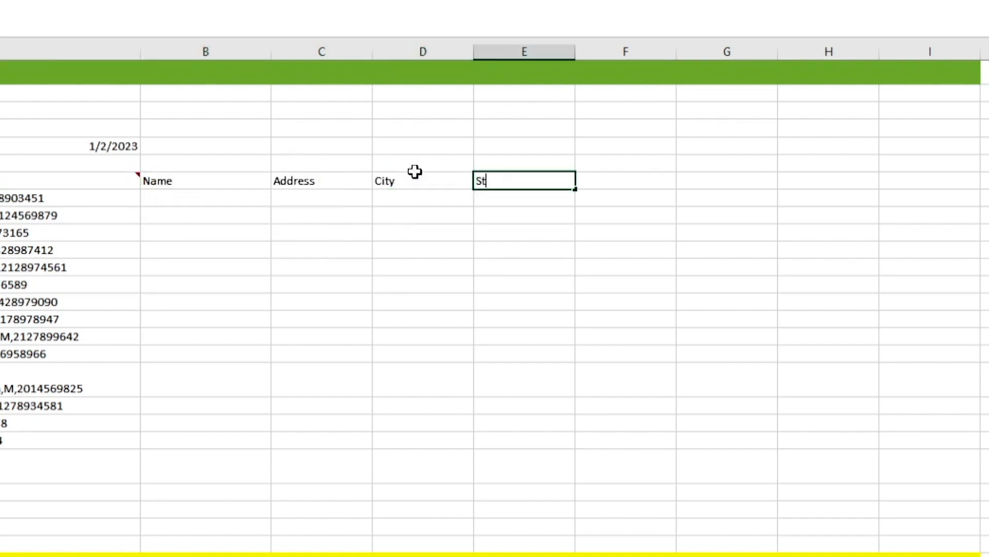
{"action": "key", "text": "Tab"}
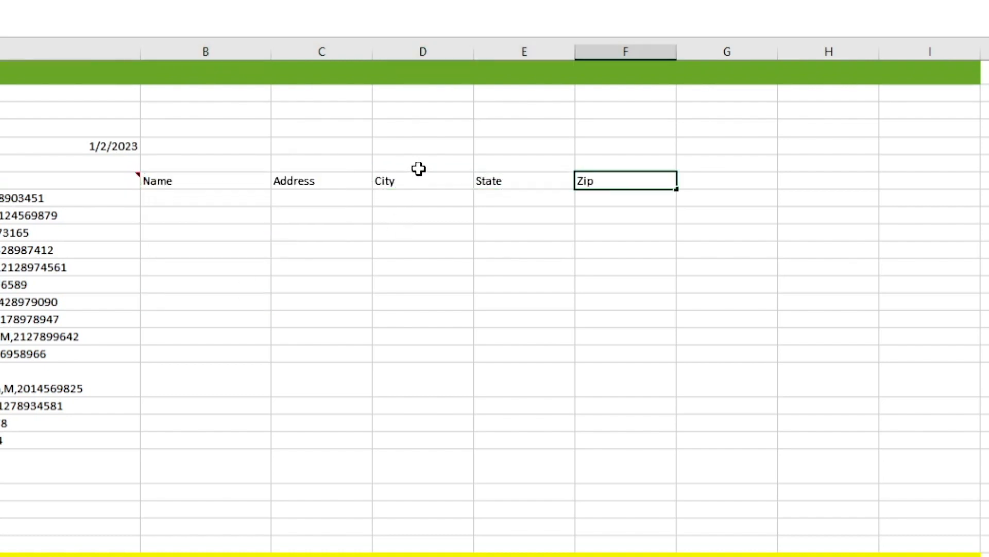
Step: Enter the headers Zip Code, Email, Sex and Telephone# in cells F7 through I7
{"action": "key", "text": "Tab"}
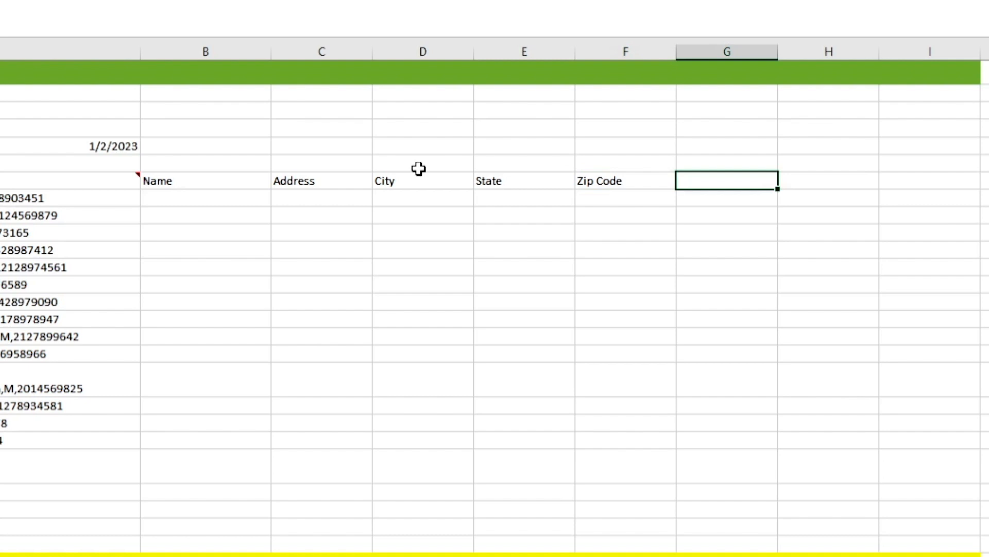
{"action": "type", "text": "Email"}
{"action": "key", "text": "Tab"}
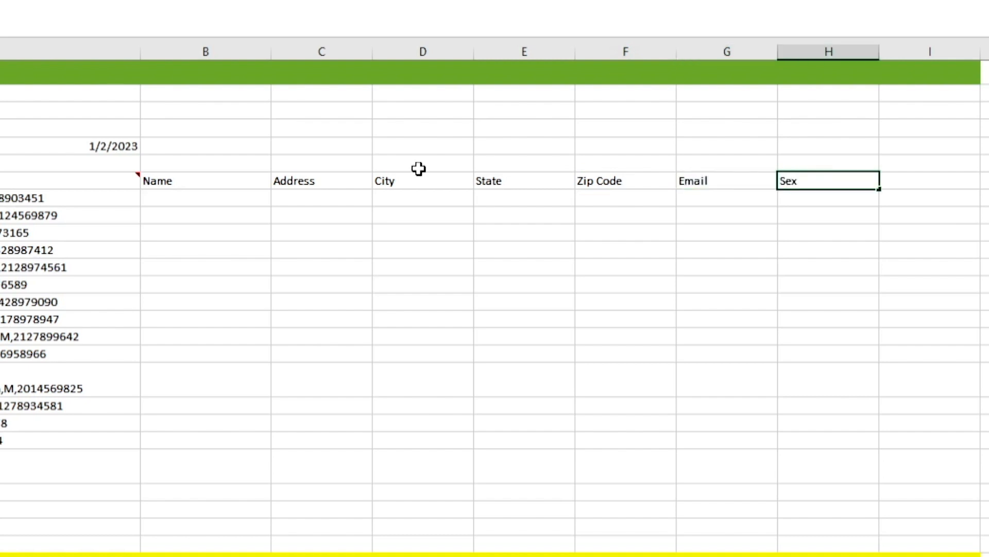
{"action": "key", "text": "Tab"}
{"action": "key", "text": "Return"}
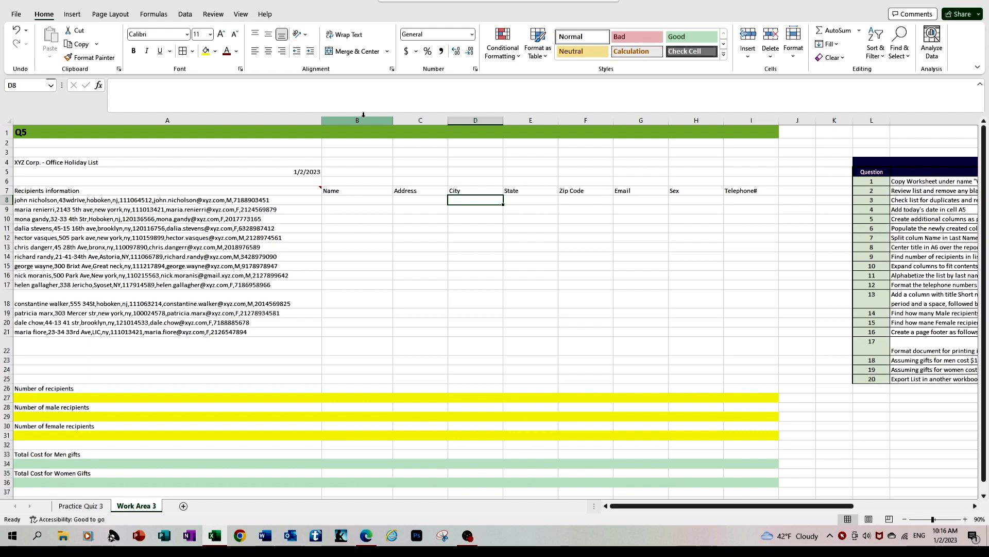
Step: Autofit columns B through I to their headers and select question 5's status cell in the assessment table
{"action": "left_click", "coordinate": [219, 47]}
{"action": "left_click_drag", "start_coordinate": [369, 119], "coordinate": [777, 119]}
{"action": "double_click", "coordinate": [779, 120]}
{"action": "left_click", "coordinate": [477, 254]}
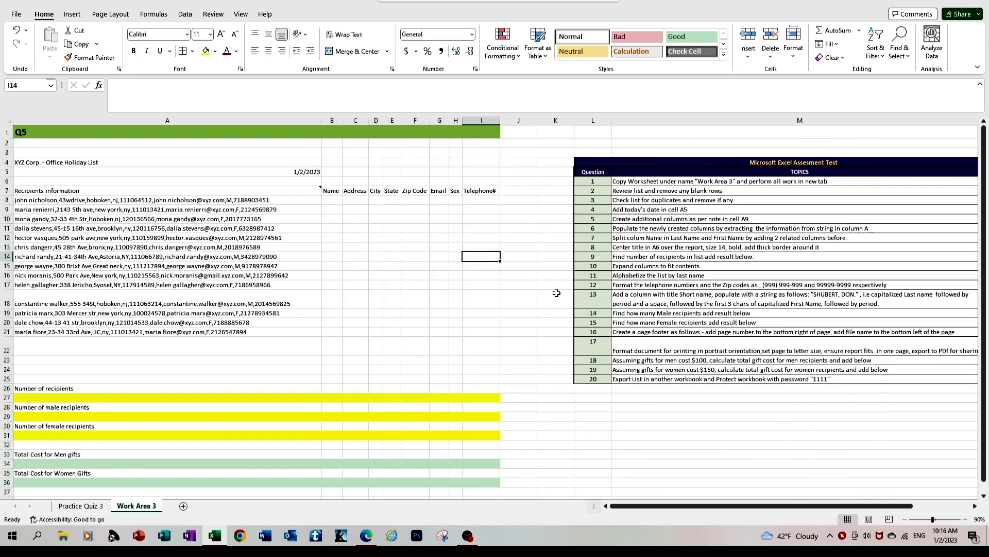
{"action": "left_click", "coordinate": [975, 505]}
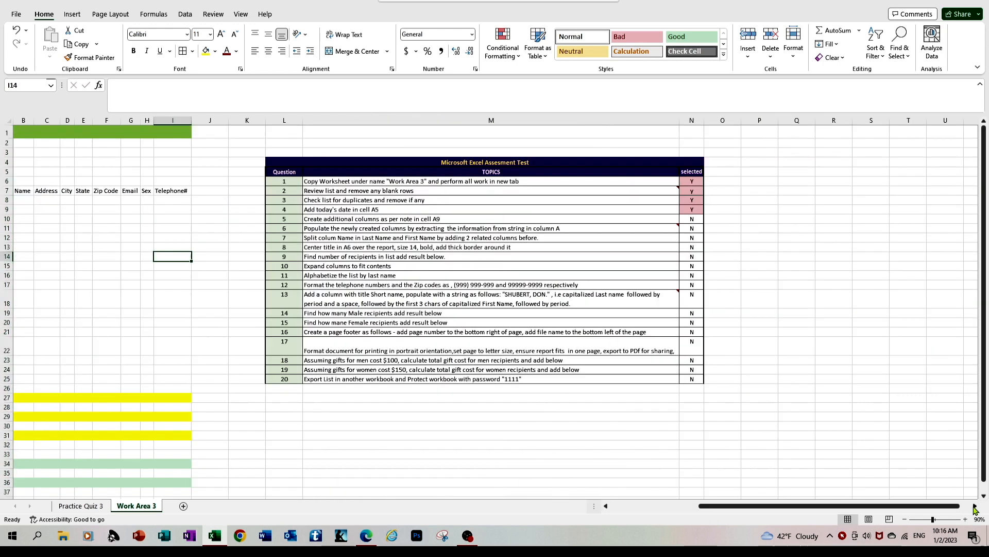
{"action": "left_click", "coordinate": [687, 220]}
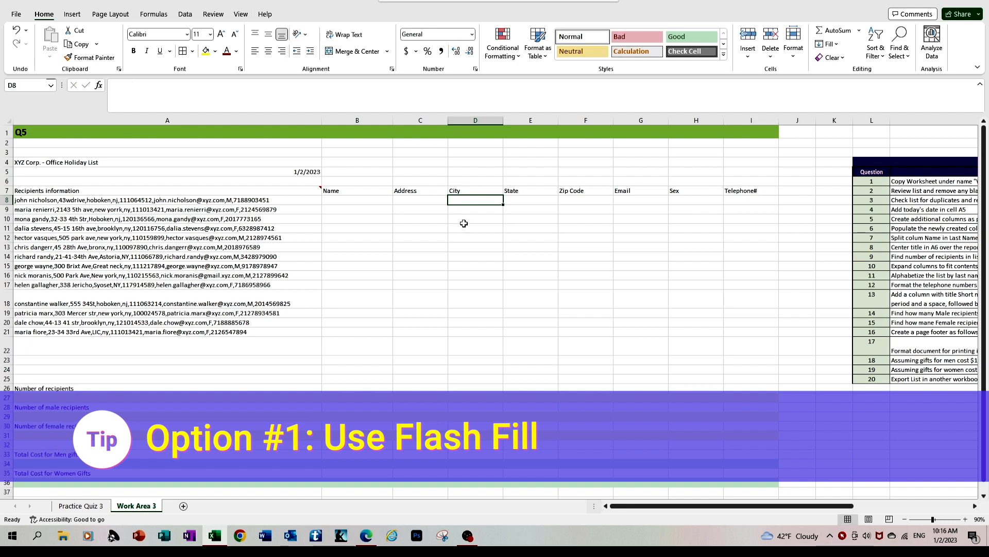
Step: Select the new columns from Name across to Telephone#
{"action": "left_click", "coordinate": [364, 116]}
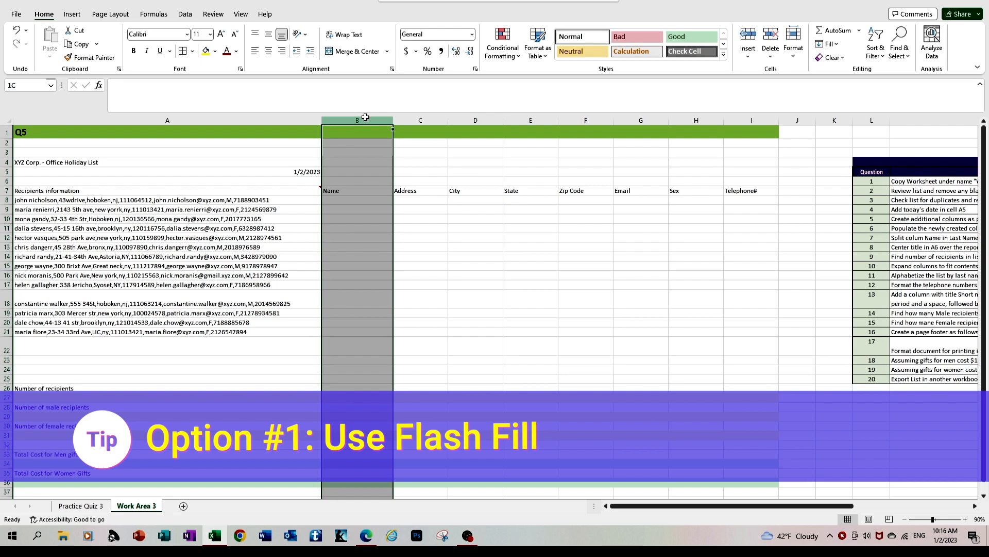
{"action": "left_click_drag", "start_coordinate": [366, 118], "coordinate": [532, 151]}
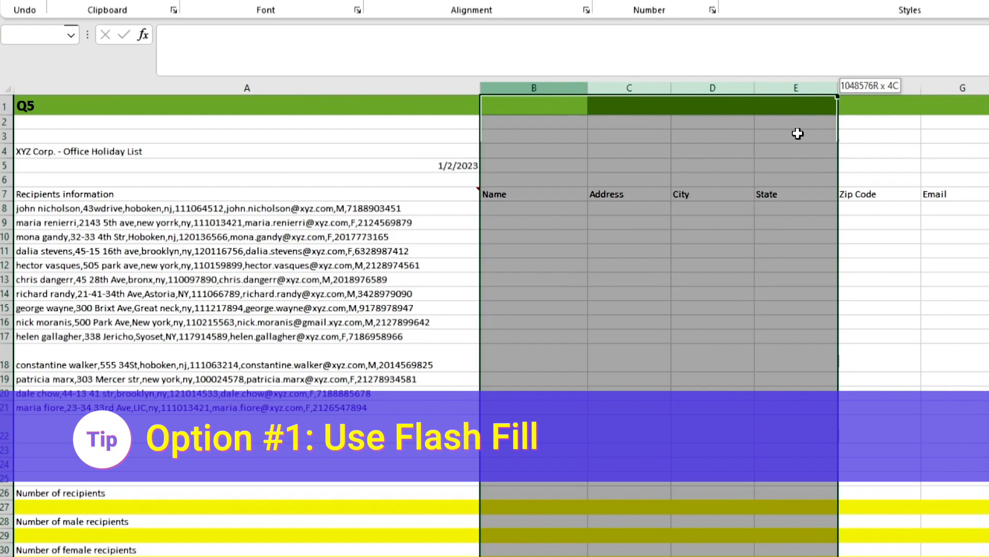
{"action": "left_click_drag", "start_coordinate": [797, 134], "coordinate": [960, 149]}
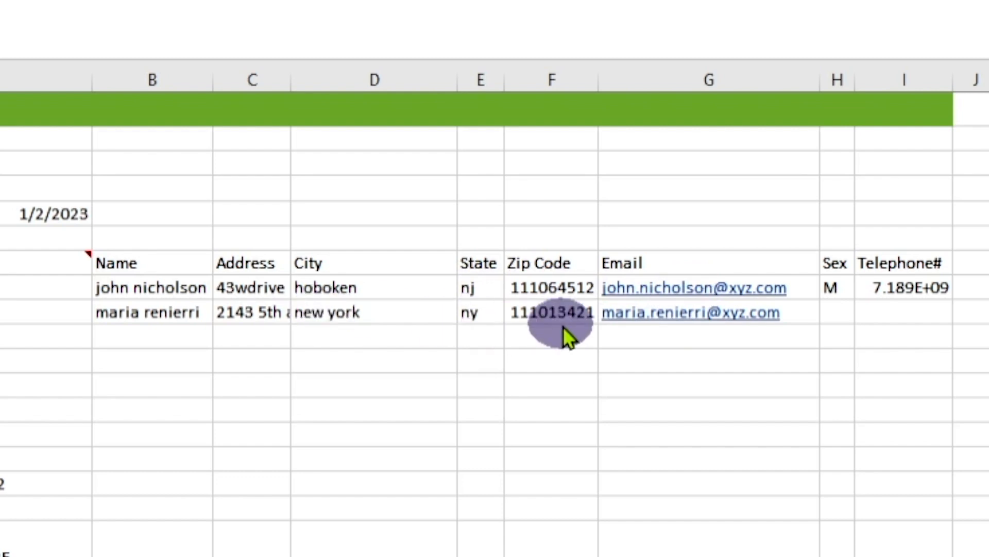
Step: Complete the second recipient's record in row 9 with F for Sex and the recipient's telephone number
{"action": "left_click", "coordinate": [835, 311]}
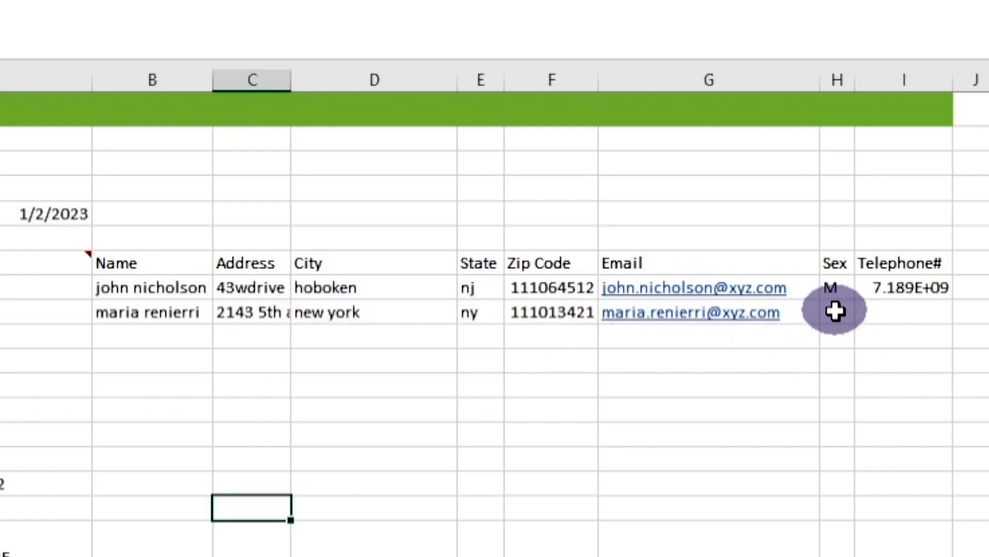
{"action": "left_click", "coordinate": [835, 312]}
{"action": "type", "text": "F"}
{"action": "left_click", "coordinate": [906, 316]}
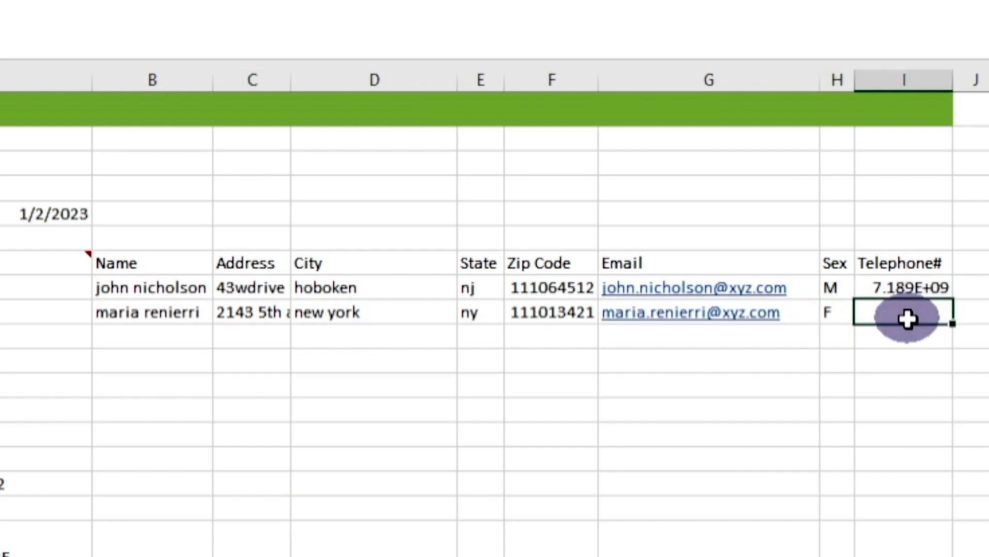
{"action": "key", "text": "Return"}
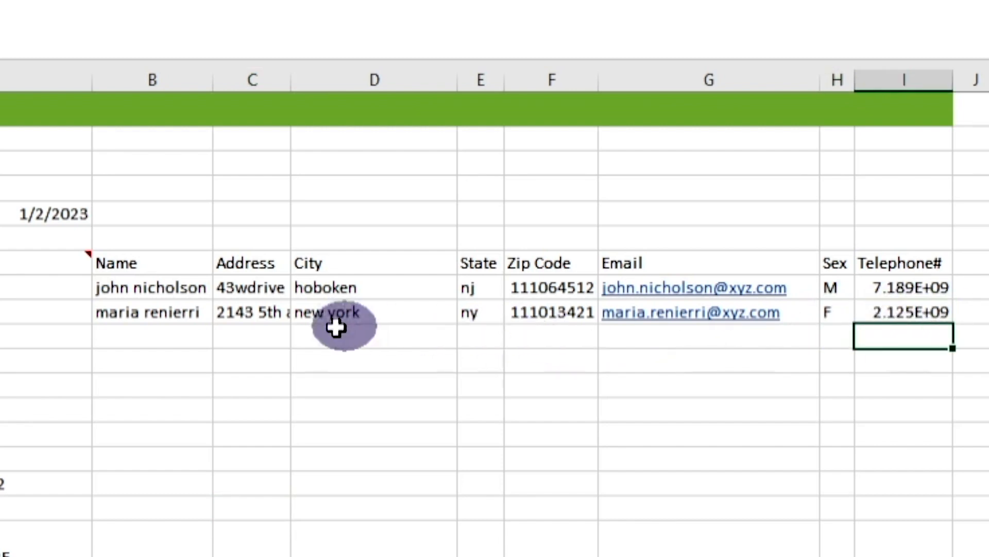
Step: Flash Fill the Name, Address and City columns from row 10 downward
{"action": "left_click", "coordinate": [160, 338]}
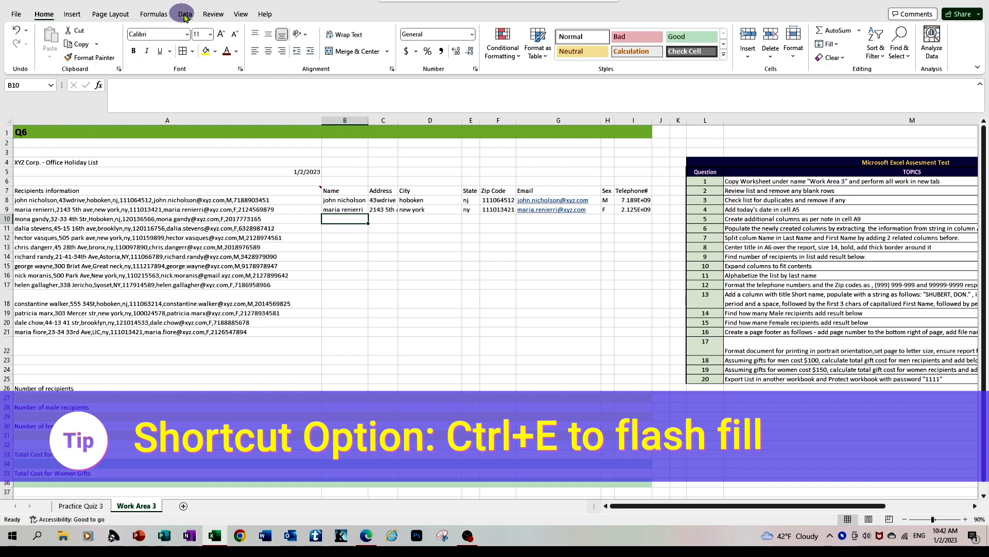
{"action": "left_click", "coordinate": [183, 14]}
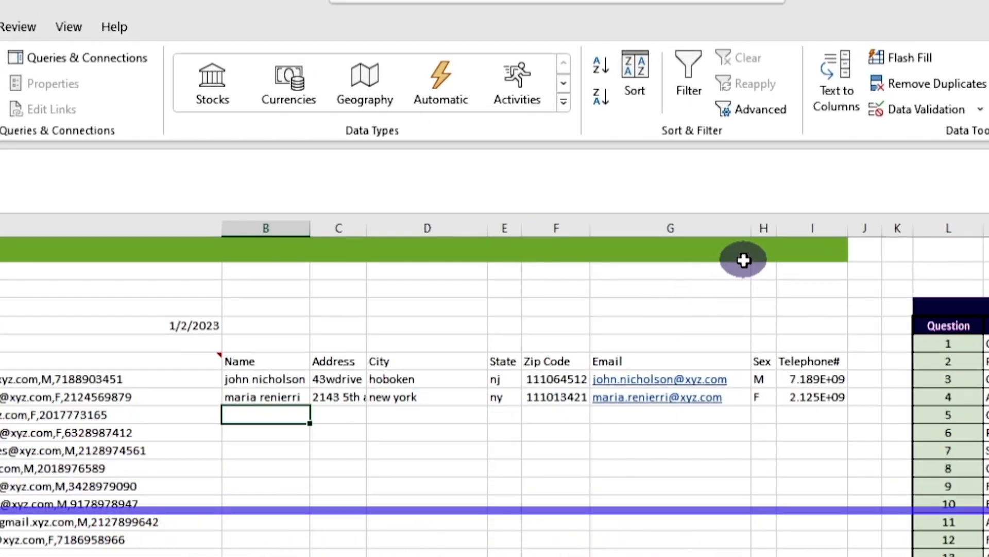
{"action": "left_click", "coordinate": [920, 63]}
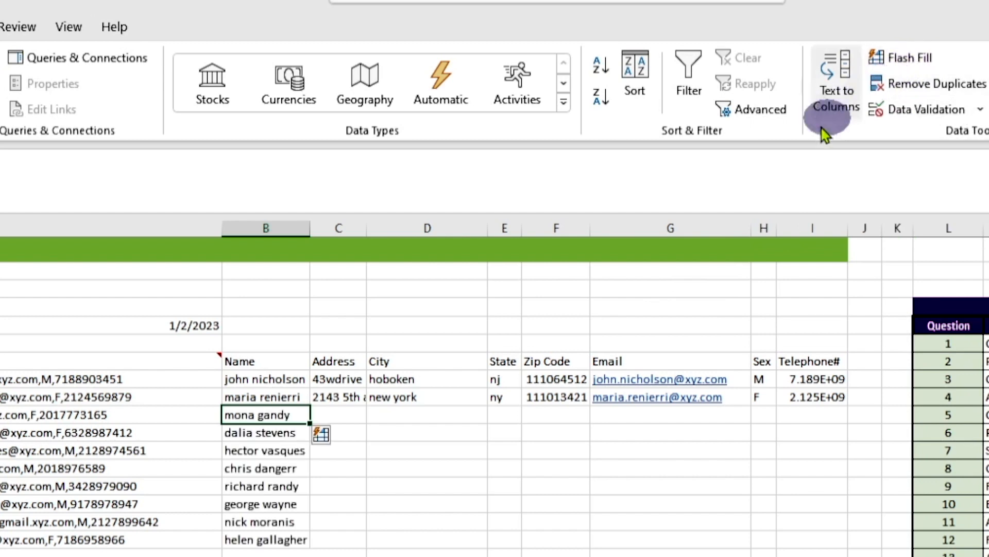
{"action": "left_click", "coordinate": [338, 413]}
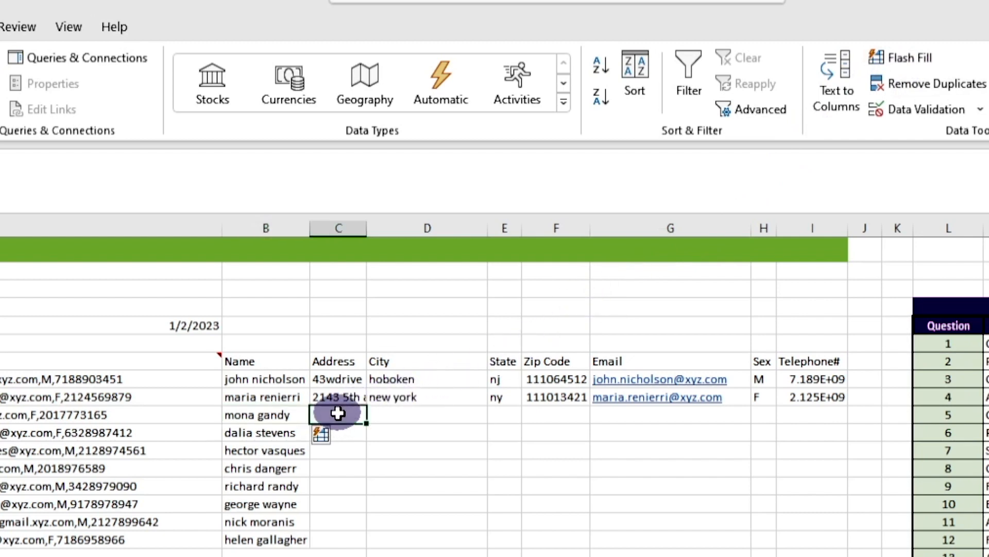
{"action": "key", "text": "ctrl+e"}
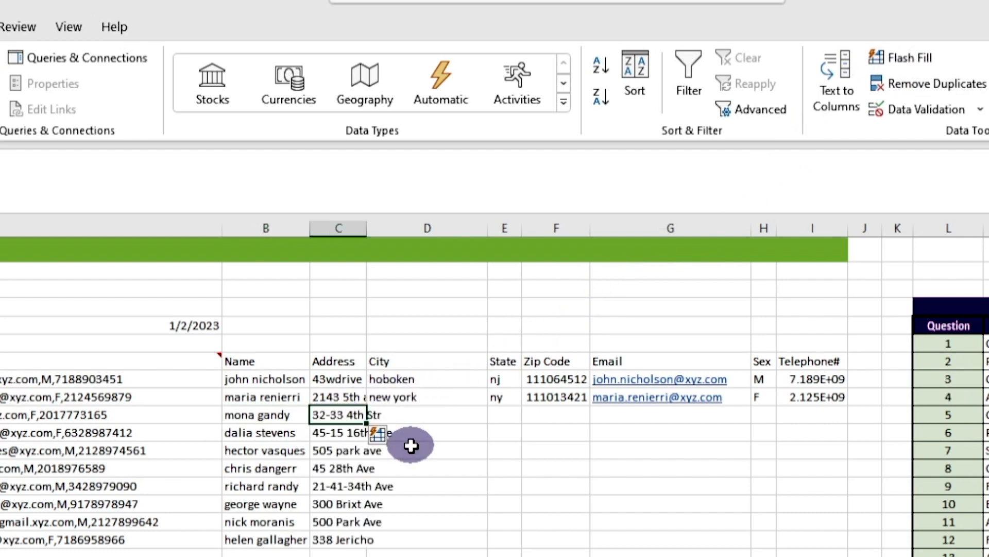
{"action": "left_click", "coordinate": [429, 415]}
{"action": "key", "text": "ctrl+e"}
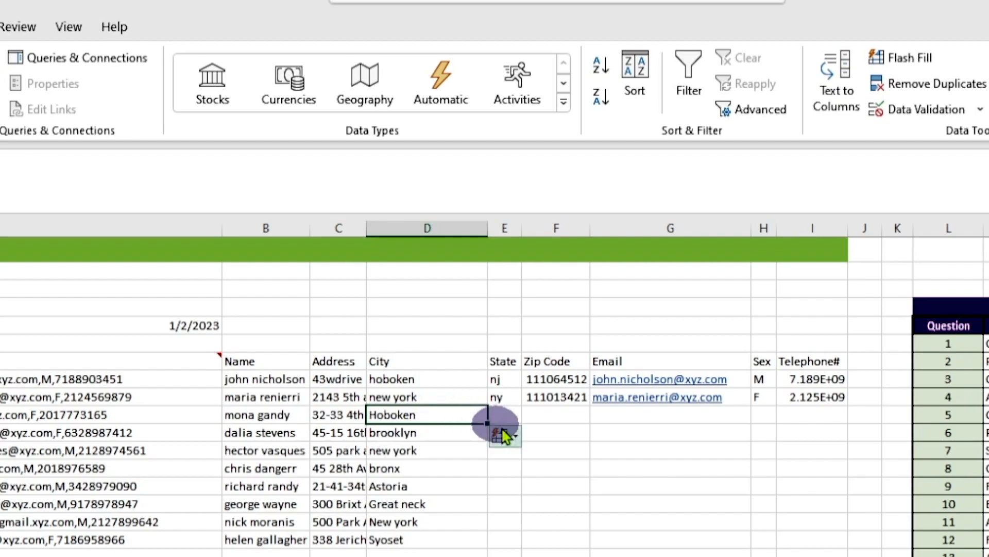
Step: Flash Fill the State, Zip Code and Email columns from row 10 downward
{"action": "left_click", "coordinate": [499, 415]}
{"action": "key", "text": "ctrl+e"}
{"action": "left_click", "coordinate": [564, 418]}
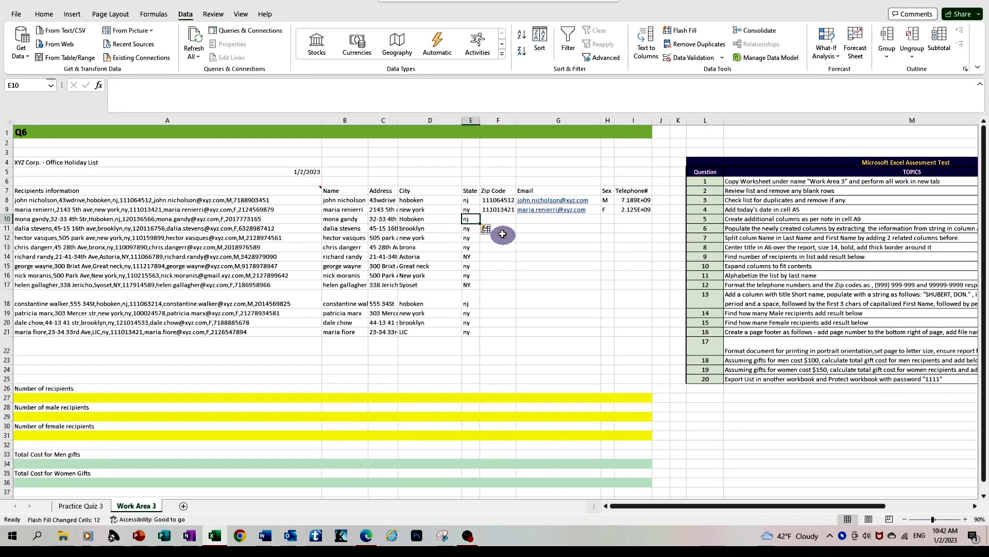
{"action": "key", "text": "ctrl+e"}
{"action": "left_click", "coordinate": [552, 218]}
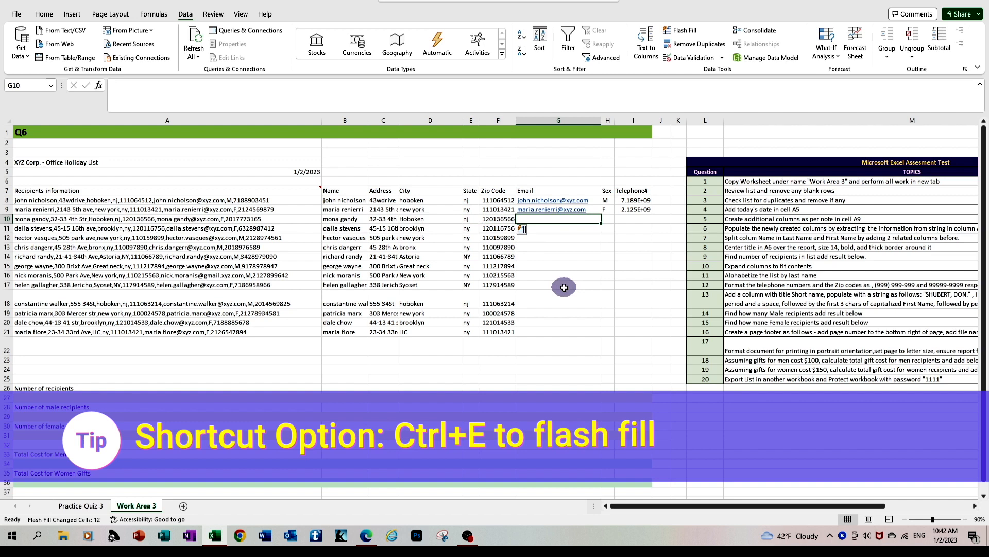
{"action": "key", "text": "ctrl+e"}
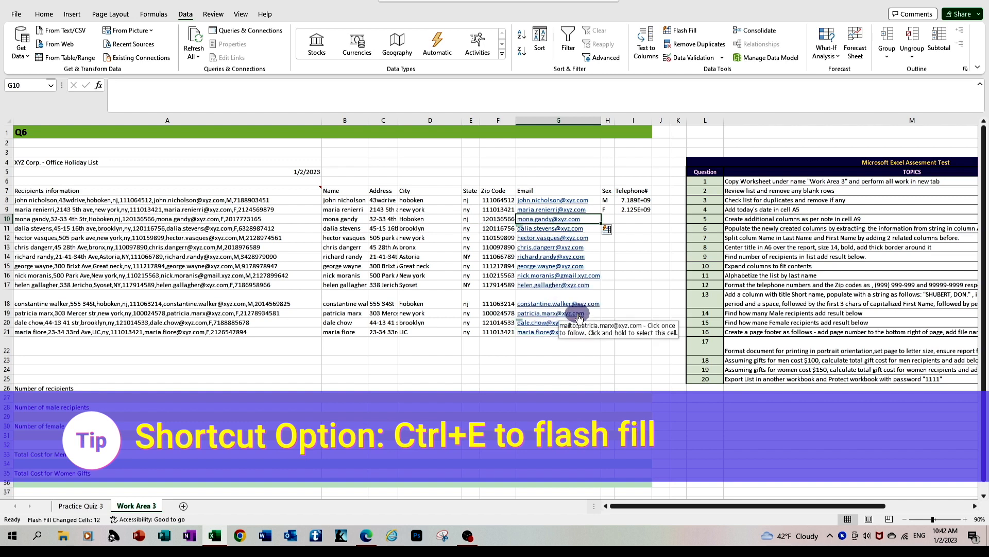
Step: Flash Fill the Sex and Telephone# columns from row 10 downward
{"action": "left_click", "coordinate": [607, 220]}
{"action": "key", "text": "ctrl+e"}
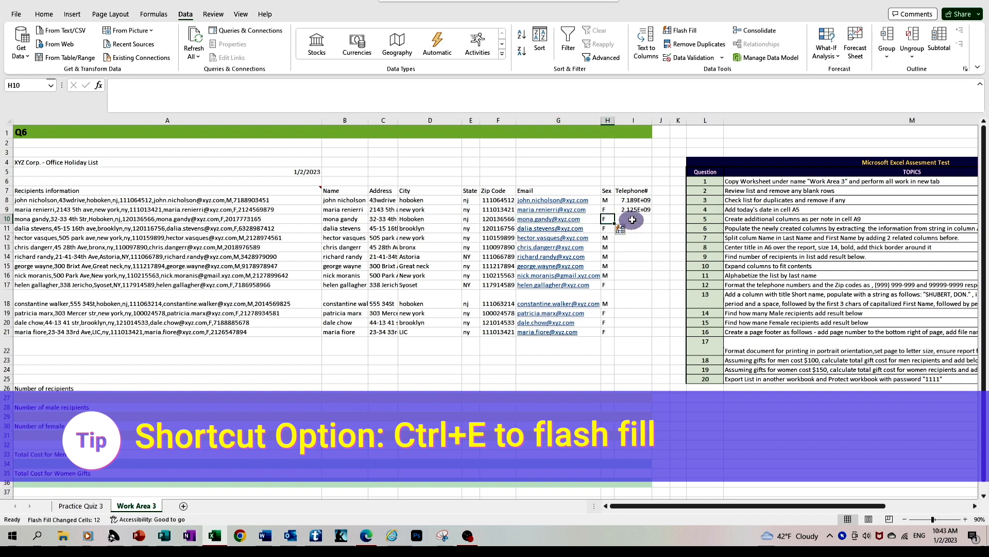
{"action": "left_click", "coordinate": [633, 219]}
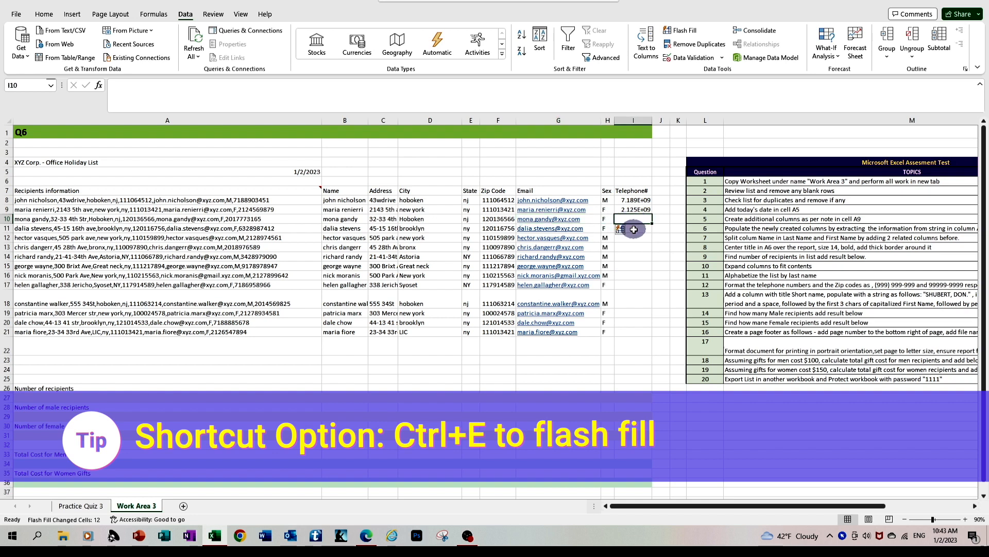
{"action": "key", "text": "ctrl+e"}
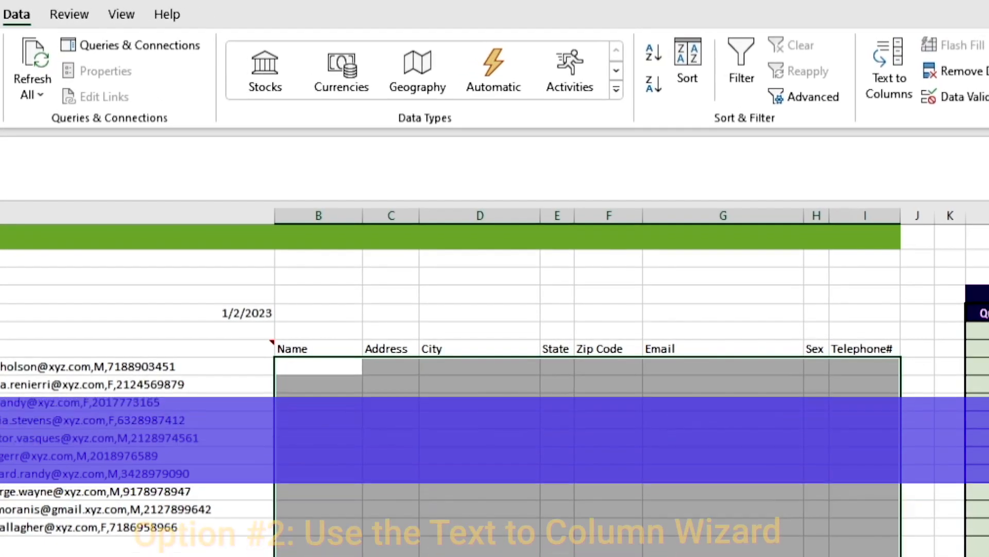
Step: Start Text to Columns on the recipient strings in A8:A21, treating them as delimited data separated by commas
{"action": "left_click", "coordinate": [727, 531]}
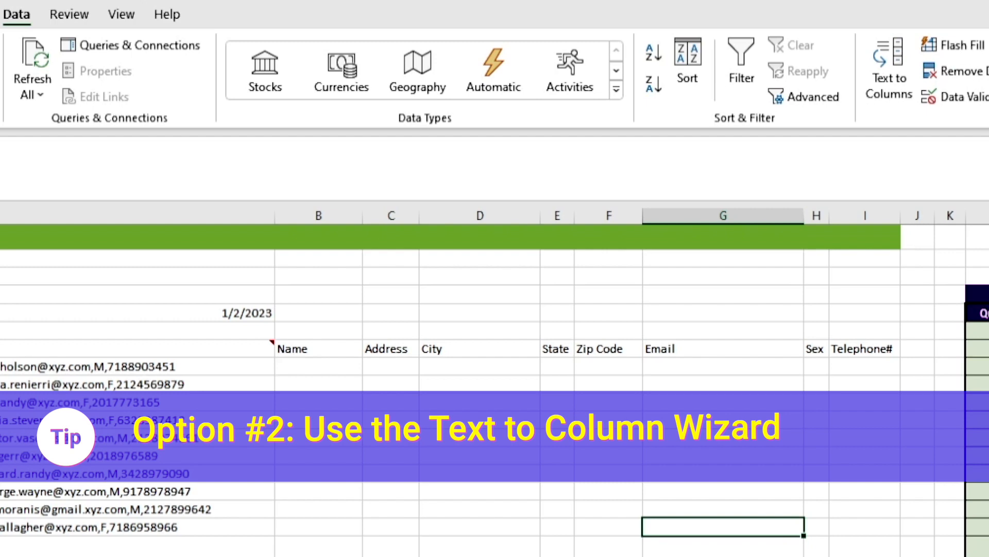
{"action": "left_click", "coordinate": [93, 366]}
{"action": "left_click_drag", "start_coordinate": [142, 367], "coordinate": [142, 551]}
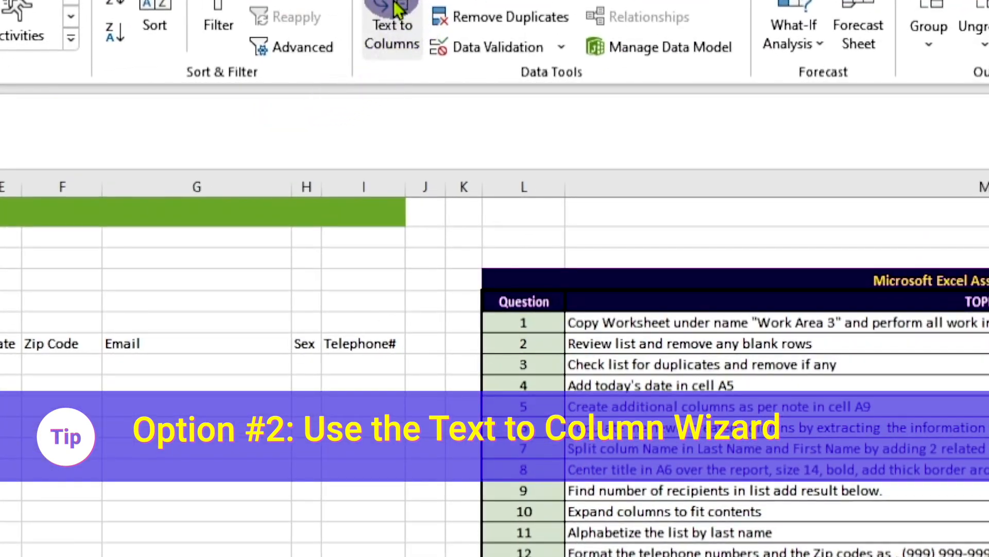
{"action": "left_click", "coordinate": [392, 6]}
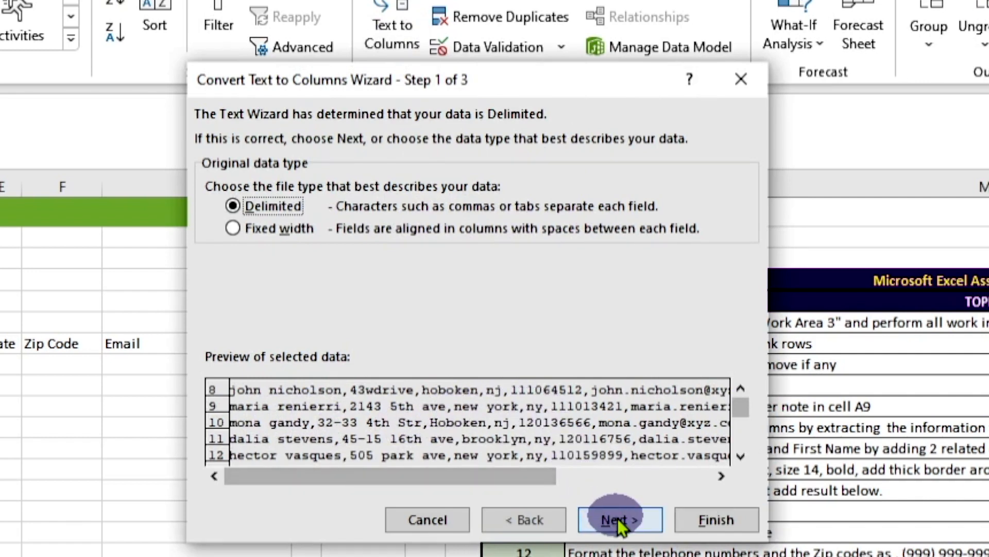
{"action": "left_click_drag", "start_coordinate": [548, 479], "coordinate": [709, 490]}
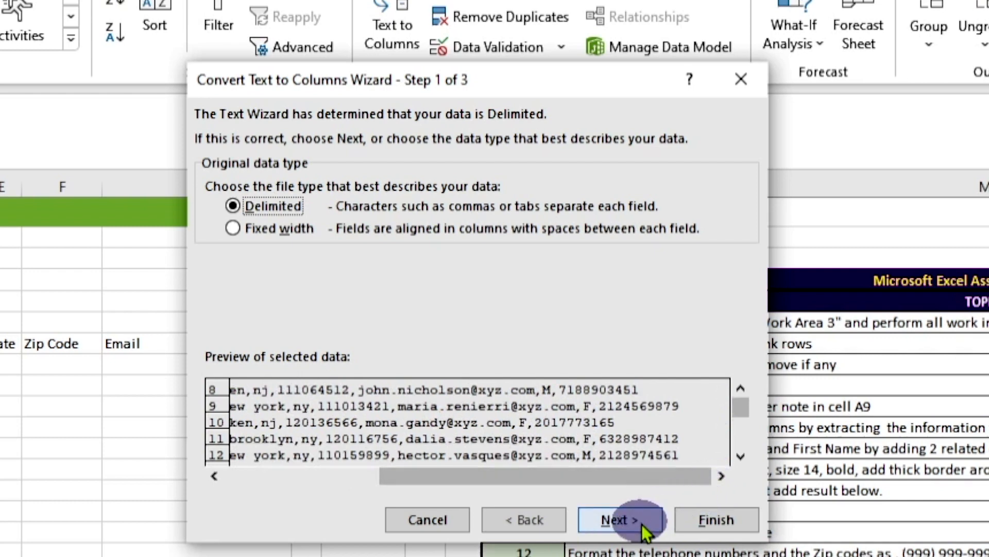
{"action": "left_click", "coordinate": [618, 520]}
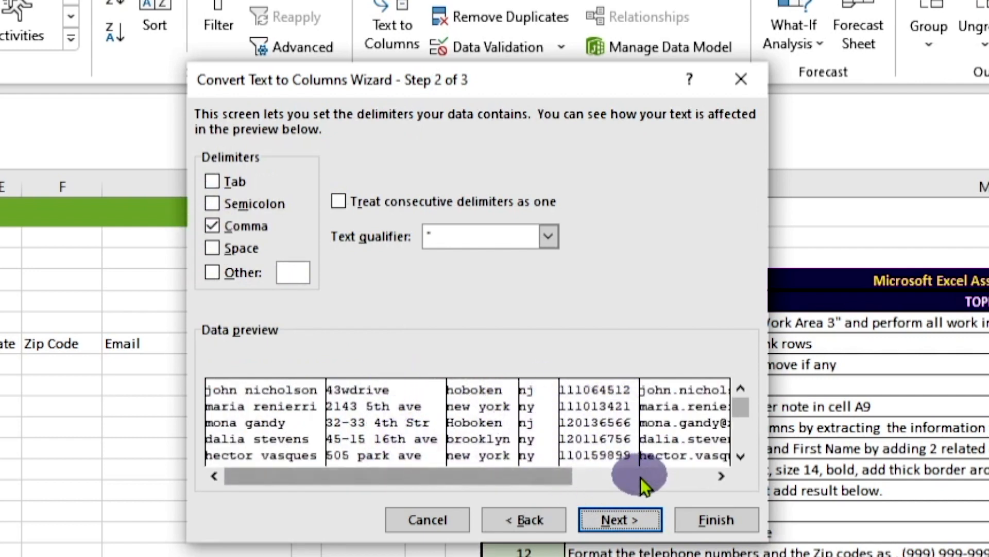
{"action": "left_click_drag", "start_coordinate": [564, 472], "coordinate": [656, 477]}
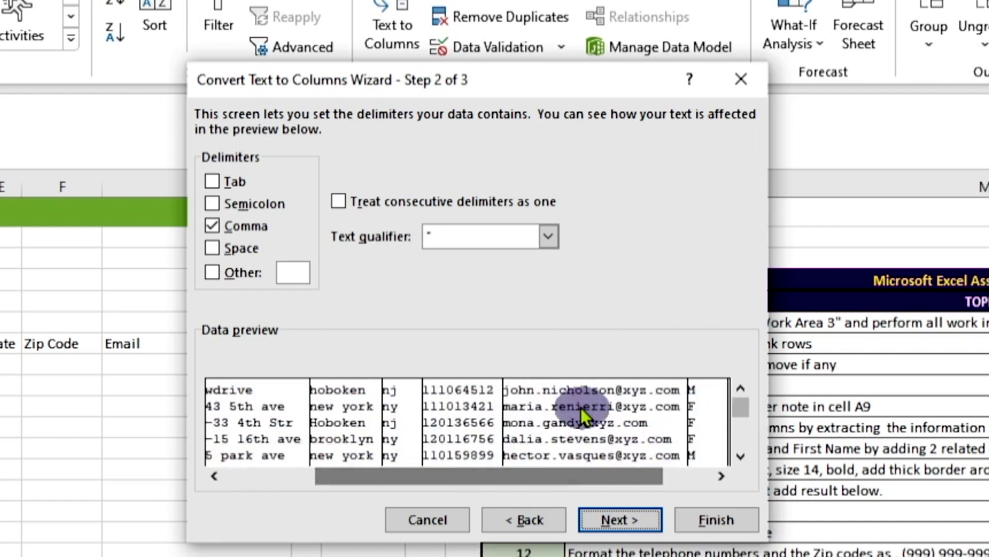
{"action": "left_click_drag", "start_coordinate": [590, 477], "coordinate": [639, 480]}
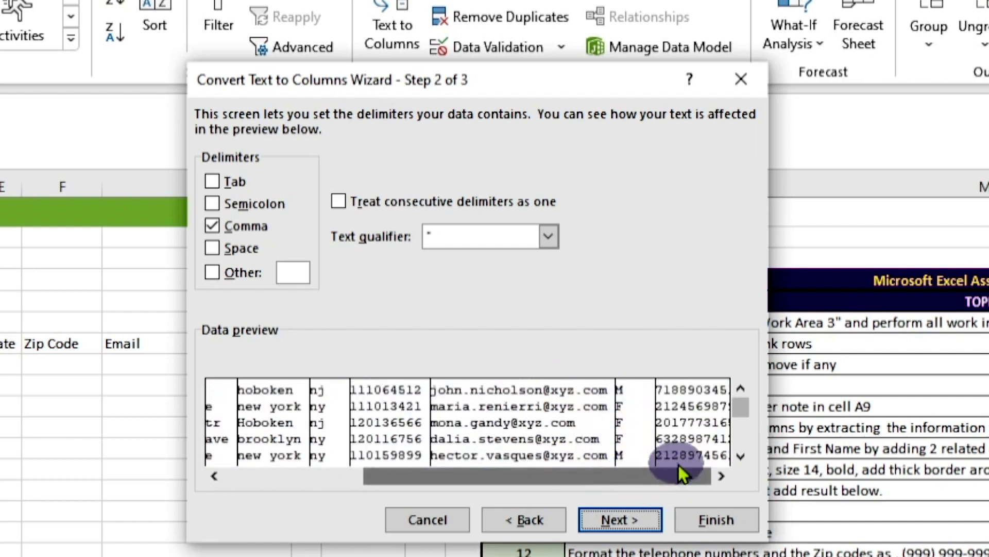
{"action": "left_click", "coordinate": [621, 519]}
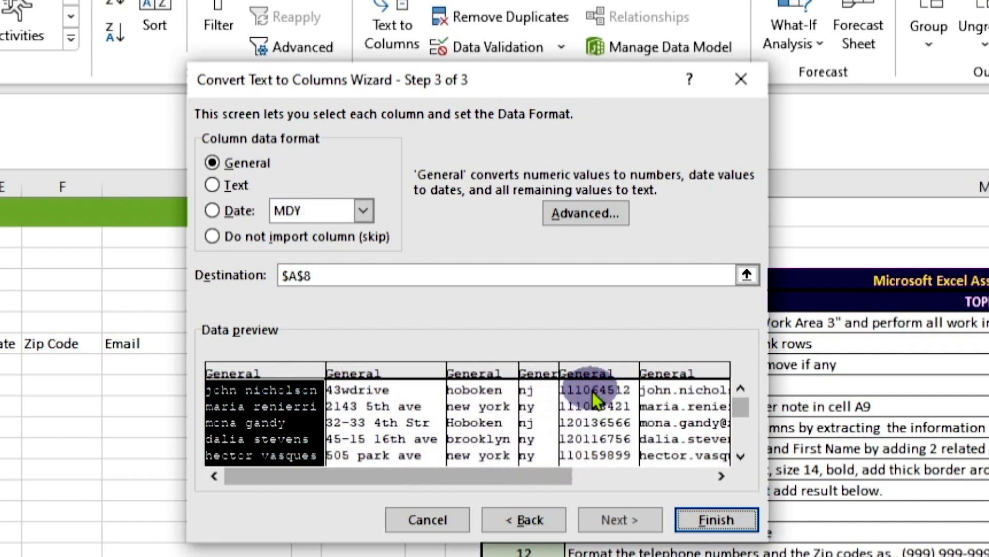
Step: Set the data format of the zip code and telephone fields to Text in the conversion preview
{"action": "left_click_drag", "start_coordinate": [566, 474], "coordinate": [708, 481]}
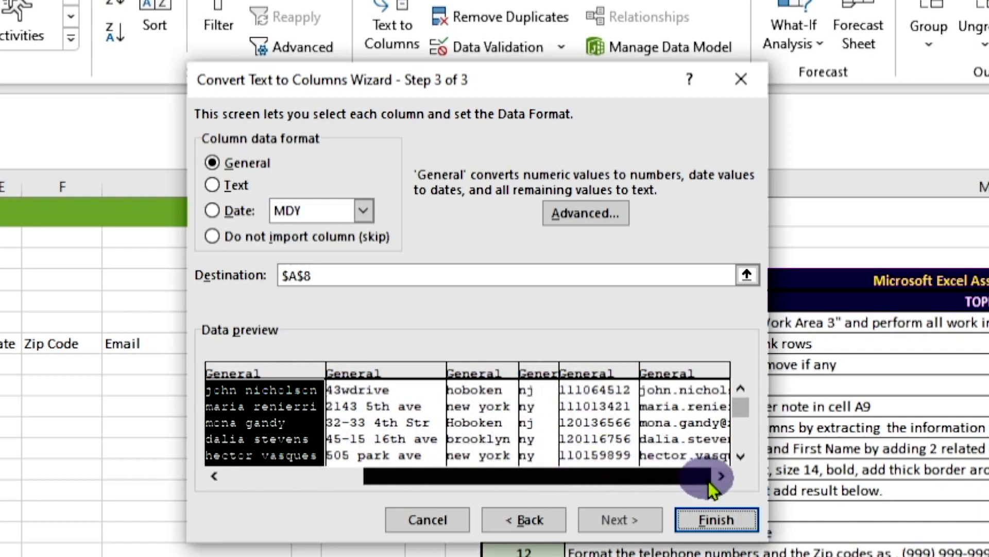
{"action": "left_click", "coordinate": [389, 422]}
{"action": "left_click", "coordinate": [212, 185]}
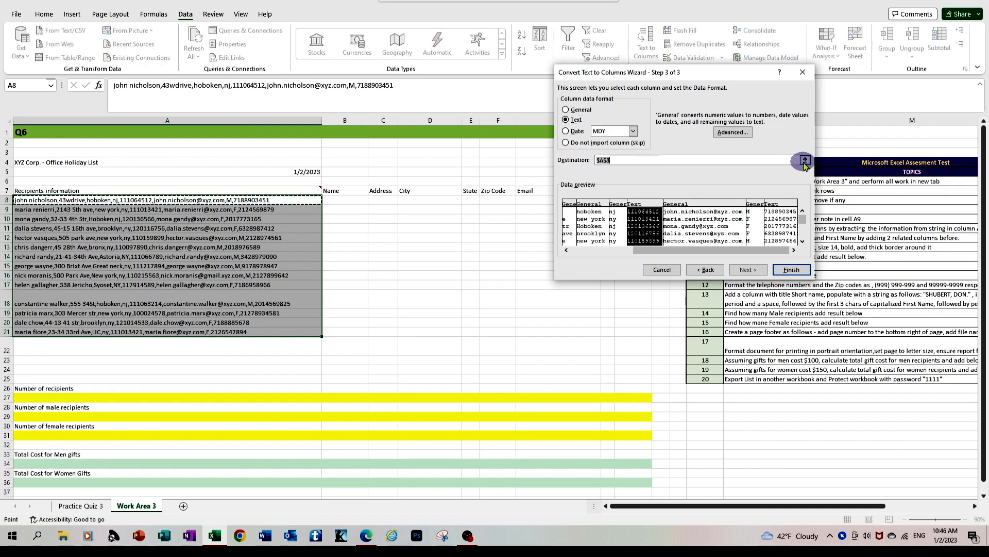
Step: Set the destination of the split data to cell B8 and complete the conversion
{"action": "left_click", "coordinate": [805, 161]}
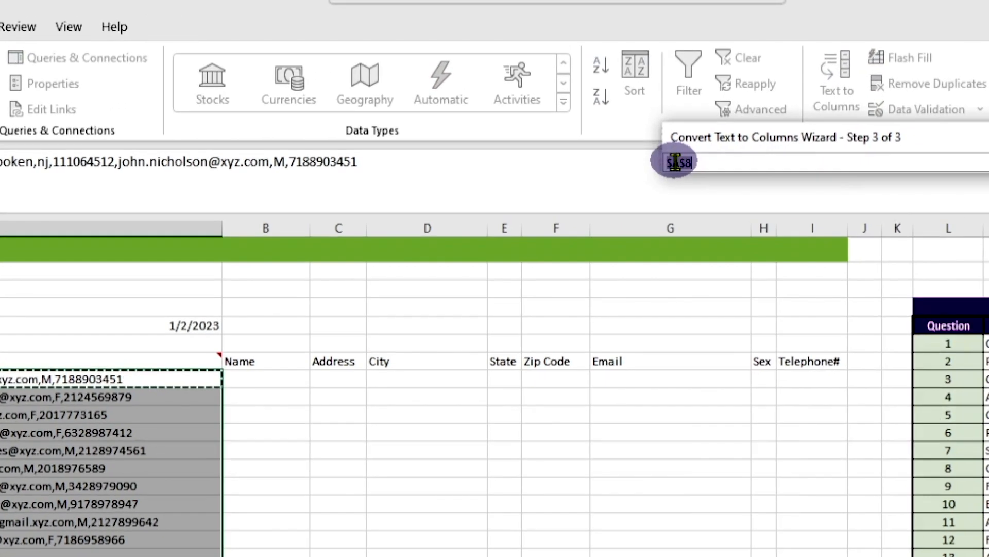
{"action": "left_click", "coordinate": [266, 379]}
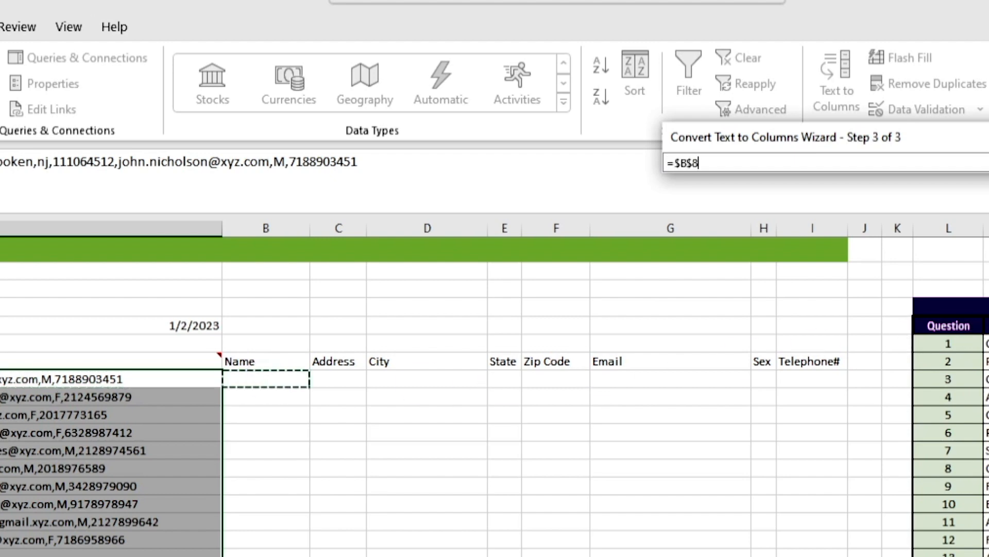
{"action": "key", "text": "Return"}
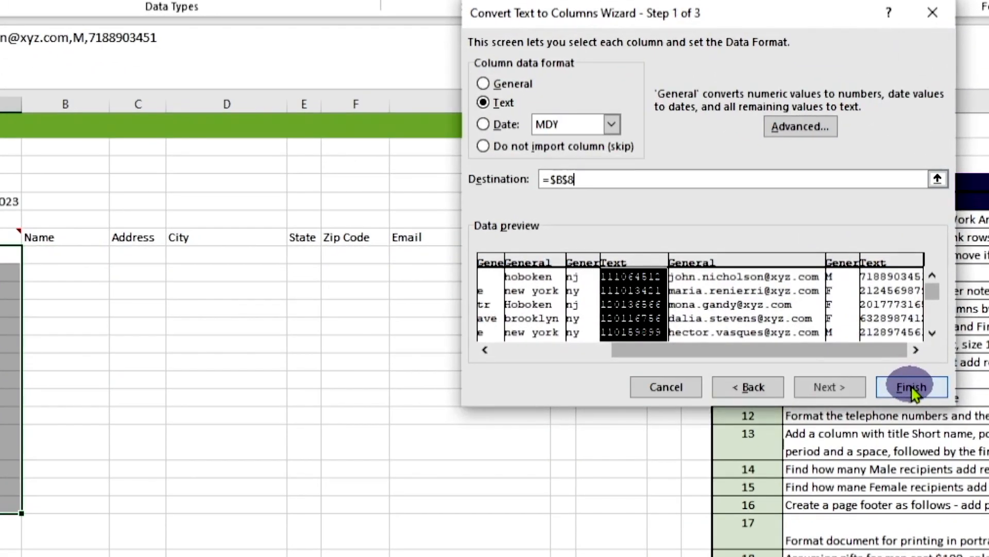
{"action": "left_click", "coordinate": [911, 386]}
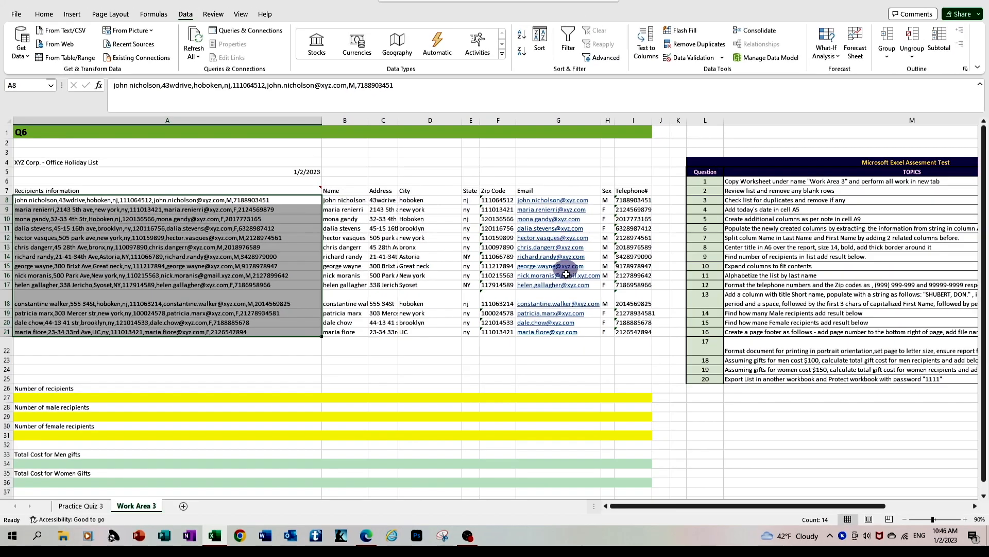
Step: Insert two blank columns between the Name and Address columns
{"action": "left_click_drag", "start_coordinate": [660, 505], "coordinate": [713, 502]}
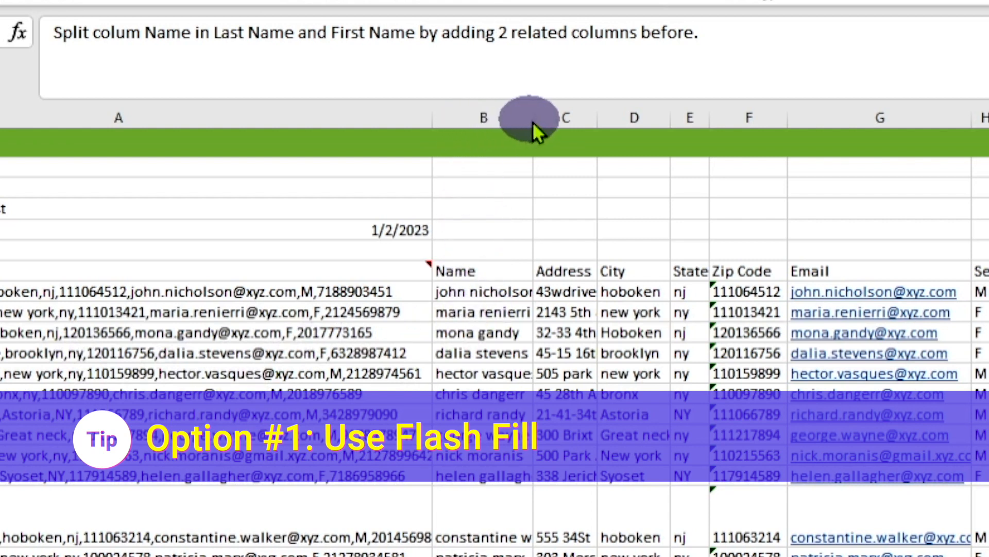
{"action": "left_click", "coordinate": [582, 119]}
{"action": "right_click", "coordinate": [574, 117]}
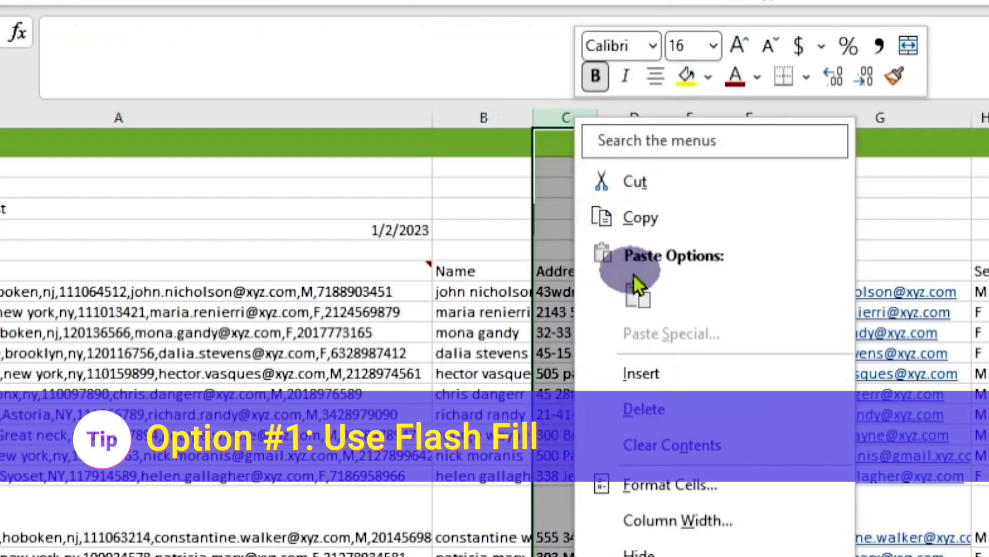
{"action": "left_click", "coordinate": [673, 379]}
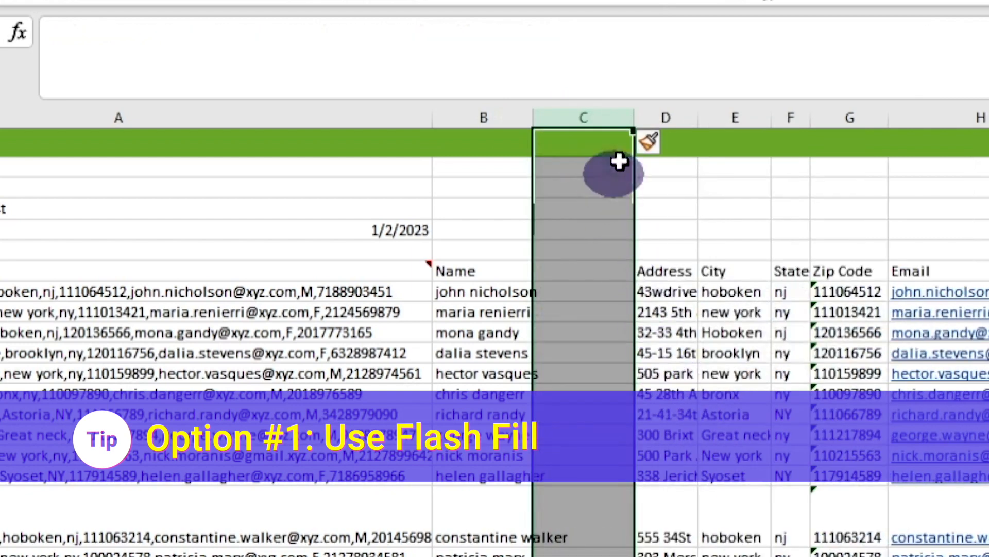
{"action": "right_click", "coordinate": [661, 108]}
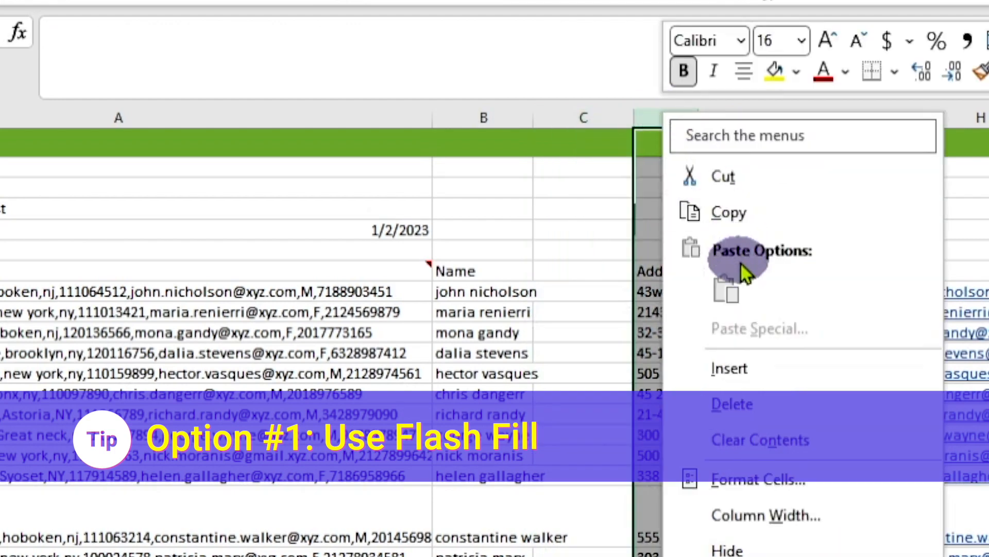
{"action": "left_click", "coordinate": [759, 370]}
Step: Enter the headings First Name in C7 and Last Name in D7
{"action": "left_click", "coordinate": [573, 271]}
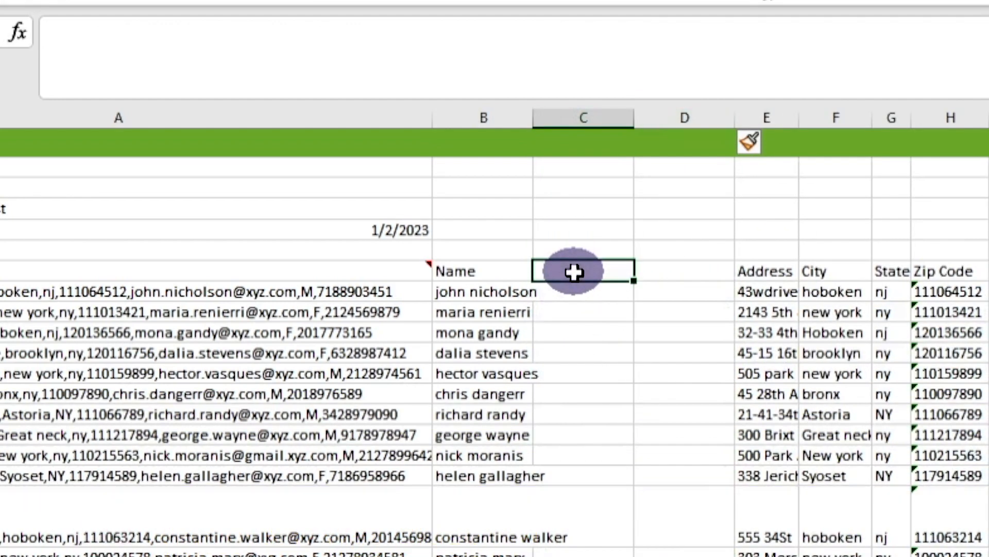
{"action": "type", "text": "First"}
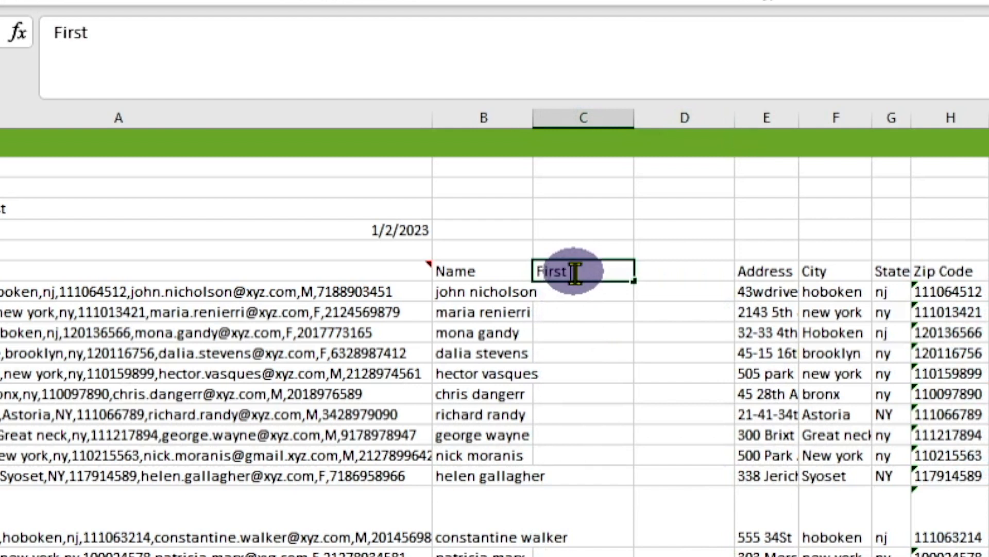
{"action": "type", "text": " Name"}
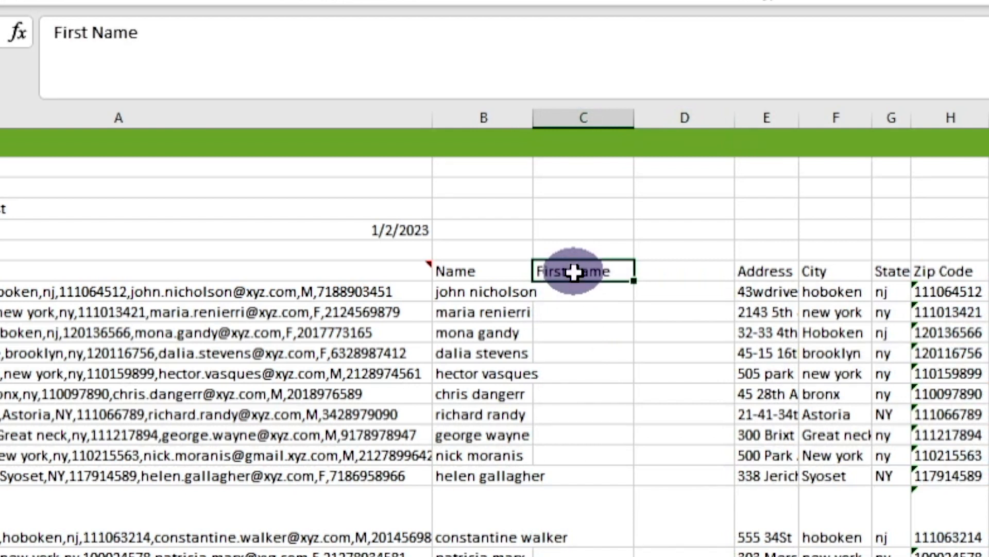
{"action": "key", "text": "Tab"}
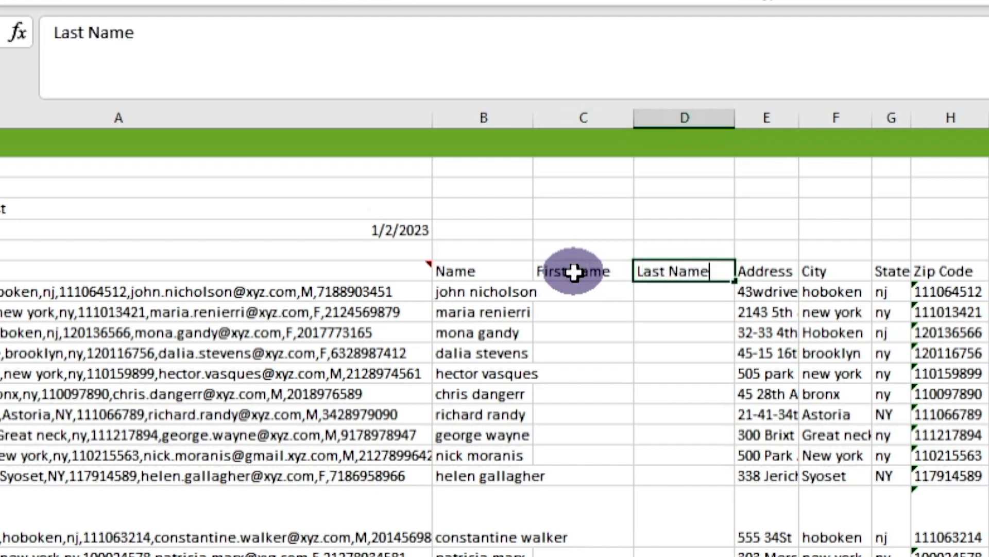
{"action": "key", "text": "Return"}
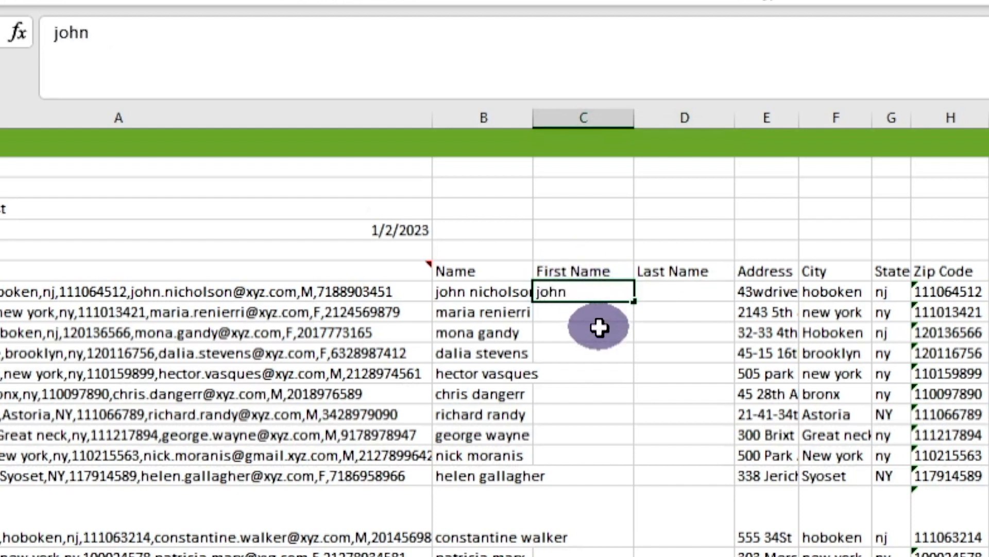
Step: Enter the first recipient's first and last names and the second's first name as examples, and Flash Fill the First Name and Last Name columns
{"action": "type", "text": "john"}
{"action": "key", "text": "Tab"}
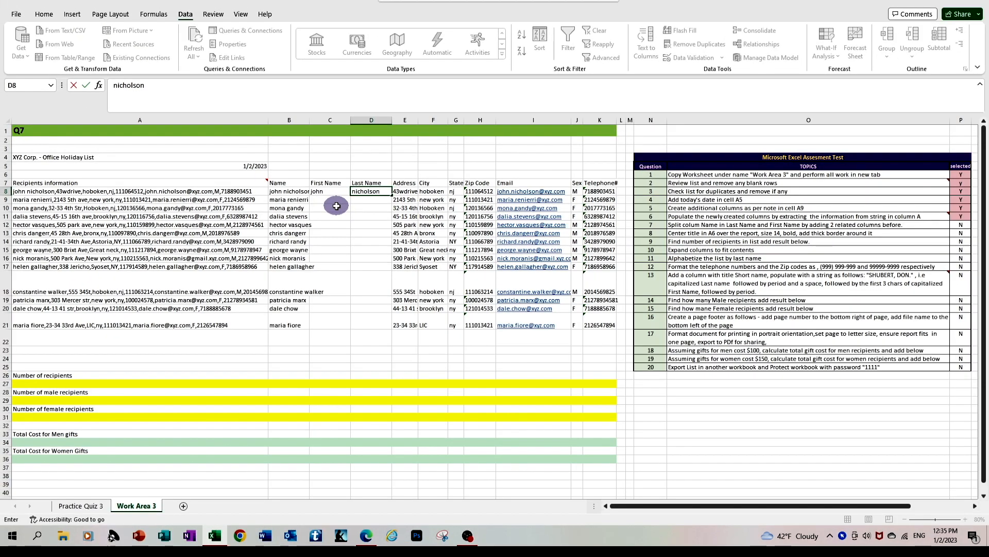
{"action": "left_click", "coordinate": [337, 206]}
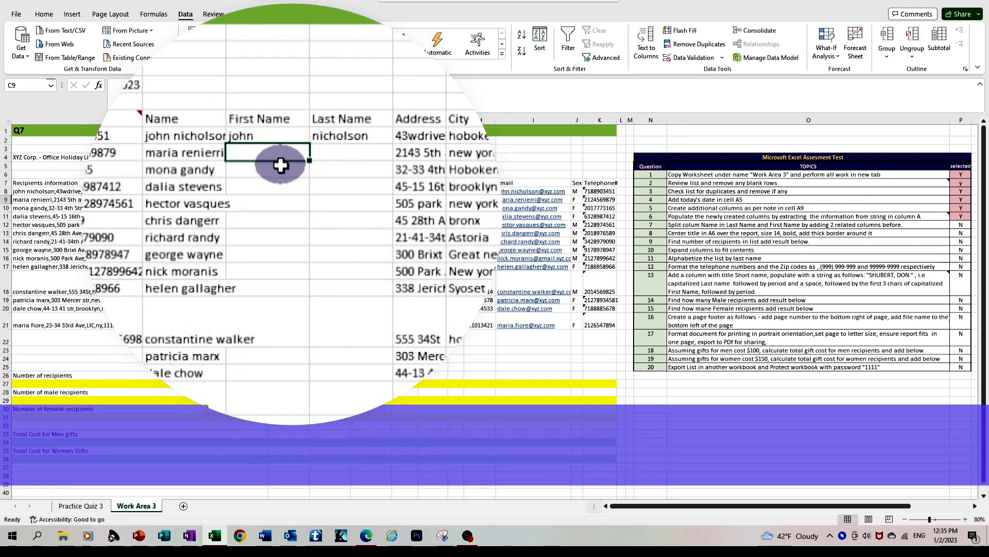
{"action": "type", "text": "maria"}
{"action": "key", "text": "ctrl+e"}
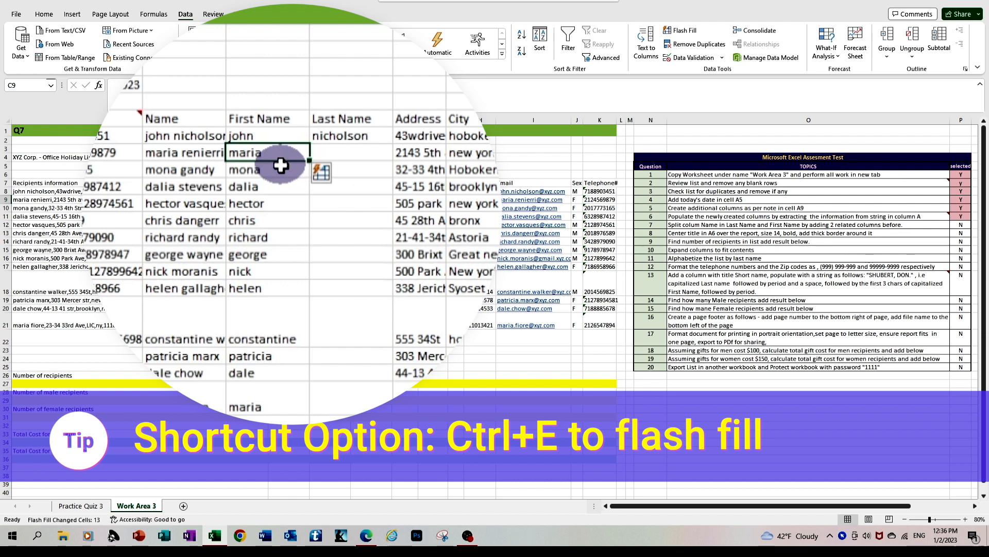
{"action": "left_click", "coordinate": [364, 155]}
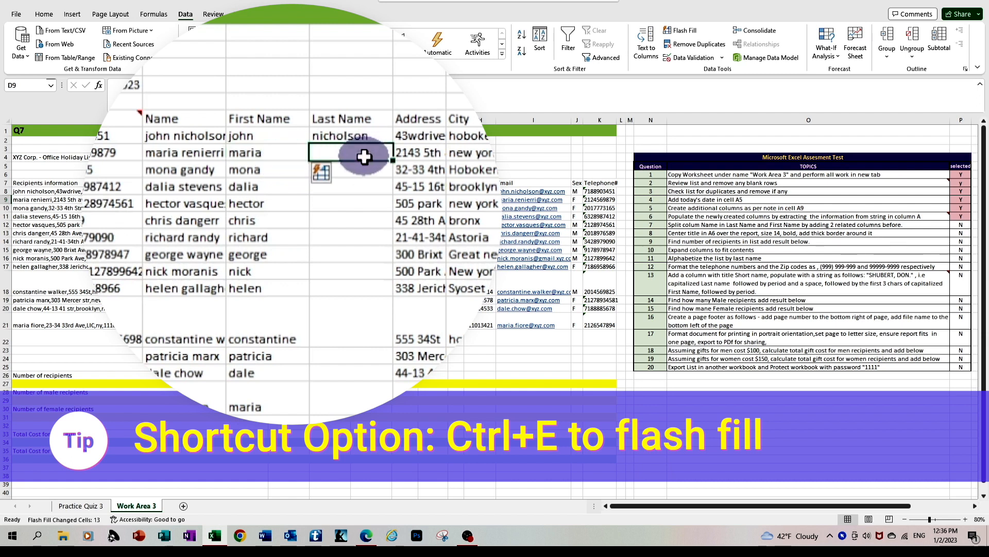
{"action": "key", "text": "ctrl+e"}
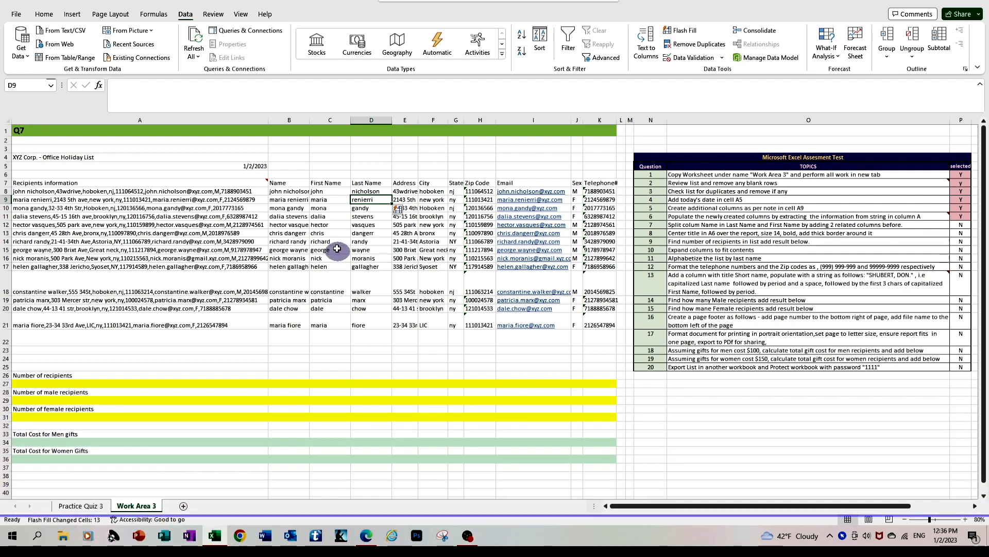
Step: Clear the filled first and last names in C8:D21
{"action": "left_click", "coordinate": [320, 193]}
{"action": "left_click_drag", "start_coordinate": [320, 193], "coordinate": [374, 320]}
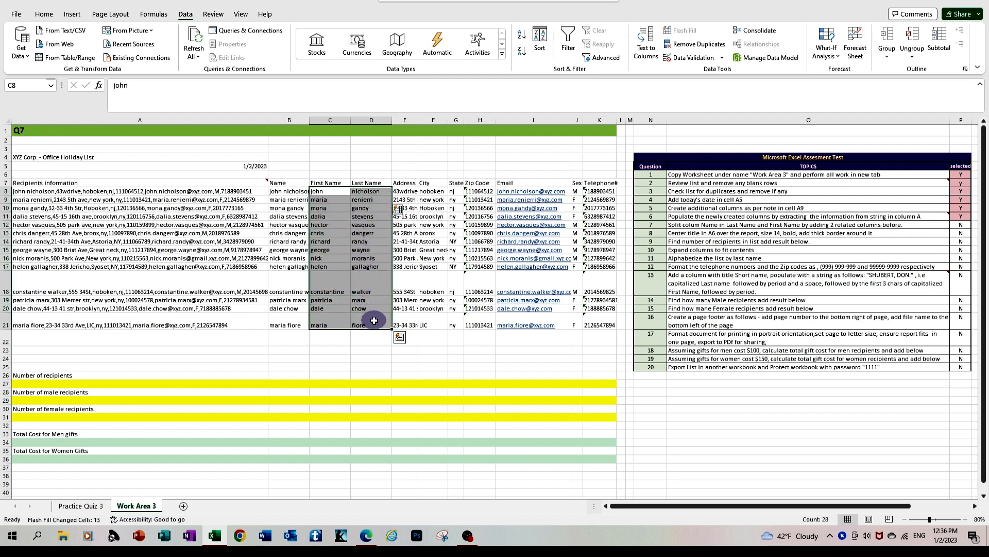
{"action": "key", "text": "Delete"}
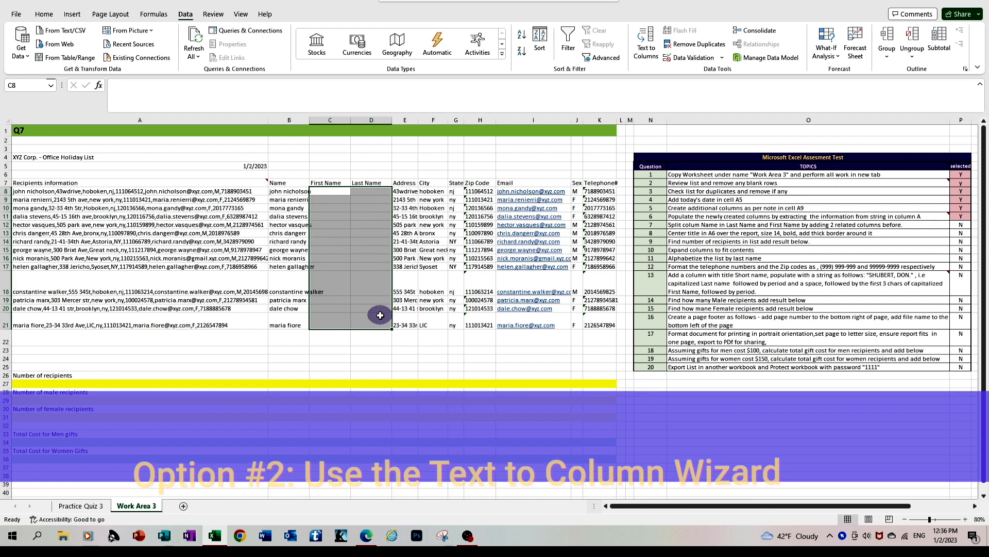
{"action": "left_click_drag", "start_coordinate": [343, 349], "coordinate": [343, 337]}
{"action": "left_click_drag", "start_coordinate": [285, 192], "coordinate": [295, 326]}
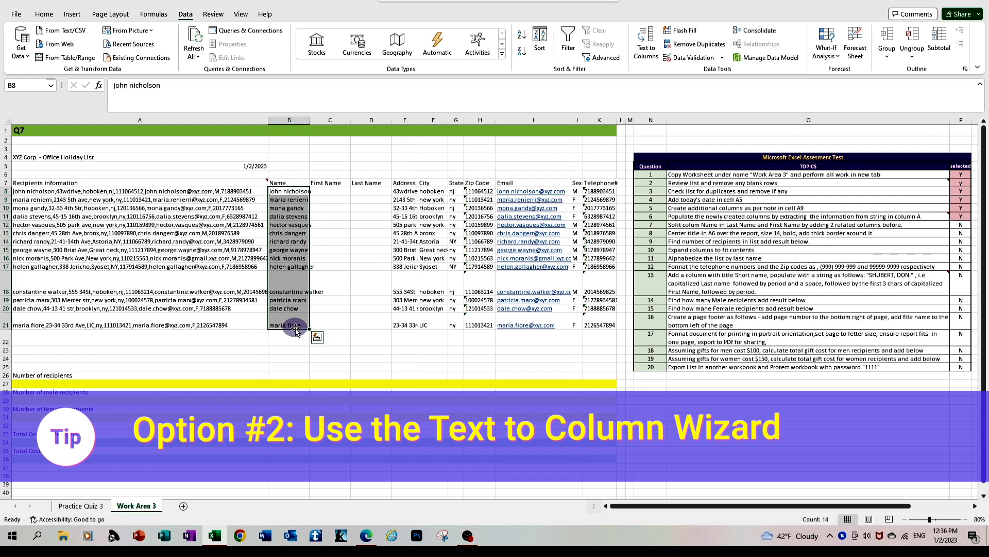
{"action": "left_click", "coordinate": [291, 359]}
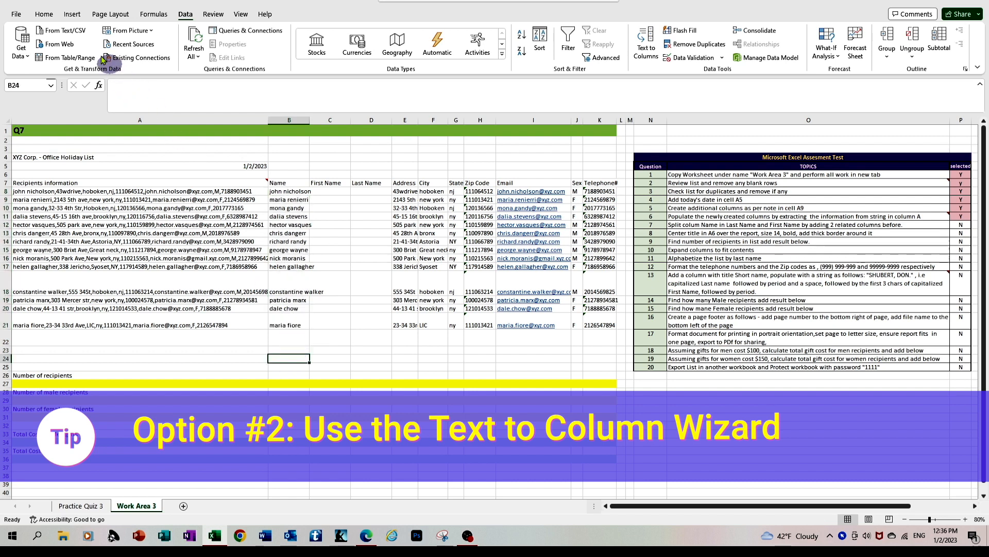
Step: Start Text to Columns on the names in B8:B21 and choose Delimited as the original data type
{"action": "left_click", "coordinate": [50, 17]}
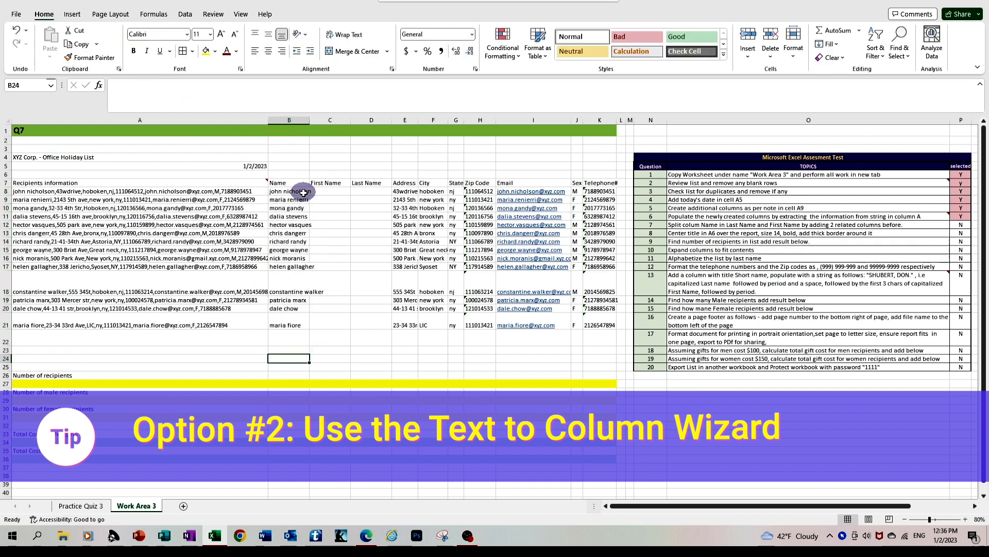
{"action": "left_click_drag", "start_coordinate": [289, 192], "coordinate": [301, 315]}
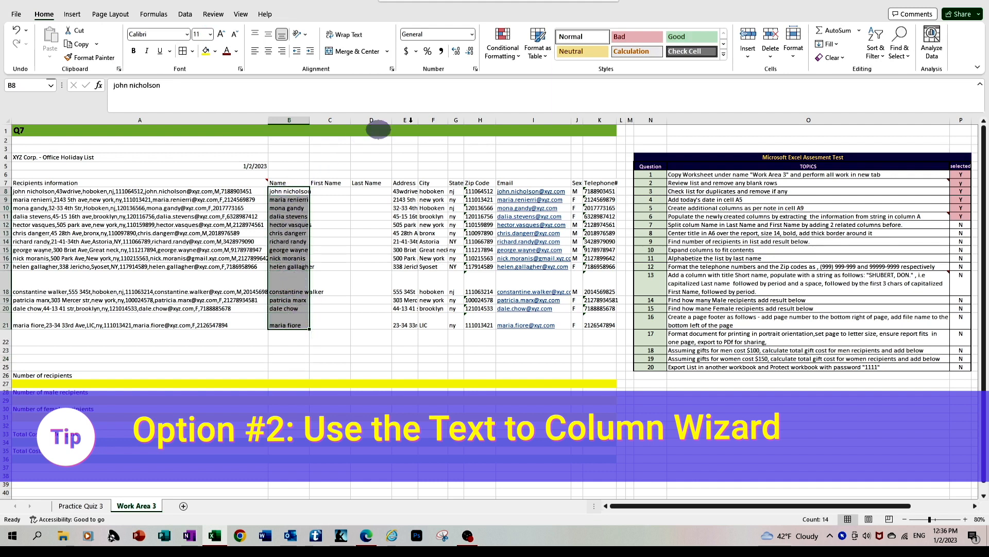
{"action": "left_click", "coordinate": [187, 15]}
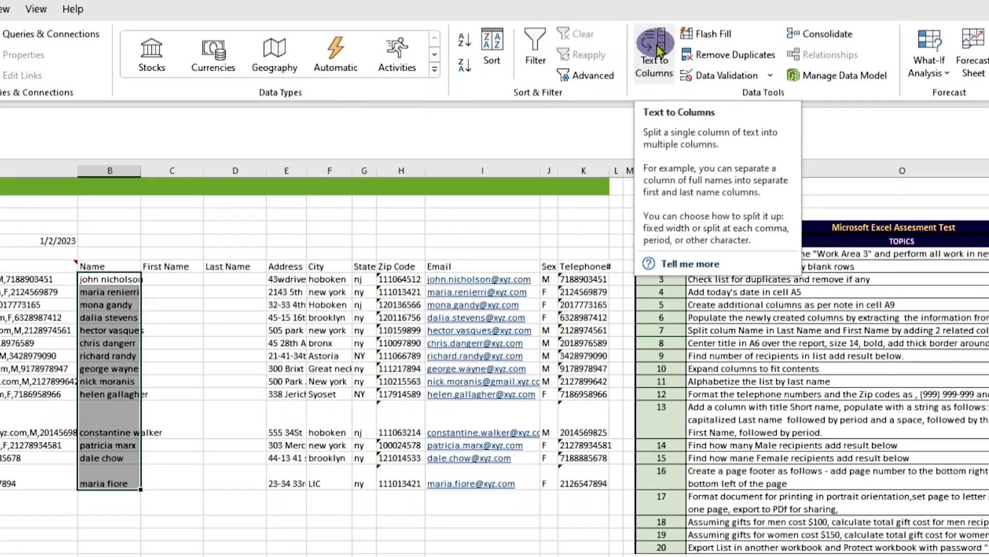
{"action": "left_click", "coordinate": [645, 54]}
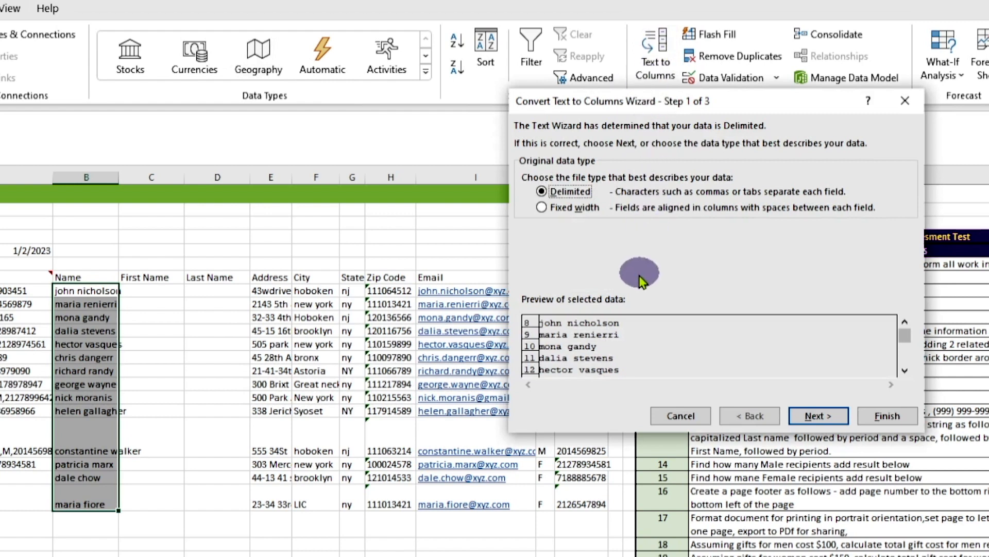
{"action": "left_click", "coordinate": [824, 418]}
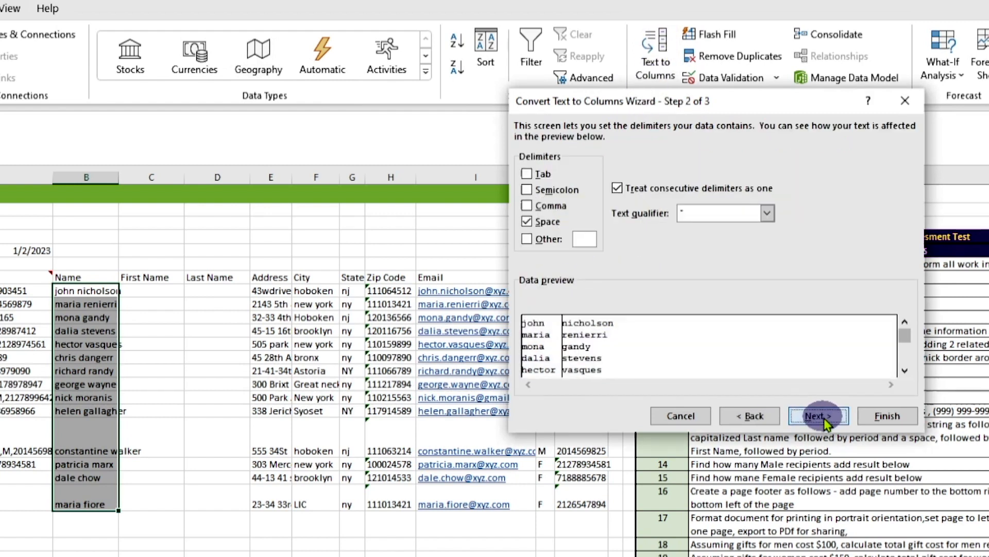
Step: Try the Space and Comma delimiters against the data preview, ending with only Space selected
{"action": "left_click", "coordinate": [527, 220]}
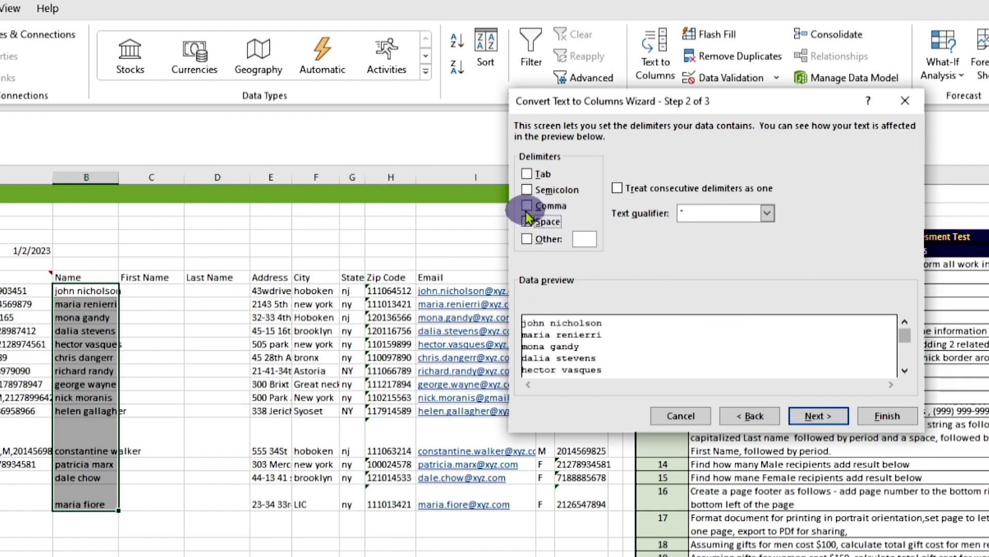
{"action": "left_click", "coordinate": [528, 222]}
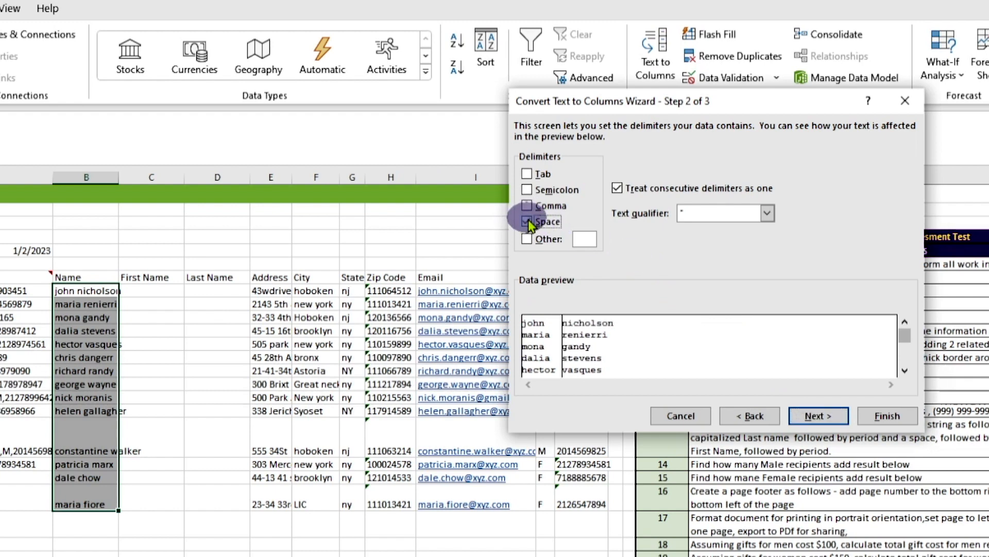
{"action": "left_click", "coordinate": [528, 222]}
{"action": "left_click", "coordinate": [527, 206]}
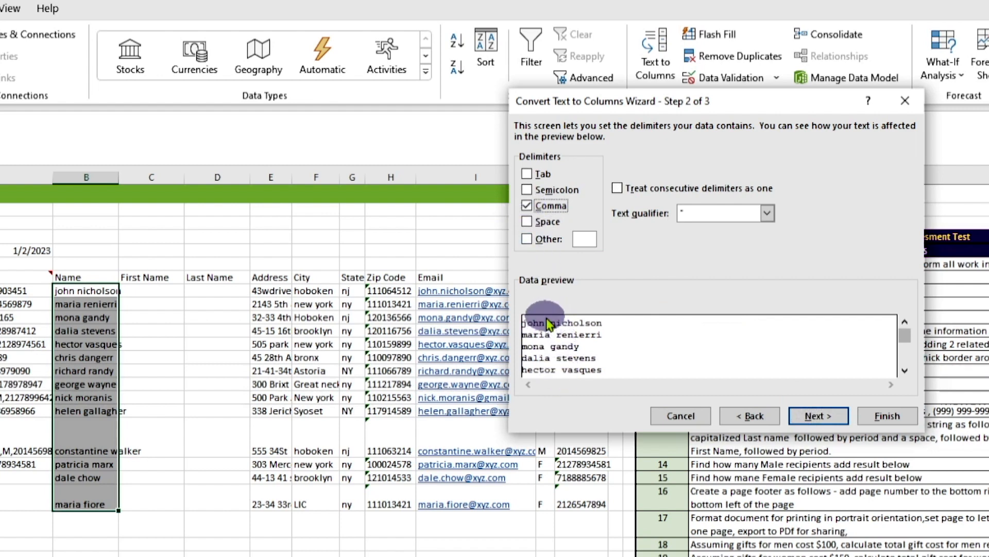
{"action": "left_click", "coordinate": [528, 222]}
{"action": "left_click", "coordinate": [527, 206]}
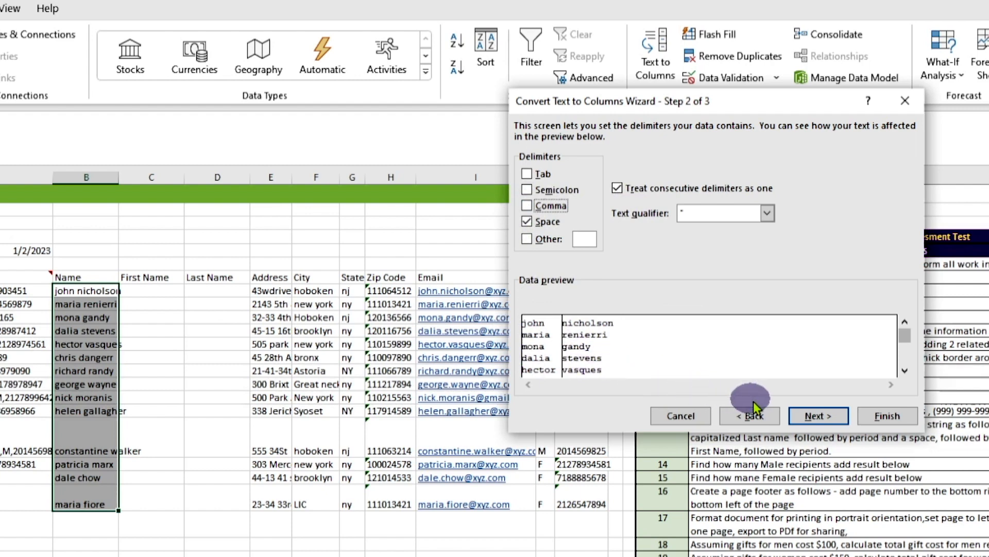
Step: Accept the Space delimiter, set the destination to cell C8, and complete the name split
{"action": "left_click", "coordinate": [815, 416]}
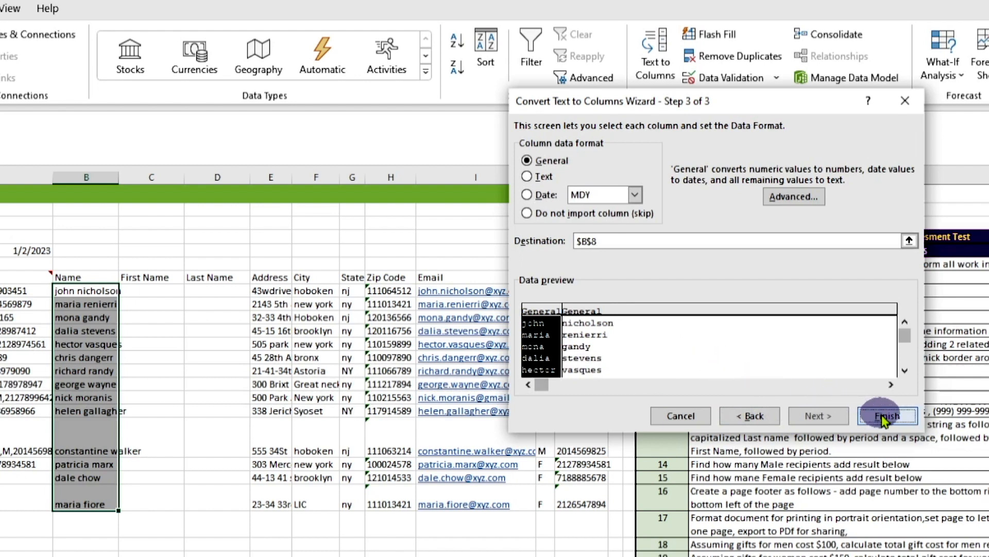
{"action": "left_click", "coordinate": [729, 238]}
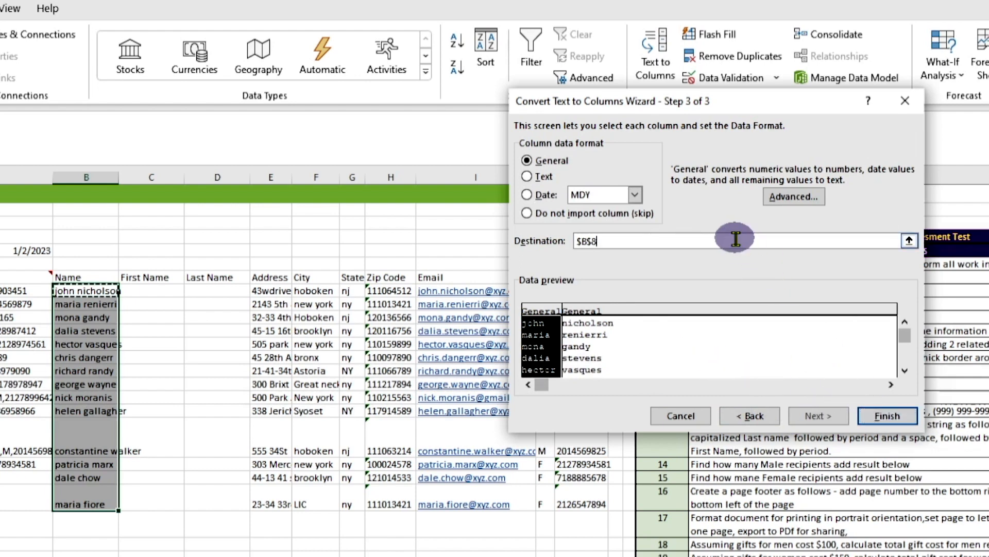
{"action": "left_click", "coordinate": [910, 241]}
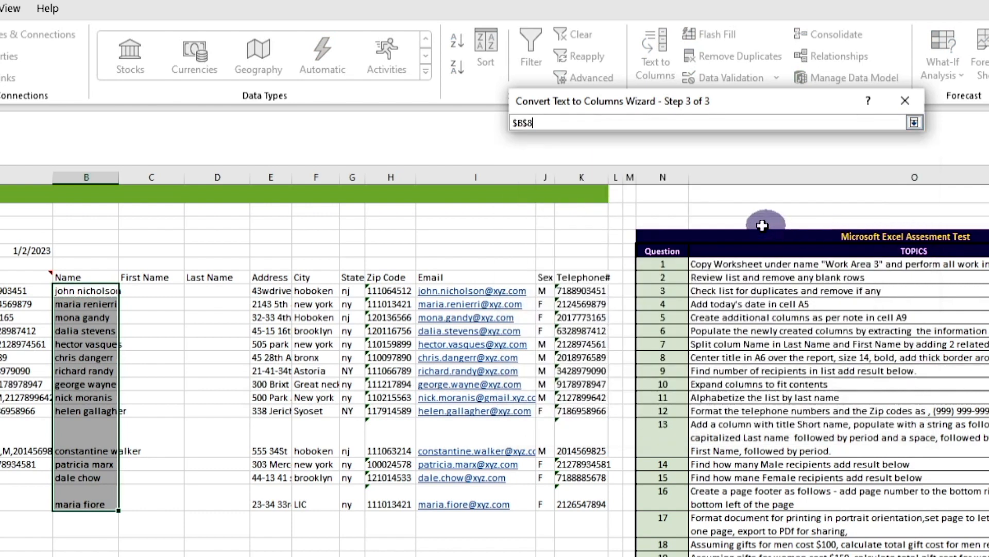
{"action": "type", "text": "+"}
{"action": "left_click", "coordinate": [144, 291]}
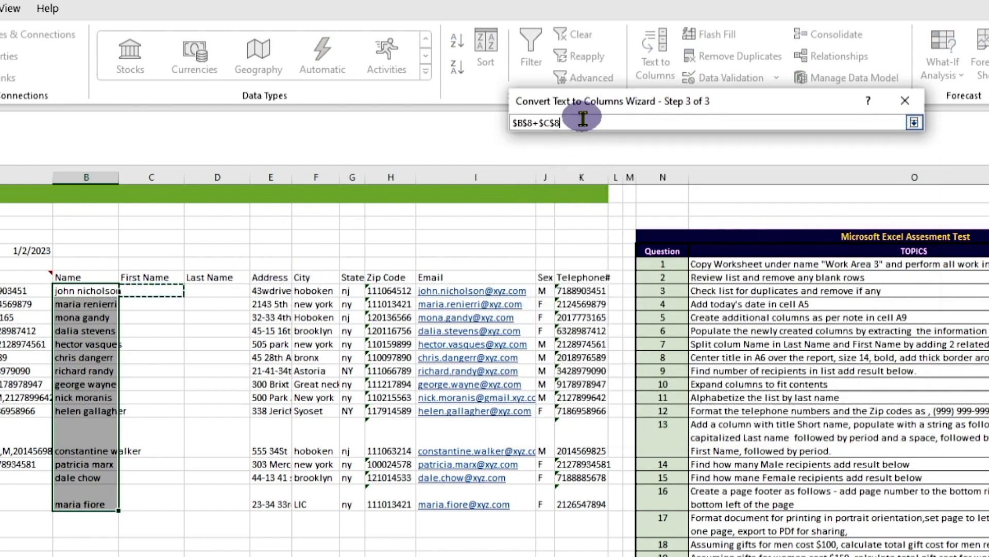
{"action": "left_click_drag", "start_coordinate": [581, 121], "coordinate": [492, 120]}
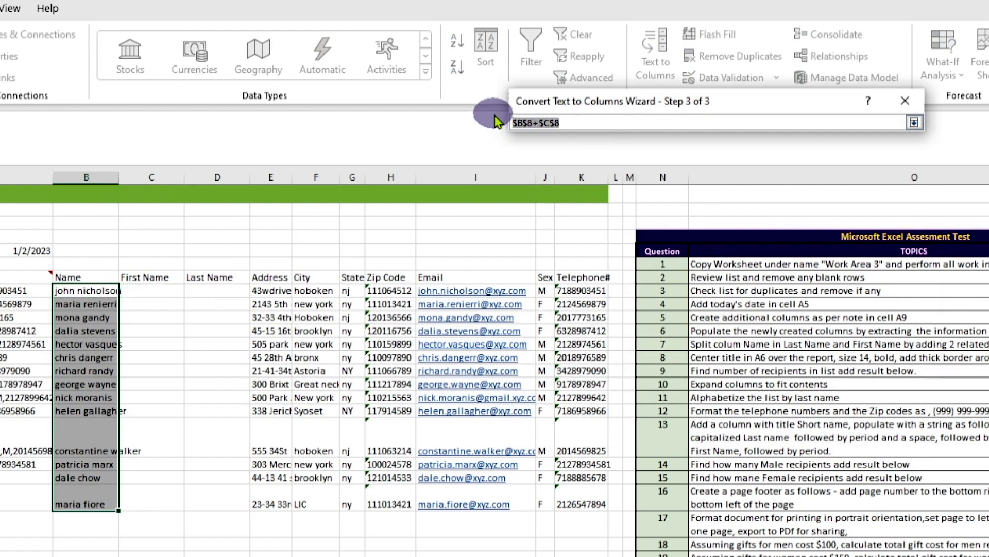
{"action": "key", "text": "BackSpace"}
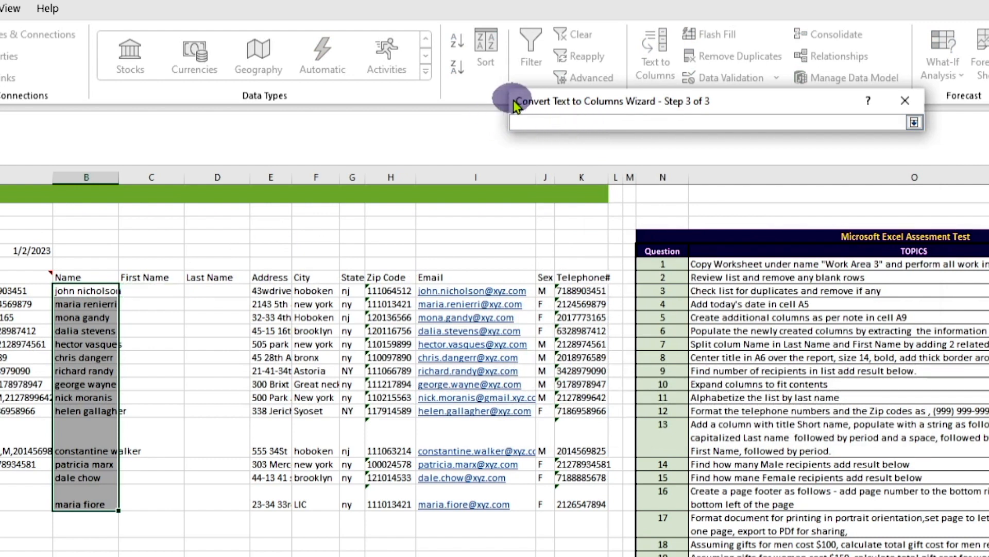
{"action": "left_click", "coordinate": [148, 293]}
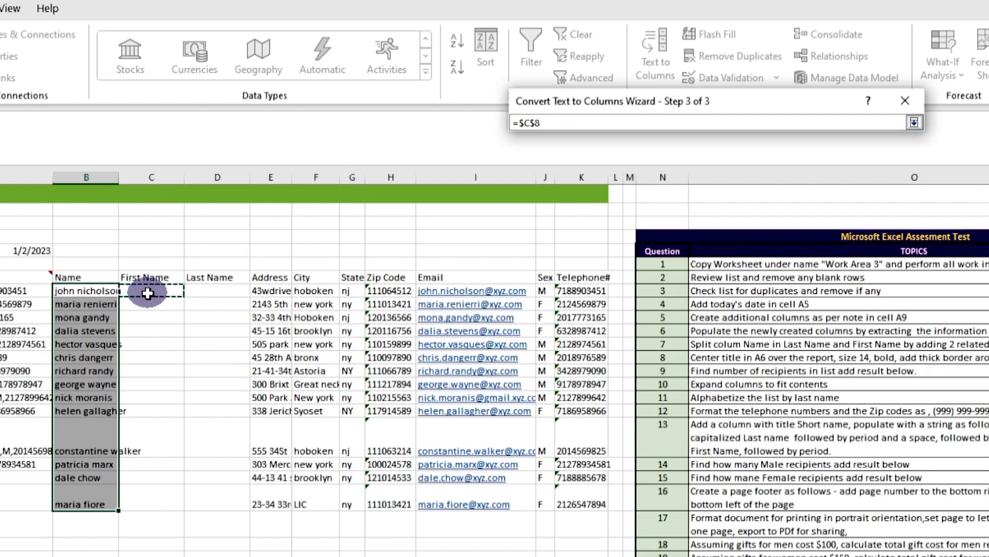
{"action": "left_click", "coordinate": [915, 122]}
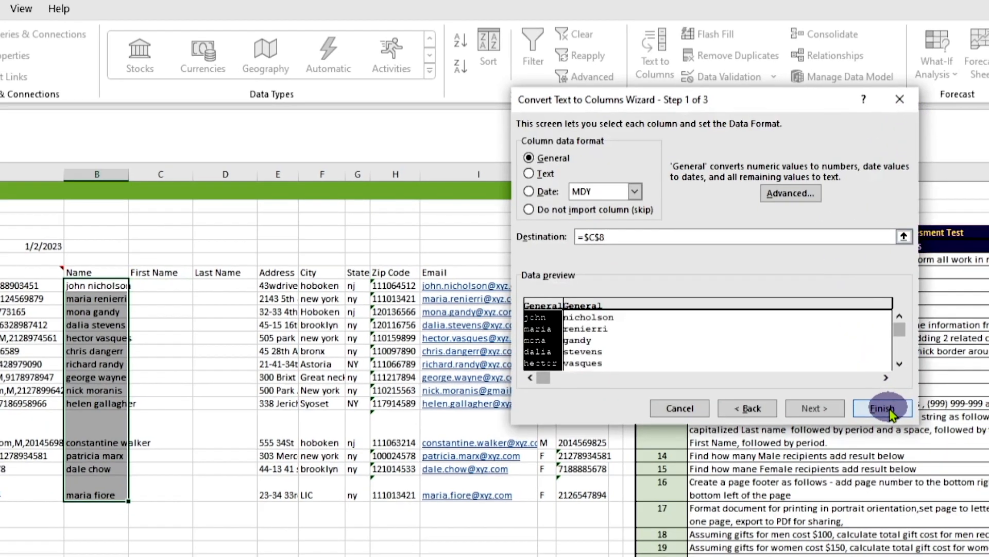
{"action": "left_click", "coordinate": [887, 416]}
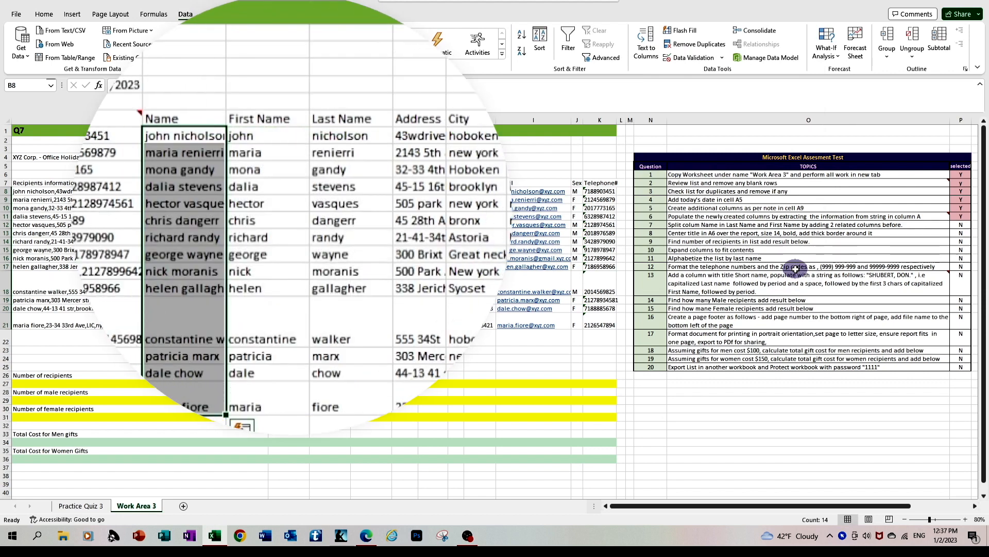
Step: Mark question 7 with Y in cell P12 of the assessment checklist
{"action": "left_click", "coordinate": [330, 358]}
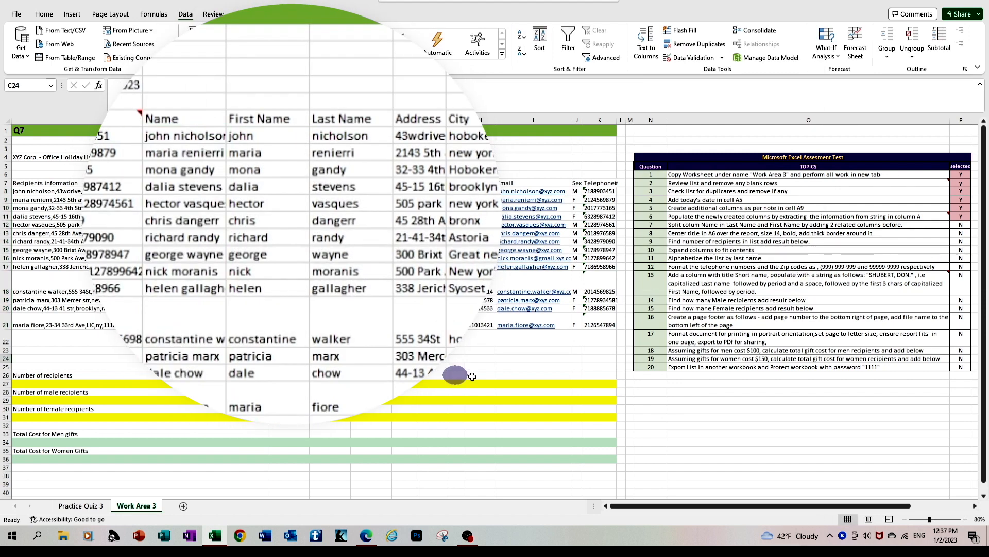
{"action": "left_click", "coordinate": [963, 224]}
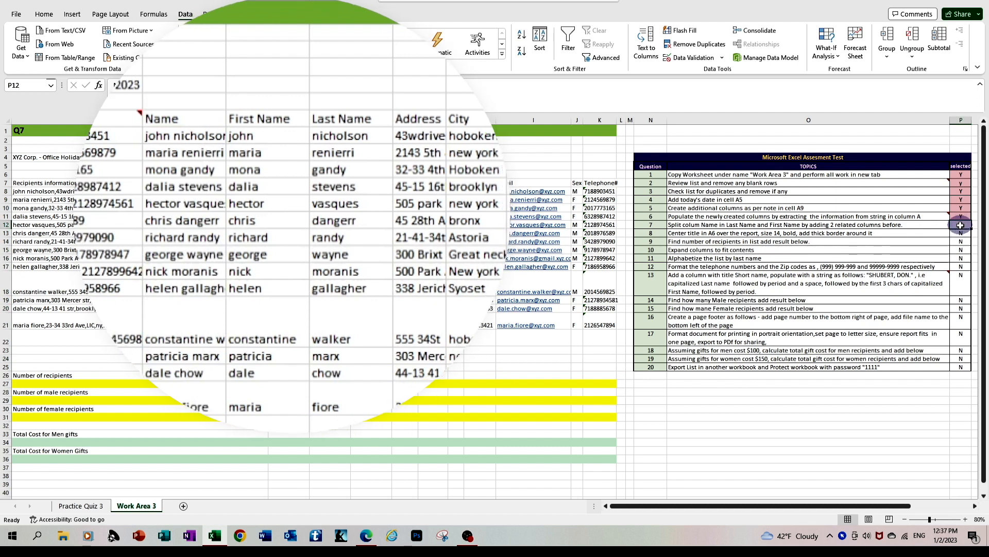
{"action": "type", "text": "Y"}
{"action": "key", "text": "Return"}
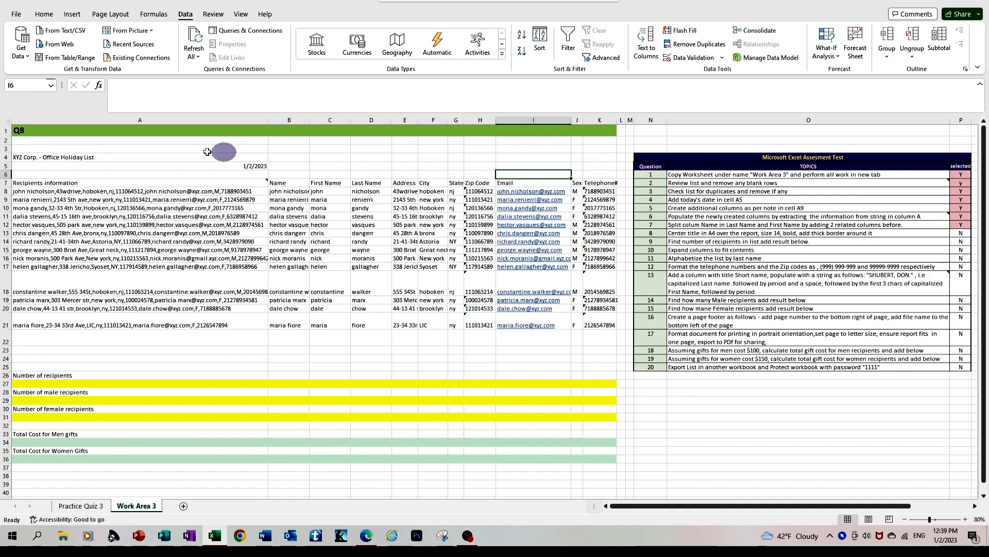
Step: Merge and center the title "XYZ Corp. - Office Holiday List" across A4:K4
{"action": "left_click", "coordinate": [51, 158]}
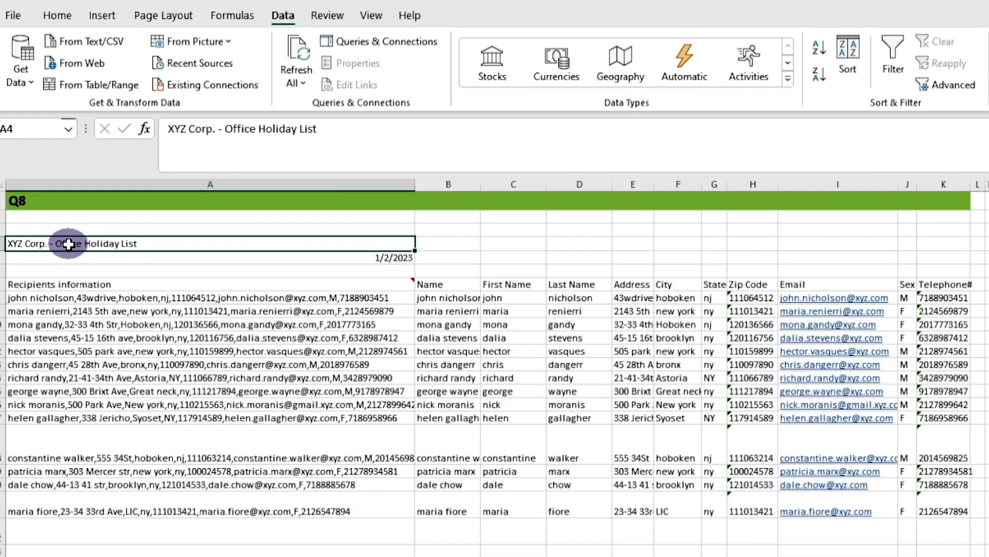
{"action": "left_click_drag", "start_coordinate": [141, 238], "coordinate": [928, 244]}
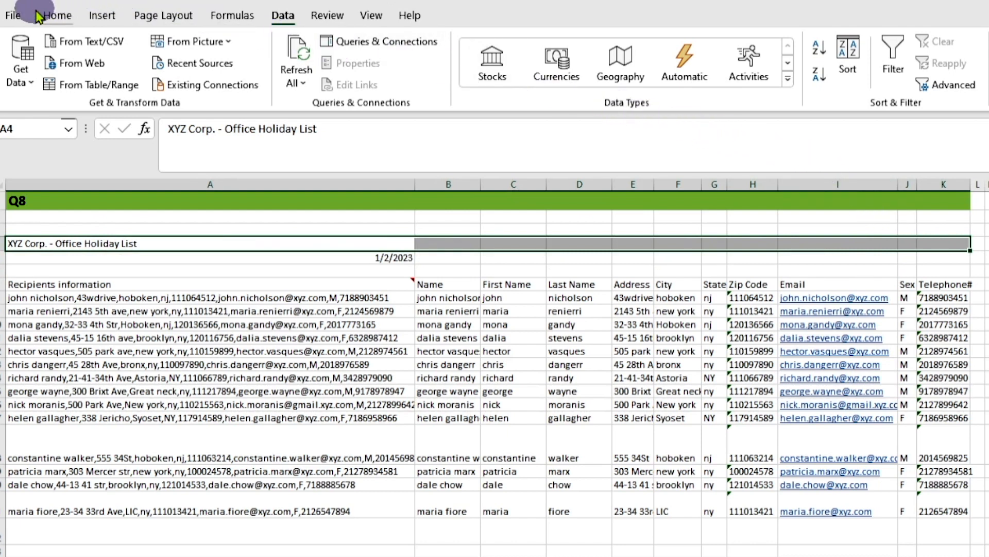
{"action": "left_click", "coordinate": [41, 26]}
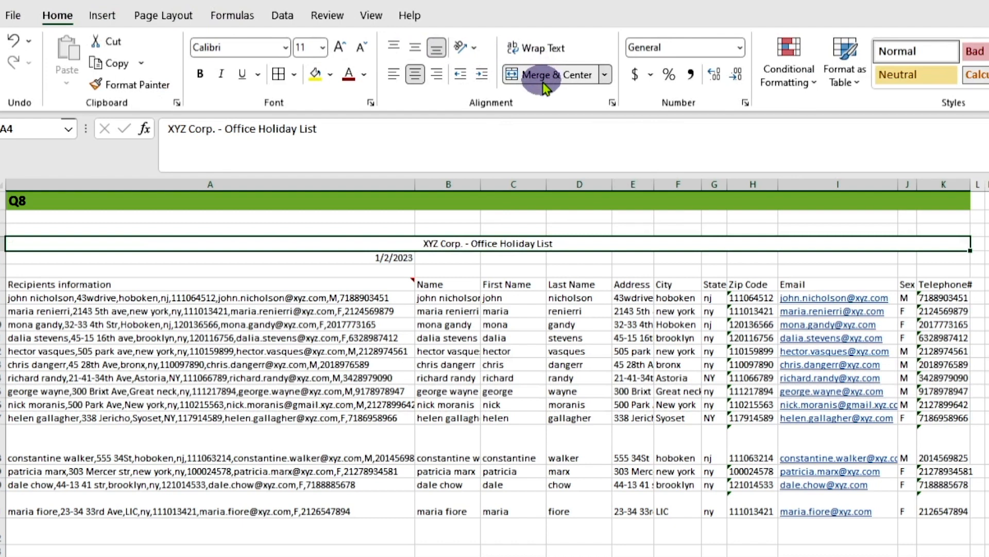
Step: Format the merged title in row 4 as 14-point bold with Thick Outside Borders
{"action": "left_click", "coordinate": [322, 49]}
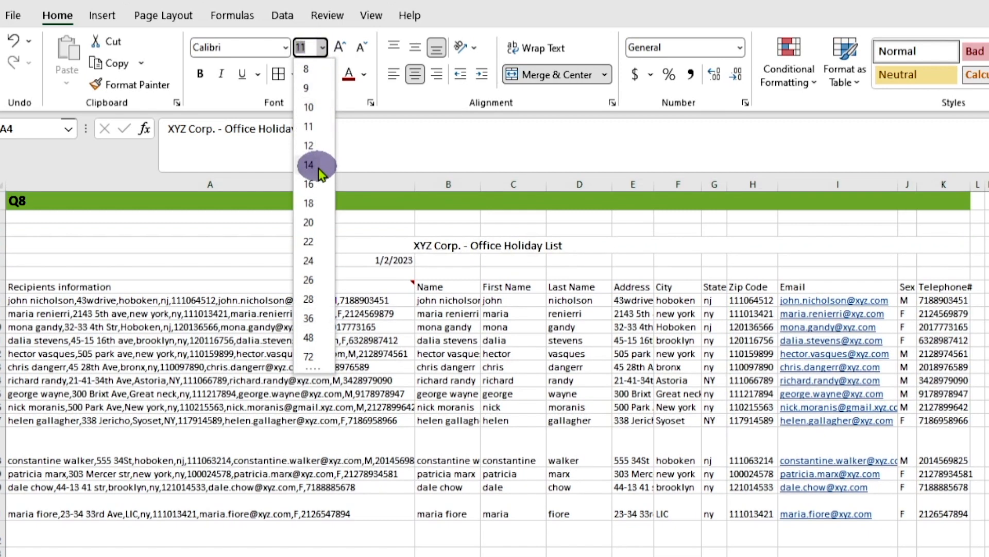
{"action": "left_click", "coordinate": [316, 165]}
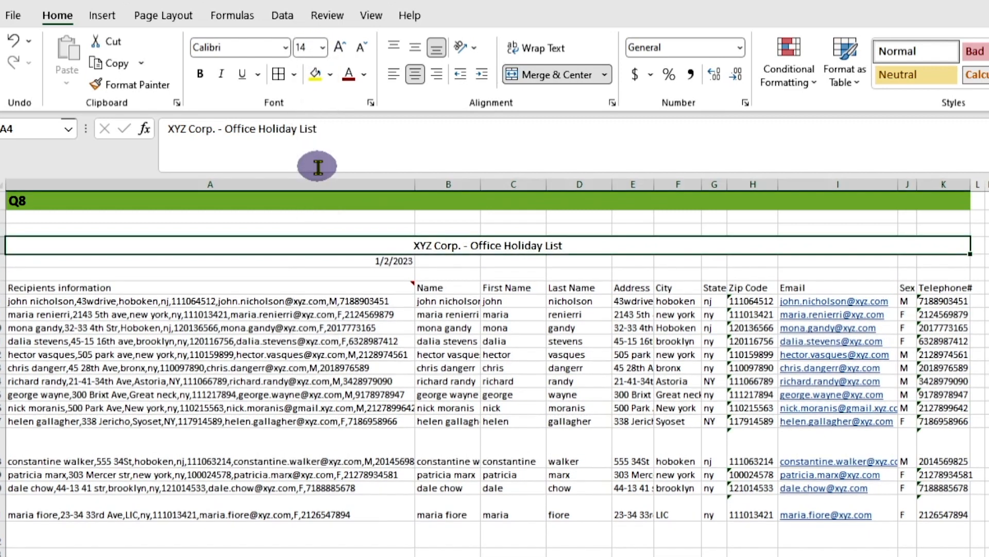
{"action": "left_click", "coordinate": [200, 77]}
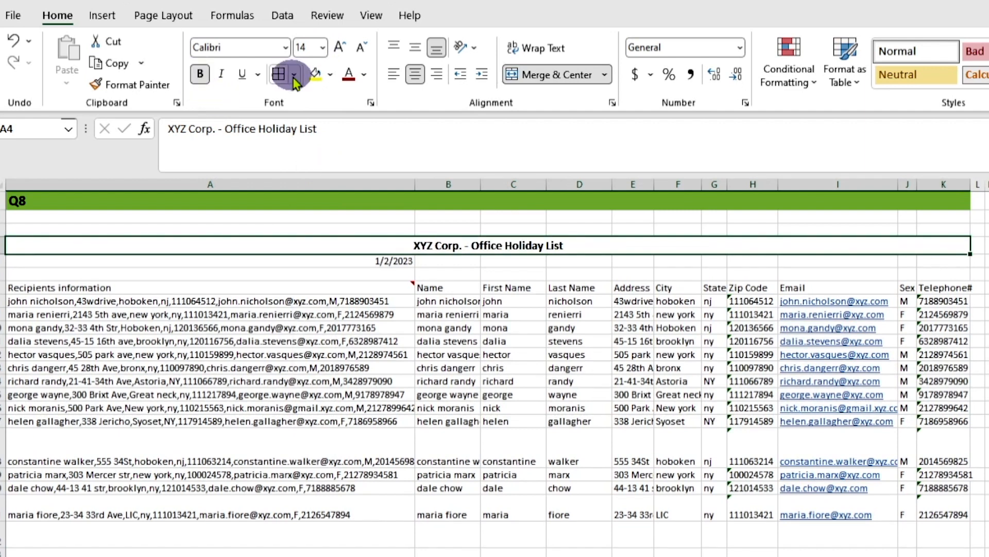
{"action": "left_click", "coordinate": [293, 75]}
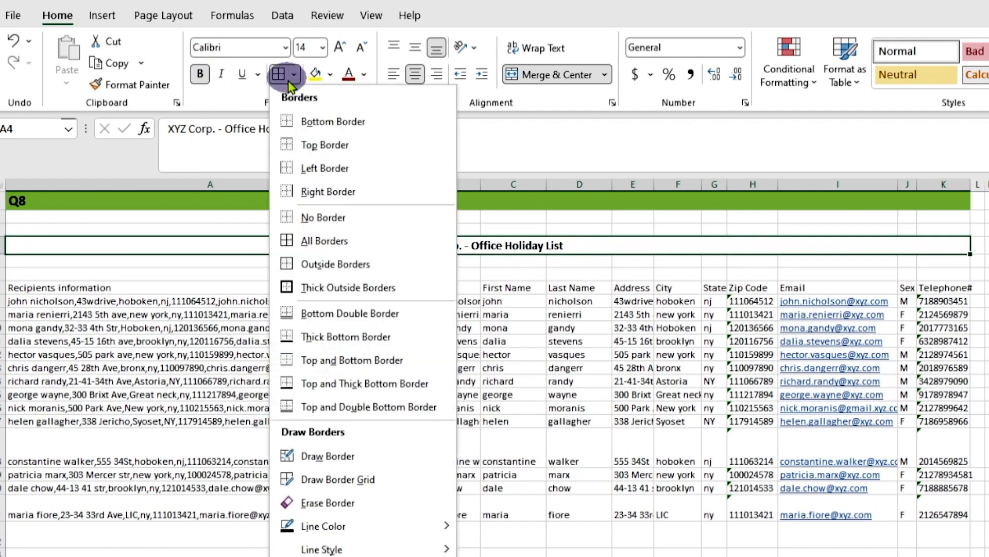
{"action": "left_click", "coordinate": [326, 287]}
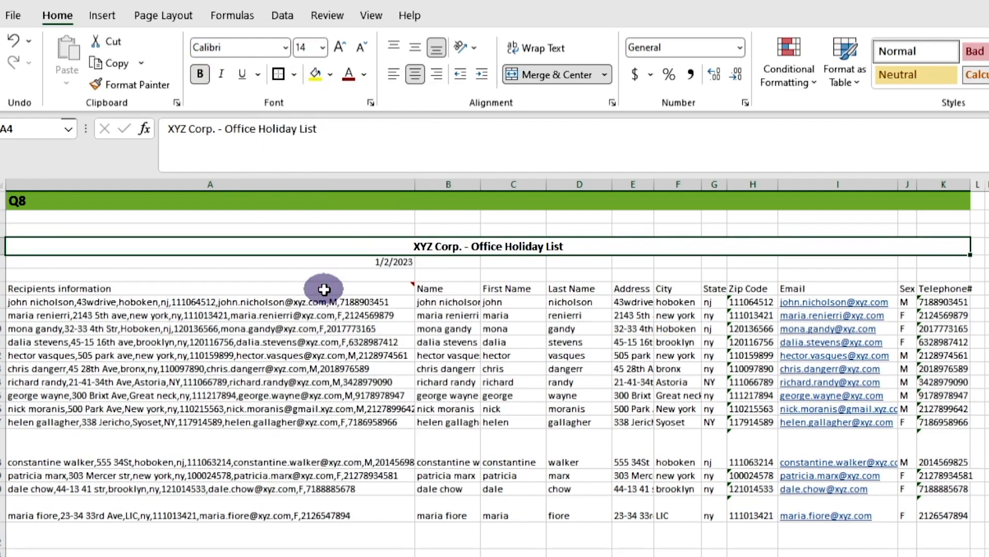
{"action": "mouse_move", "coordinate": [324, 289]}
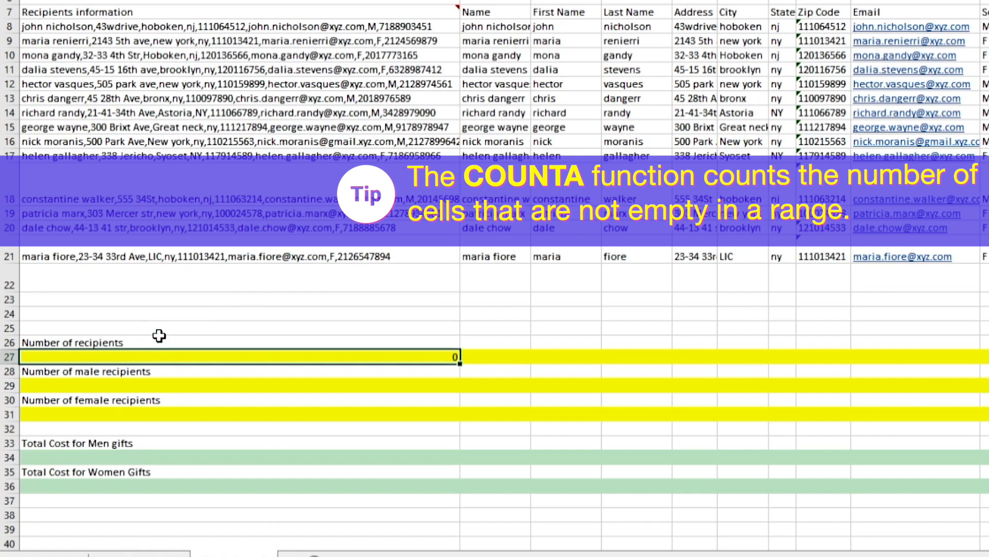
Step: Count the recipients in cell A27 with the formula =COUNTA(A8:A21)
{"action": "type", "text": "="}
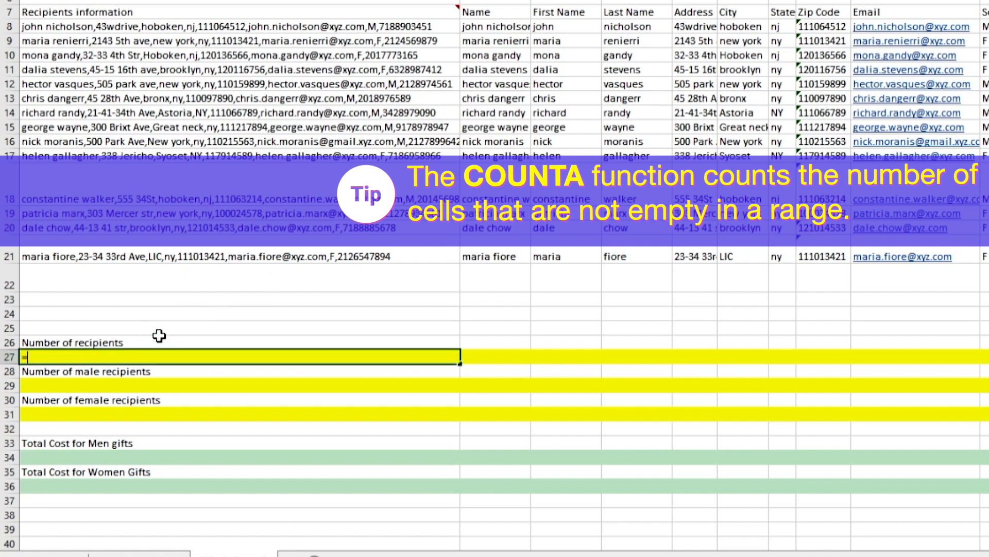
{"action": "type", "text": "c"}
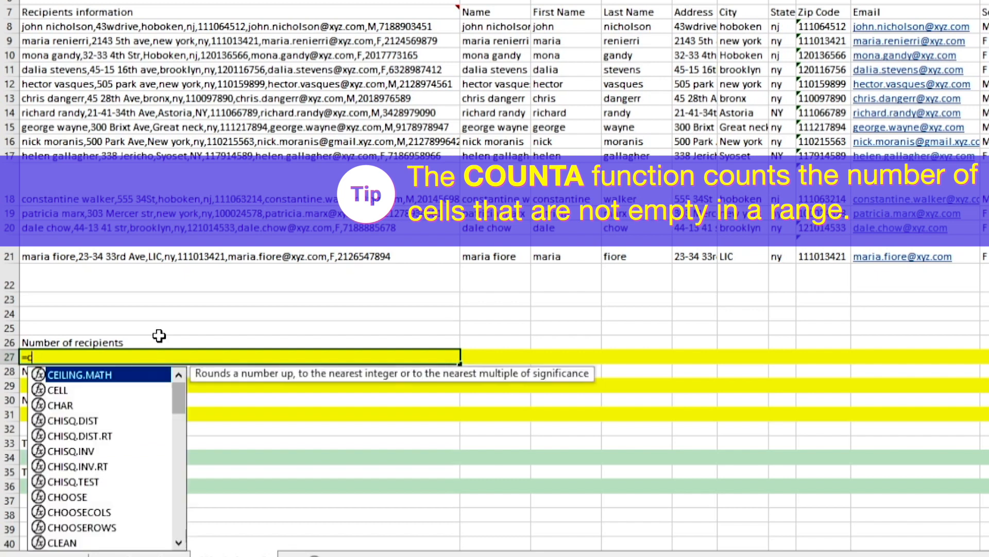
{"action": "type", "text": "ount"}
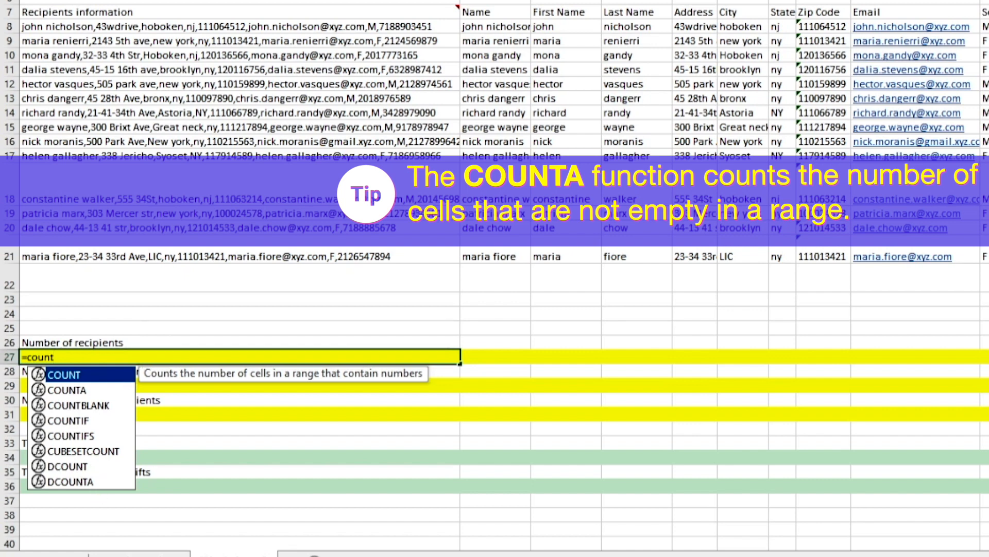
{"action": "left_click", "coordinate": [135, 353]}
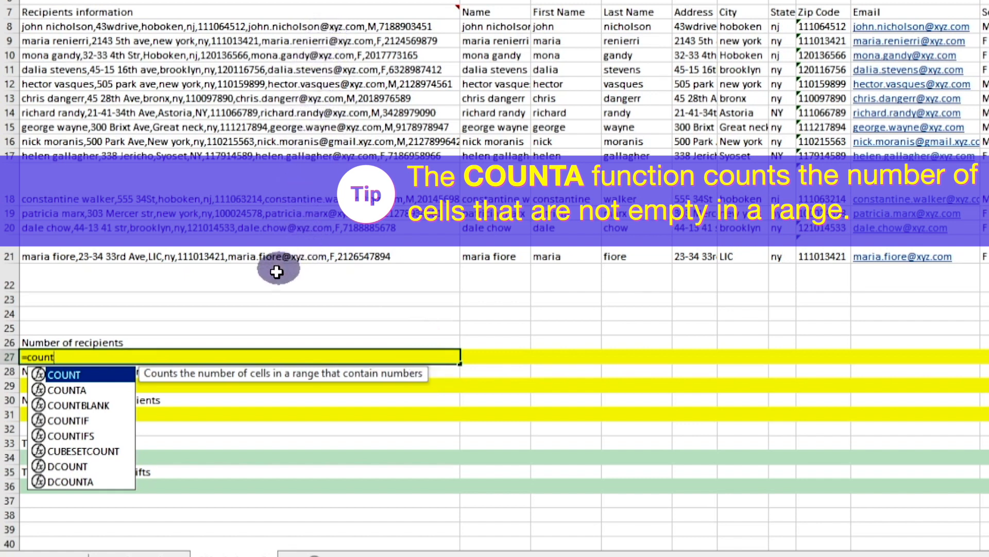
{"action": "left_click", "coordinate": [74, 393]}
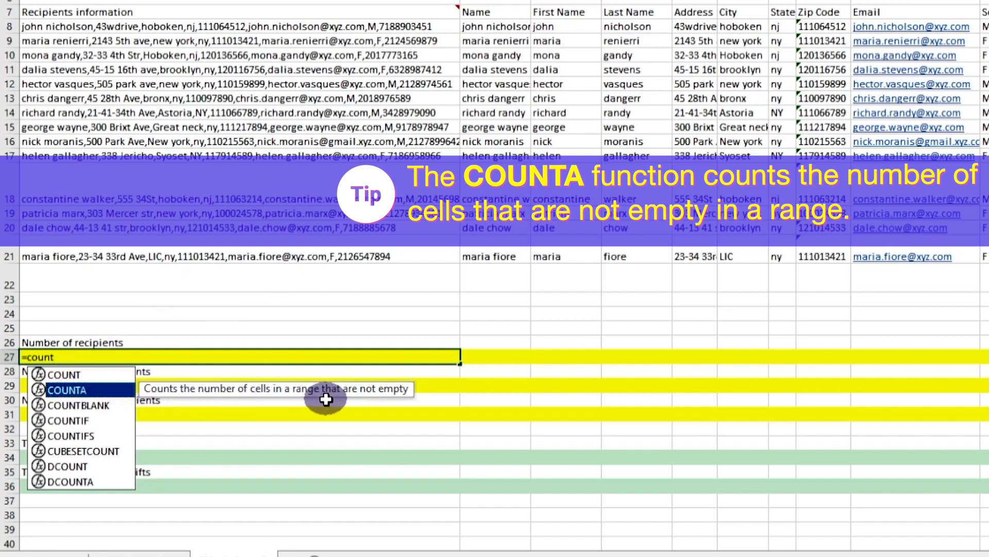
{"action": "left_click", "coordinate": [190, 353]}
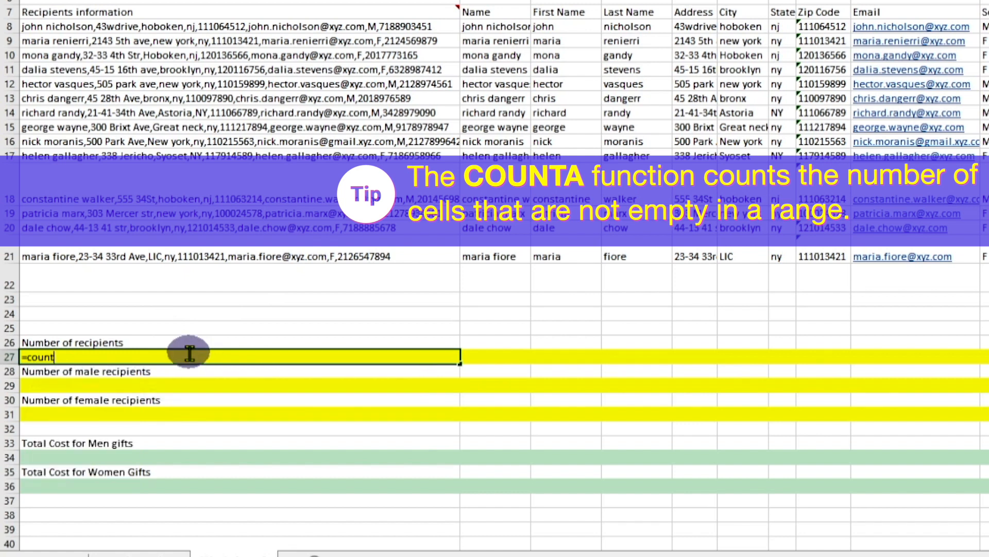
{"action": "type", "text": "a"}
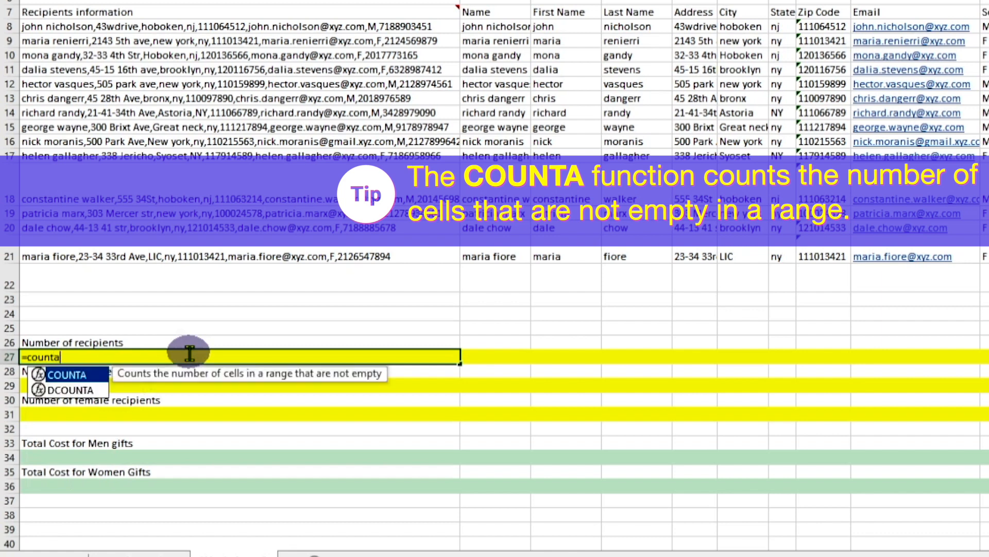
{"action": "double_click", "coordinate": [67, 375]}
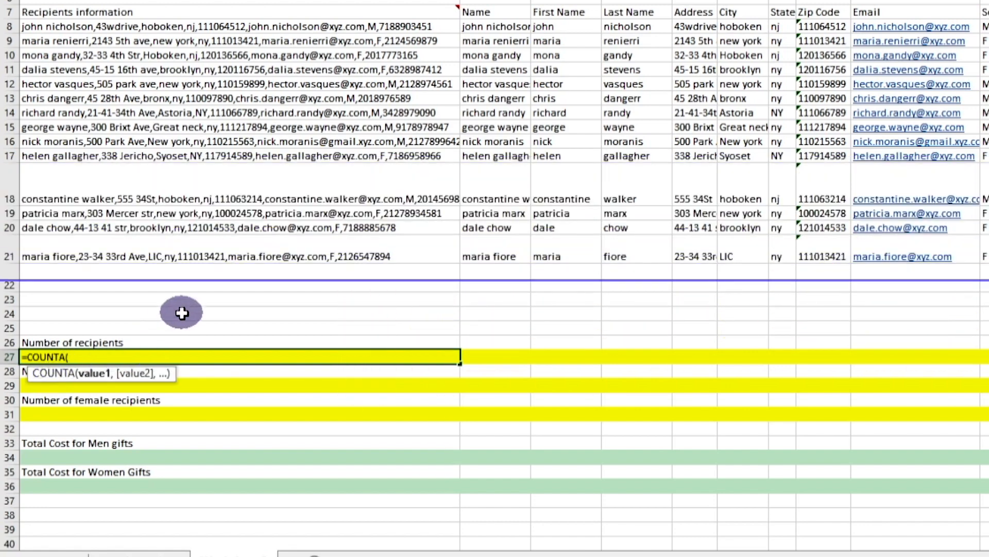
{"action": "left_click", "coordinate": [129, 35]}
{"action": "left_click_drag", "start_coordinate": [129, 35], "coordinate": [142, 252]}
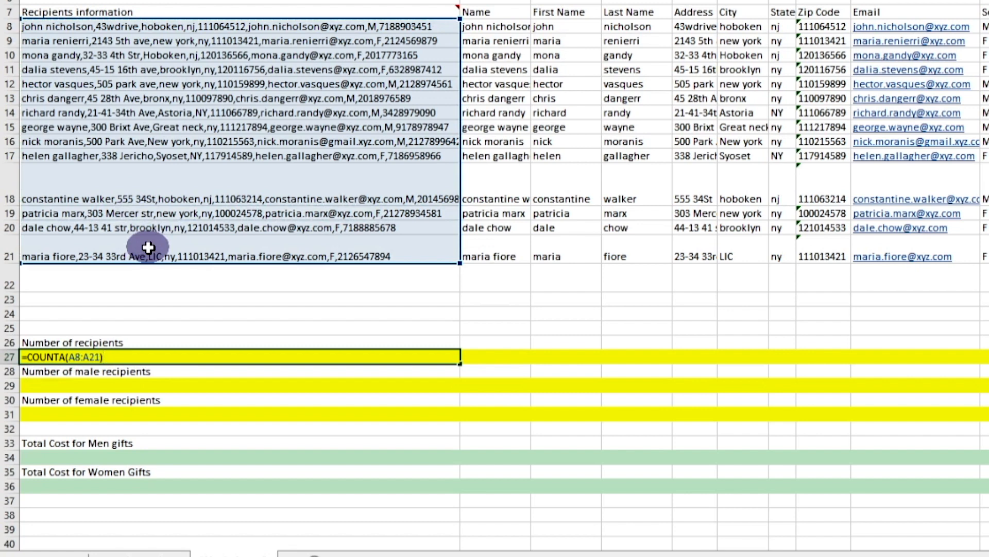
{"action": "key", "text": "Return"}
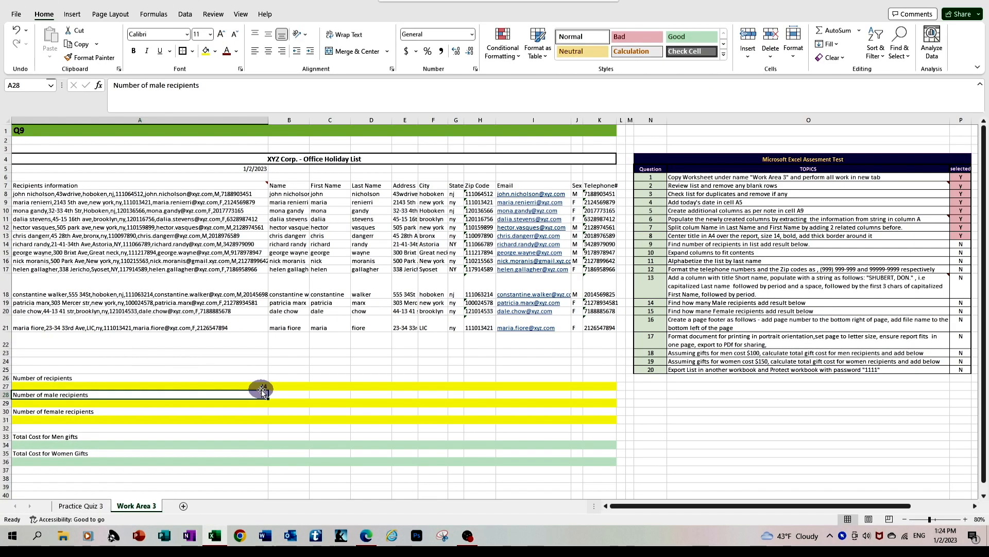
{"action": "left_click", "coordinate": [263, 387]}
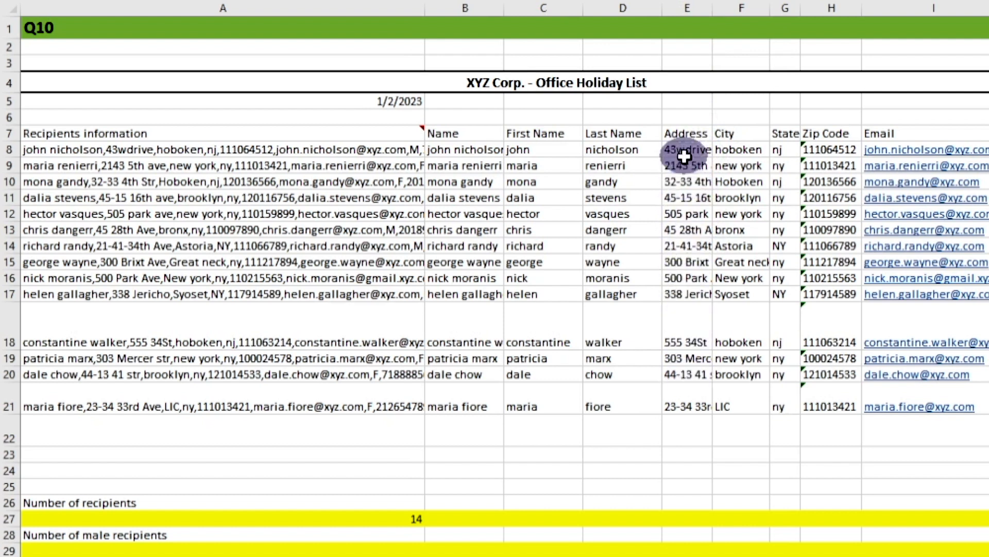
Step: Fit column E to the width of its address entries, and narrow the column again
{"action": "left_click", "coordinate": [689, 9]}
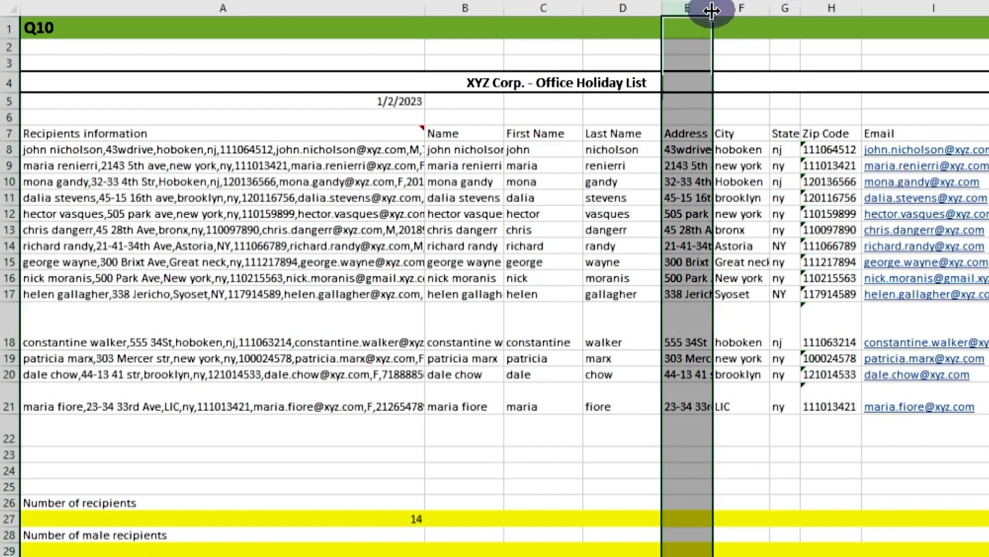
{"action": "double_click", "coordinate": [712, 10]}
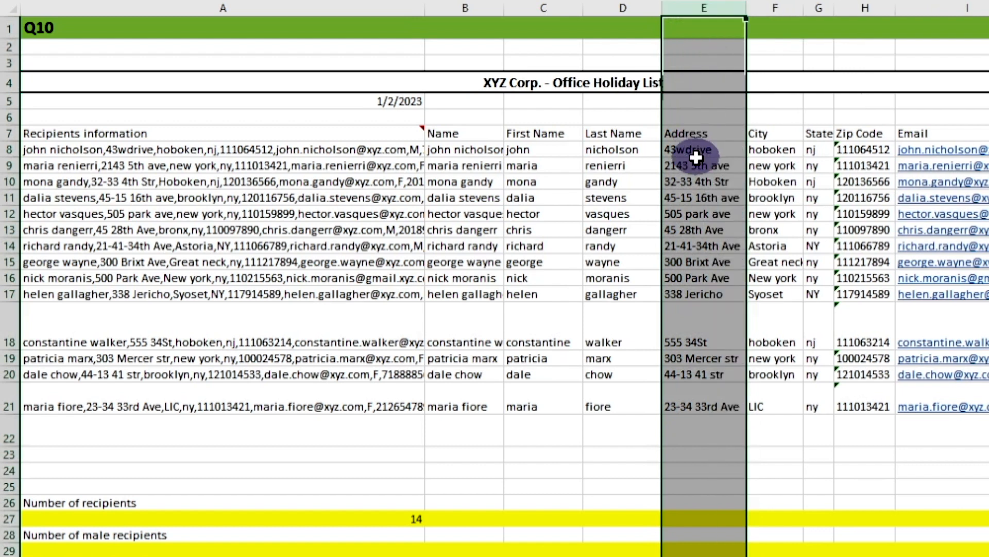
{"action": "left_click_drag", "start_coordinate": [697, 157], "coordinate": [697, 166]}
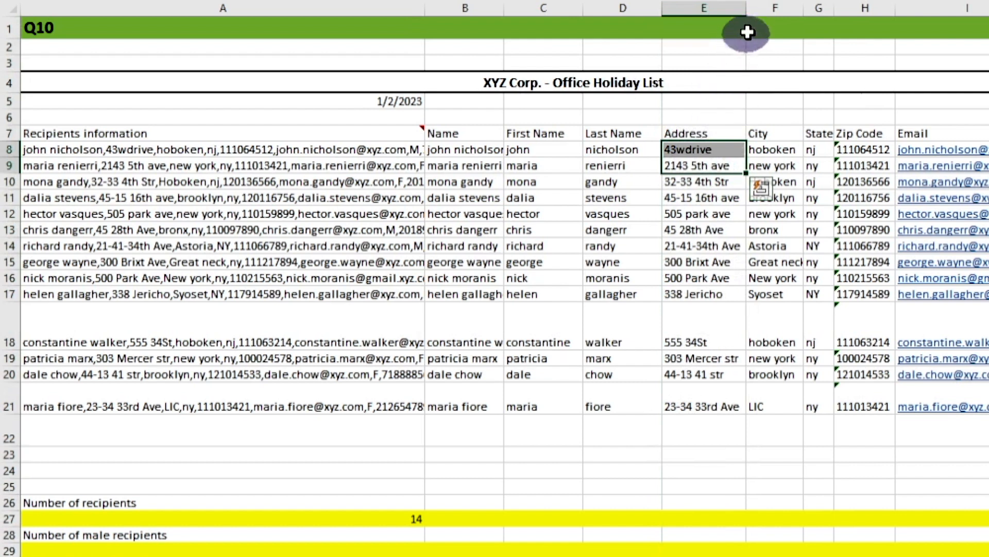
{"action": "left_click_drag", "start_coordinate": [746, 8], "coordinate": [704, 16]}
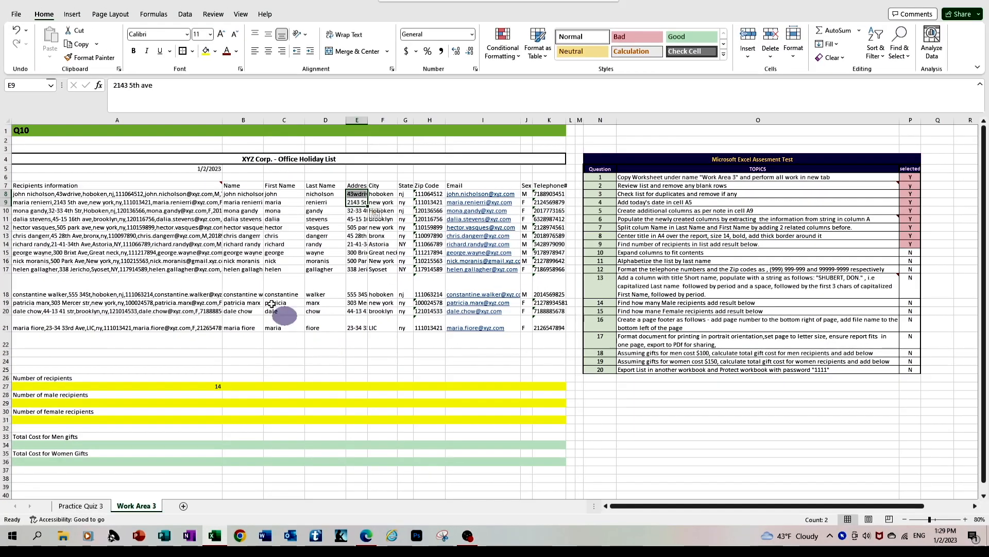
Step: AutoFit the widths of columns A through K, and select question 10's status cell P15 in the assessment checklist
{"action": "left_click", "coordinate": [129, 117]}
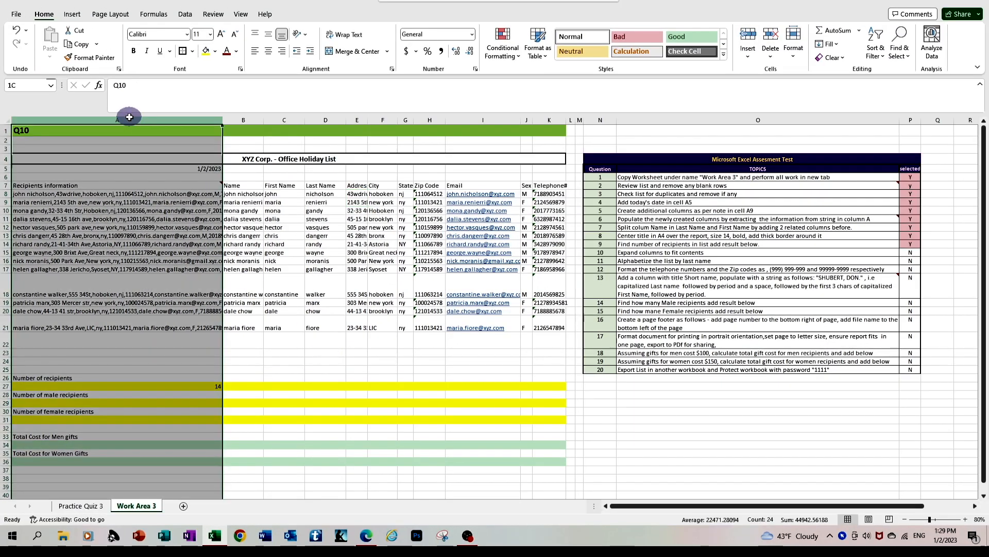
{"action": "left_click_drag", "start_coordinate": [130, 117], "coordinate": [541, 162]}
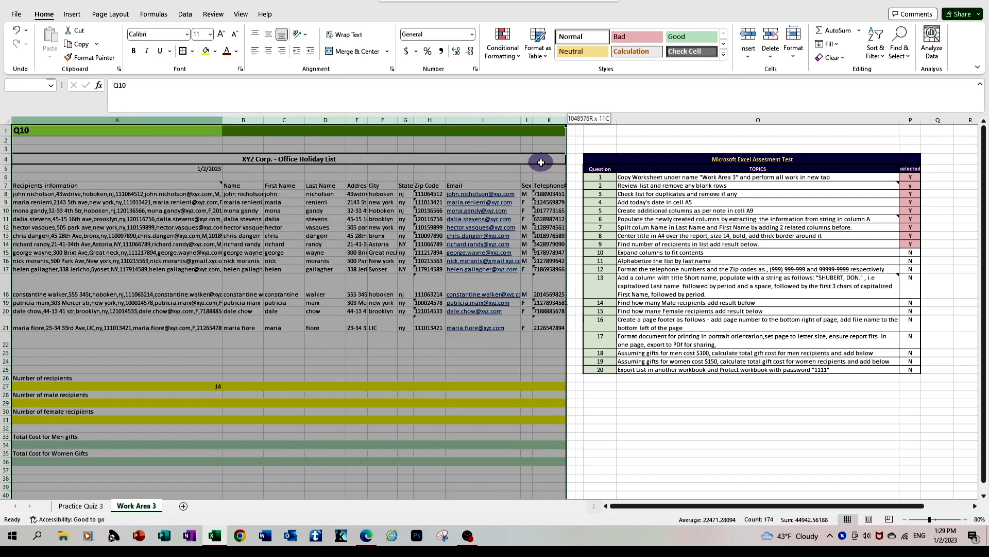
{"action": "left_click_drag", "start_coordinate": [542, 162], "coordinate": [540, 163]}
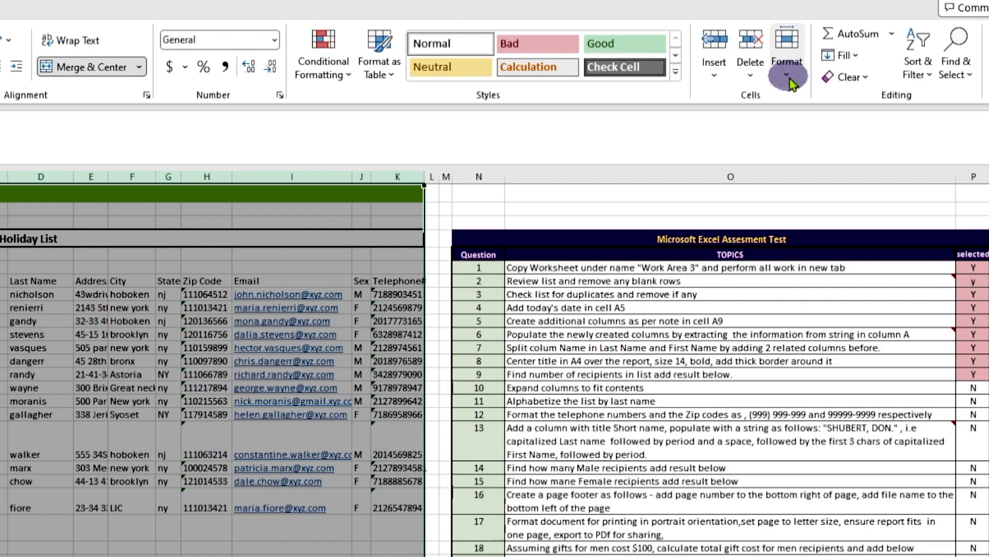
{"action": "left_click", "coordinate": [788, 72]}
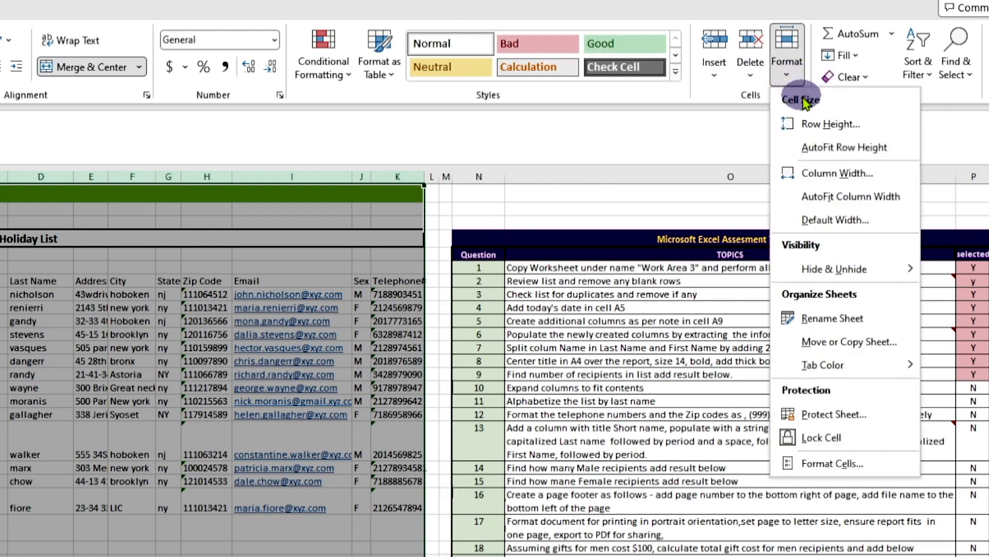
{"action": "left_click", "coordinate": [819, 196]}
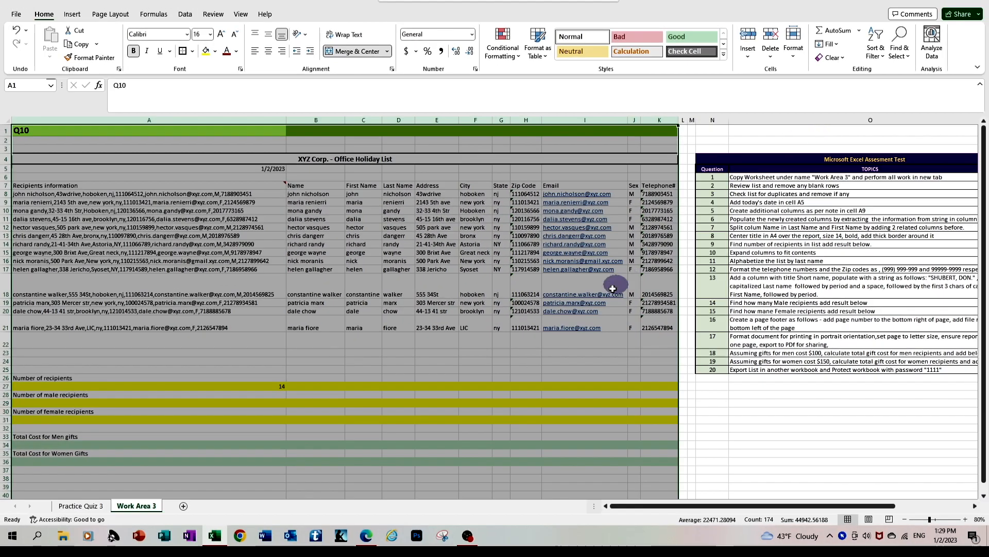
{"action": "left_click", "coordinate": [526, 345]}
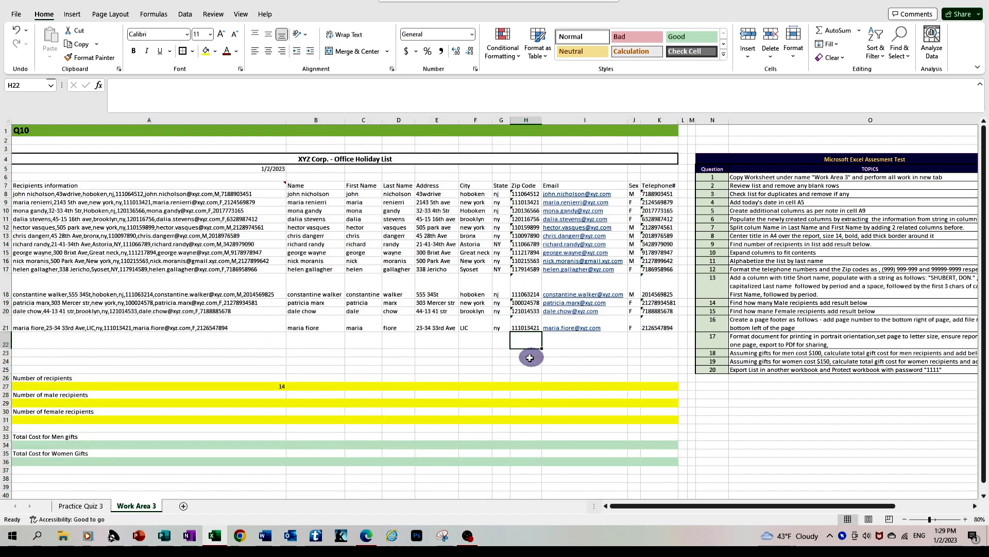
{"action": "left_click_drag", "start_coordinate": [709, 509], "coordinate": [754, 496]}
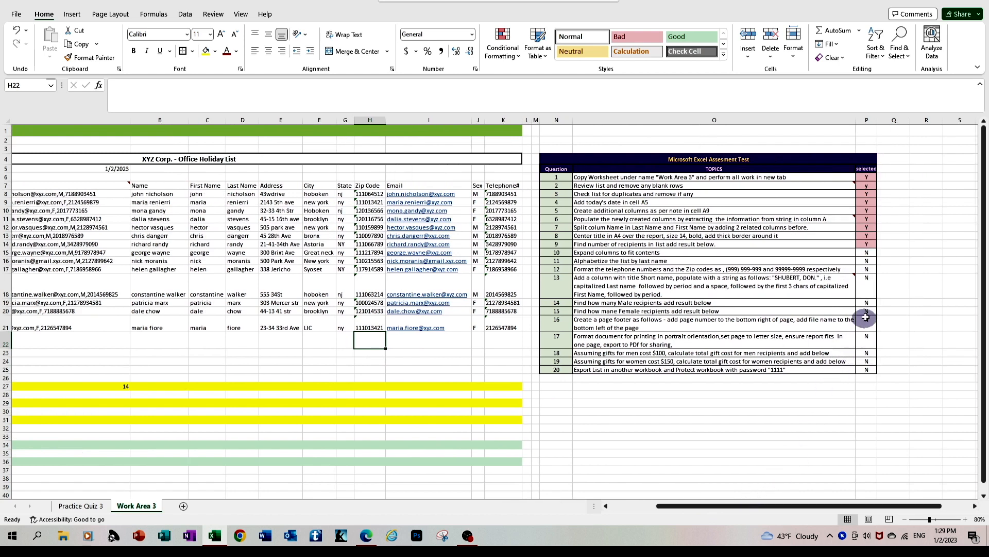
{"action": "left_click", "coordinate": [869, 254]}
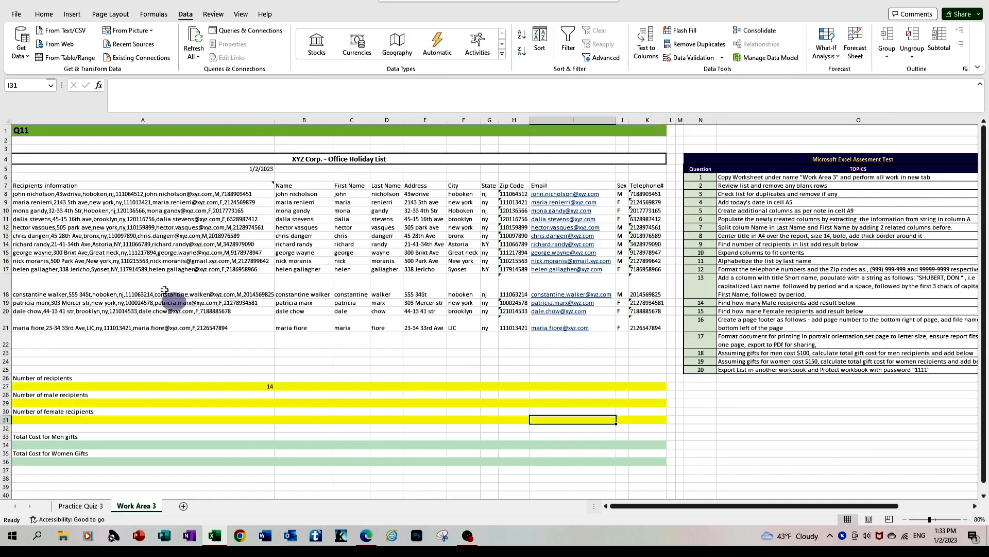
Step: Sort the recipient list from A to Z by the Last Name column, using a single cell as the sort reference
{"action": "mouse_move", "coordinate": [52, 188]}
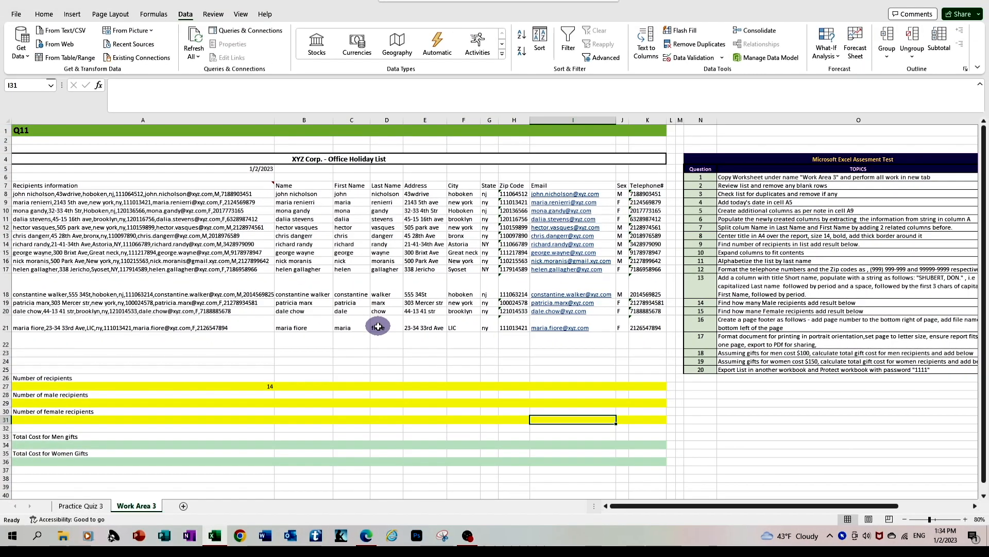
{"action": "mouse_move", "coordinate": [19, 184]}
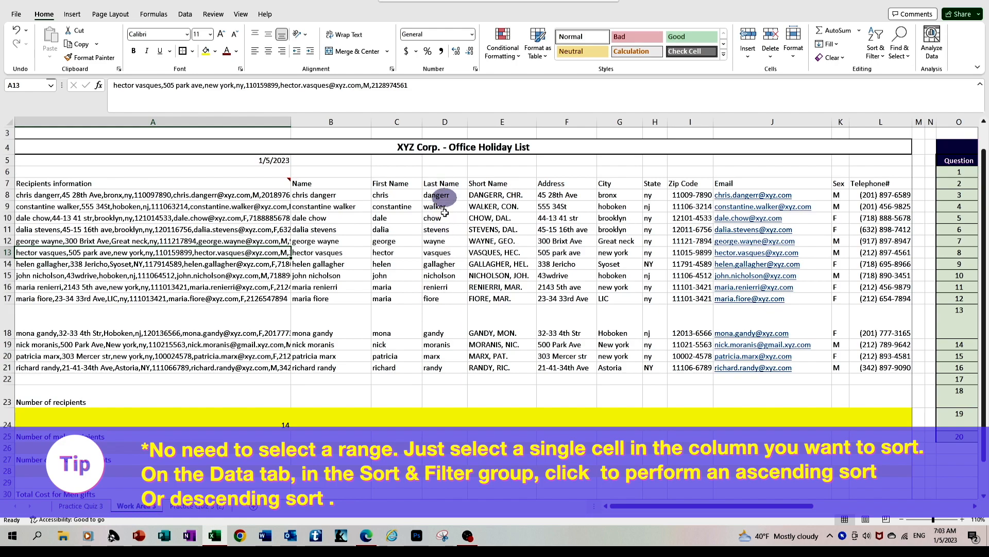
{"action": "left_click", "coordinate": [440, 275]}
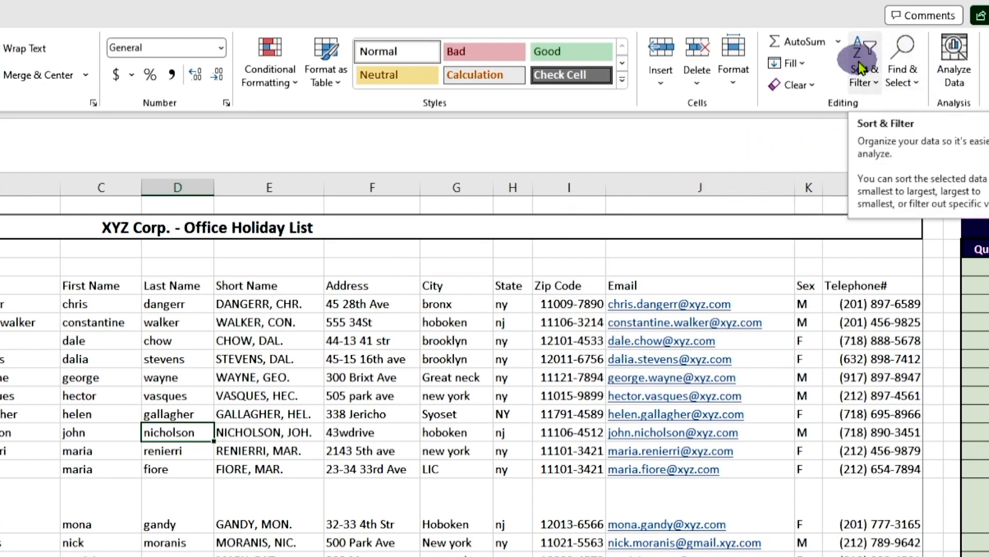
{"action": "left_click", "coordinate": [860, 66]}
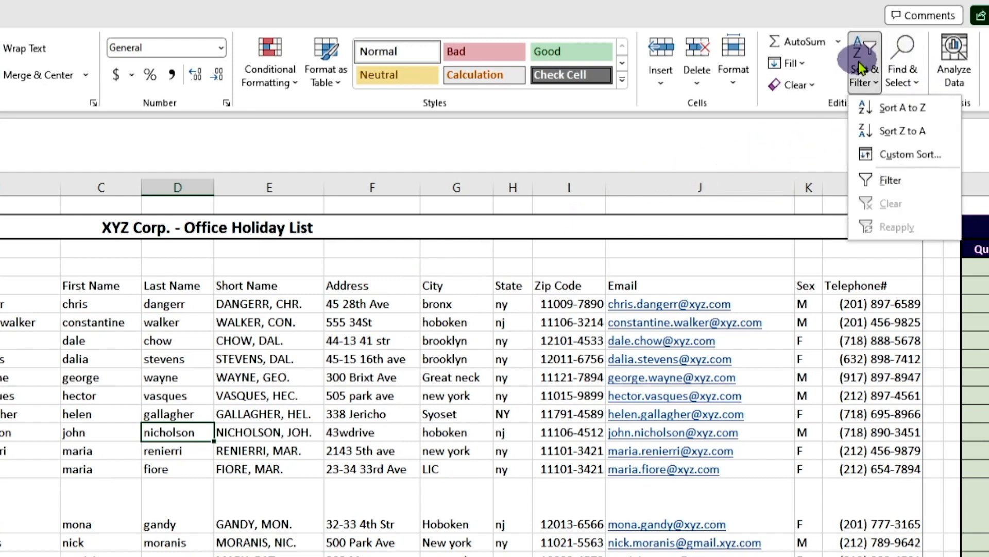
{"action": "left_click", "coordinate": [882, 108]}
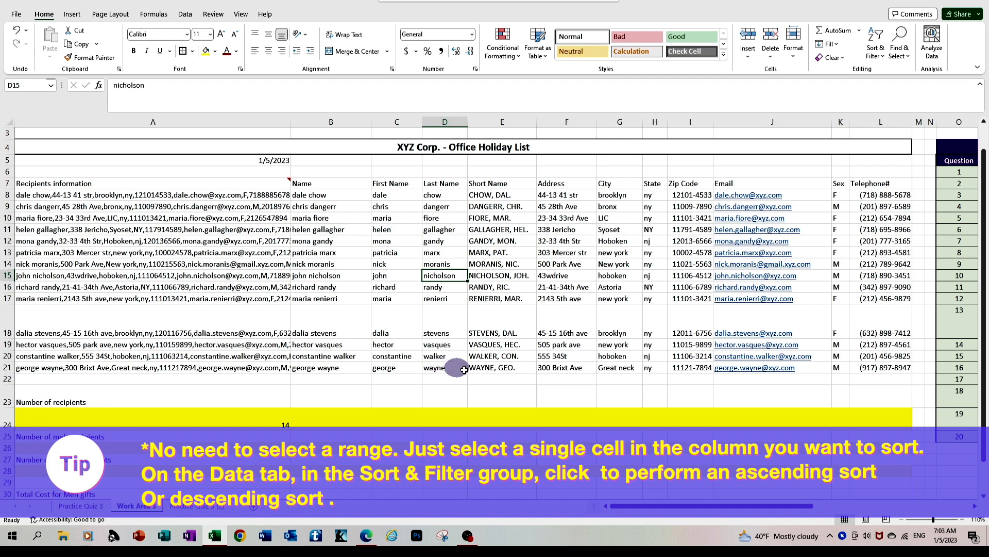
Step: Sort the recipient list from A to Z by the City column
{"action": "left_click", "coordinate": [622, 207]}
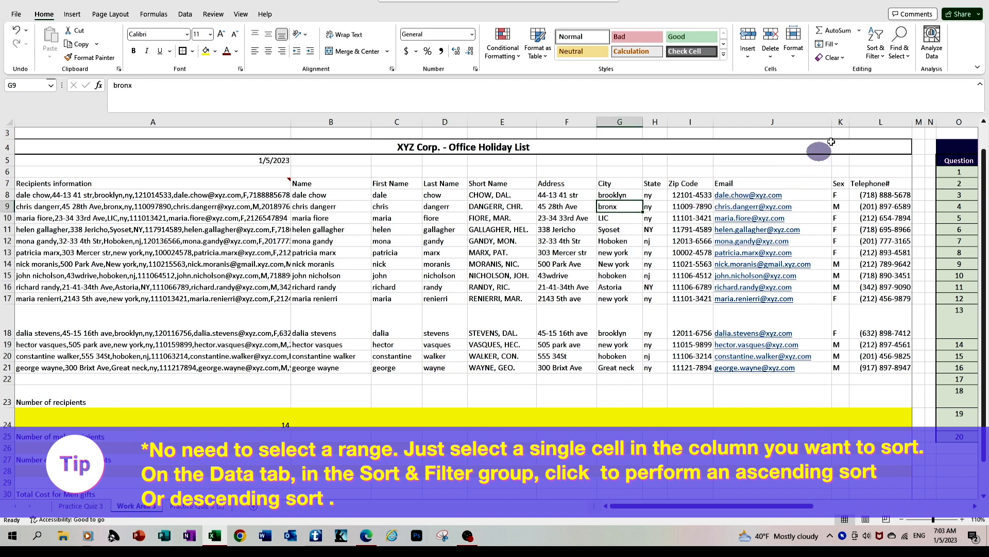
{"action": "left_click", "coordinate": [879, 47]}
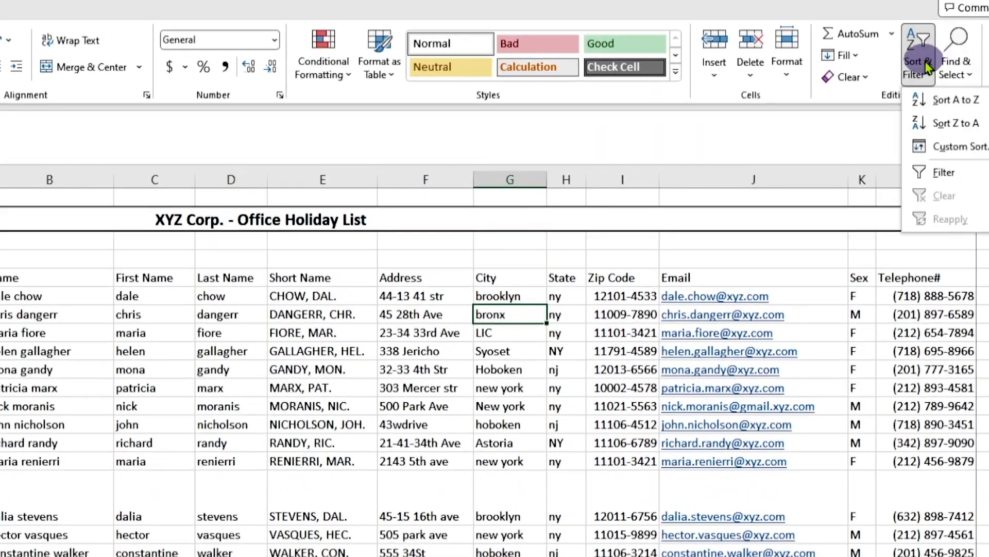
{"action": "left_click", "coordinate": [947, 100]}
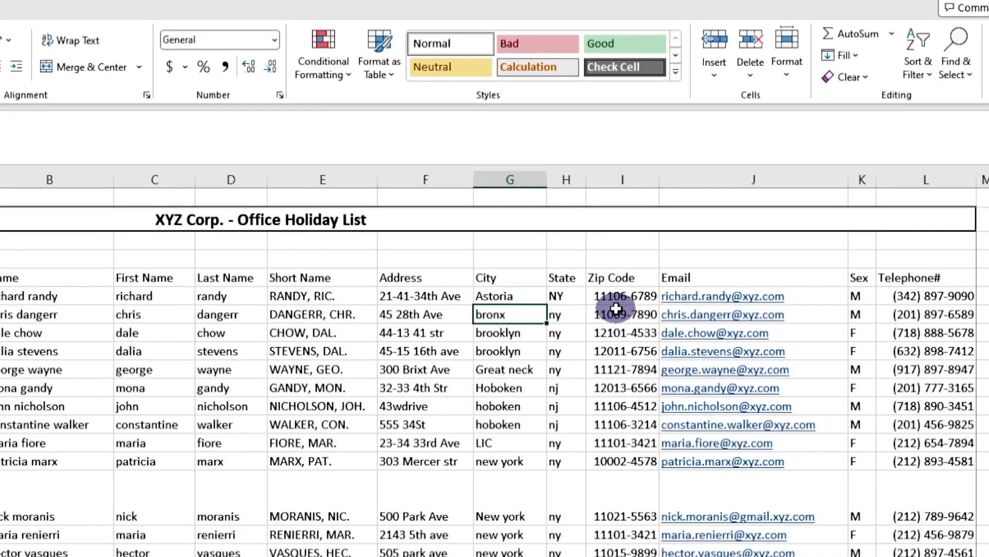
Step: Sort the recipient list from smallest to largest by the Zip Code column
{"action": "left_click", "coordinate": [616, 309]}
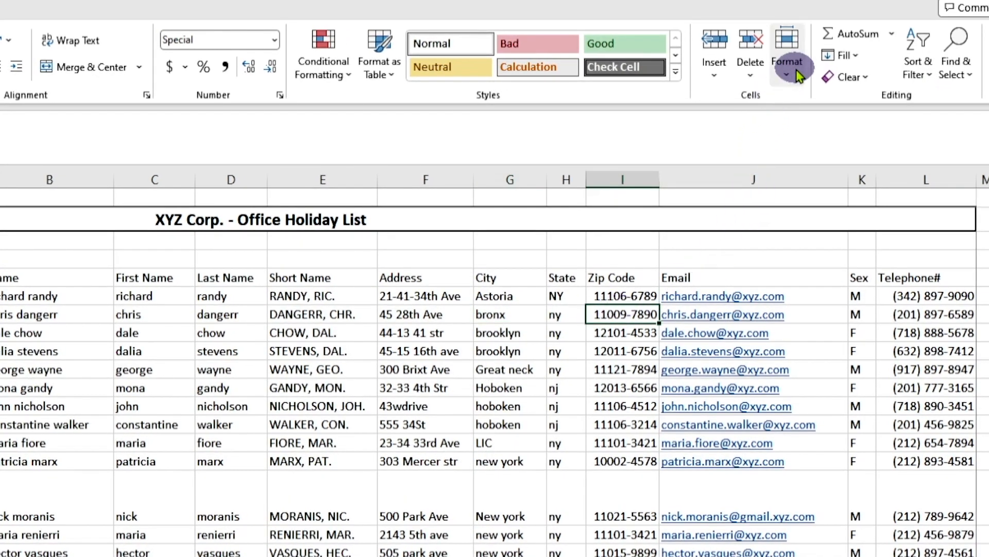
{"action": "left_click", "coordinate": [932, 82]}
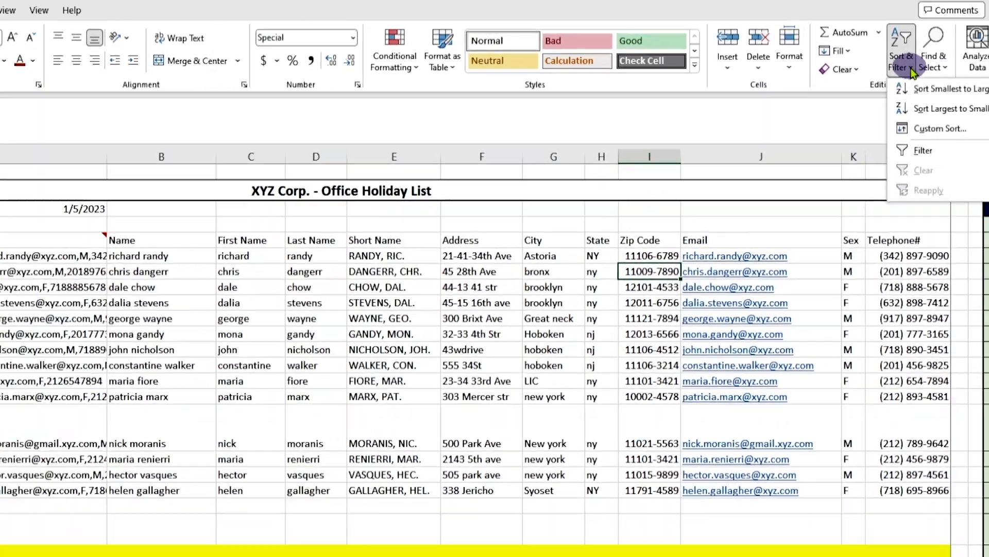
{"action": "left_click", "coordinate": [949, 109]}
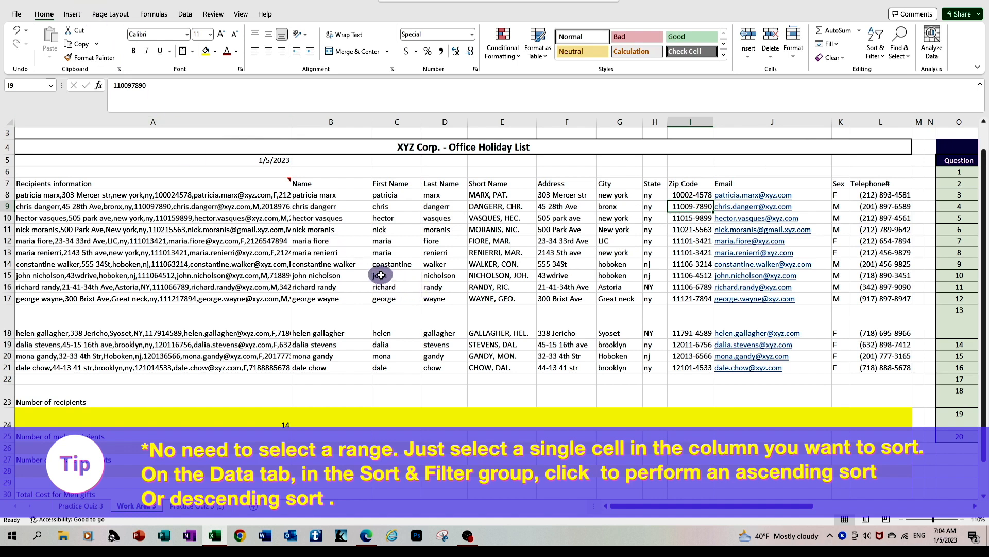
Step: Sort the recipient list by First Name from A to Z, reverse it to Z to A, and return it to A to Z
{"action": "left_click", "coordinate": [385, 196]}
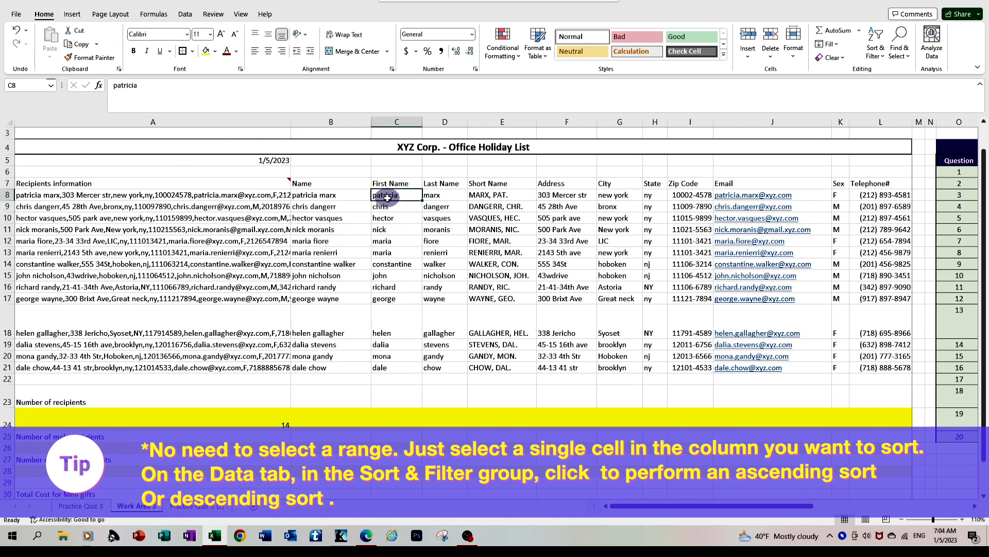
{"action": "left_click", "coordinate": [186, 14]}
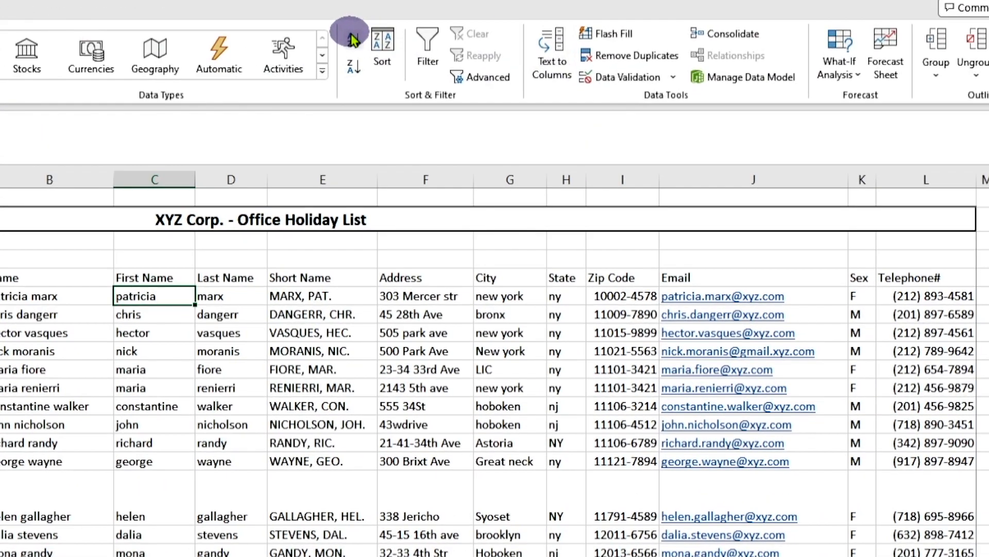
{"action": "left_click", "coordinate": [353, 39]}
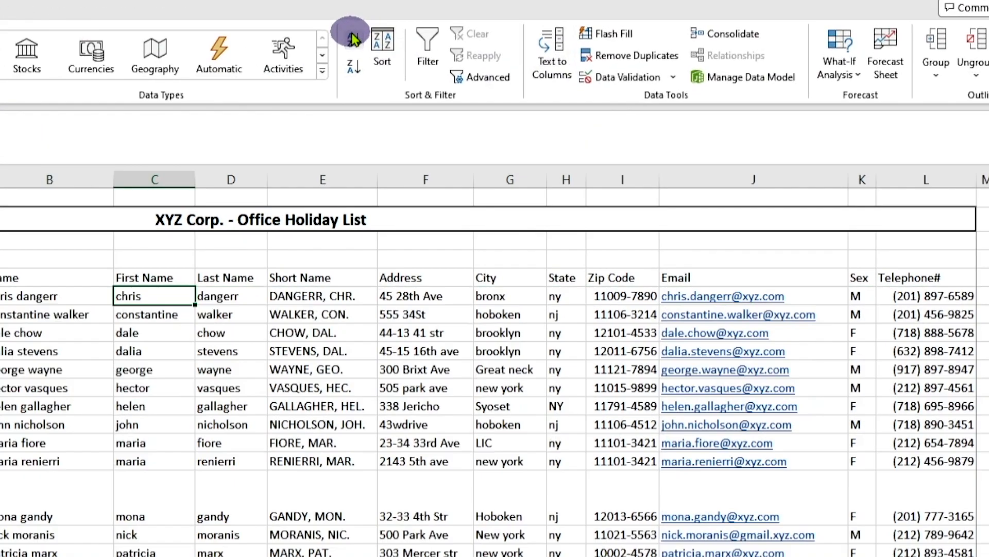
{"action": "left_click", "coordinate": [354, 67]}
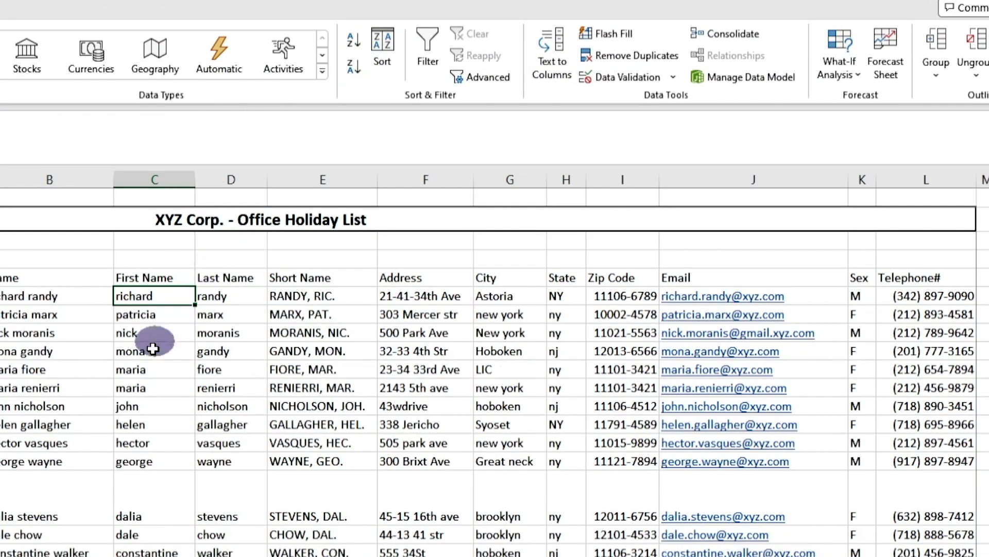
{"action": "left_click", "coordinate": [352, 38]}
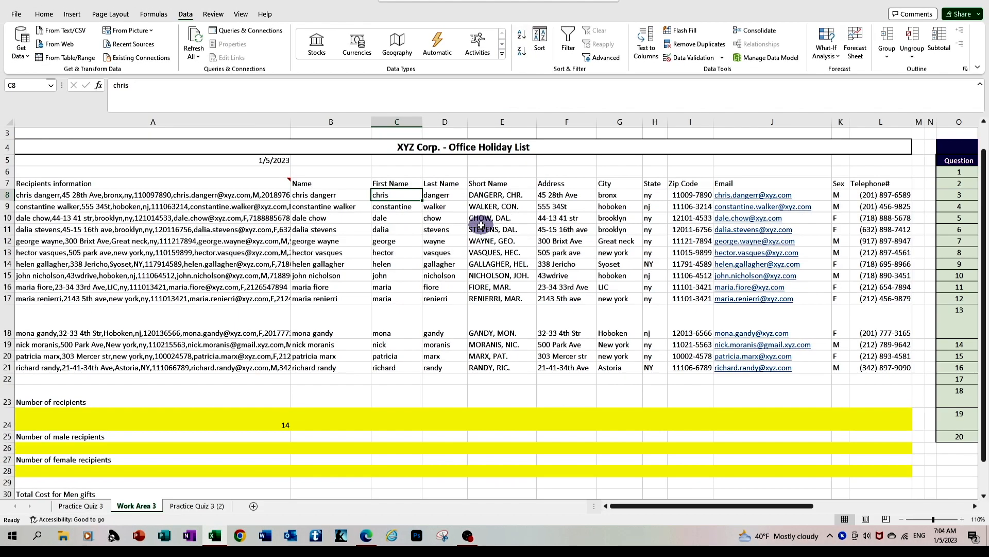
Step: Start a custom multi-level sort of the recipient list with header recognition on, using State from A to Z as the first level
{"action": "left_click", "coordinate": [480, 226]}
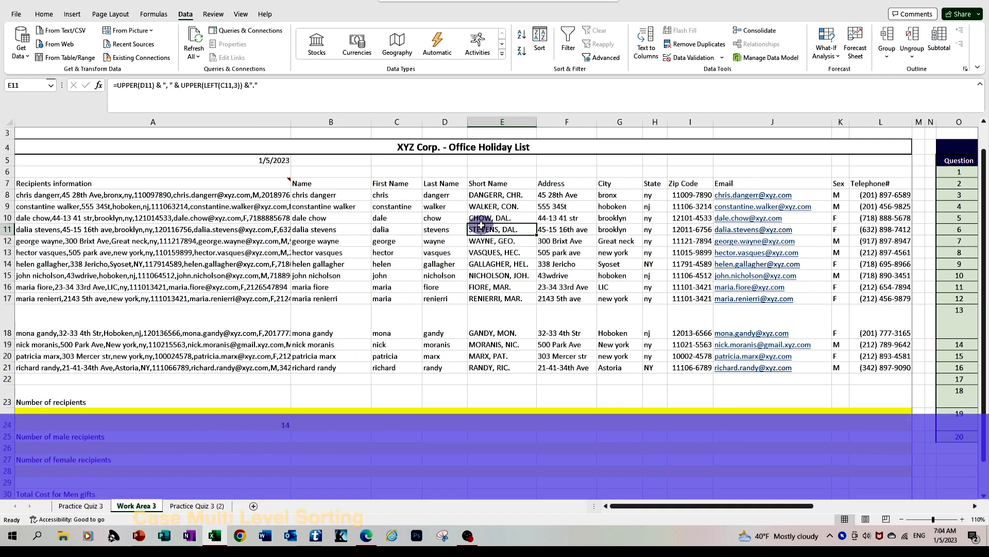
{"action": "left_click", "coordinate": [426, 220]}
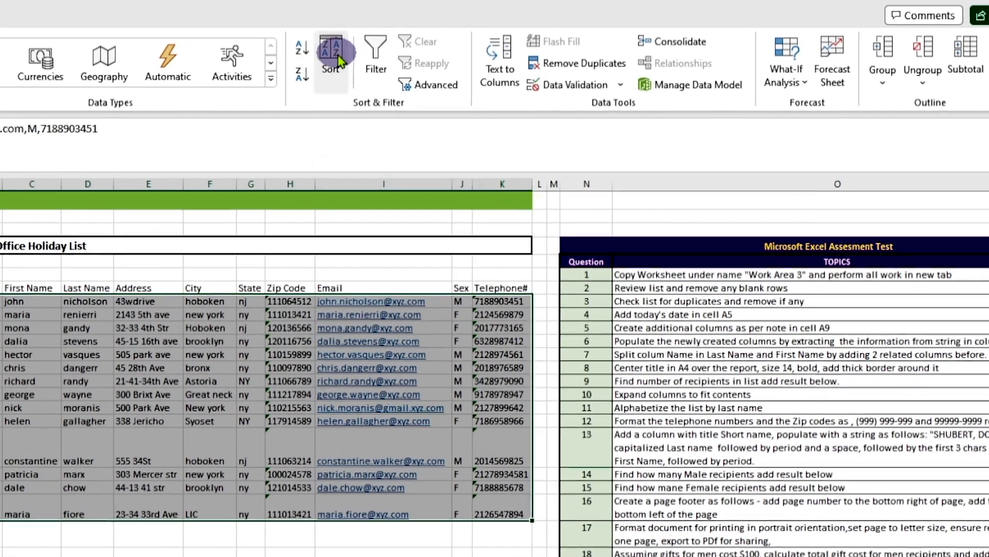
{"action": "left_click", "coordinate": [540, 42]}
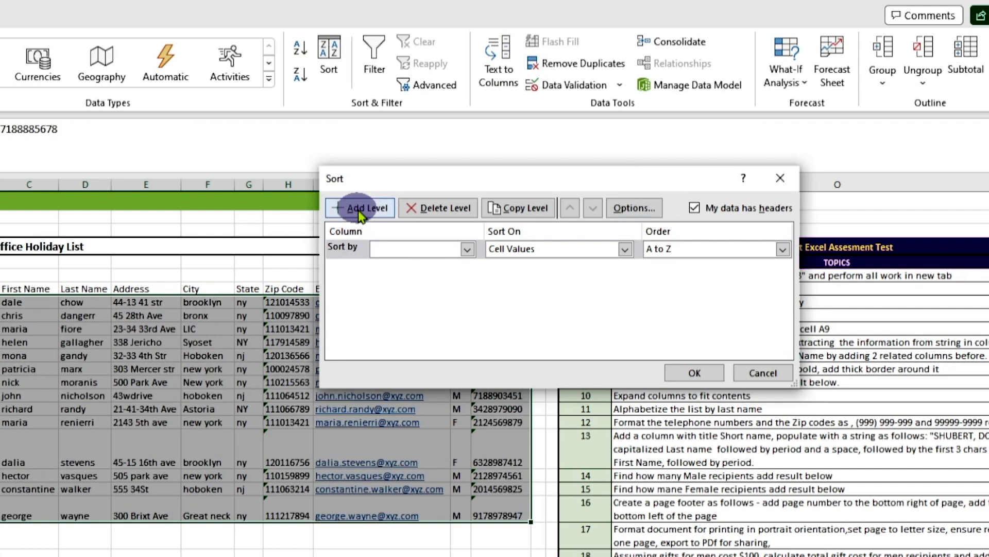
{"action": "left_click", "coordinate": [467, 249]}
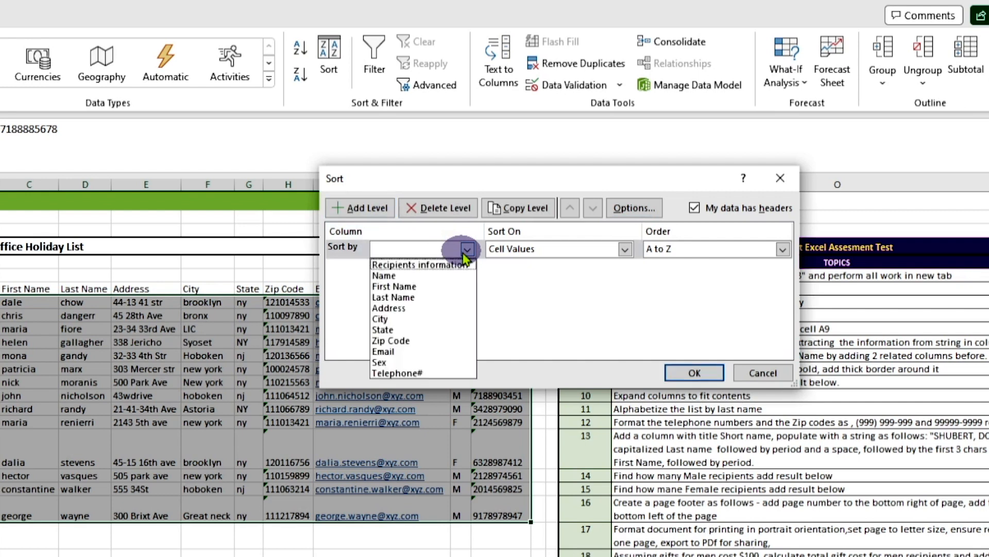
{"action": "left_click", "coordinate": [415, 330]}
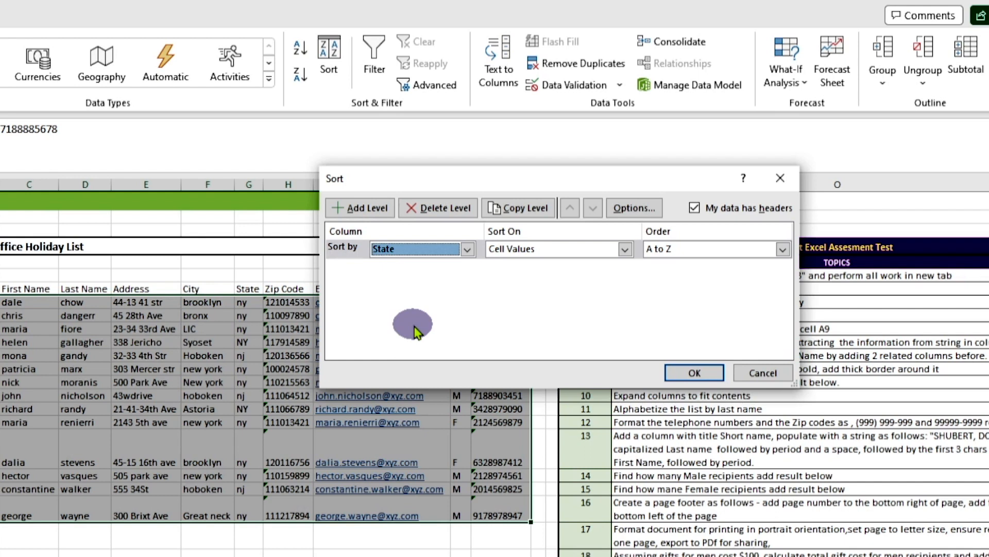
Step: Add City and Last Name as the second and third sort levels, both A to Z on cell values, and apply the sort
{"action": "left_click", "coordinate": [380, 213]}
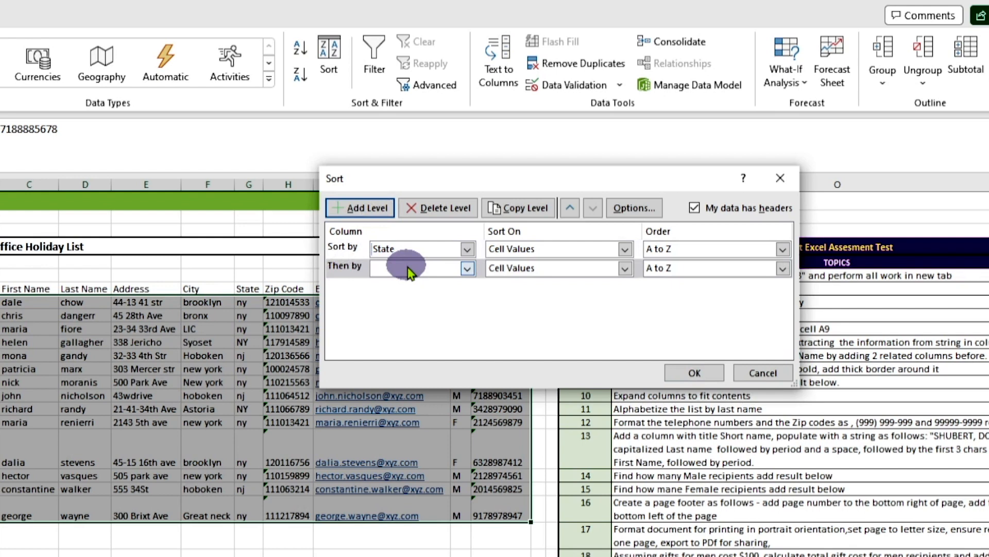
{"action": "left_click", "coordinate": [465, 270]}
{"action": "left_click", "coordinate": [435, 338]}
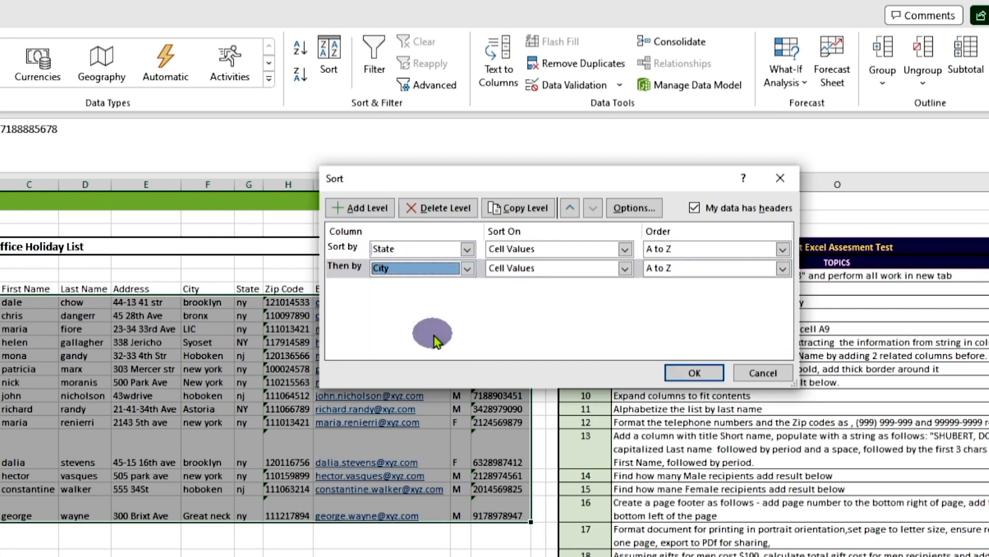
{"action": "left_click", "coordinate": [380, 211]}
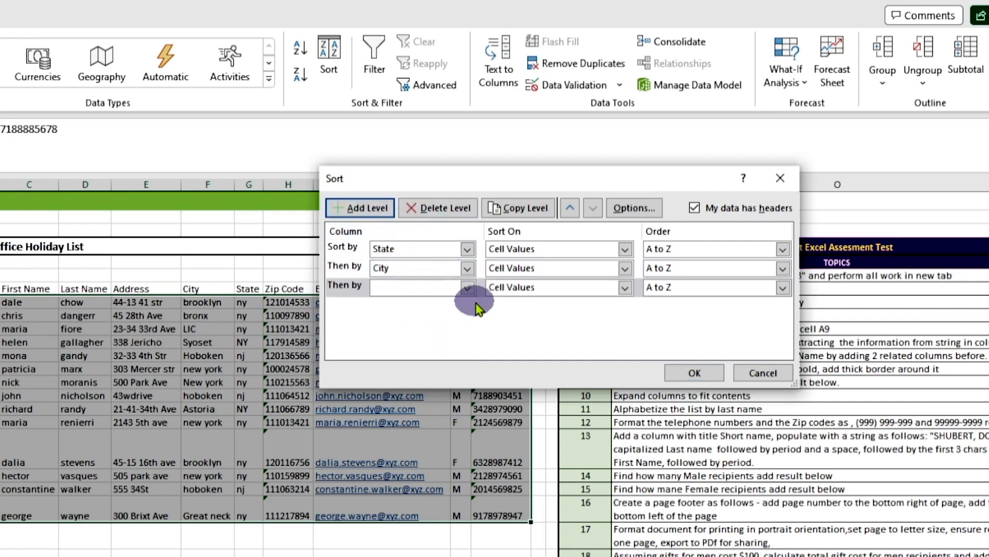
{"action": "left_click", "coordinate": [467, 288]}
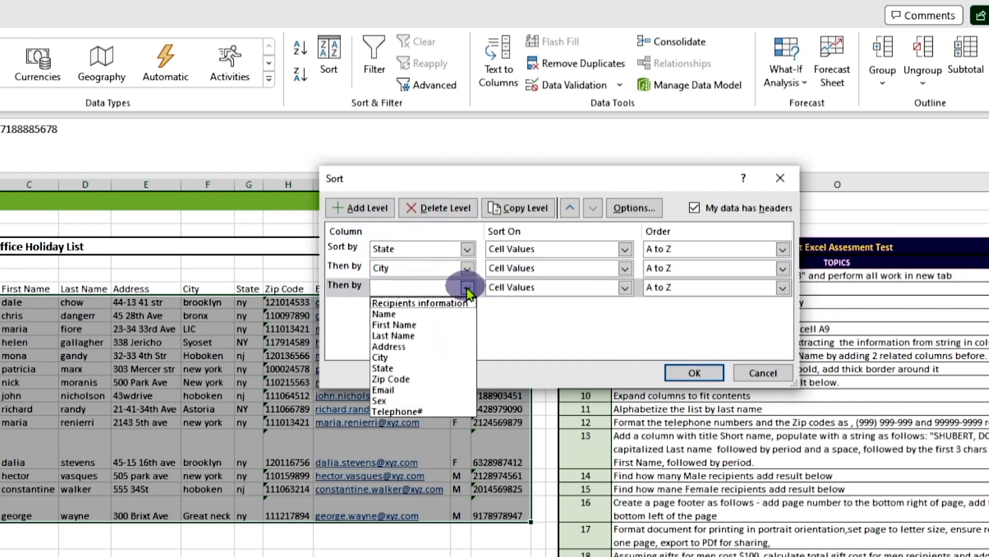
{"action": "left_click", "coordinate": [448, 336]}
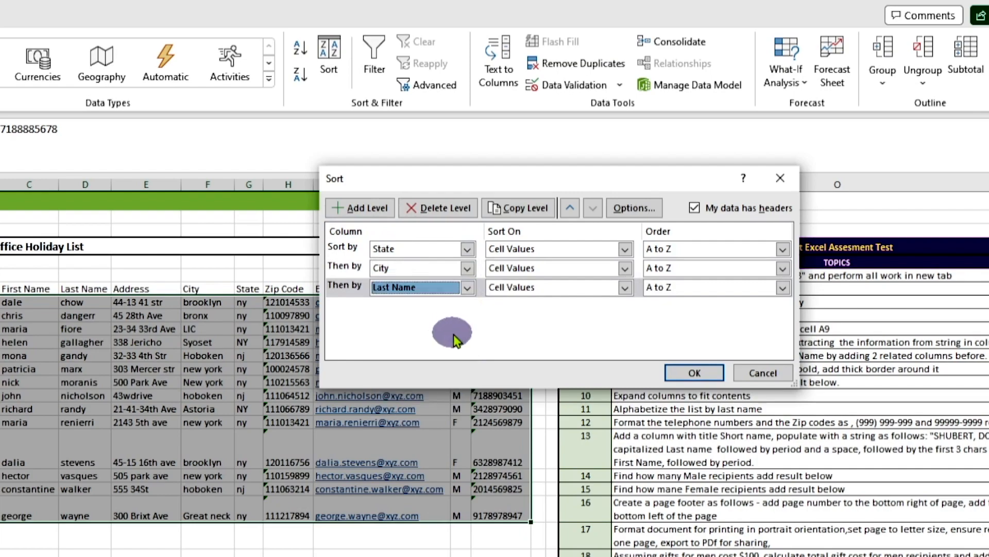
{"action": "left_click", "coordinate": [709, 380]}
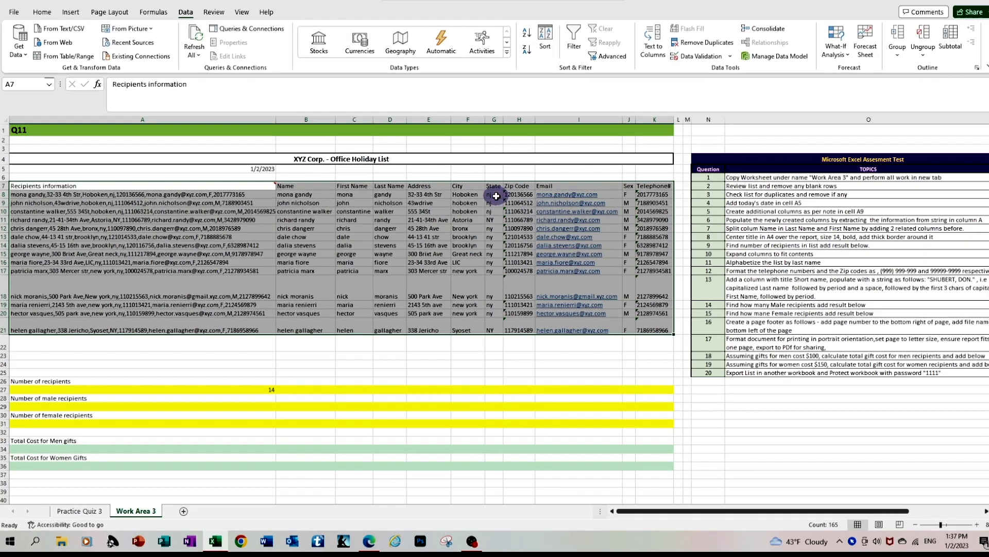
{"action": "left_click", "coordinate": [489, 194]}
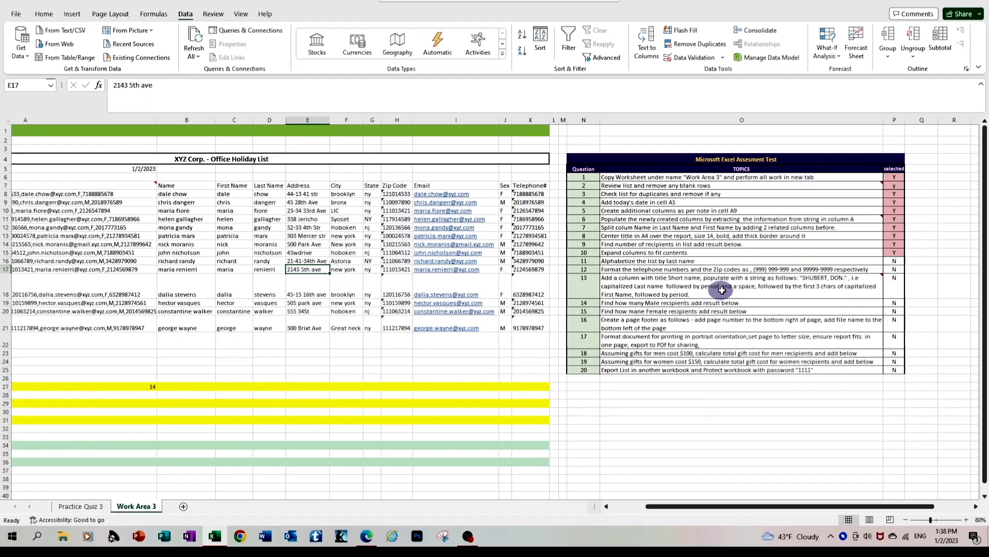
Step: Mark question 11, alphabetizing the list by last name, as Y in the assessment checklist
{"action": "left_click", "coordinate": [898, 261]}
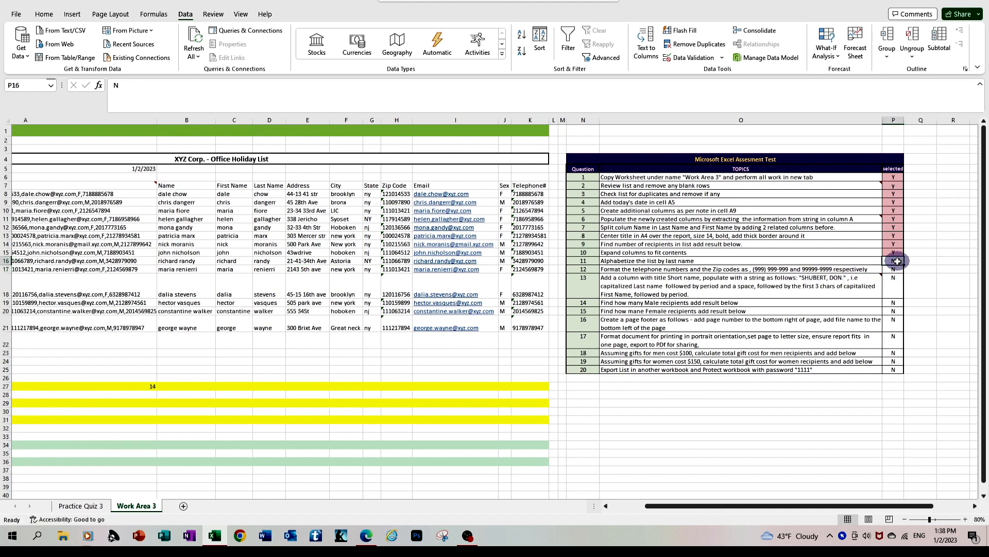
{"action": "type", "text": "Y"}
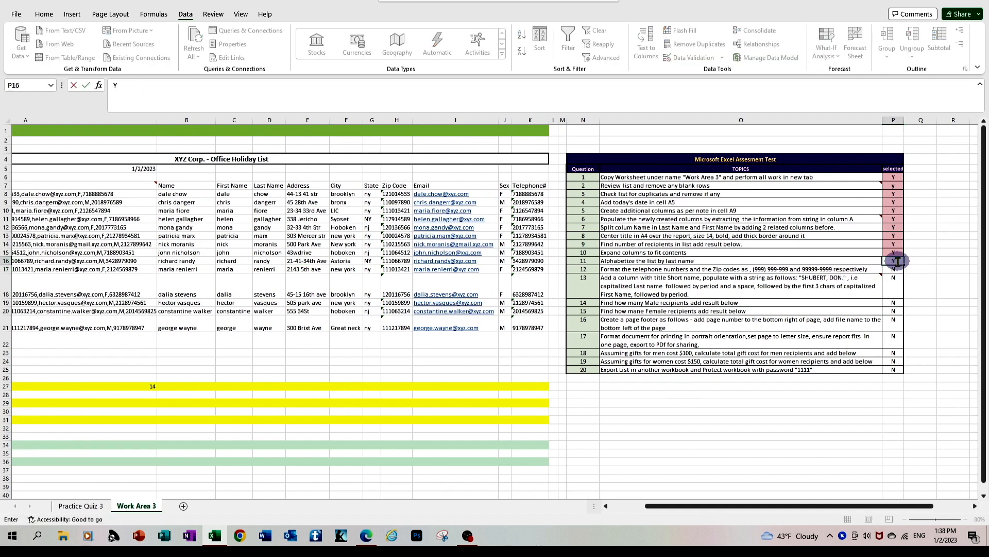
{"action": "key", "text": "Return"}
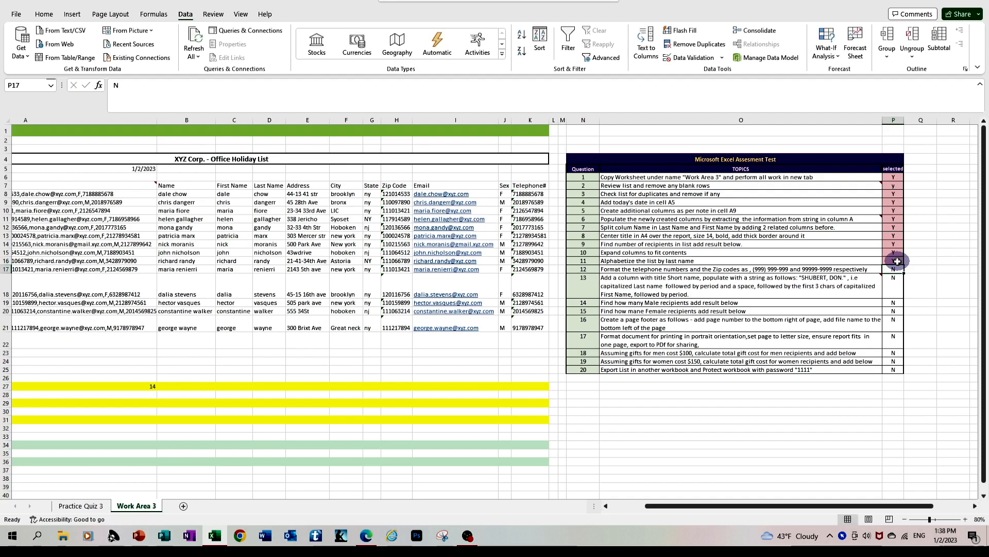
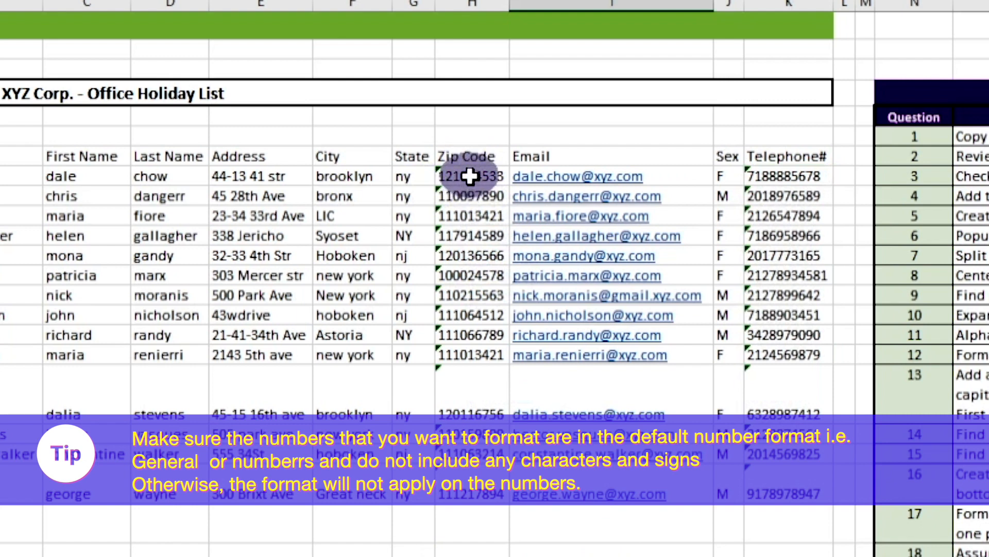
Step: Convert all Zip Code values in the recipient list from text to numbers
{"action": "left_click", "coordinate": [470, 176]}
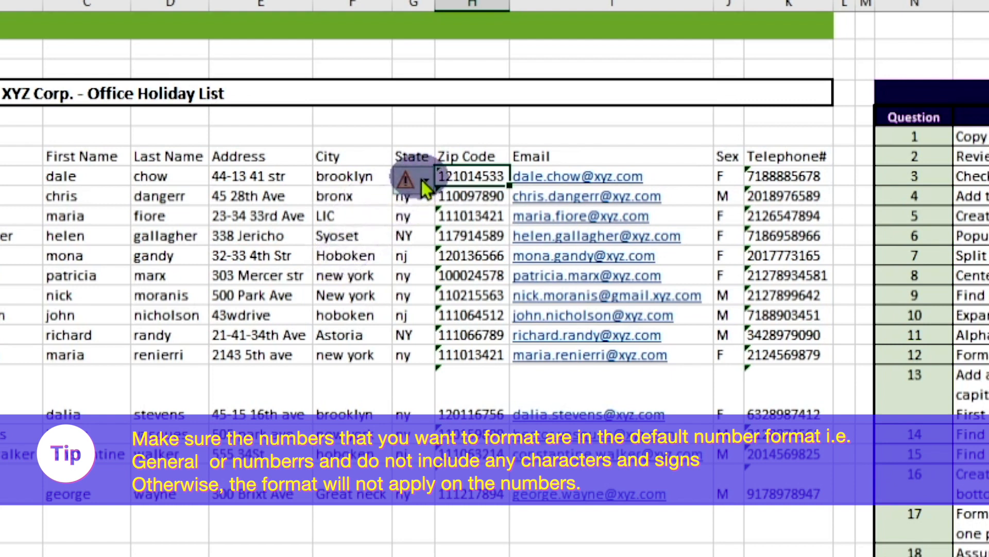
{"action": "mouse_move", "coordinate": [424, 180]}
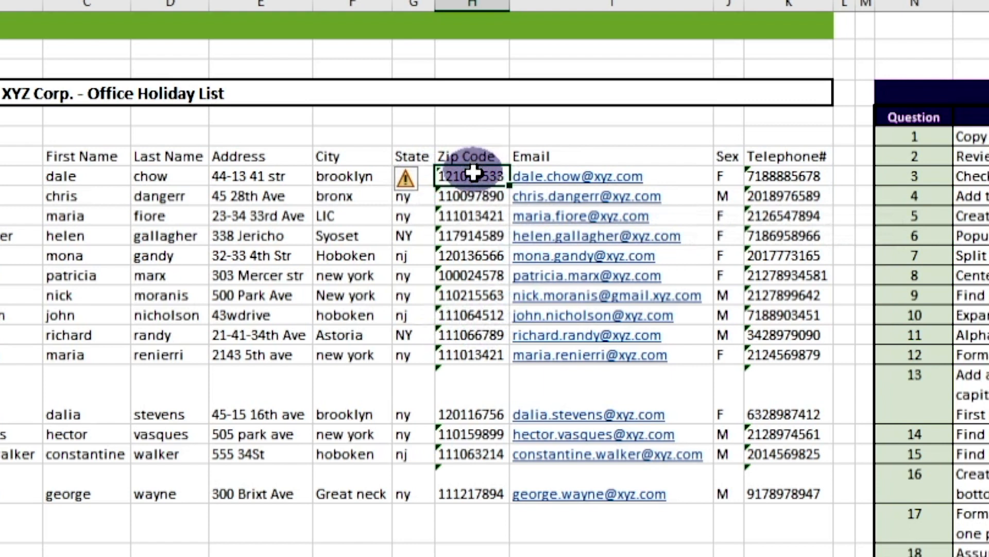
{"action": "left_click_drag", "start_coordinate": [473, 173], "coordinate": [472, 338]}
{"action": "left_click", "coordinate": [515, 549]}
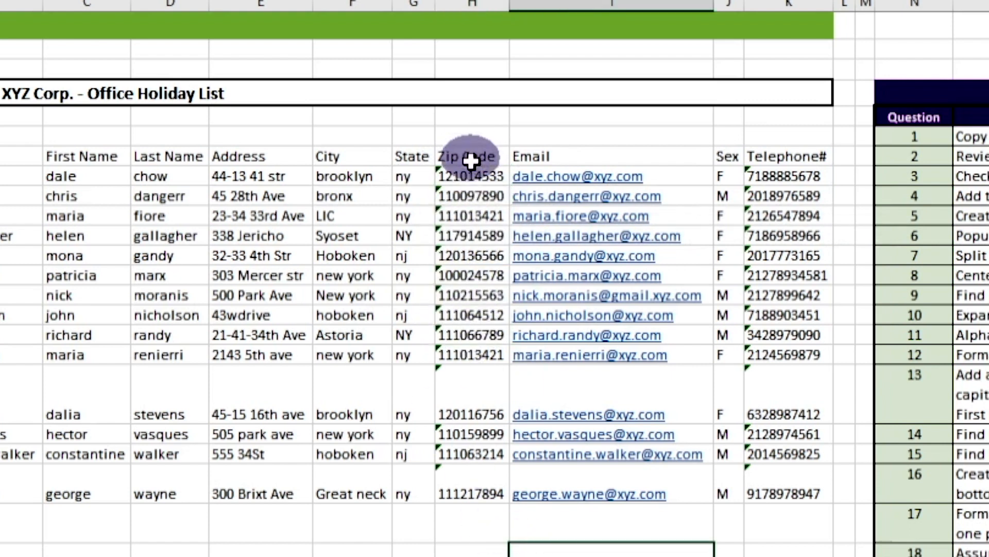
{"action": "left_click_drag", "start_coordinate": [472, 173], "coordinate": [453, 476]}
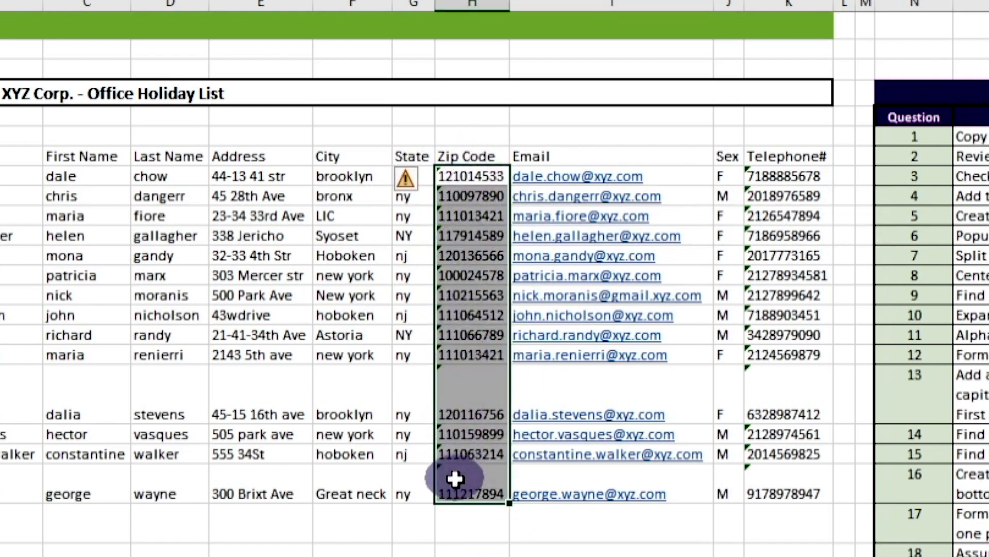
{"action": "left_click", "coordinate": [425, 181]}
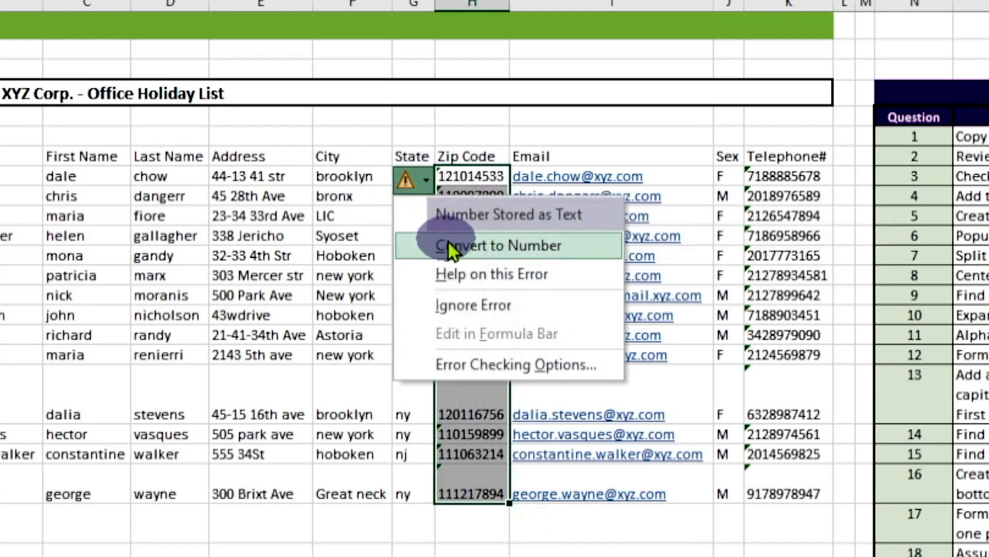
{"action": "left_click", "coordinate": [448, 245]}
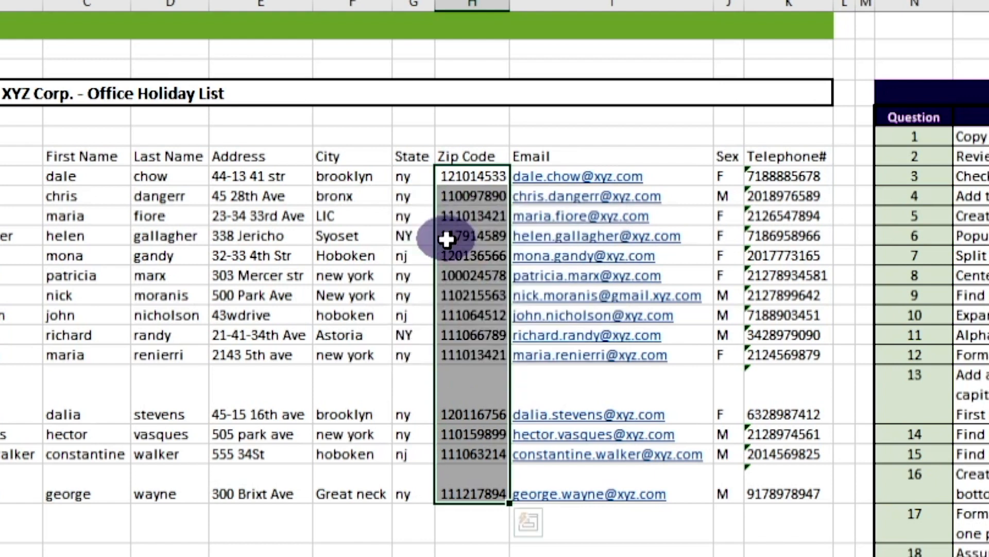
{"action": "left_click", "coordinate": [472, 551]}
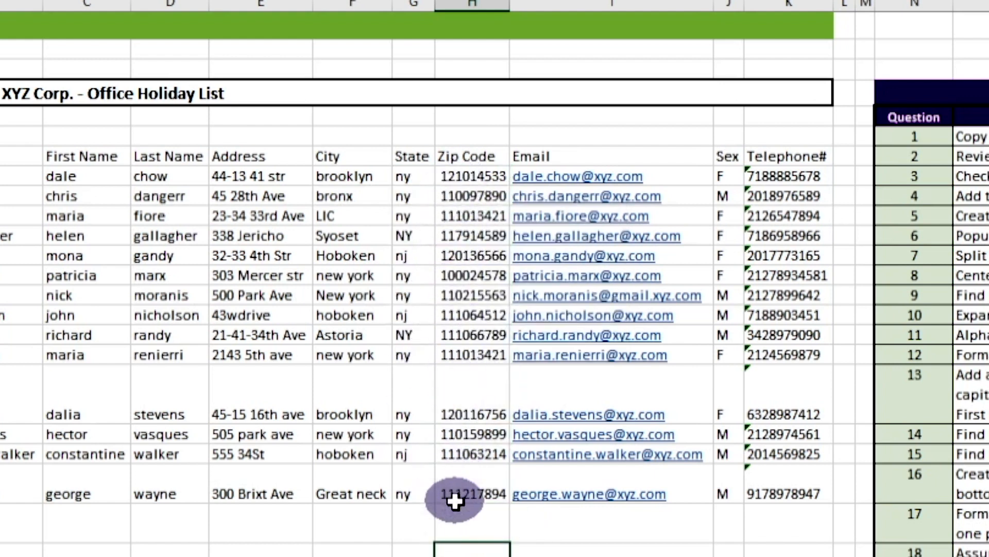
Step: Convert all Telephone# values in the recipient list from text to numbers
{"action": "left_click_drag", "start_coordinate": [796, 177], "coordinate": [780, 498]}
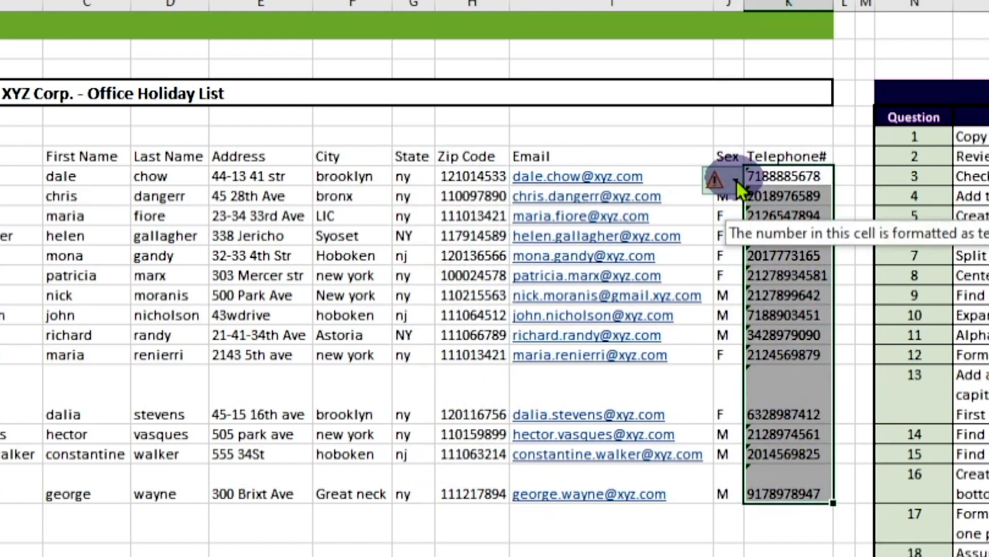
{"action": "left_click", "coordinate": [736, 180]}
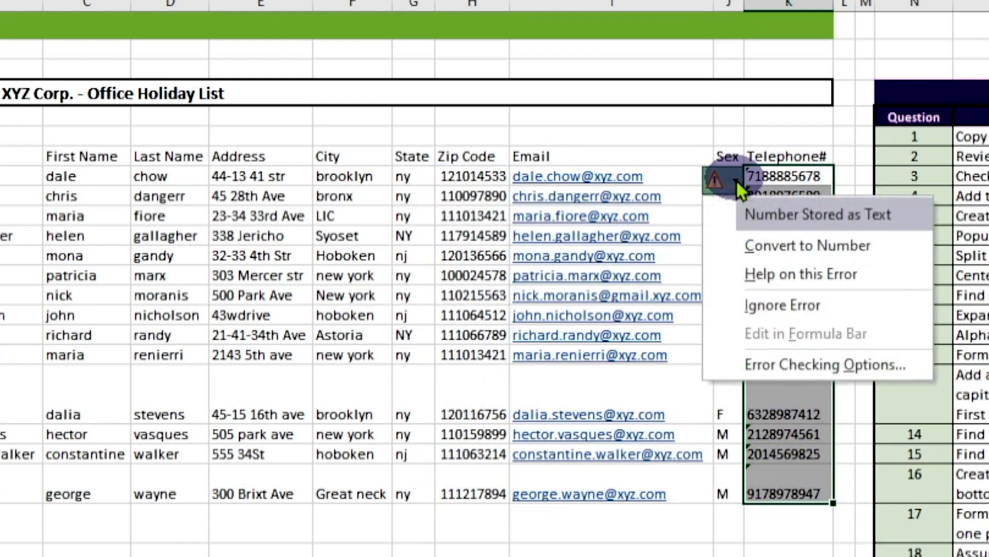
{"action": "left_click", "coordinate": [762, 245]}
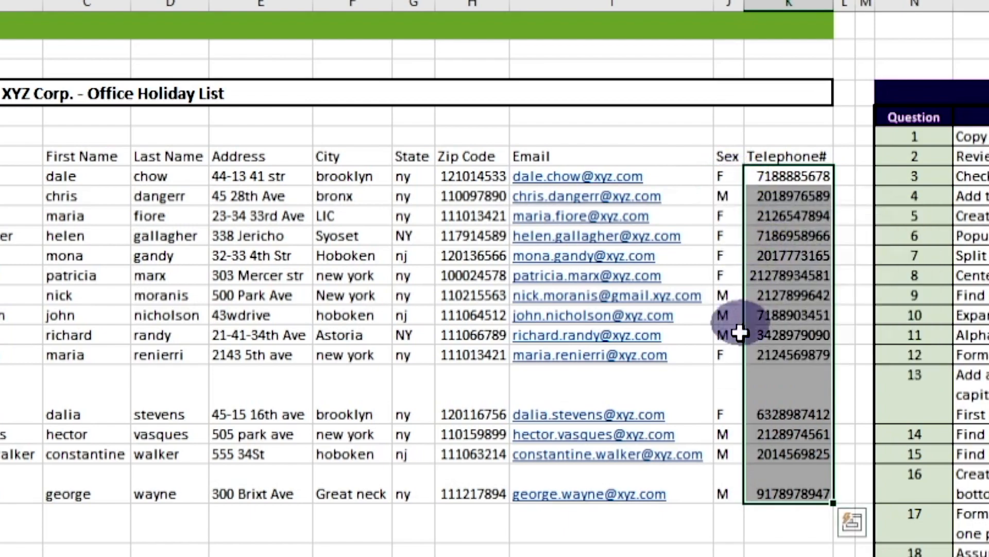
{"action": "left_click", "coordinate": [582, 382]}
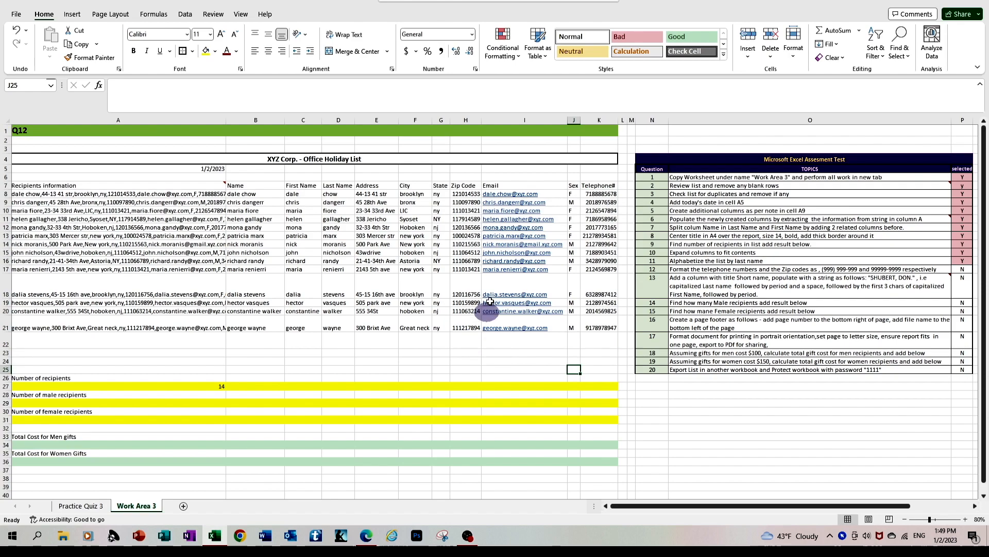
Step: Format the zip codes with the Special type ZIP Code + 4 and fit the Zip Code column to its contents
{"action": "left_click_drag", "start_coordinate": [465, 193], "coordinate": [464, 320]}
{"action": "right_click", "coordinate": [466, 256]}
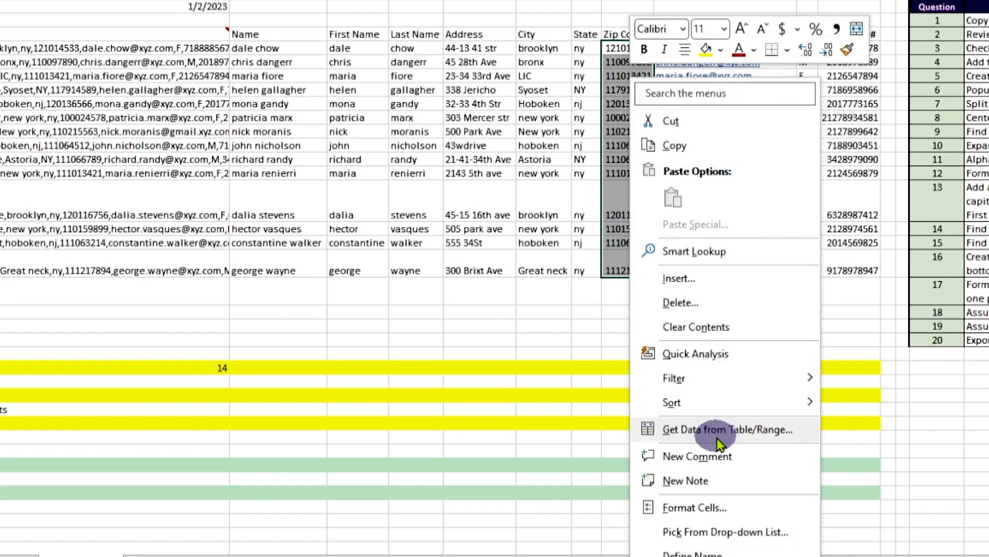
{"action": "left_click", "coordinate": [710, 507]}
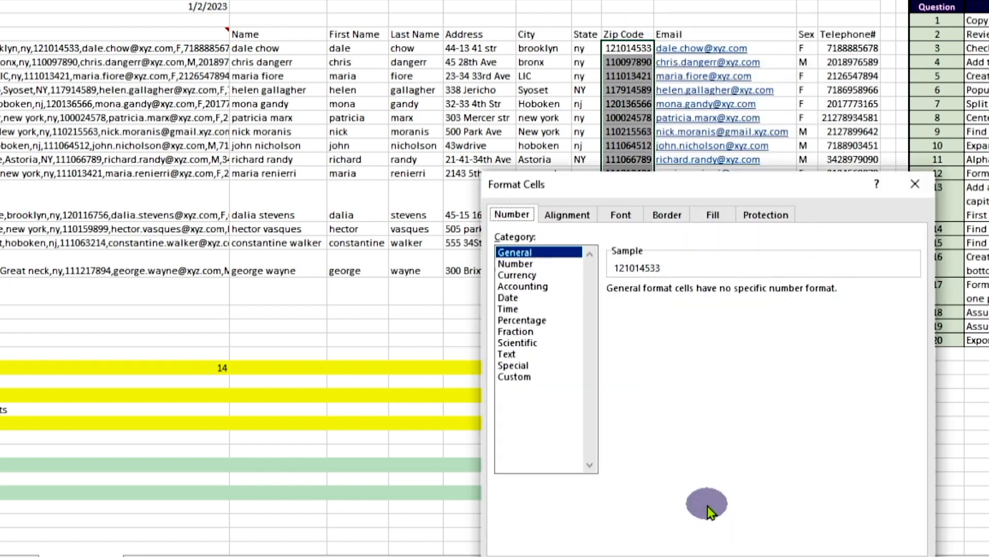
{"action": "left_click", "coordinate": [518, 367]}
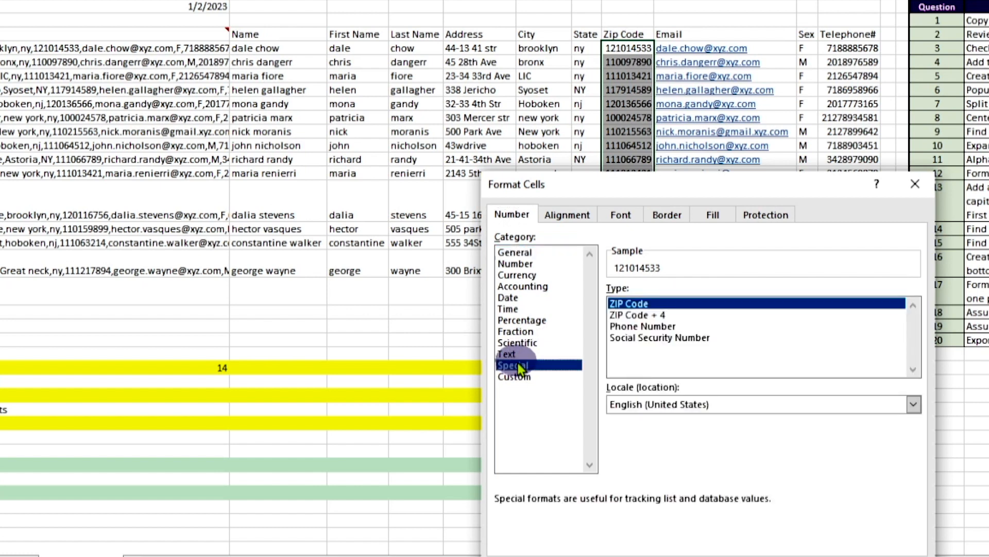
{"action": "left_click", "coordinate": [635, 315]}
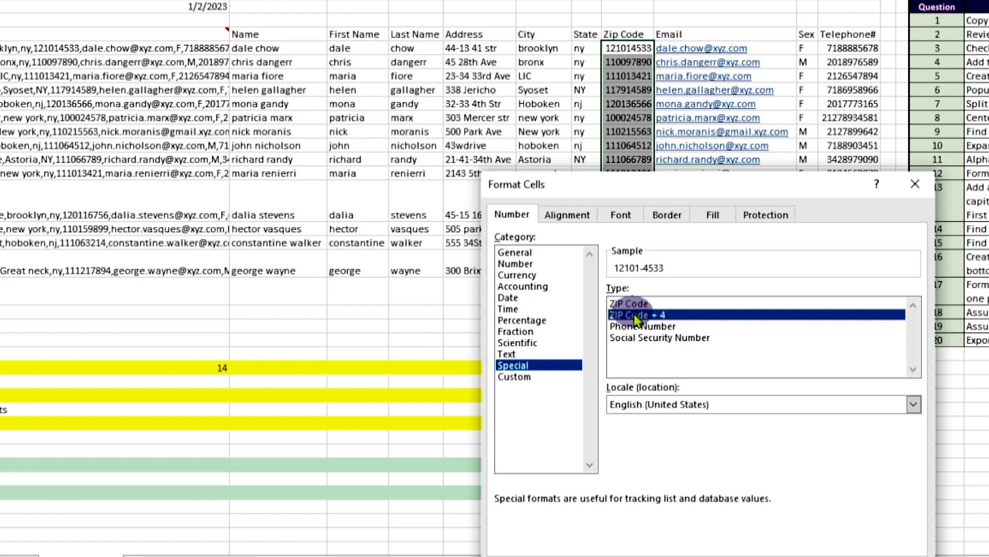
{"action": "double_click", "coordinate": [636, 315]}
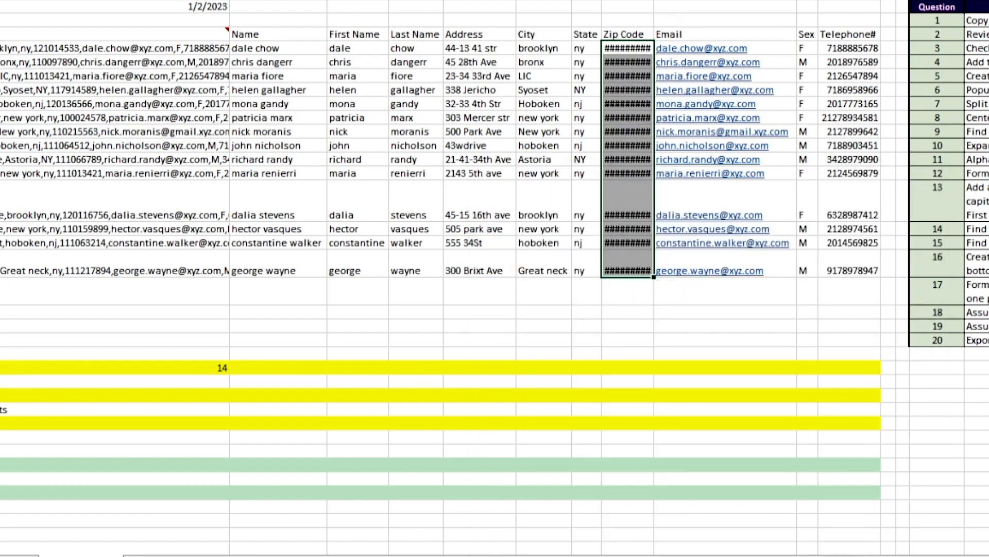
{"action": "double_click", "coordinate": [654, 1]}
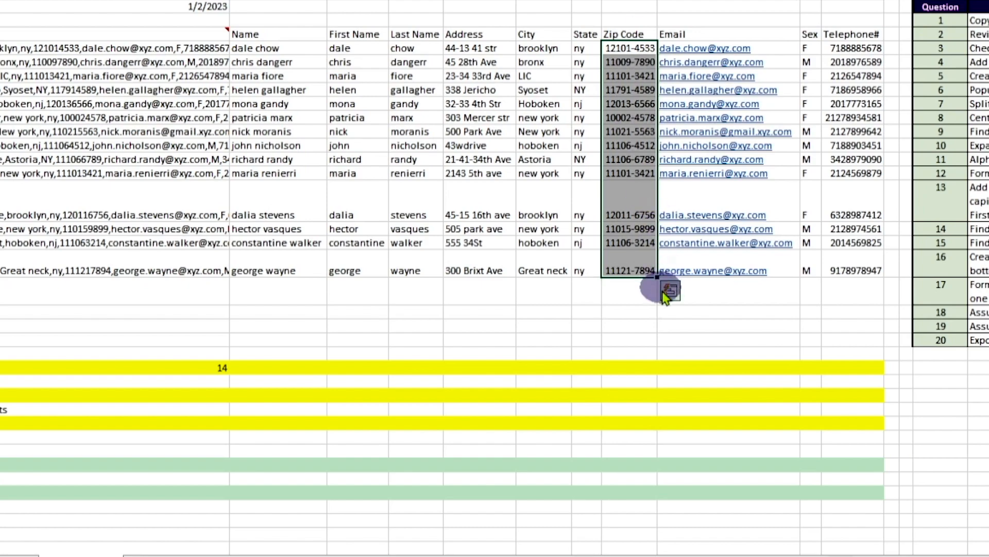
{"action": "left_click", "coordinate": [656, 339]}
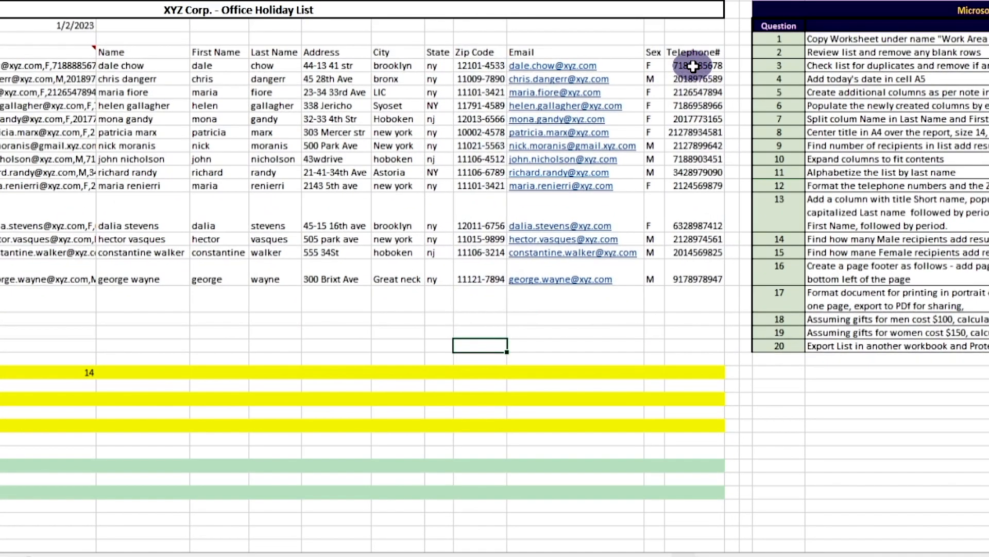
Step: Format the telephone numbers with the Special type Phone Number, and select the status cell of question 12 in the assessment checklist
{"action": "left_click_drag", "start_coordinate": [693, 66], "coordinate": [693, 267]}
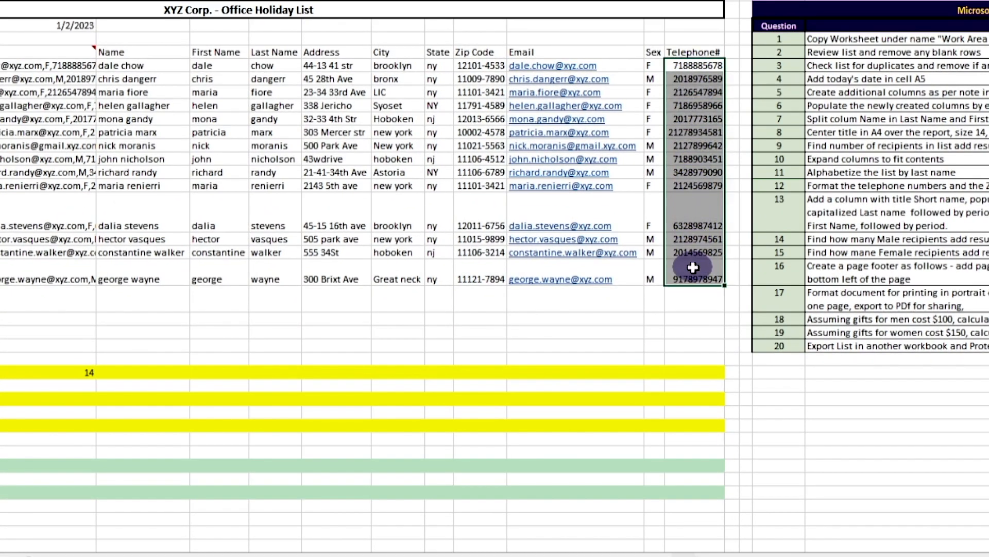
{"action": "right_click", "coordinate": [697, 110]}
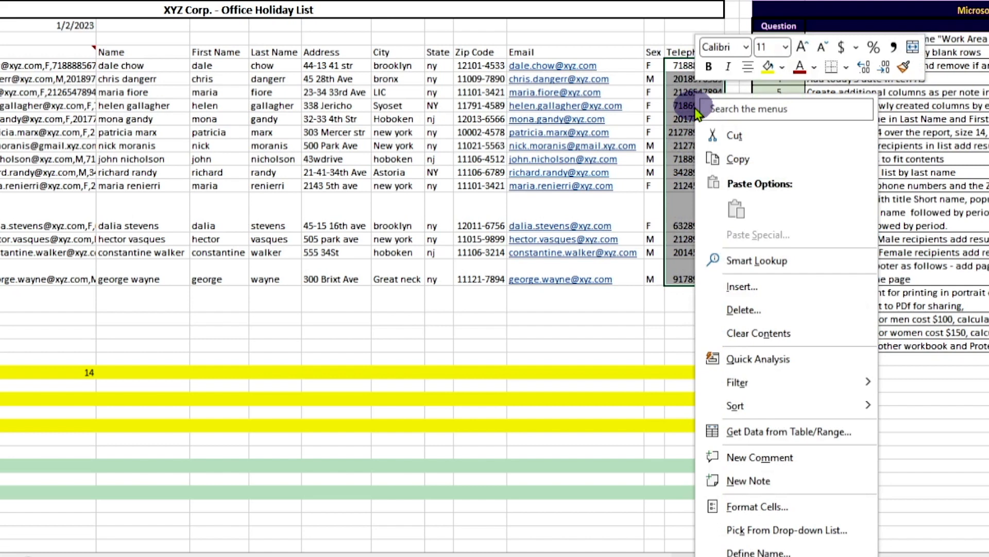
{"action": "left_click", "coordinate": [747, 506]}
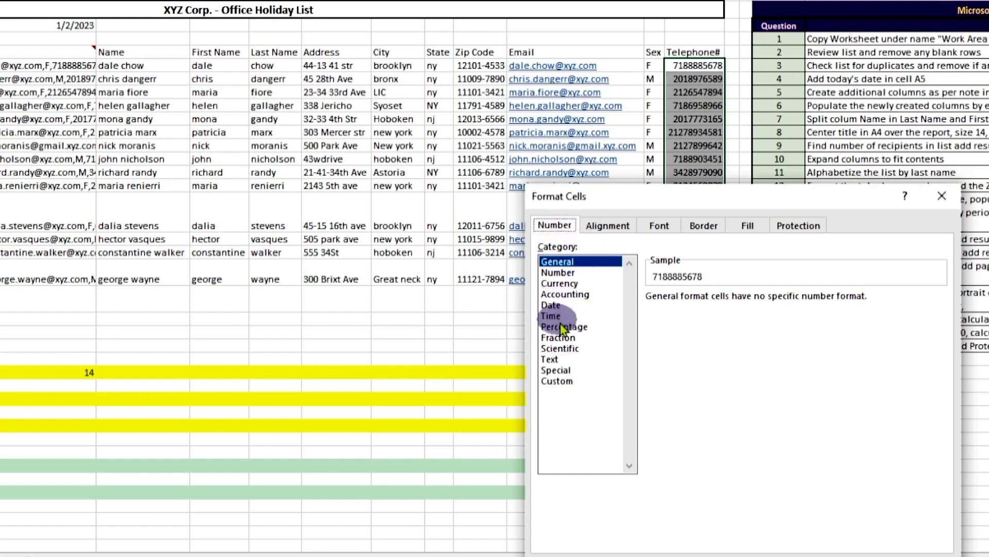
{"action": "left_click", "coordinate": [556, 370]}
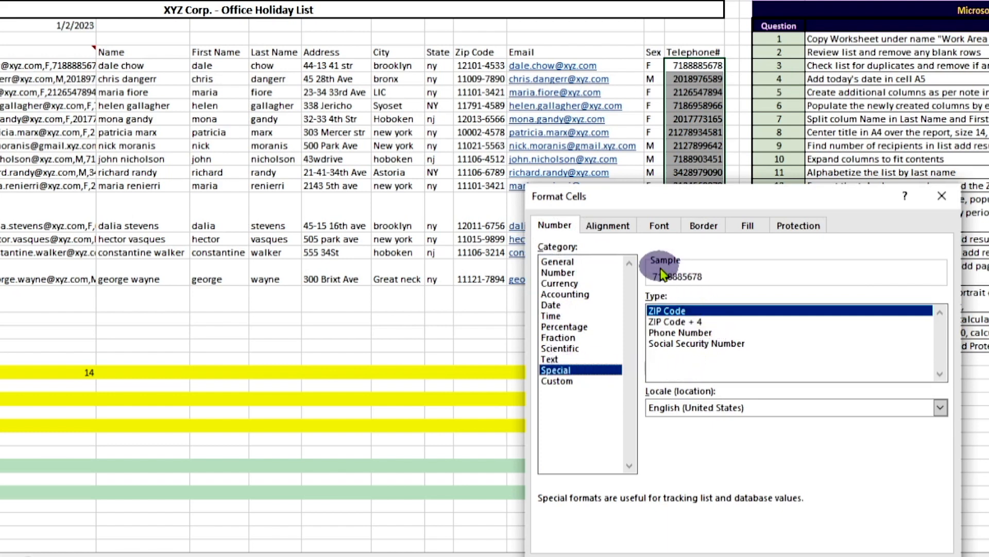
{"action": "left_click", "coordinate": [670, 332]}
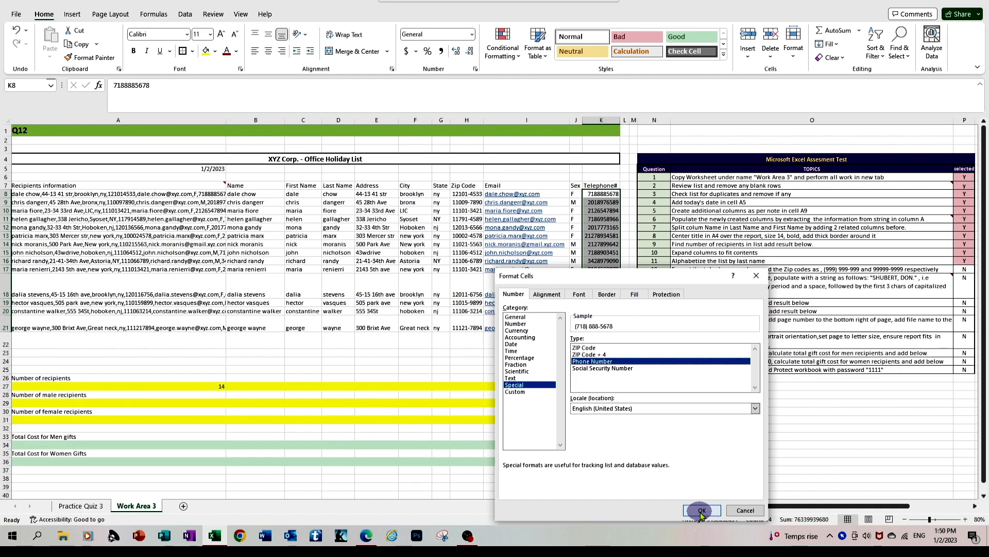
{"action": "left_click", "coordinate": [702, 510]}
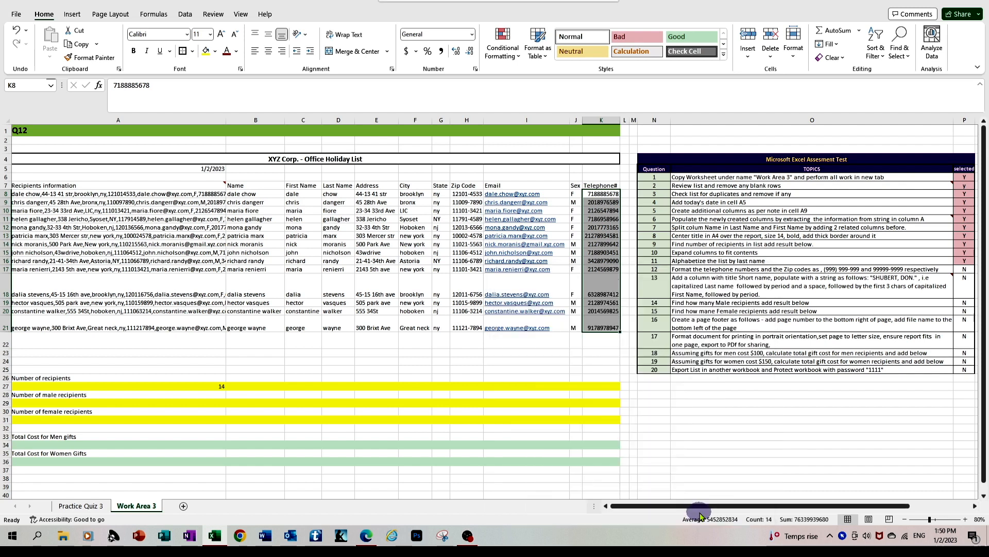
{"action": "left_click", "coordinate": [525, 361]}
{"action": "left_click", "coordinate": [974, 268]}
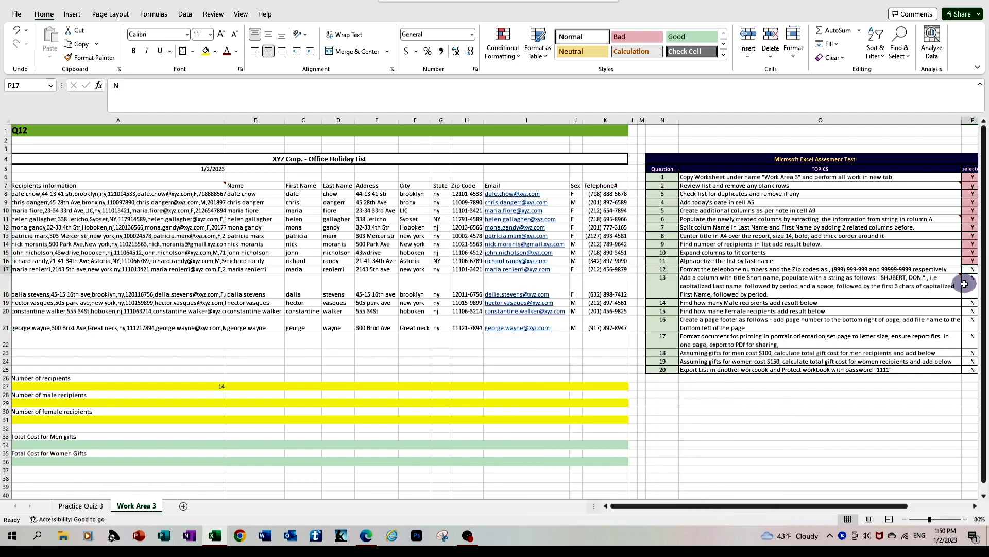
{"action": "scroll", "coordinate": [868, 344], "scroll_direction": "right", "scroll_amount": 1}
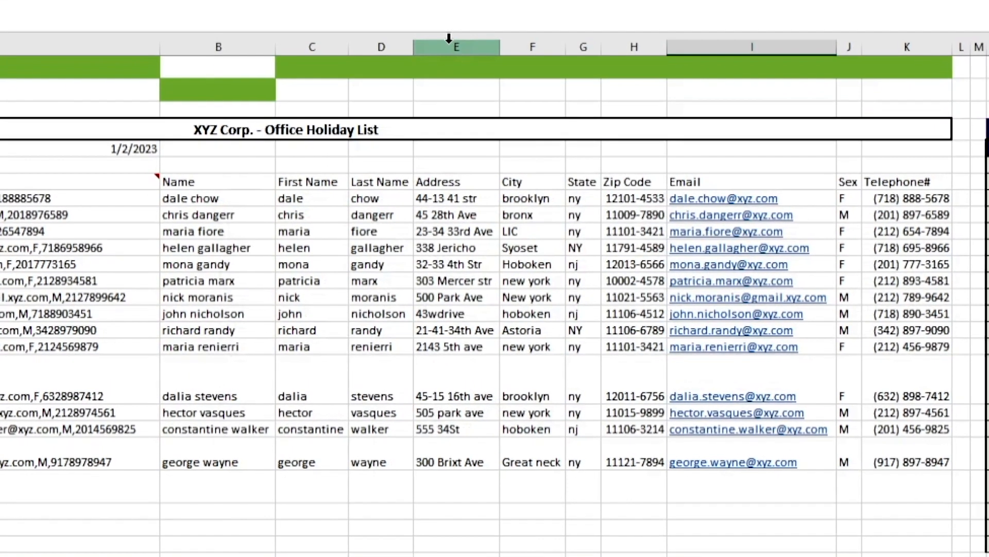
Step: Insert a blank column between Last Name and Address
{"action": "left_click", "coordinate": [434, 119]}
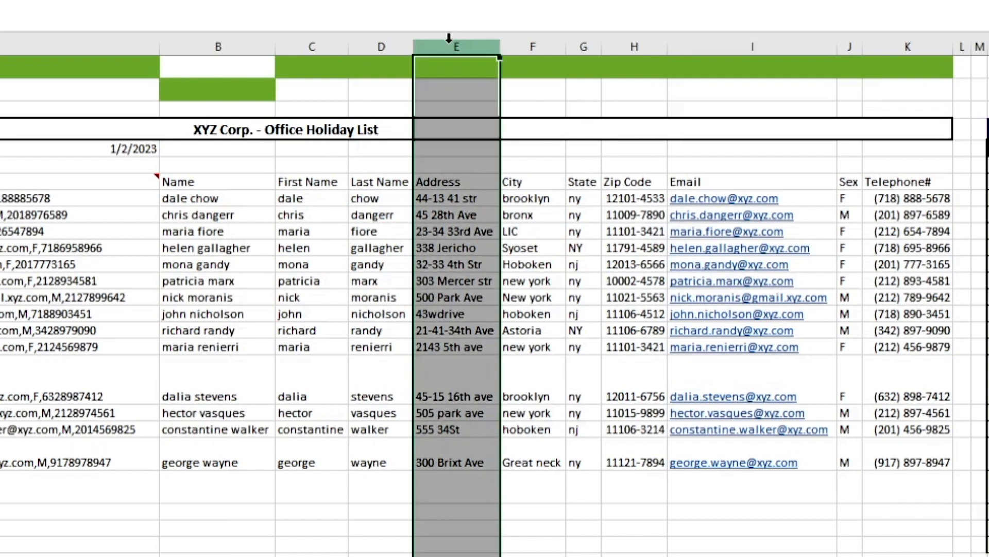
{"action": "right_click", "coordinate": [449, 38]}
{"action": "left_click", "coordinate": [522, 251]}
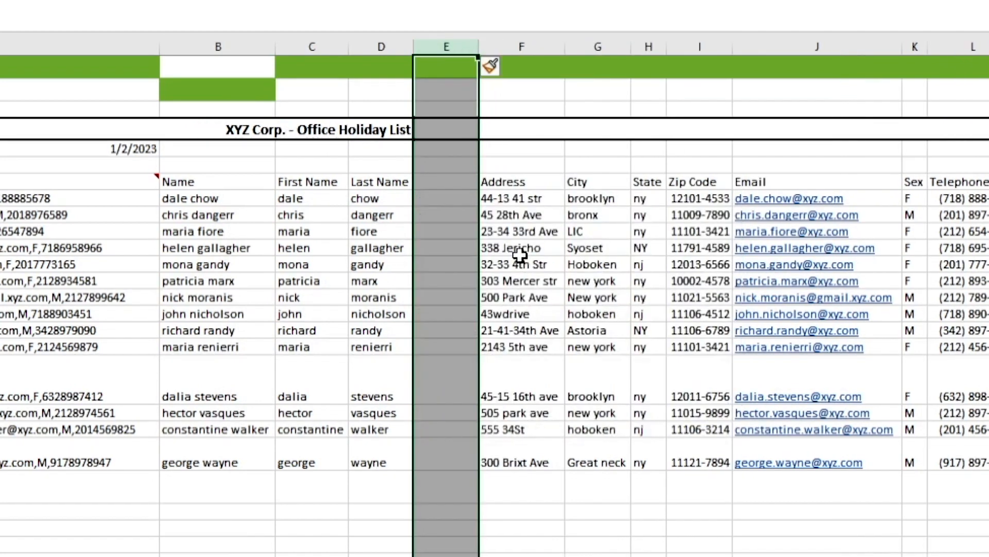
Step: Title the new column Short Name and fit its width to the header
{"action": "left_click", "coordinate": [449, 186]}
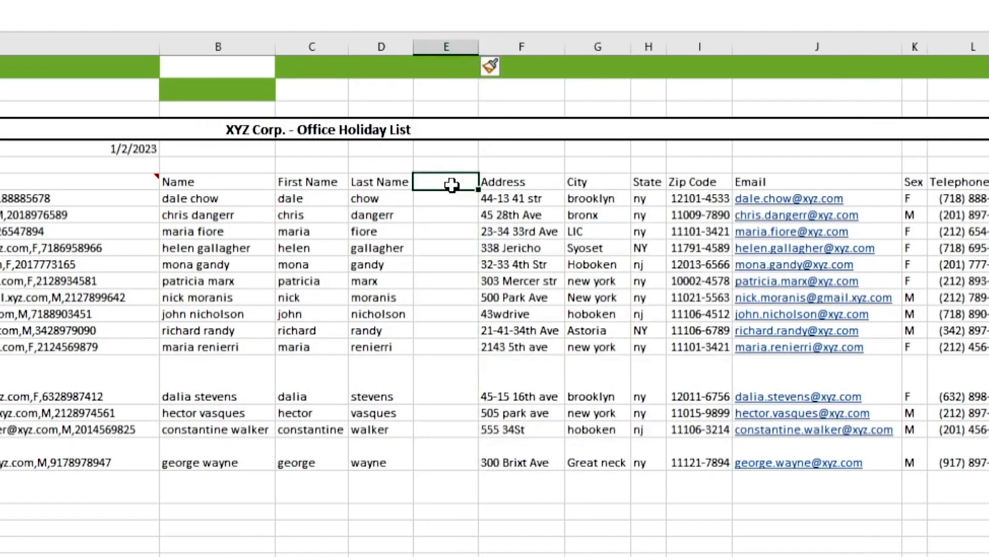
{"action": "type", "text": "Sho"}
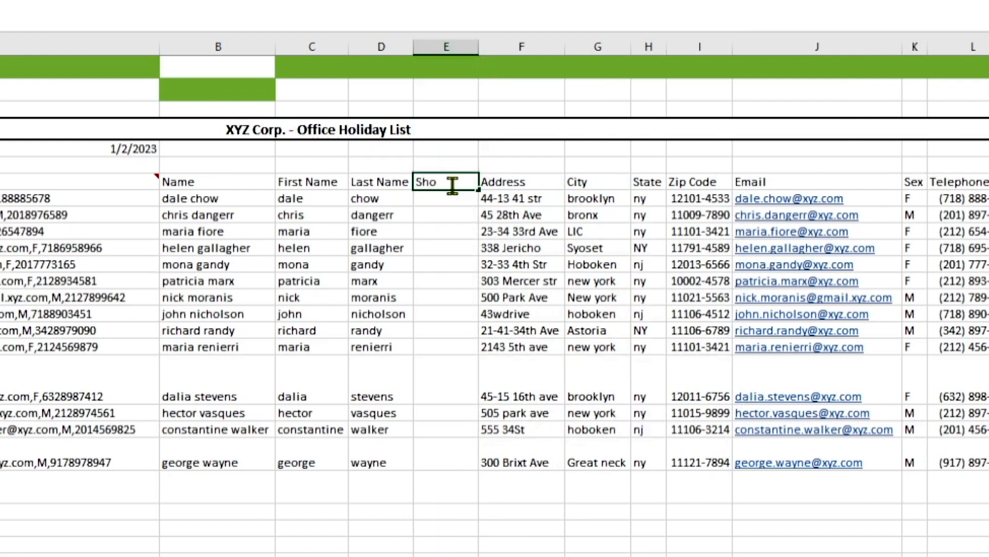
{"action": "type", "text": "rt Nmae"}
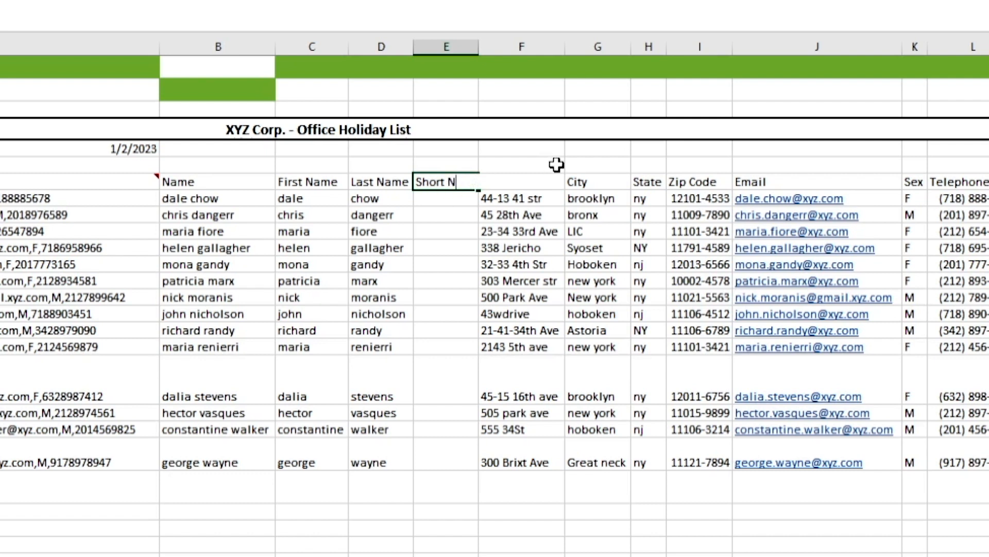
{"action": "key", "text": "Return"}
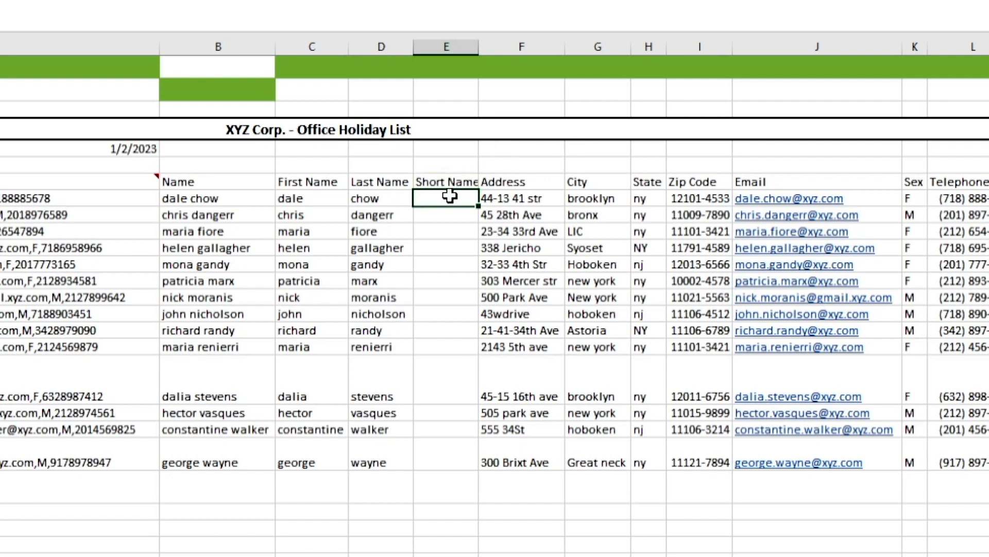
{"action": "double_click", "coordinate": [478, 44]}
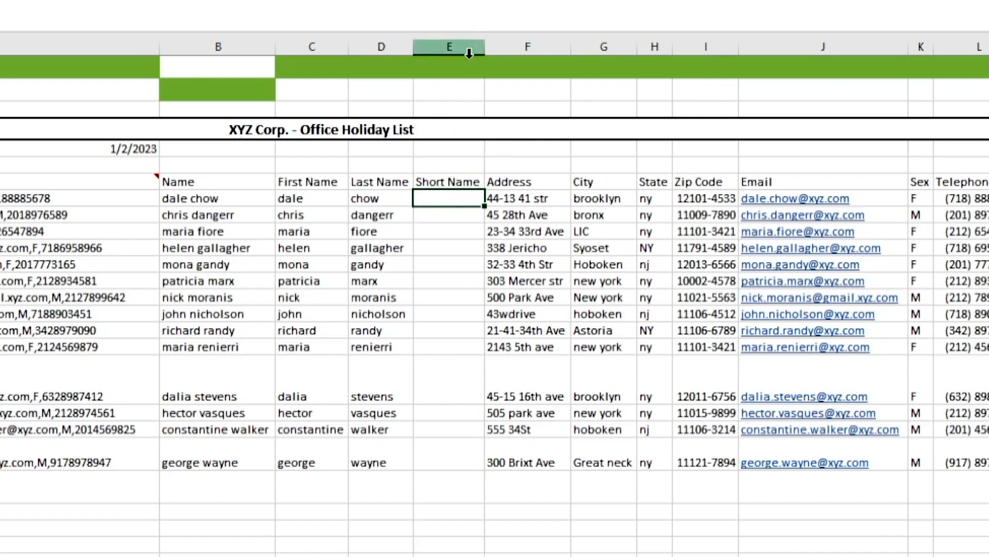
Step: Start the Short Name formula in E8 with UPPER applied to the last name in D8
{"action": "key", "text": "Down"}
{"action": "key", "text": "Down"}
{"action": "left_click", "coordinate": [425, 195]}
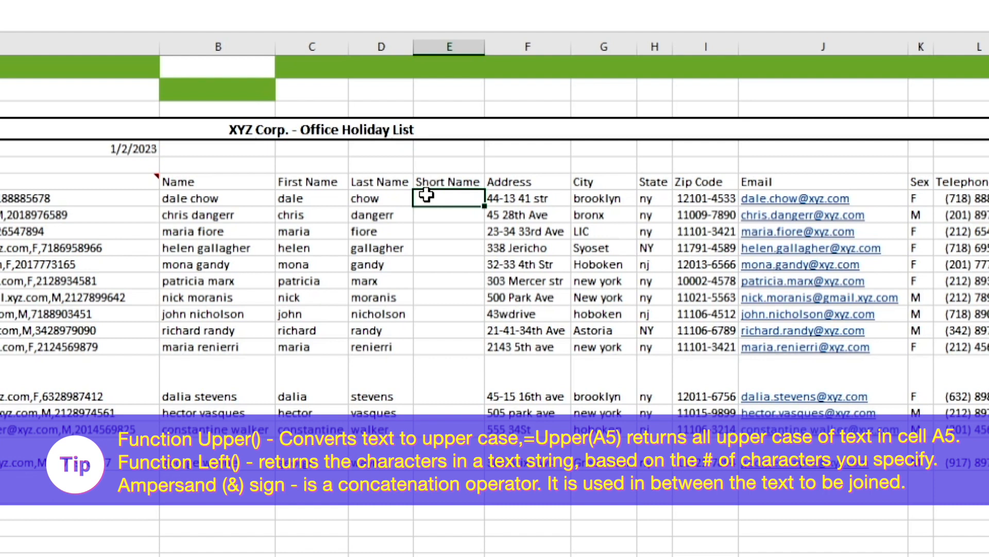
{"action": "type", "text": "=Upper"}
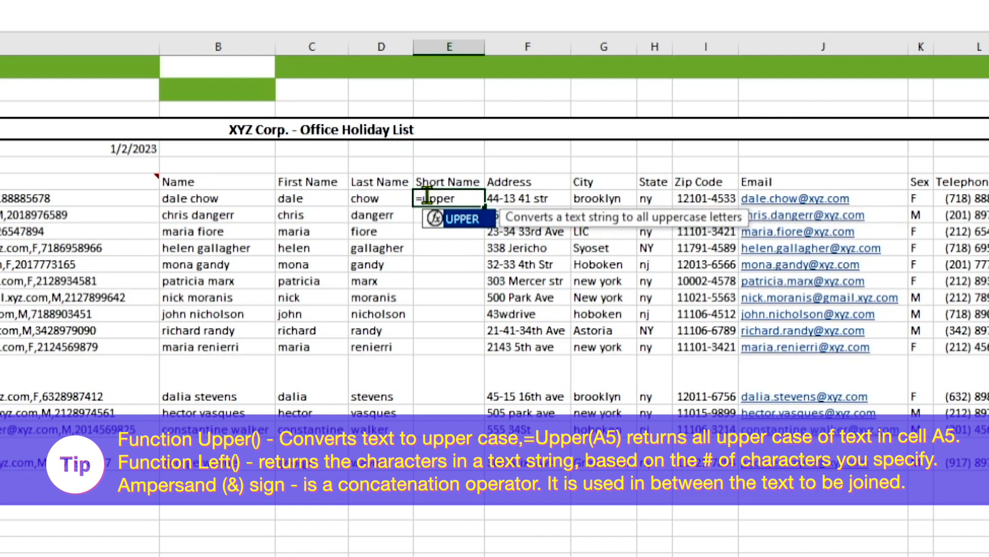
{"action": "type", "text": "("}
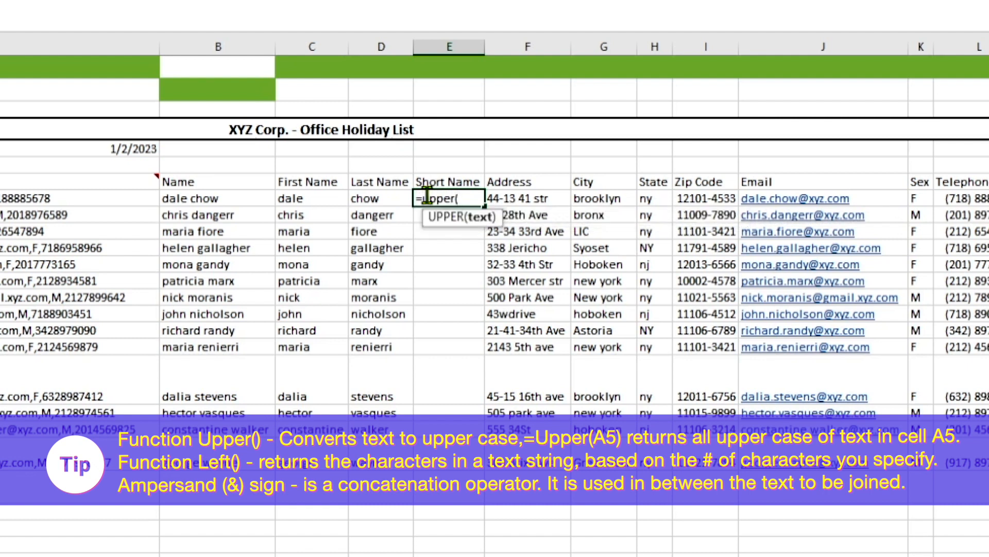
{"action": "left_click", "coordinate": [370, 198]}
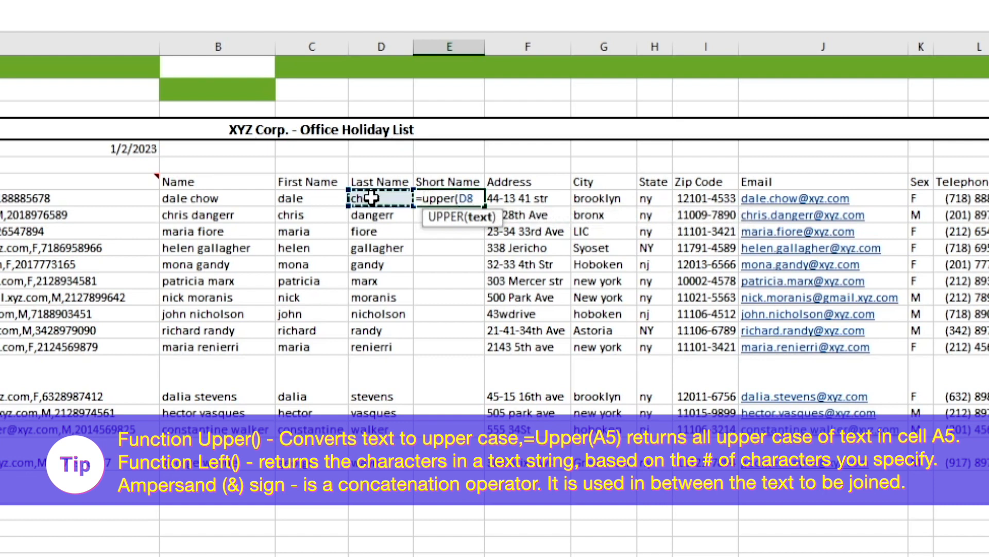
{"action": "type", "text": ")"}
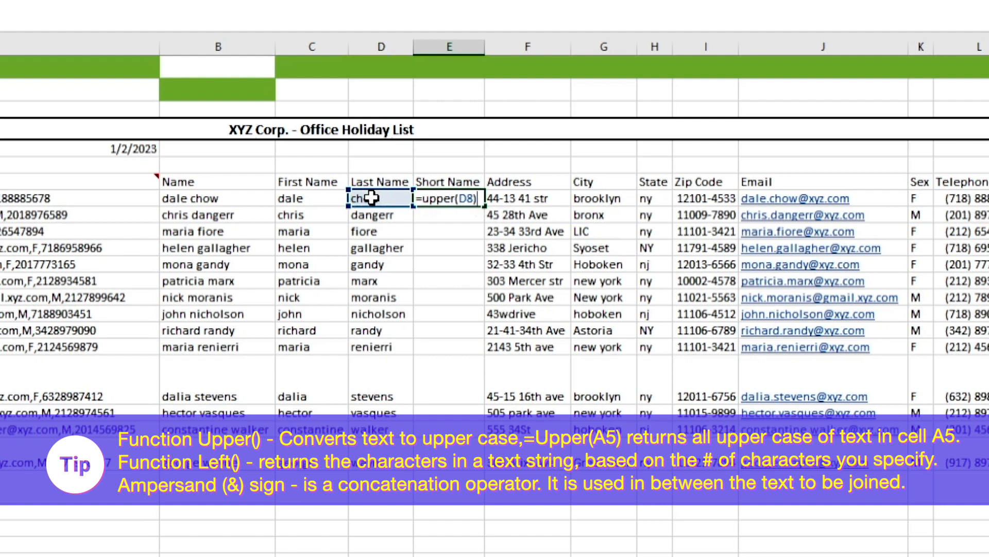
{"action": "type", "text": " &"}
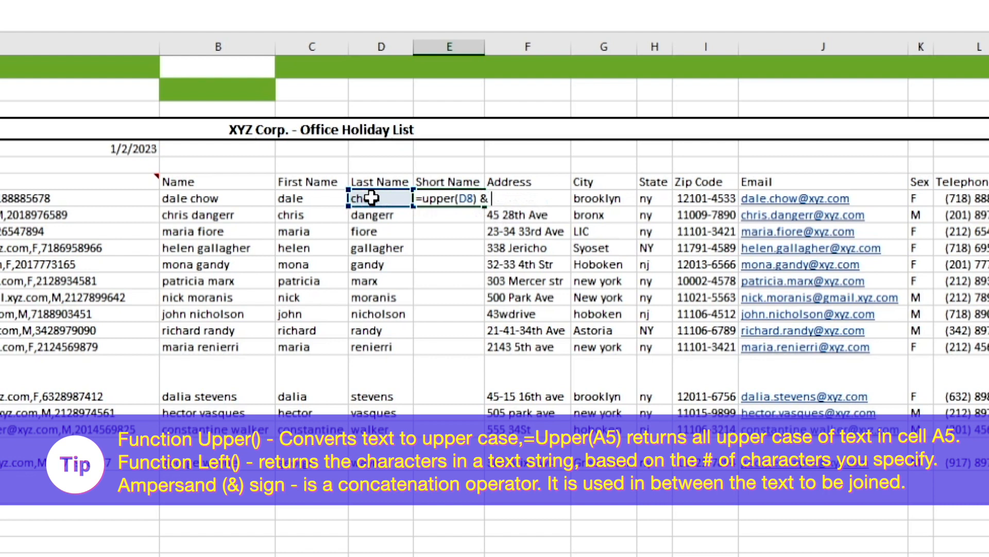
{"action": "type", "text": " \",\""}
Step: Join a comma followed by a space, as quoted text, to the uppercase last name in the E8 formula
{"action": "key", "text": "BackSpace"}
{"action": "type", "text": "\" &"}
Step: Concatenate the first three characters of the first name in C8, in uppercase, using UPPER(LEFT(C8,3))
{"action": "type", "text": "upp"}
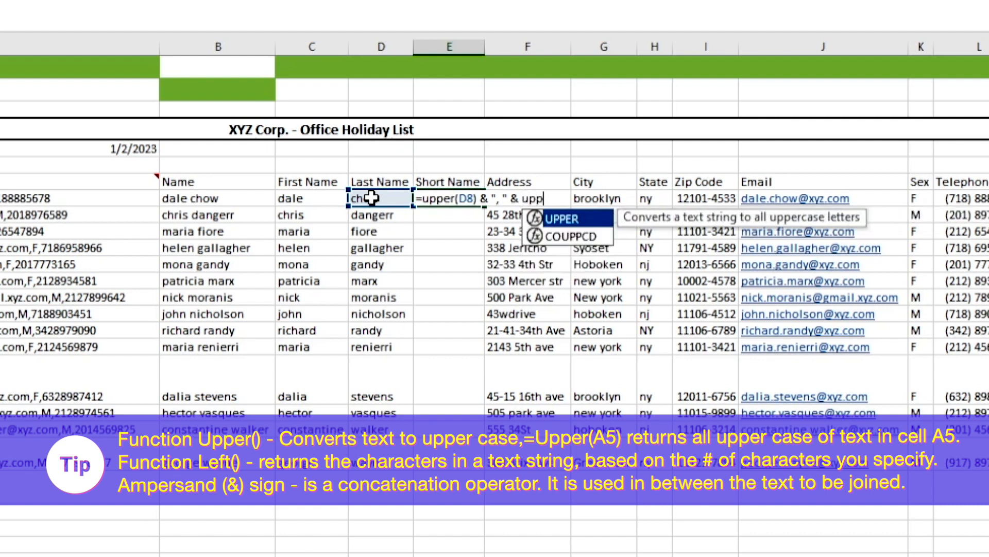
{"action": "type", "text": "er"}
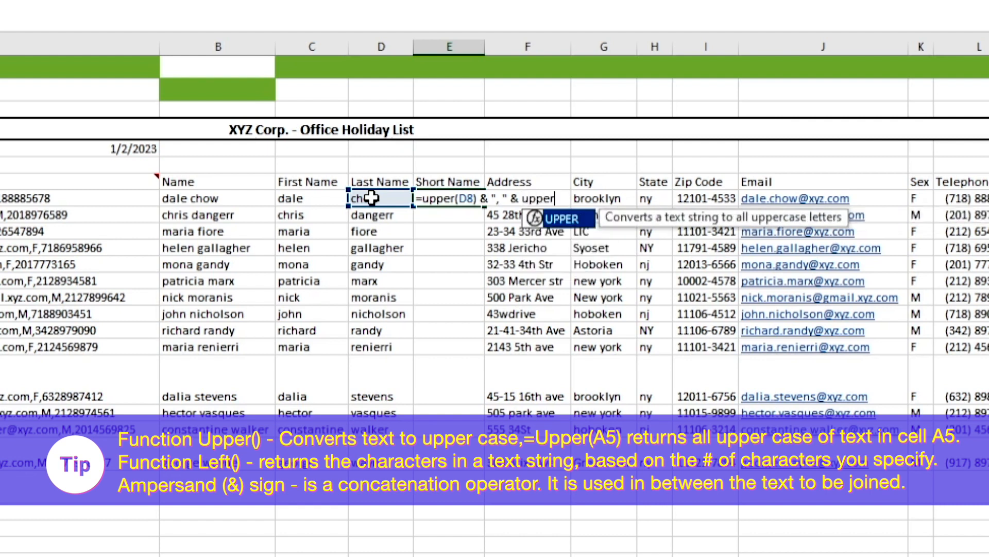
{"action": "type", "text": "("}
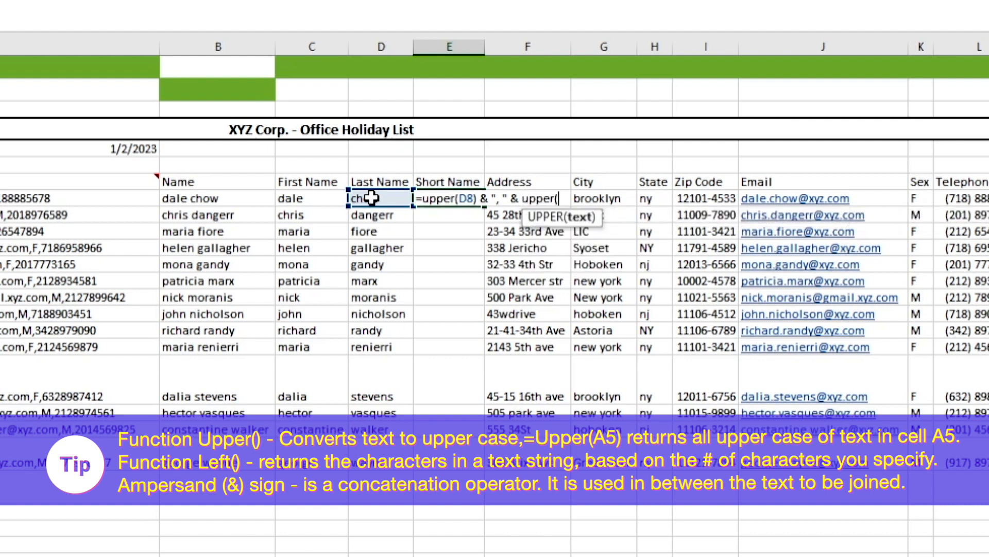
{"action": "type", "text": "left"}
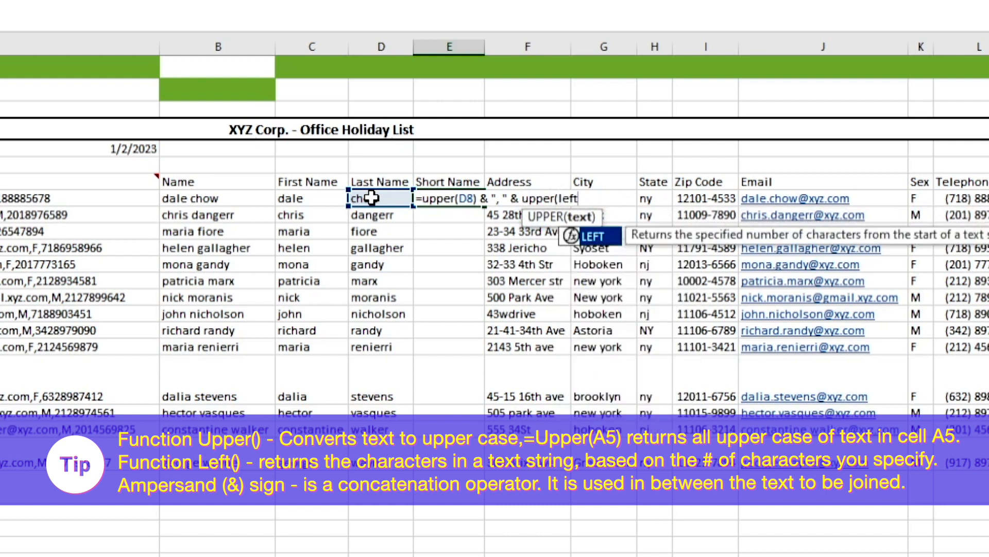
{"action": "type", "text": "("}
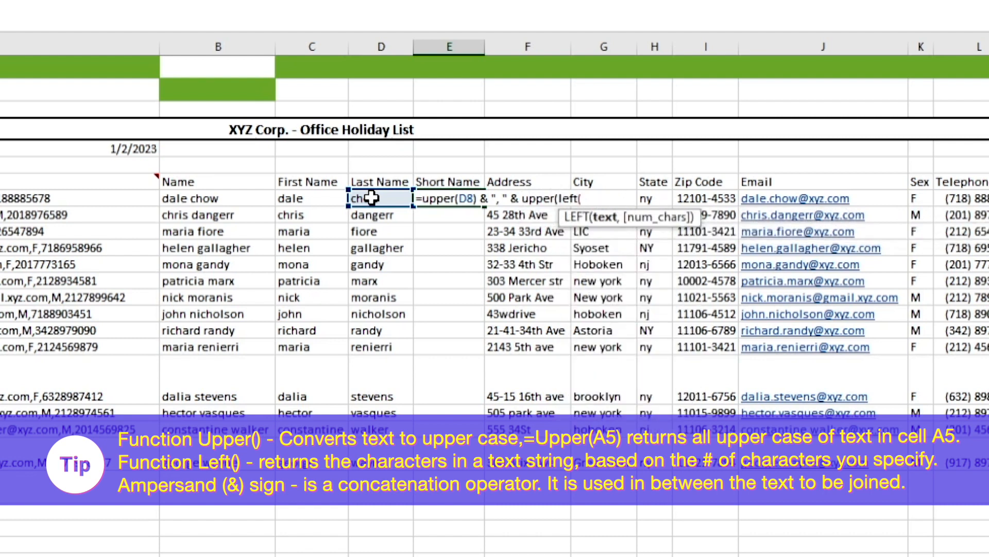
{"action": "left_click", "coordinate": [314, 199]}
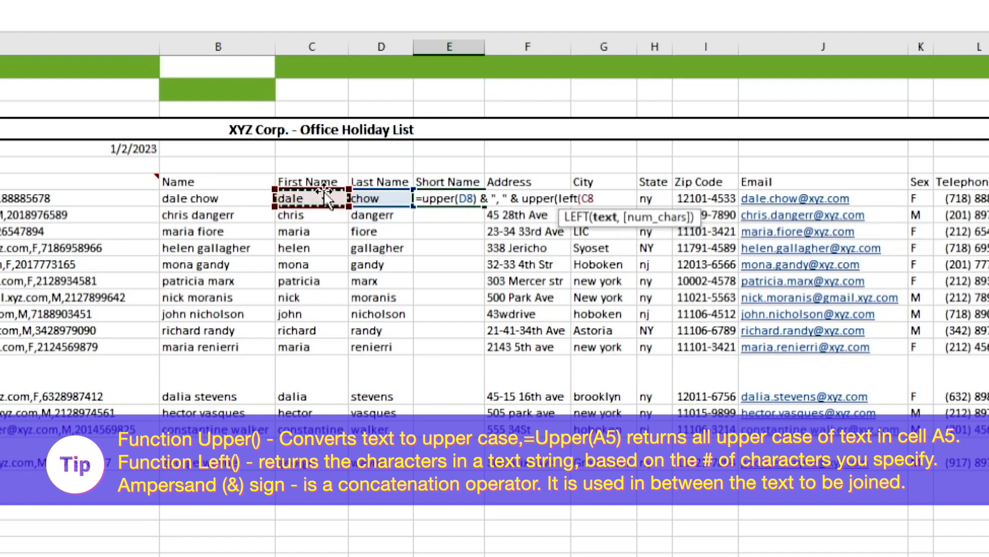
{"action": "type", "text": ",3"}
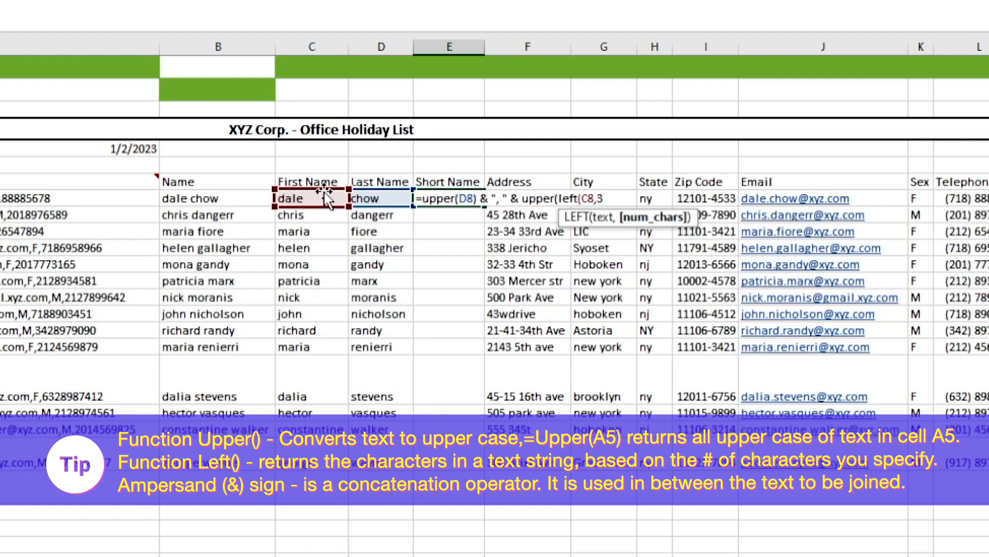
{"action": "type", "text": "))"}
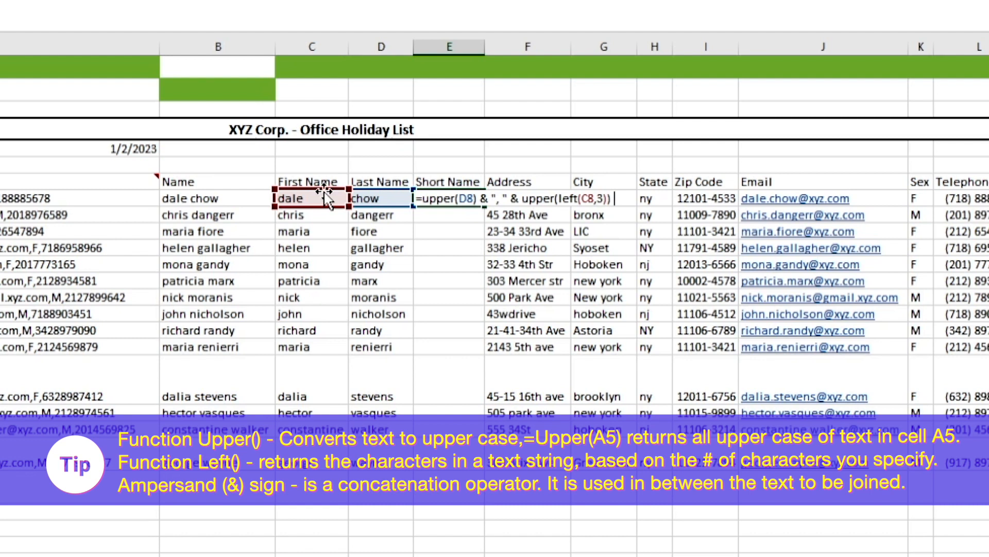
Step: Append a period as quoted text to the end of the Short Name formula and enter it
{"action": "type", "text": "&\".\""}
{"action": "key", "text": "Return"}
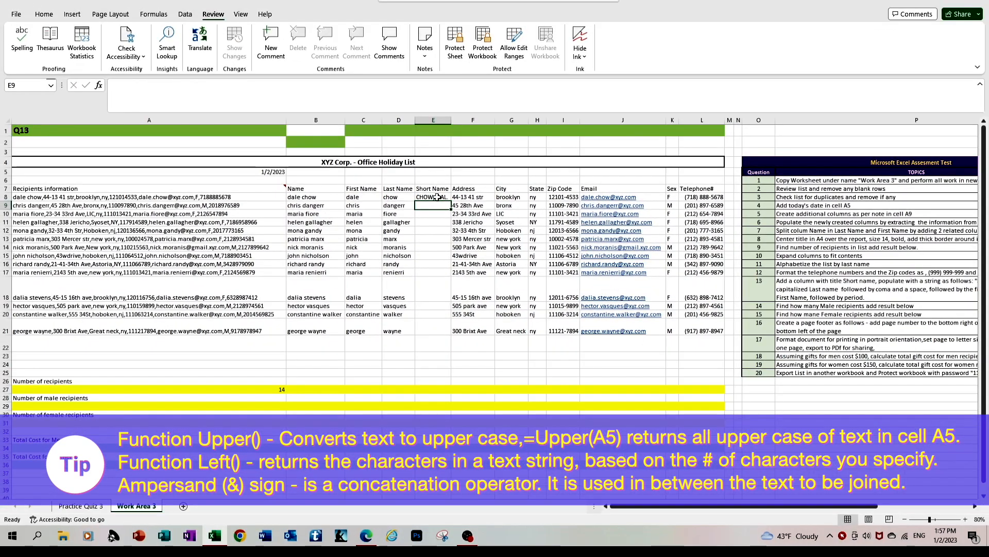
Step: Copy the Short Name formula from E8 to the remaining recipients in E9:E21
{"action": "left_click", "coordinate": [437, 197]}
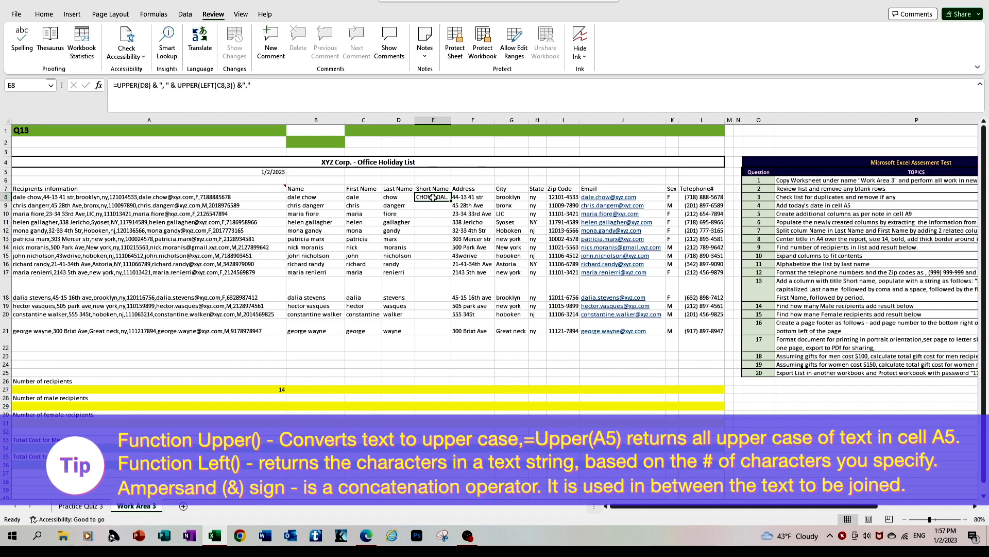
{"action": "key", "text": "ctrl+c"}
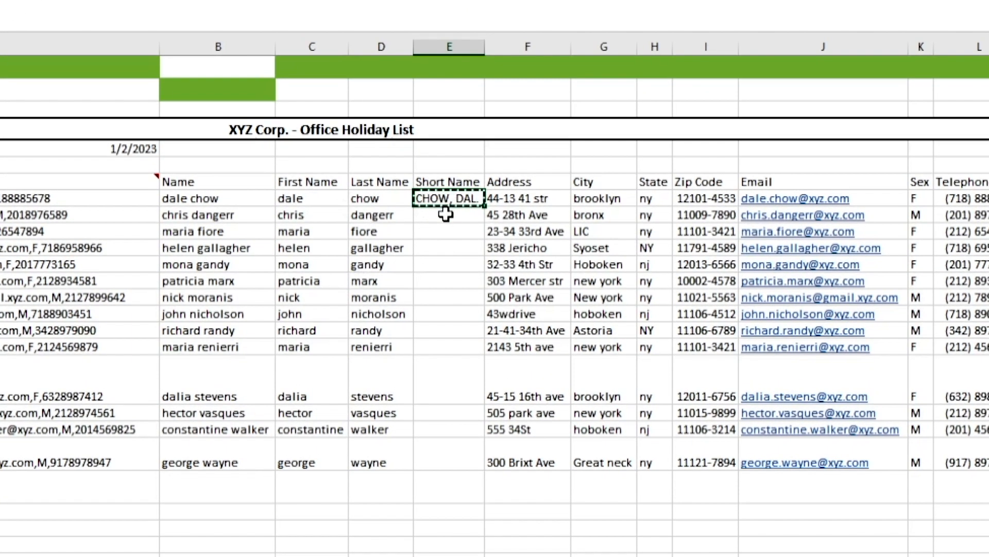
{"action": "left_click_drag", "start_coordinate": [431, 205], "coordinate": [438, 452]}
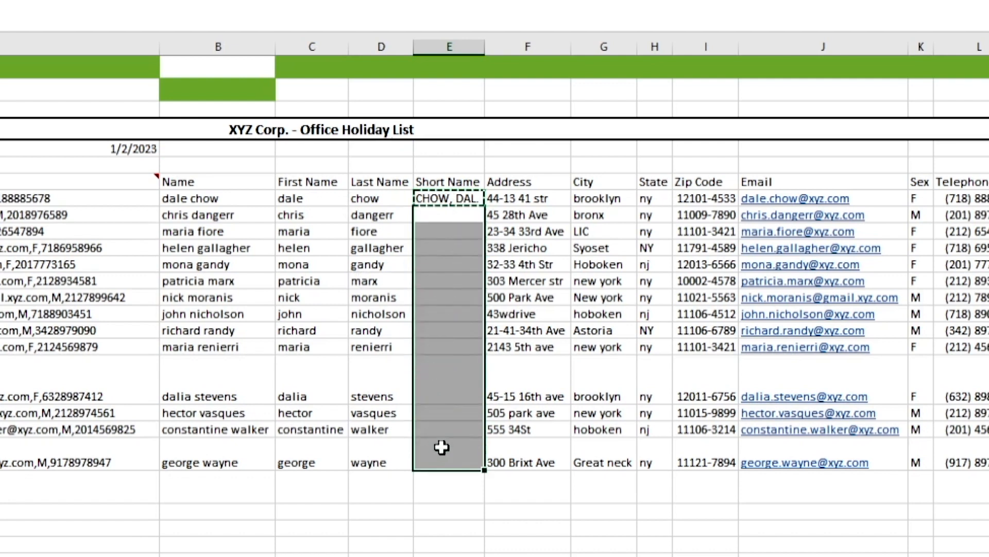
{"action": "key", "text": "ctrl+v"}
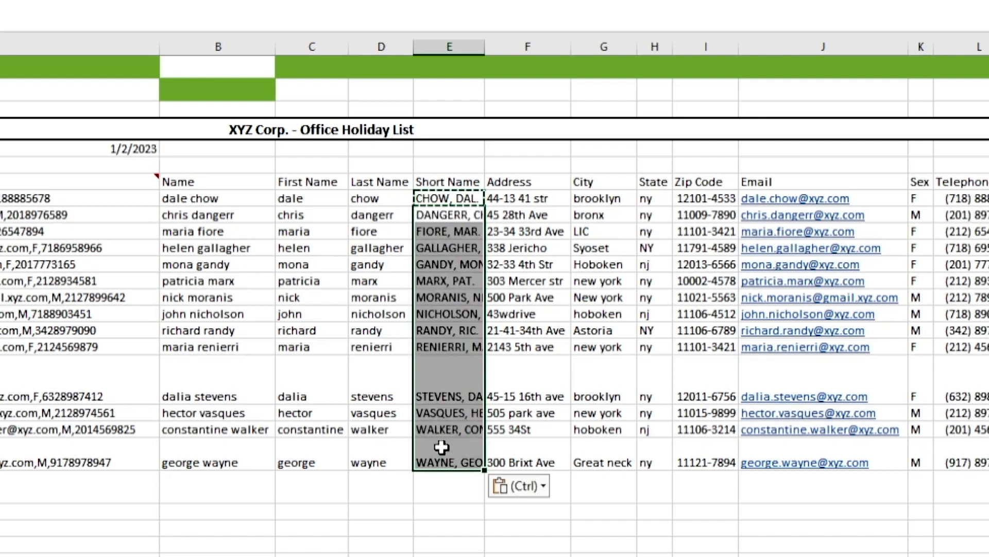
Step: Fit the Short Name column to its contents, and select the status cell of question 13 in the assessment checklist
{"action": "left_click", "coordinate": [450, 47]}
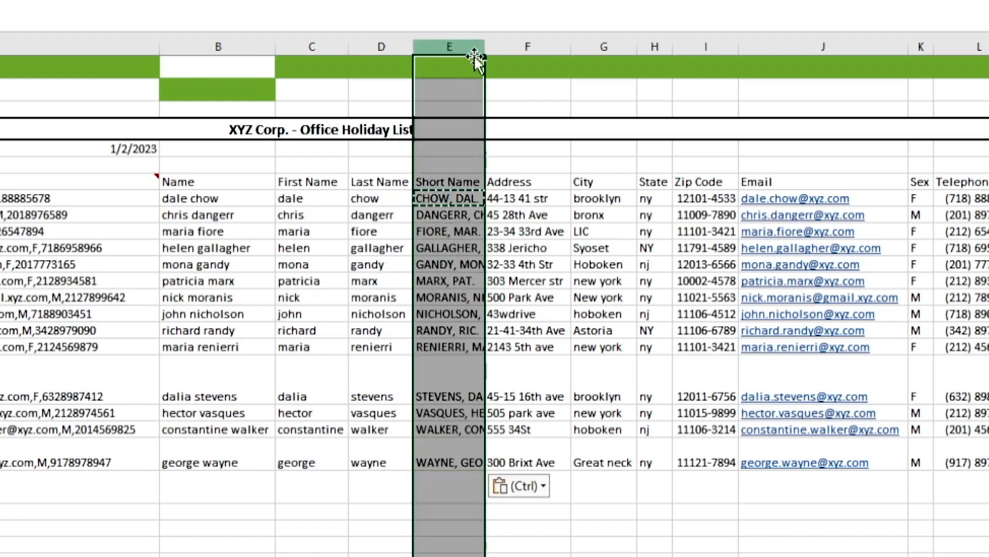
{"action": "double_click", "coordinate": [483, 52]}
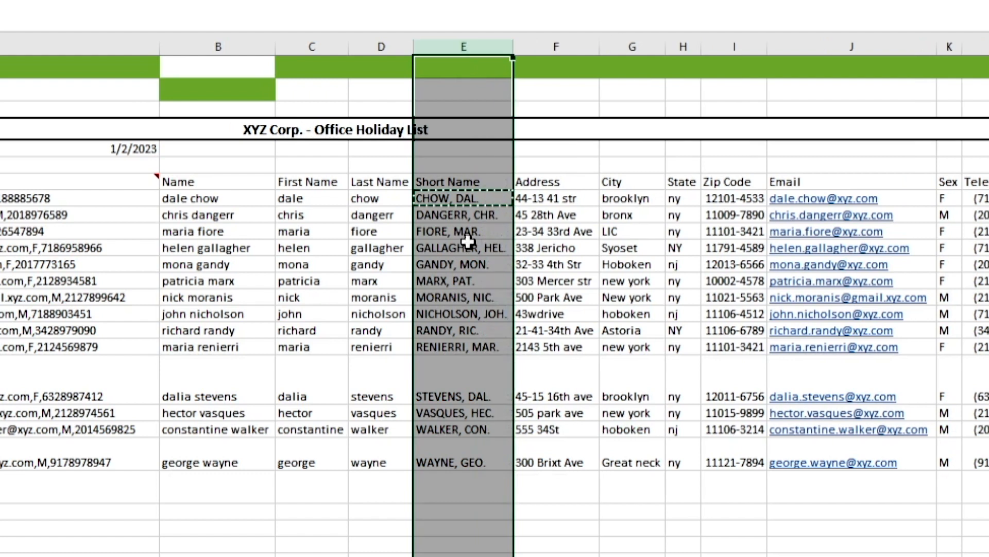
{"action": "left_click", "coordinate": [468, 280]}
{"action": "key", "text": "Escape"}
{"action": "left_click", "coordinate": [495, 514]}
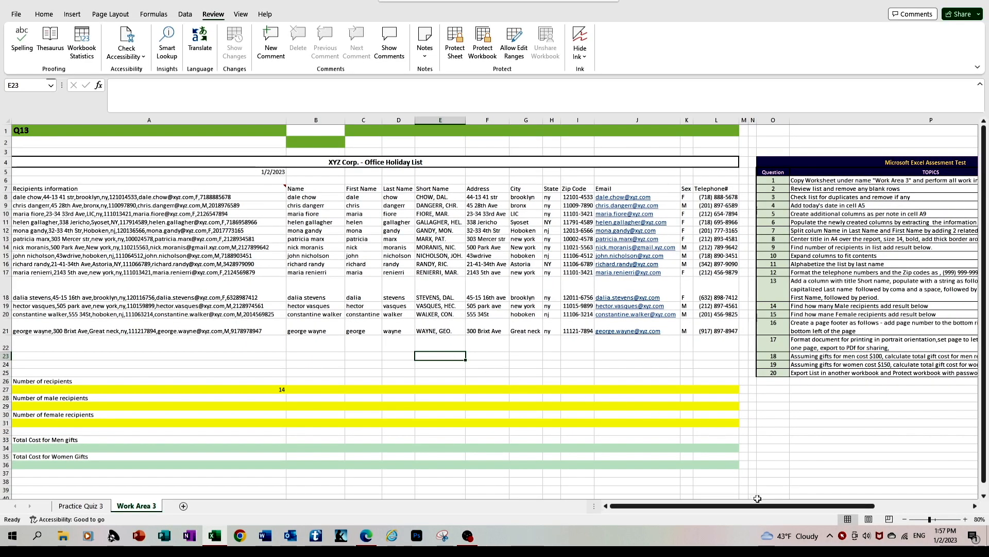
{"action": "left_click_drag", "start_coordinate": [769, 509], "coordinate": [810, 509]}
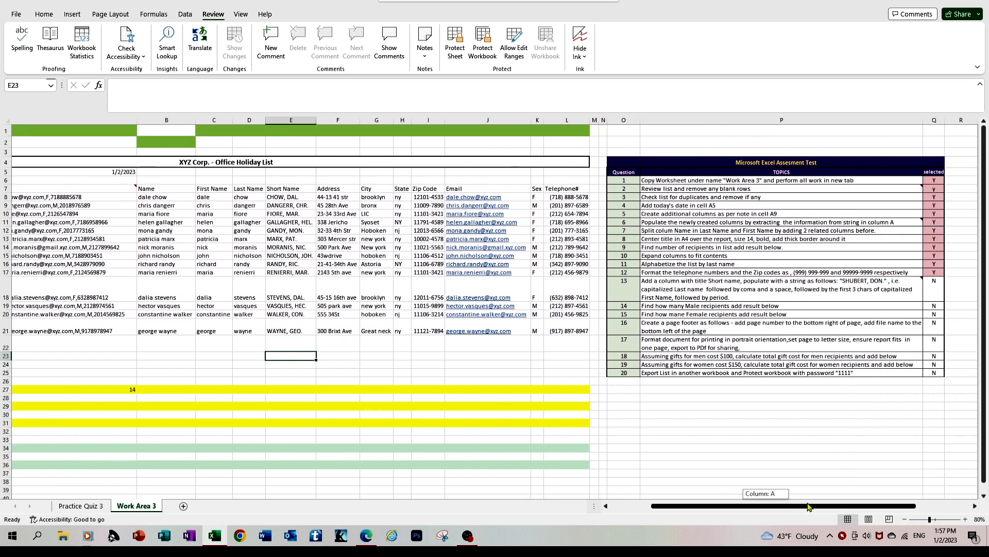
{"action": "left_click", "coordinate": [927, 287]}
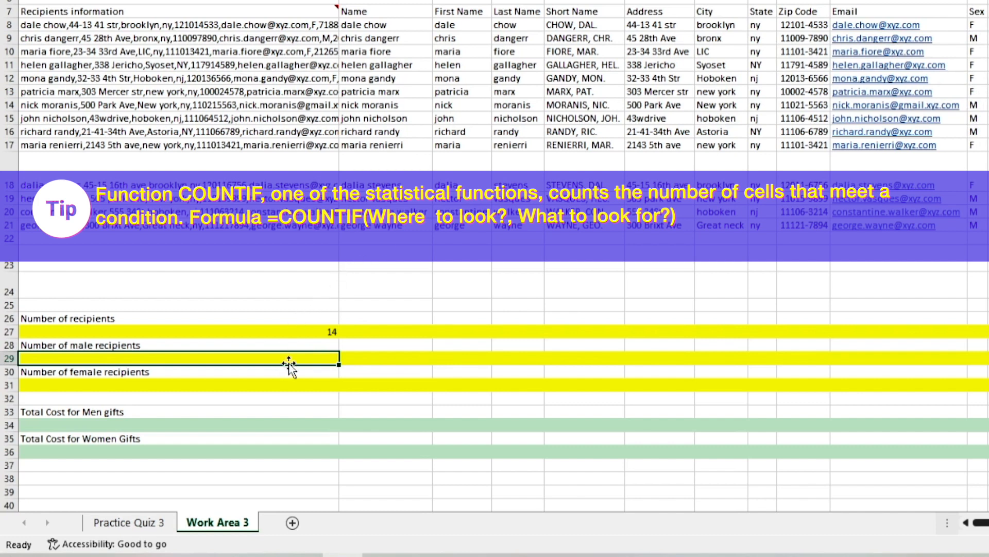
Step: Count the male recipients in A29 with a COUNTIF formula over the Sex range K8:K21 and the criterion "M"
{"action": "type", "text": "=count"}
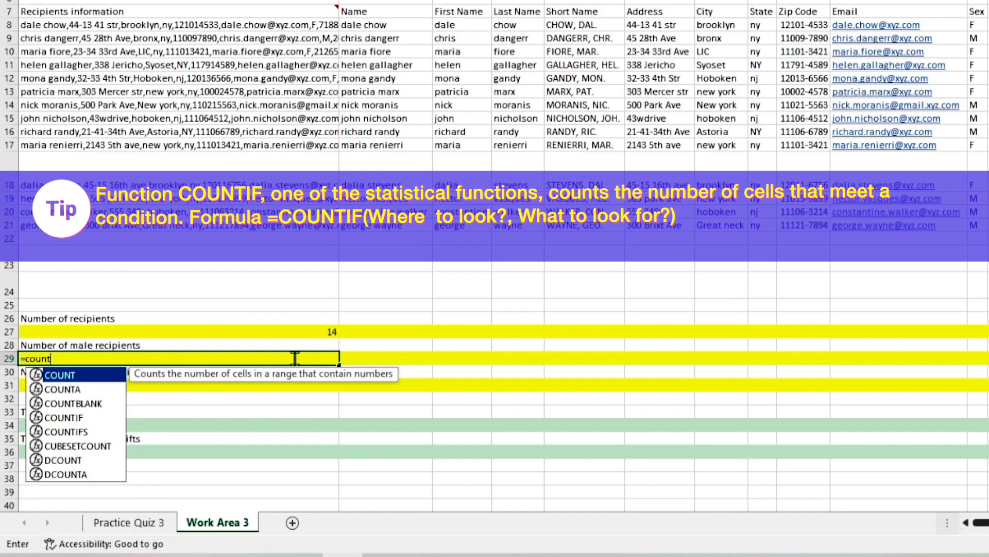
{"action": "type", "text": "if"}
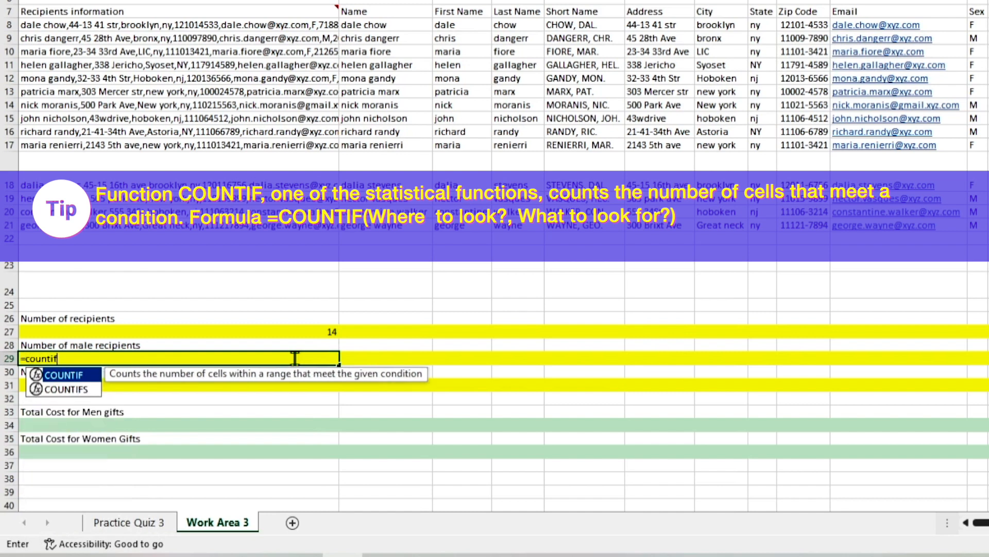
{"action": "type", "text": "("}
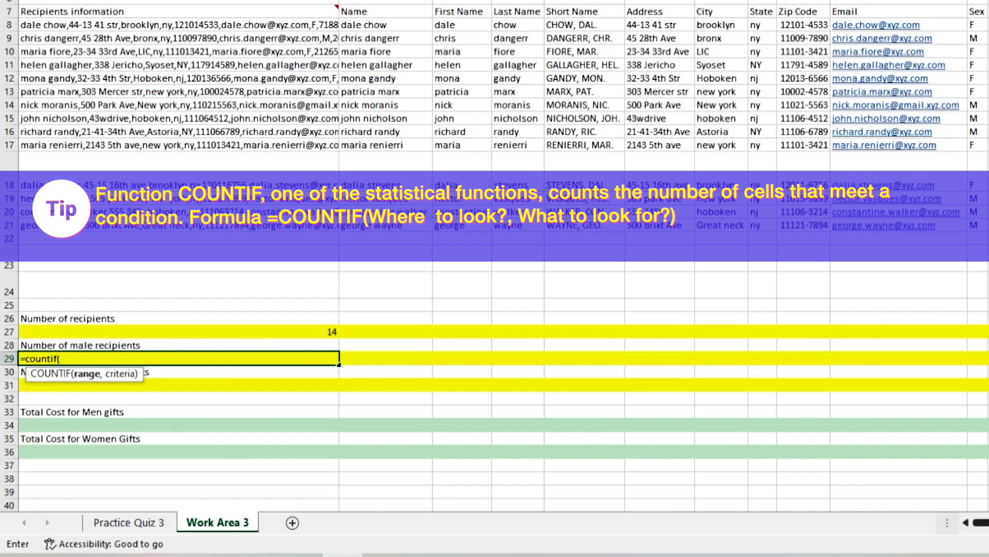
{"action": "left_click", "coordinate": [342, 555]}
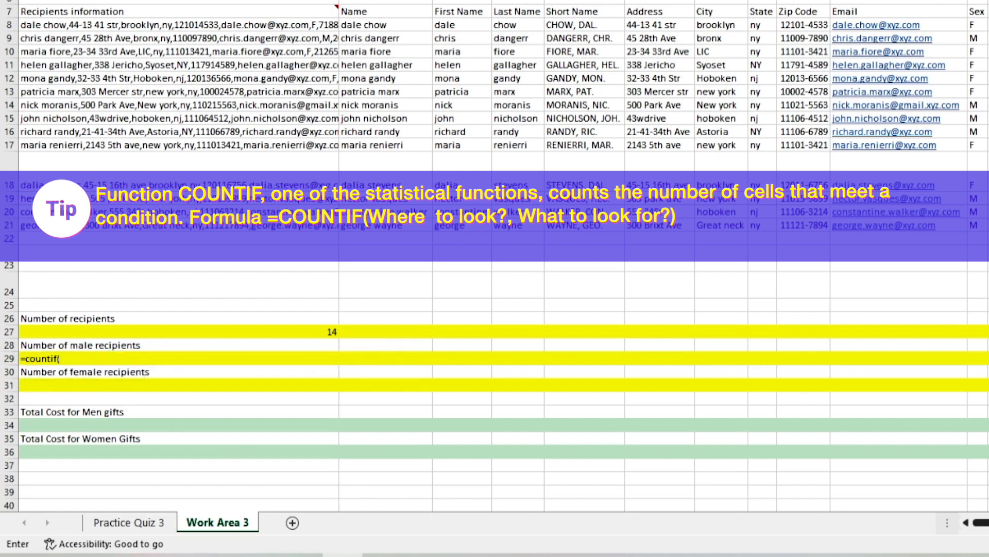
{"action": "left_click", "coordinate": [85, 356]}
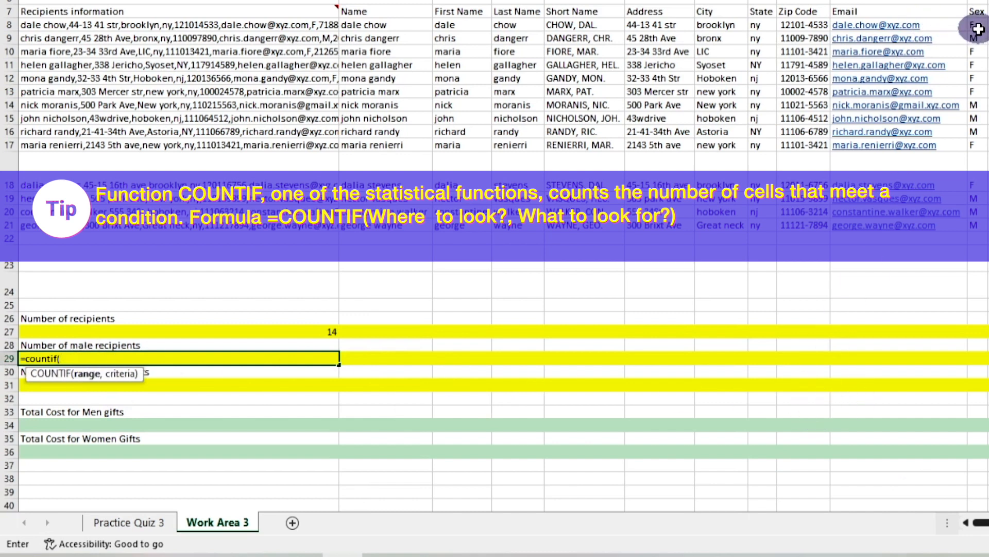
{"action": "left_click_drag", "start_coordinate": [978, 29], "coordinate": [970, 226]}
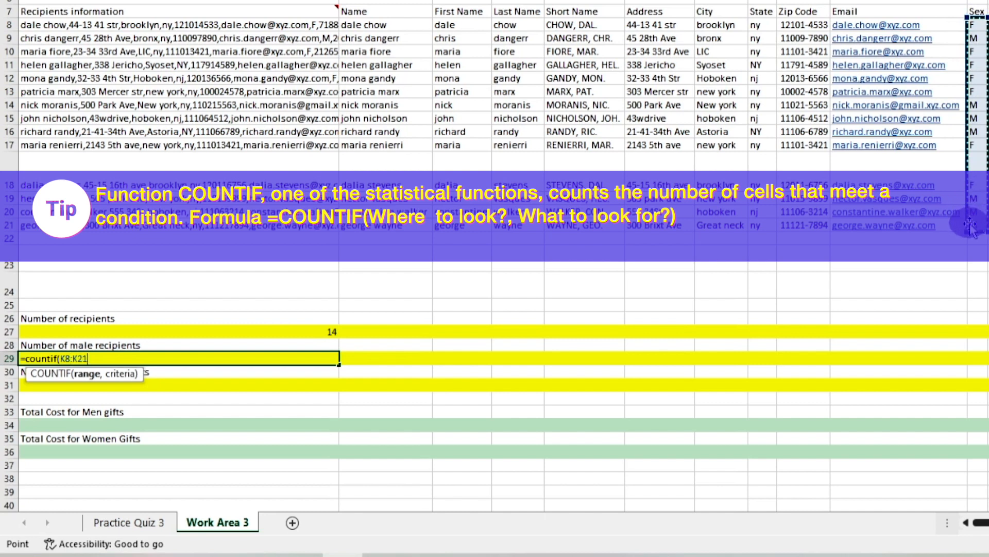
{"action": "type", "text": ","}
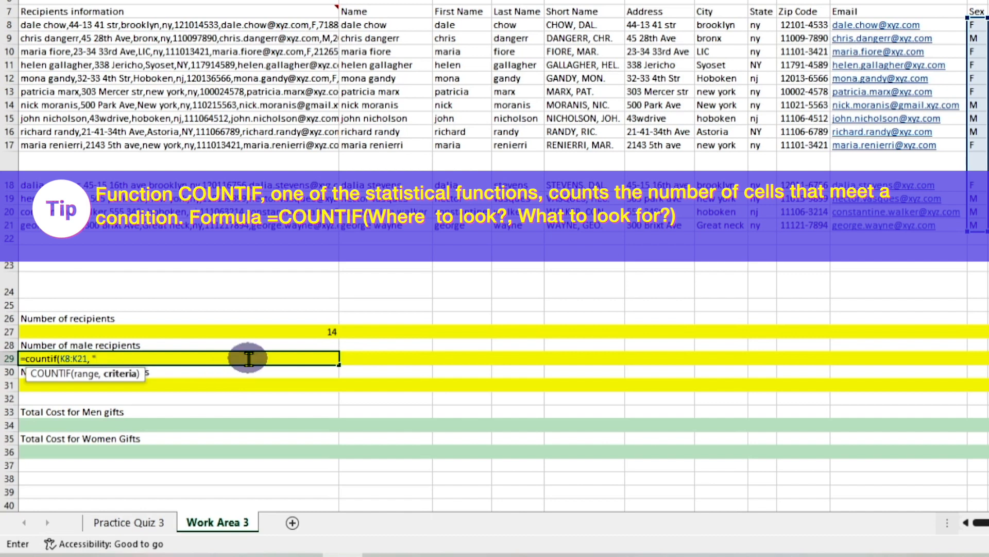
{"action": "type", "text": "M\""}
{"action": "key", "text": "Return"}
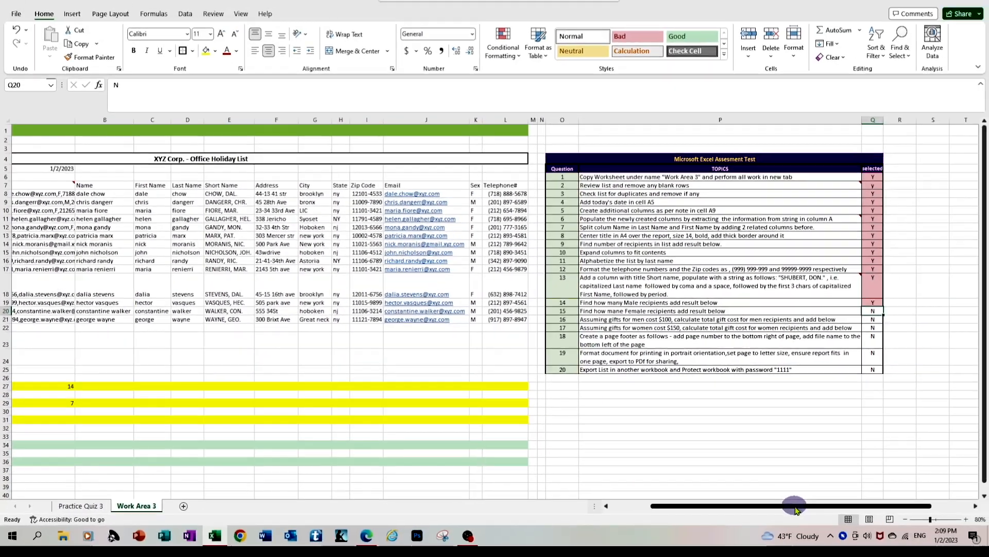
Step: Edit the question label in cell A1 and return to the cell for the number of female recipients
{"action": "left_click_drag", "start_coordinate": [793, 506], "coordinate": [702, 516]}
{"action": "double_click", "coordinate": [70, 129]}
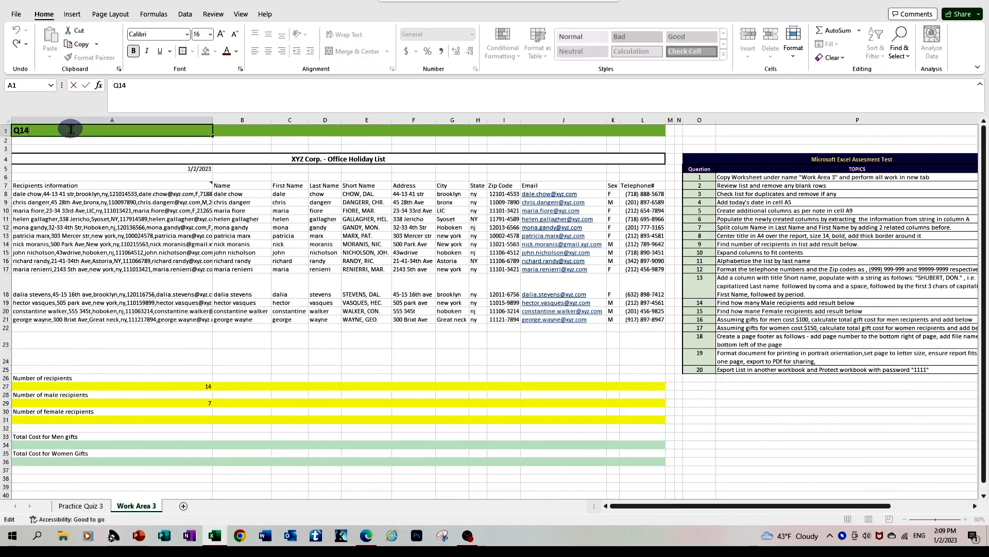
{"action": "key", "text": "Return"}
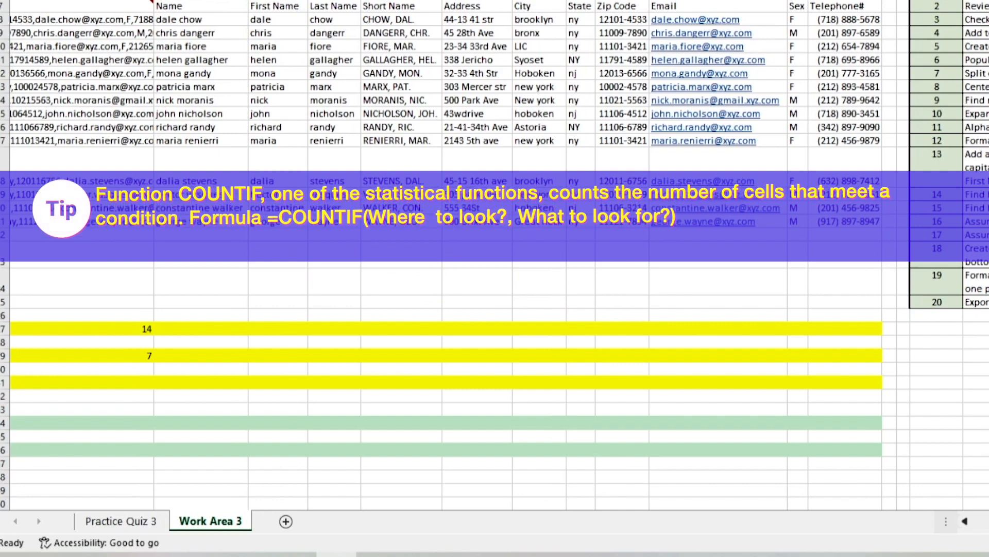
{"action": "left_click_drag", "start_coordinate": [988, 521], "coordinate": [979, 520]}
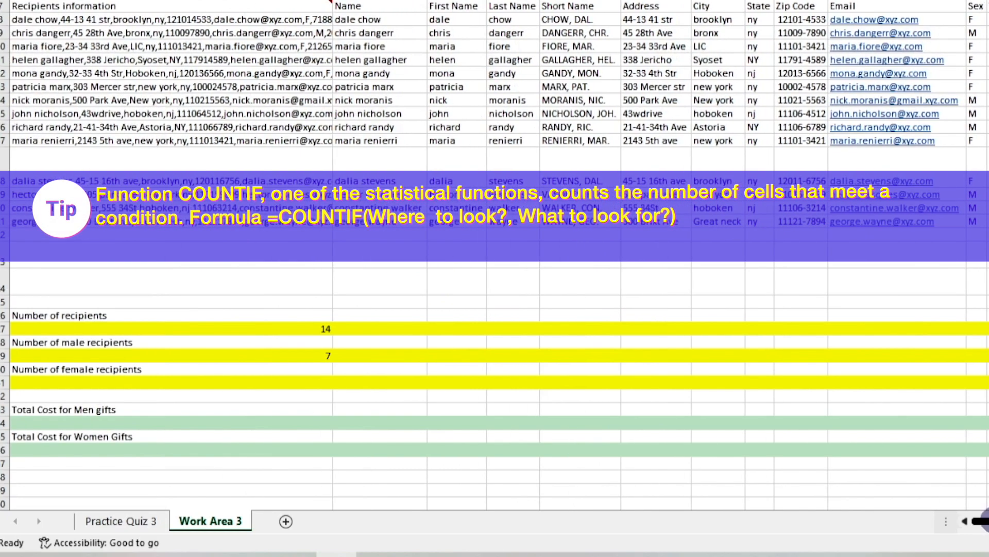
Step: Count the female recipients in A31 with a COUNTIF over K8:K21 and criterion "F", and select question 15's status cell in the checklist
{"action": "left_click", "coordinate": [297, 384]}
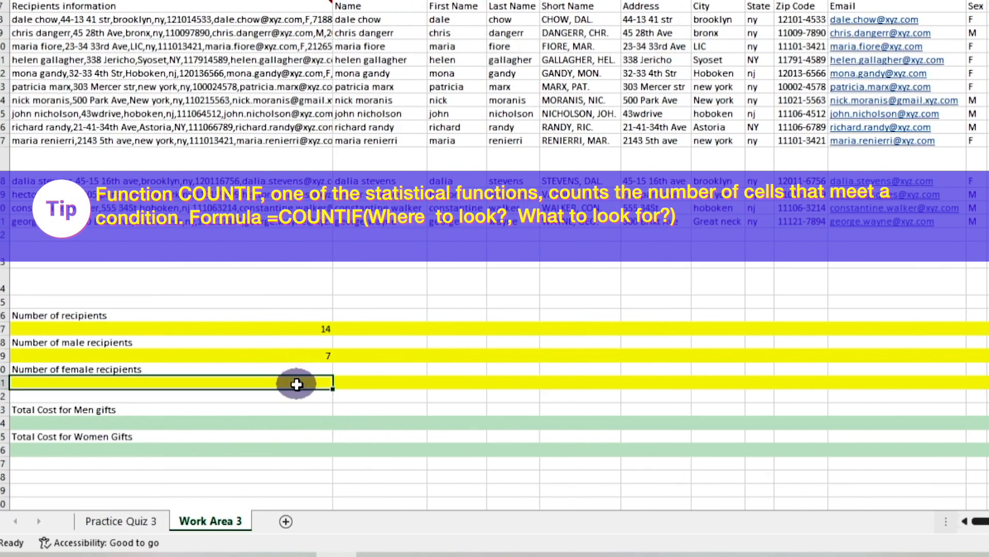
{"action": "type", "text": "=c"}
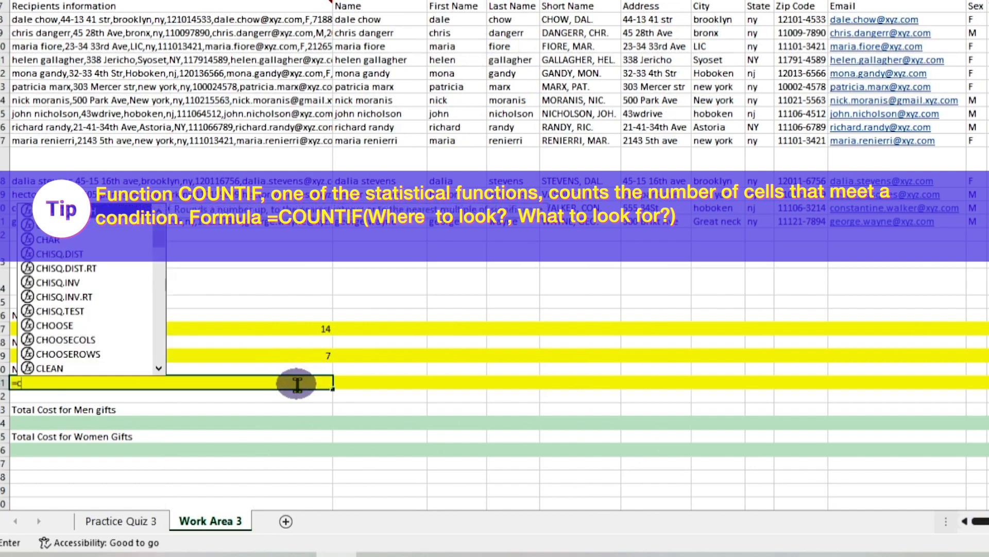
{"action": "type", "text": "ount"}
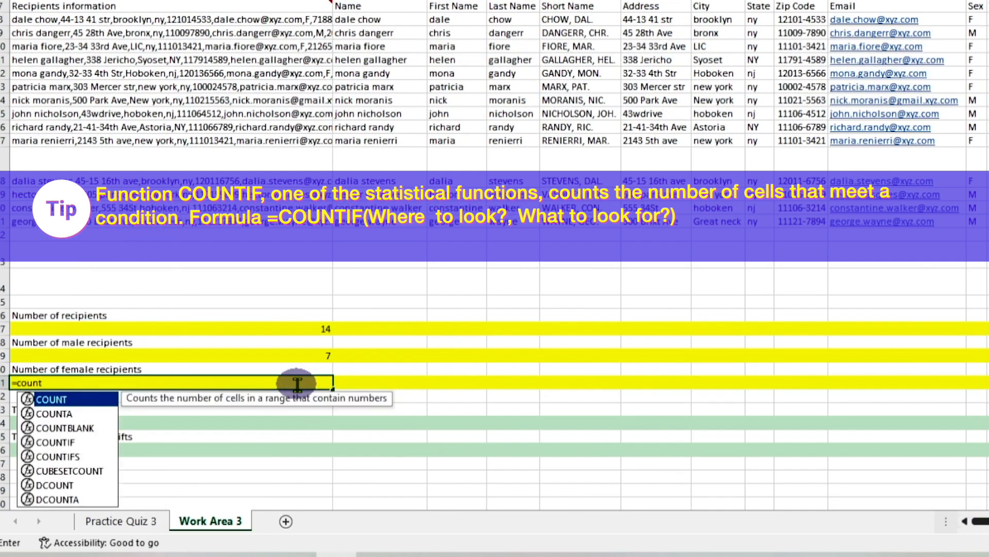
{"action": "type", "text": "if"}
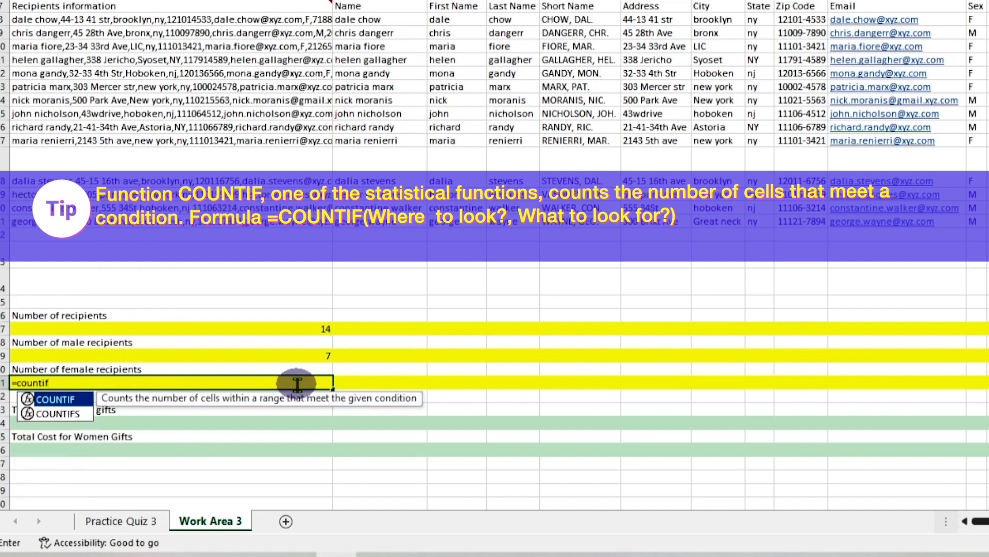
{"action": "type", "text": "("}
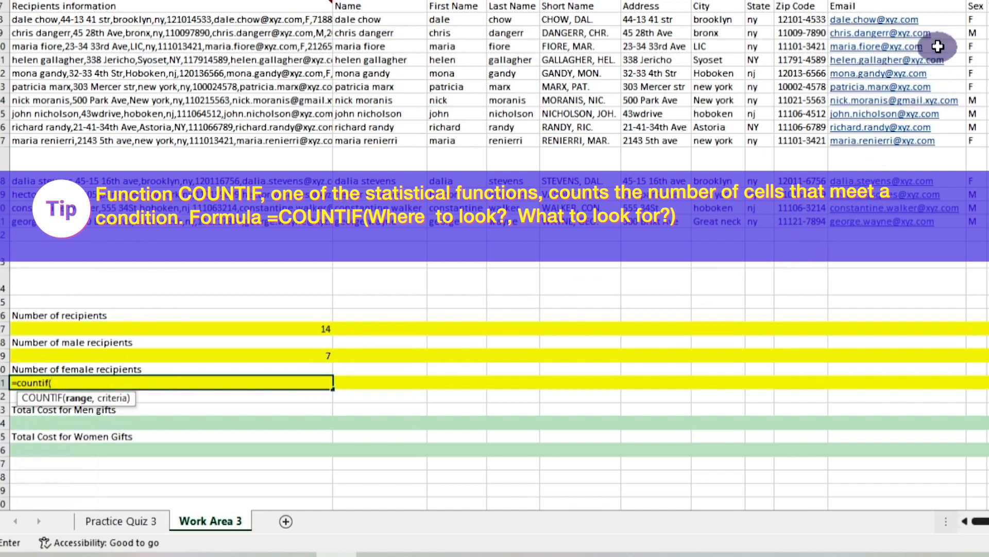
{"action": "left_click_drag", "start_coordinate": [973, 21], "coordinate": [980, 227]}
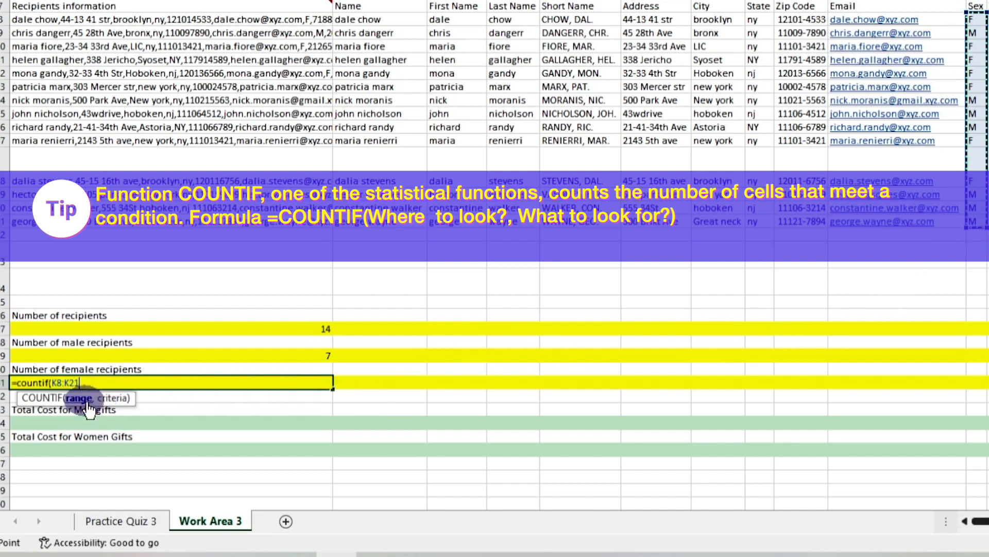
{"action": "type", "text": ", \""}
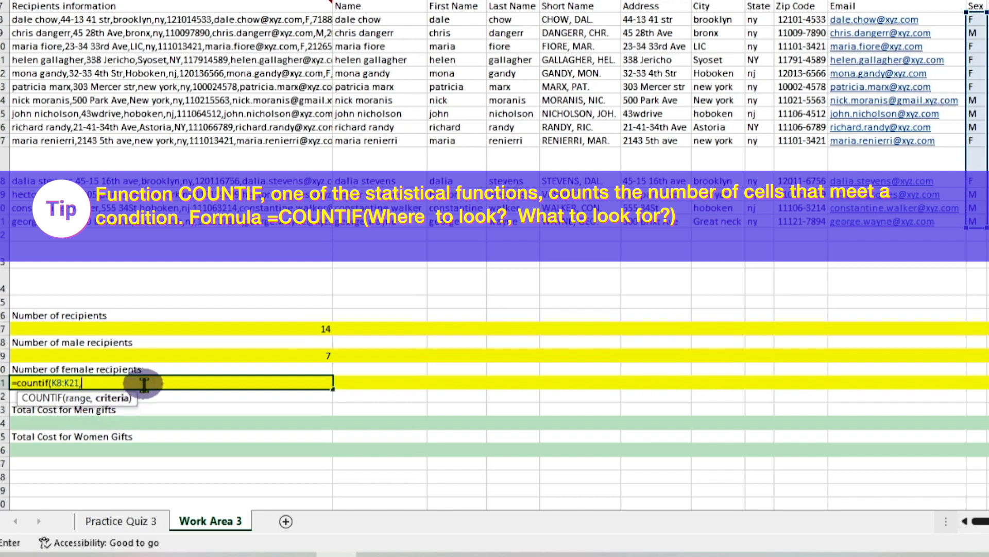
{"action": "type", "text": "F\")"}
{"action": "key", "text": "Return"}
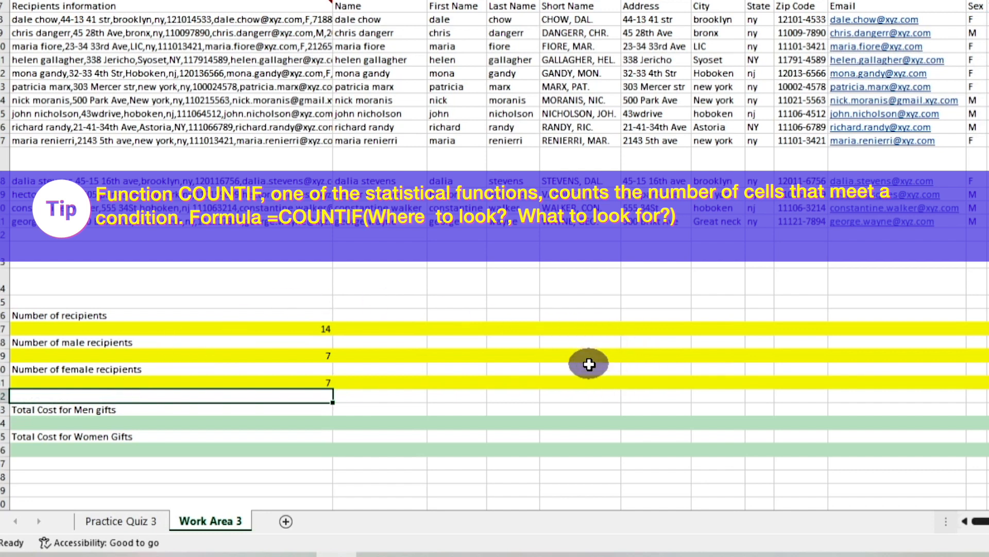
{"action": "left_click_drag", "start_coordinate": [982, 519], "coordinate": [984, 518]}
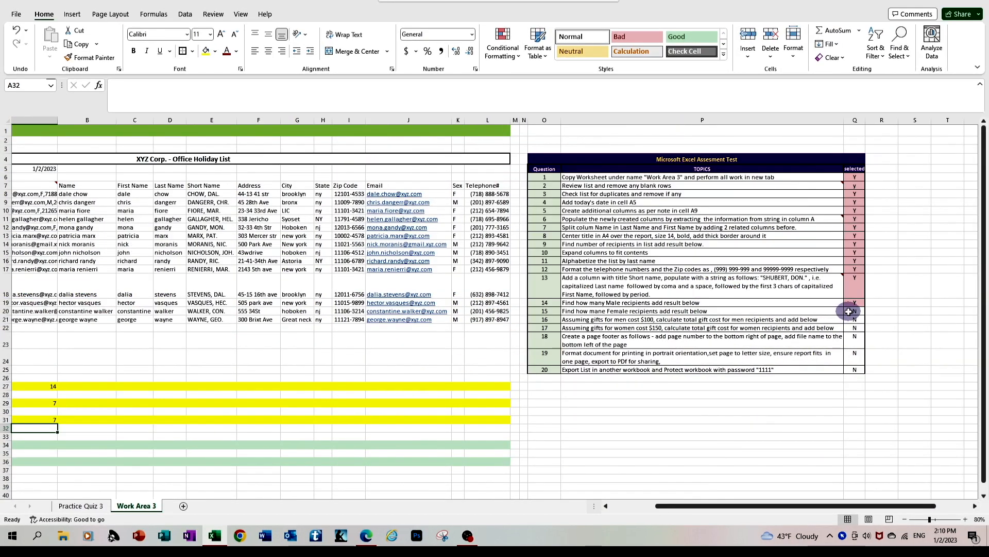
{"action": "left_click", "coordinate": [851, 311]}
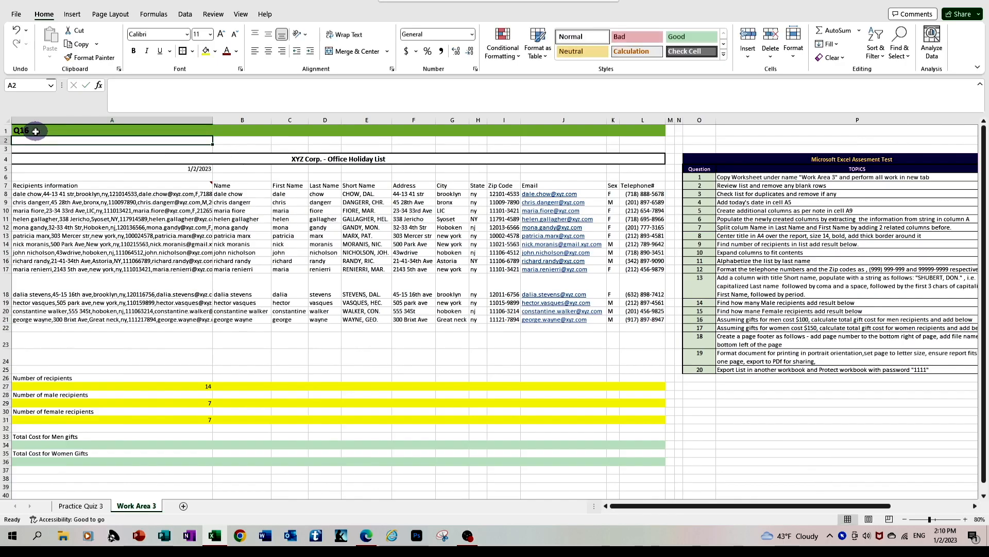
Step: Calculate the total cost of men's gifts in A34 as A29*100 and apply the dollar accounting format
{"action": "left_click_drag", "start_coordinate": [680, 509], "coordinate": [733, 502]}
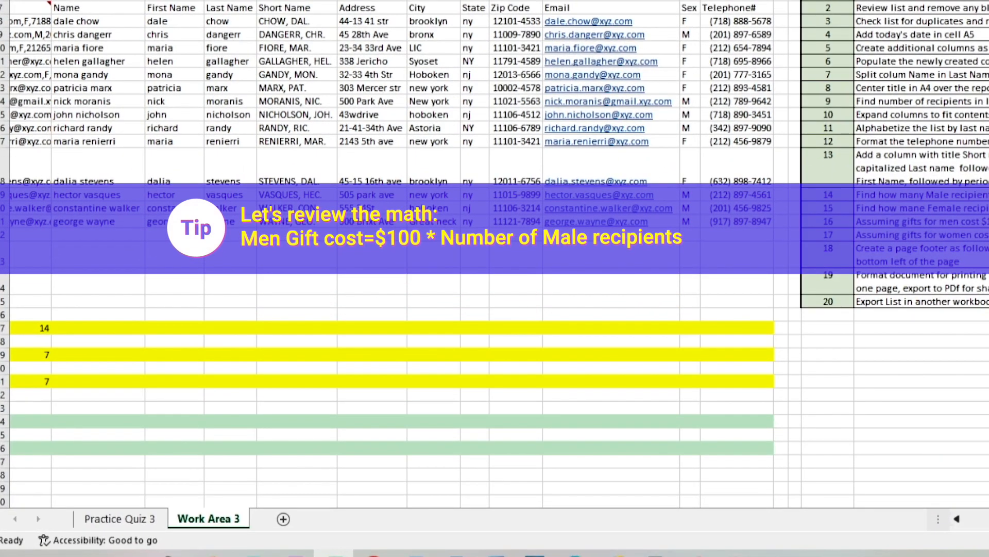
{"action": "scroll", "coordinate": [495, 253], "scroll_direction": "left", "scroll_amount": 5}
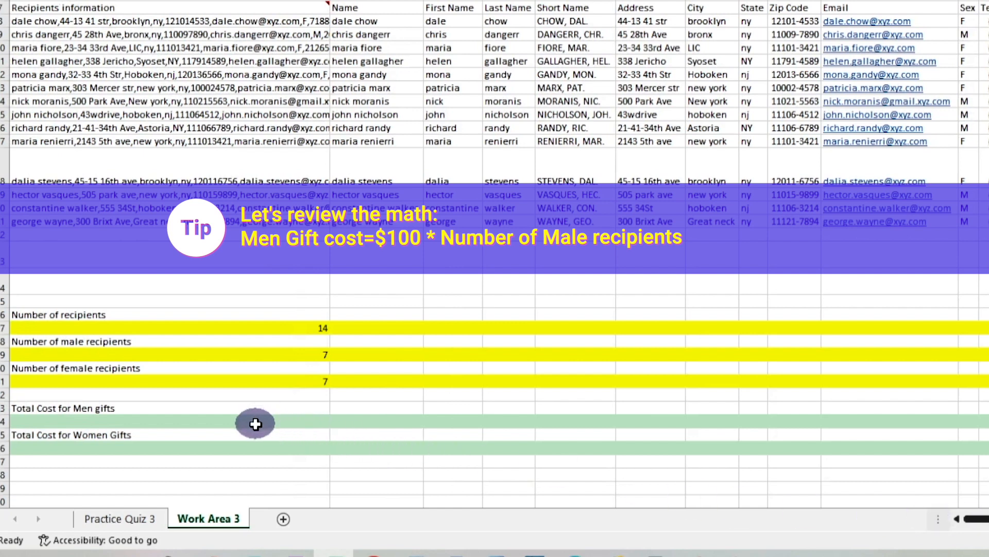
{"action": "left_click", "coordinate": [290, 423]}
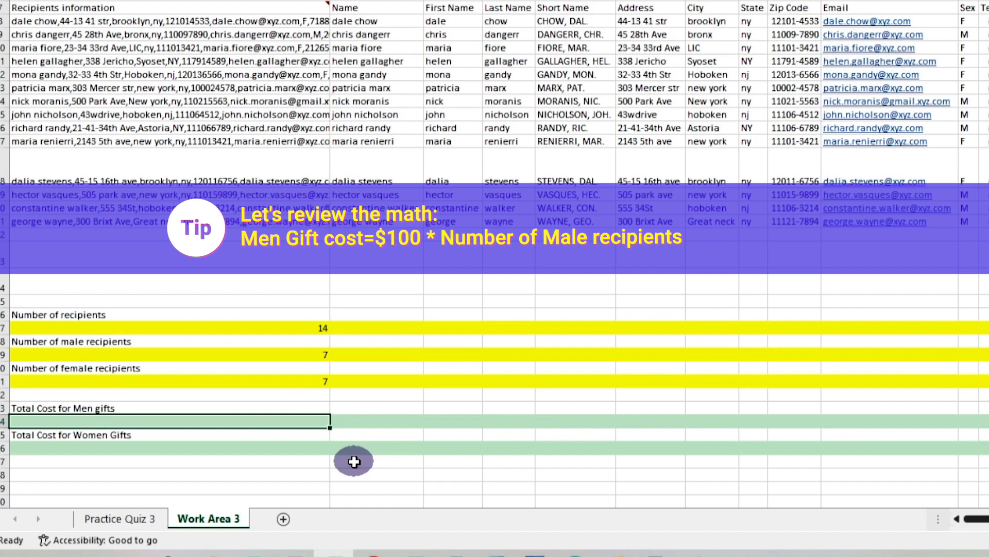
{"action": "type", "text": "="}
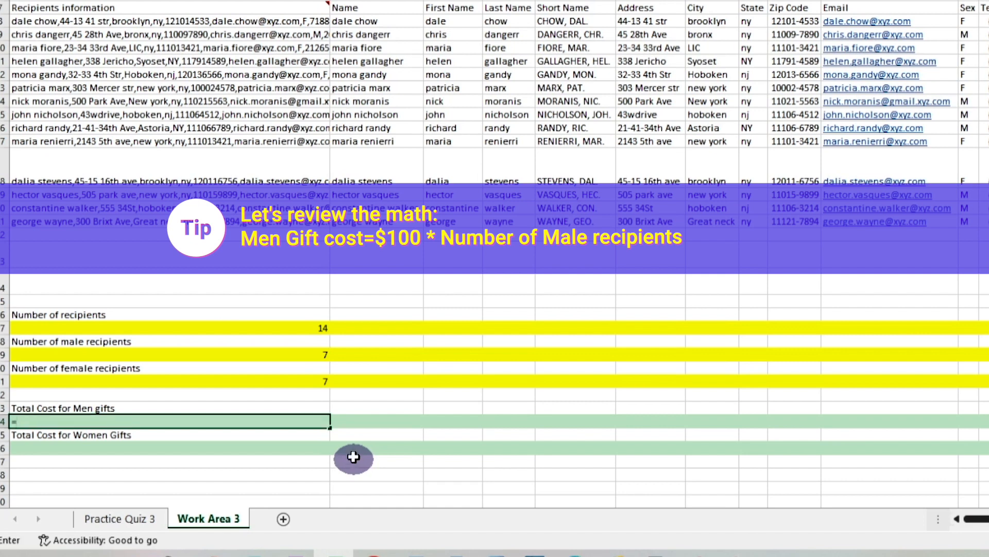
{"action": "left_click", "coordinate": [311, 350]}
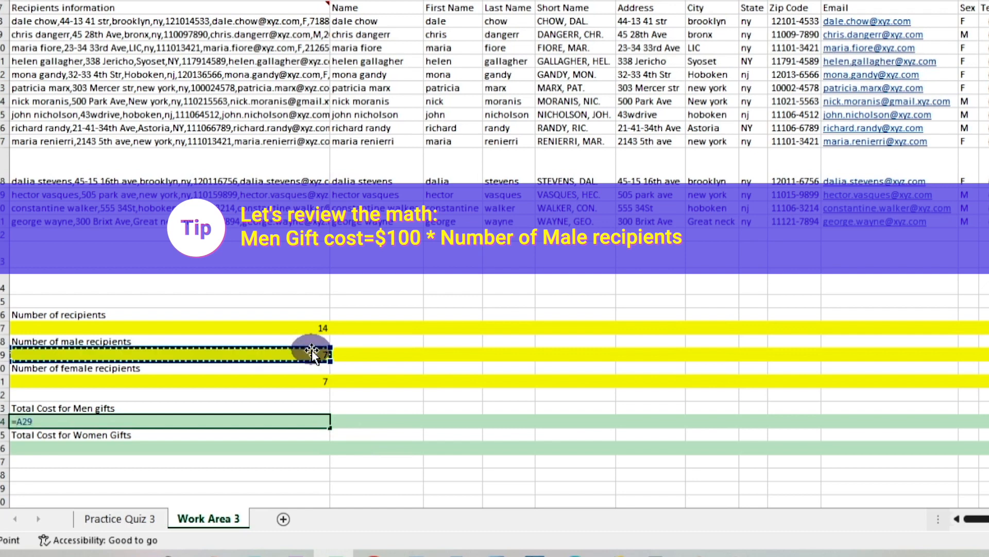
{"action": "type", "text": "*"}
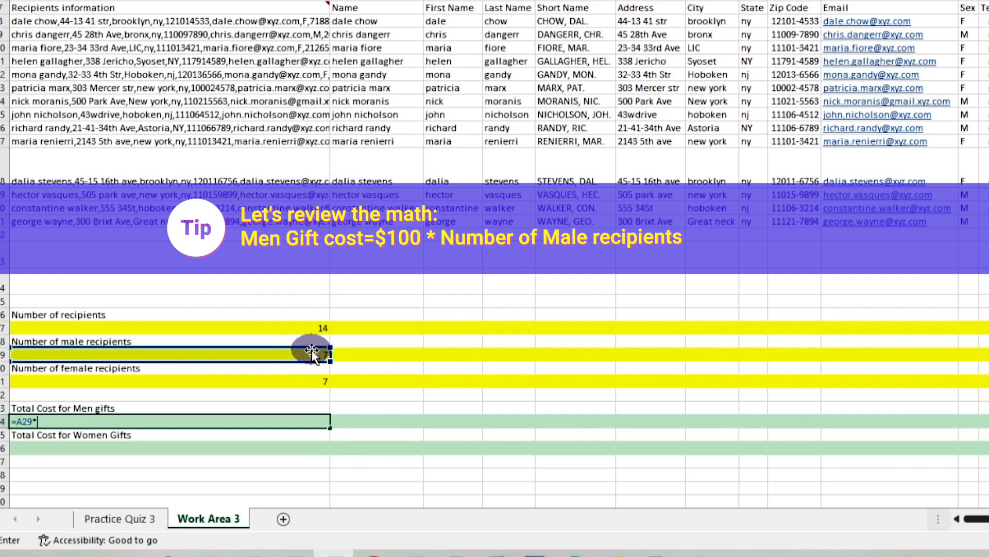
{"action": "type", "text": "100"}
{"action": "key", "text": "Return"}
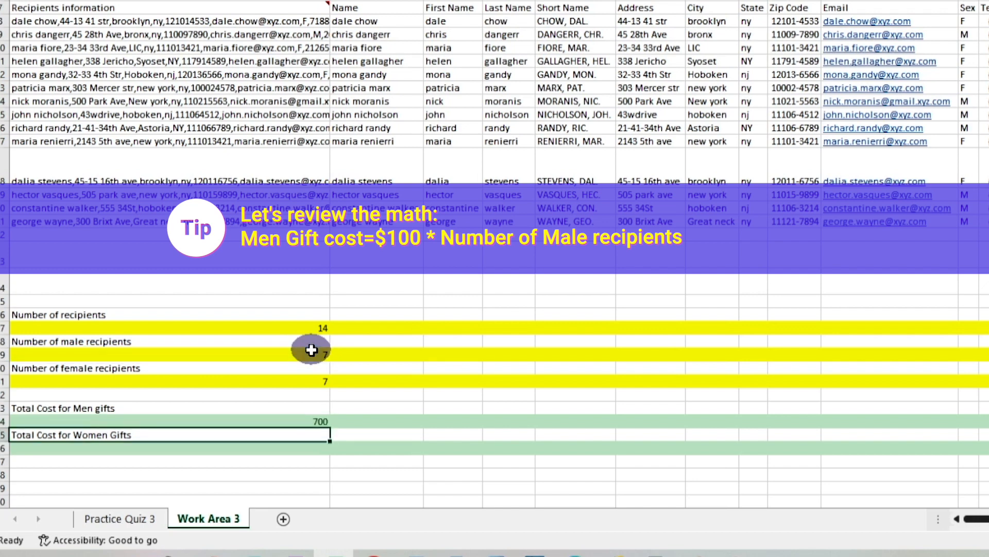
{"action": "left_click", "coordinate": [319, 421]}
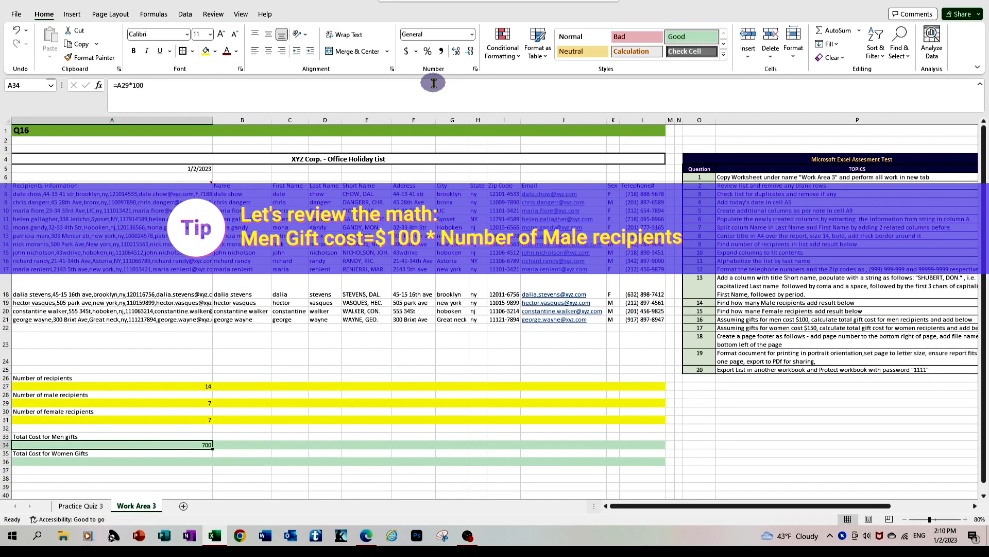
{"action": "left_click", "coordinate": [406, 51]}
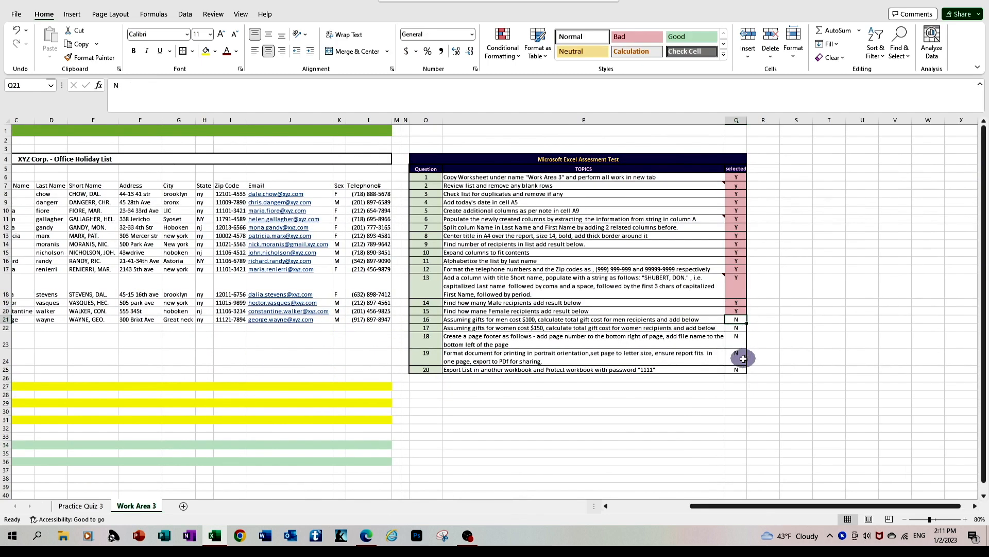
Step: Enter Y in cell Q21 to mark question 16 in the assessment checklist
{"action": "type", "text": "Y"}
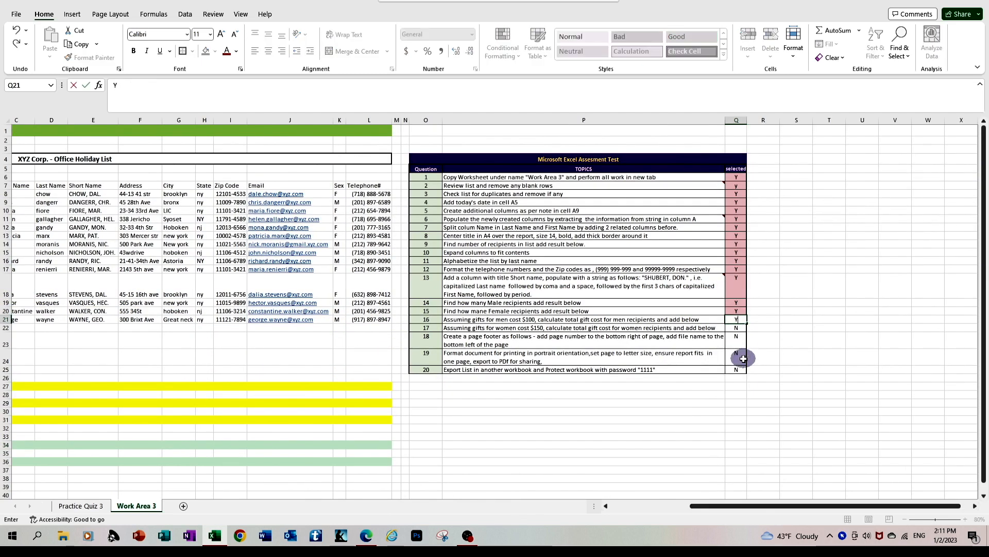
{"action": "key", "text": "Return"}
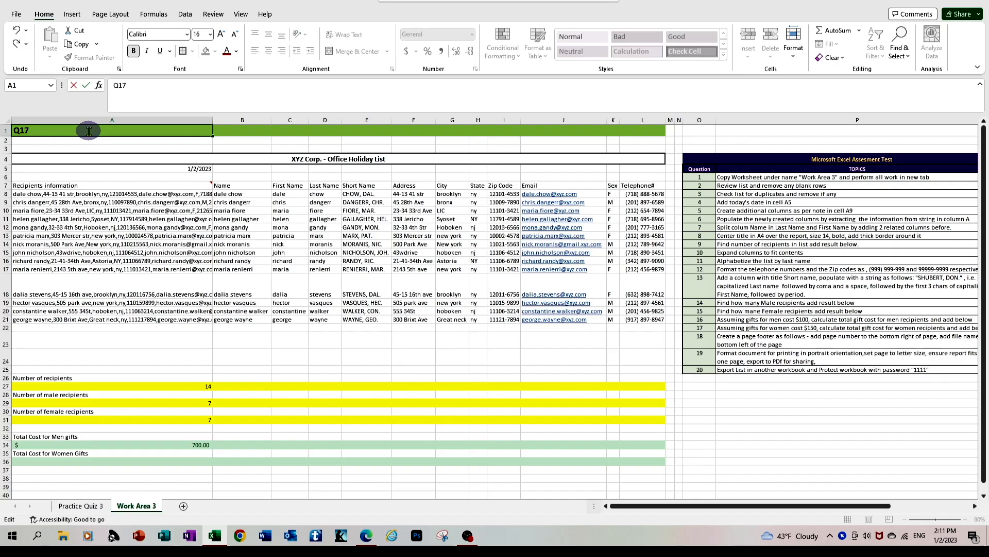
{"action": "key", "text": "Return"}
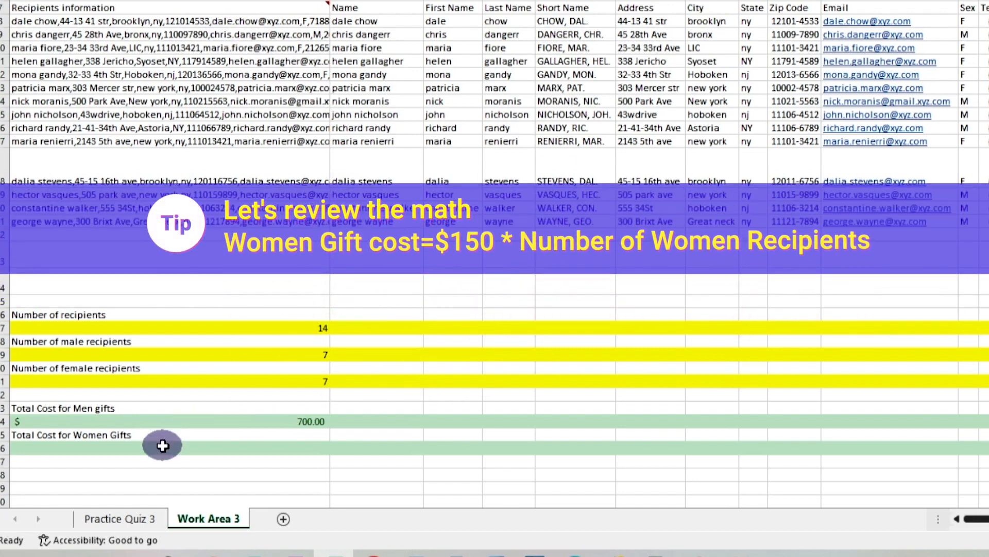
Step: Calculate the total cost of women's gifts in A36 as A31*150 and apply the dollar accounting format
{"action": "left_click", "coordinate": [164, 446]}
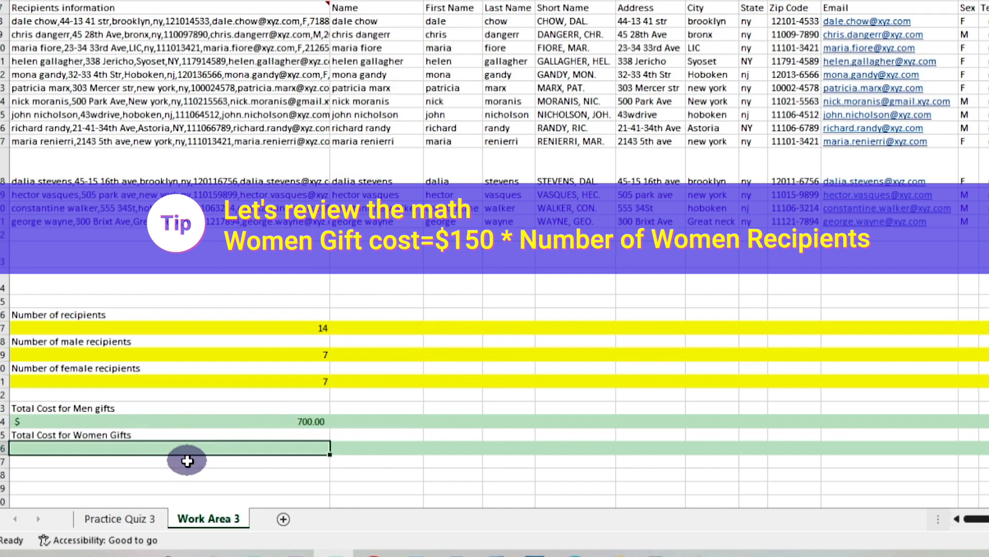
{"action": "type", "text": "="}
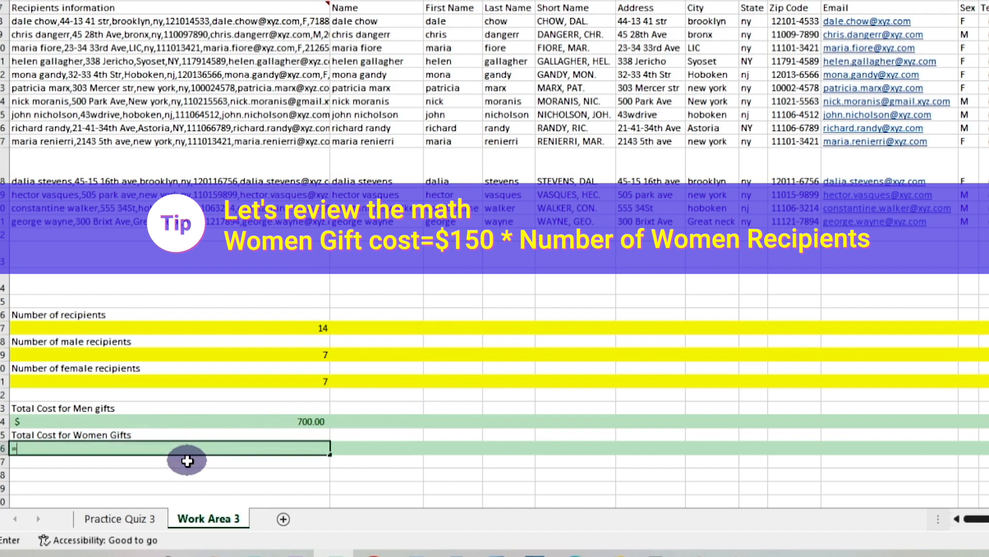
{"action": "left_click", "coordinate": [321, 382]}
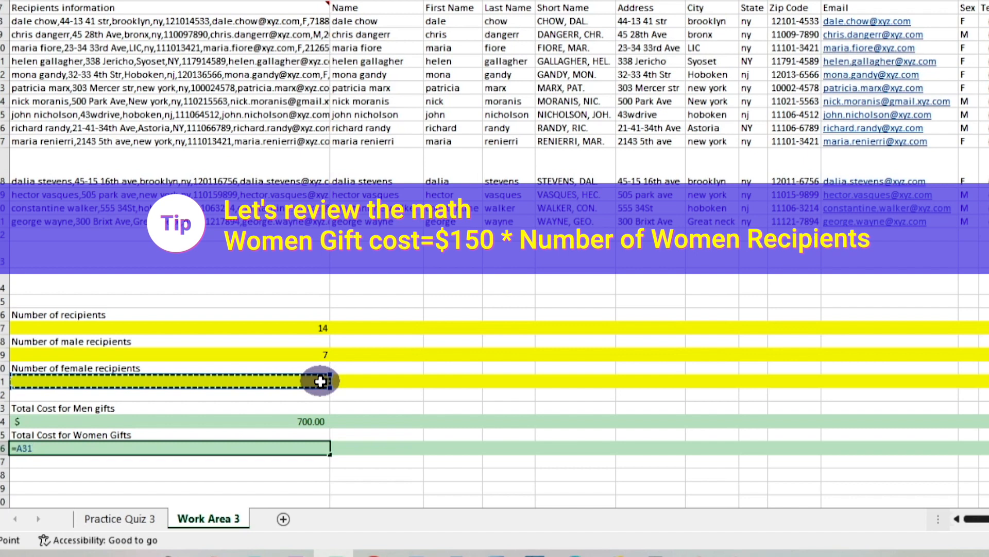
{"action": "type", "text": "$"}
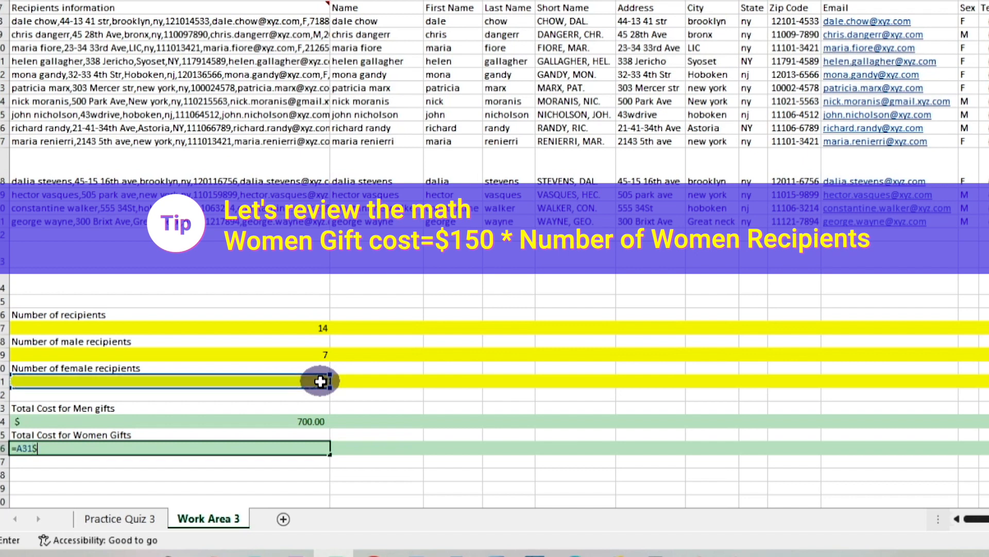
{"action": "key", "text": "BackSpace"}
{"action": "type", "text": "*150"}
{"action": "key", "text": "Return"}
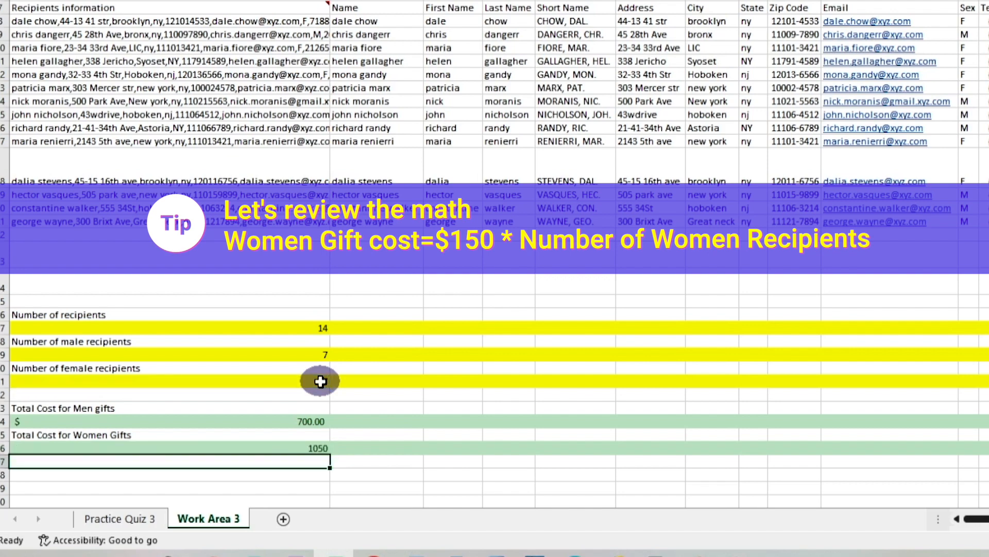
{"action": "left_click", "coordinate": [307, 446]}
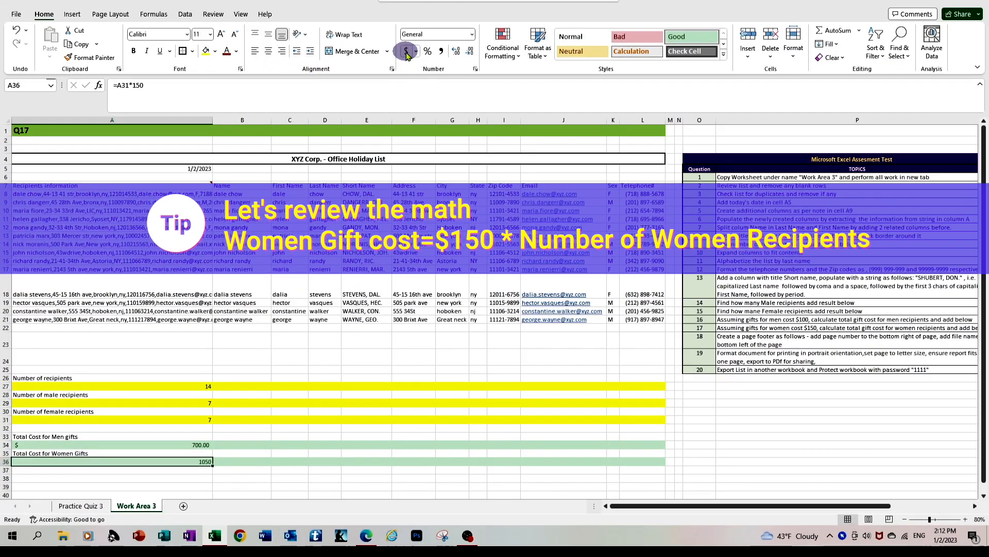
{"action": "left_click", "coordinate": [406, 52]}
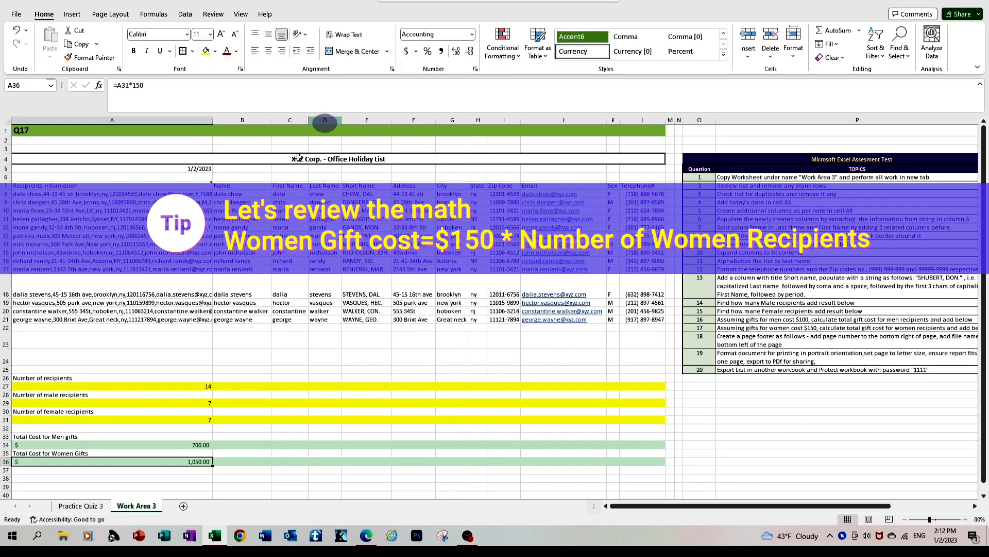
{"action": "left_click", "coordinate": [165, 484]}
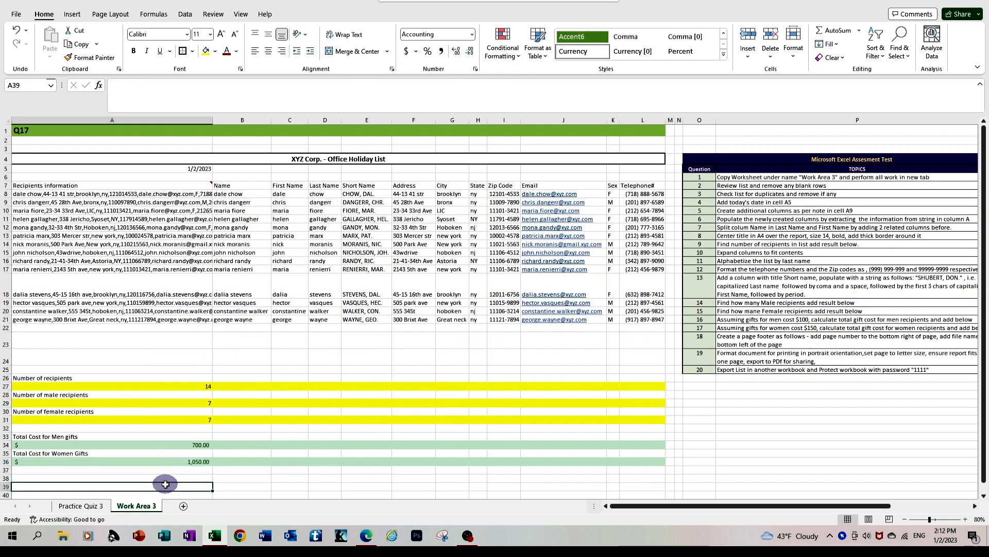
Step: Select the status cell of question 17 in the assessment checklist
{"action": "left_click_drag", "start_coordinate": [693, 503], "coordinate": [778, 495]}
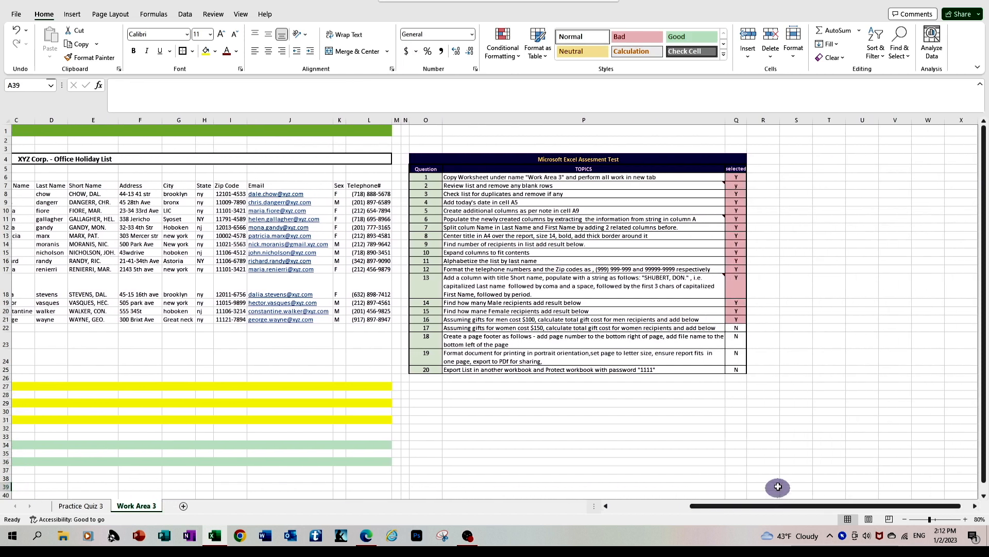
{"action": "left_click", "coordinate": [736, 327]}
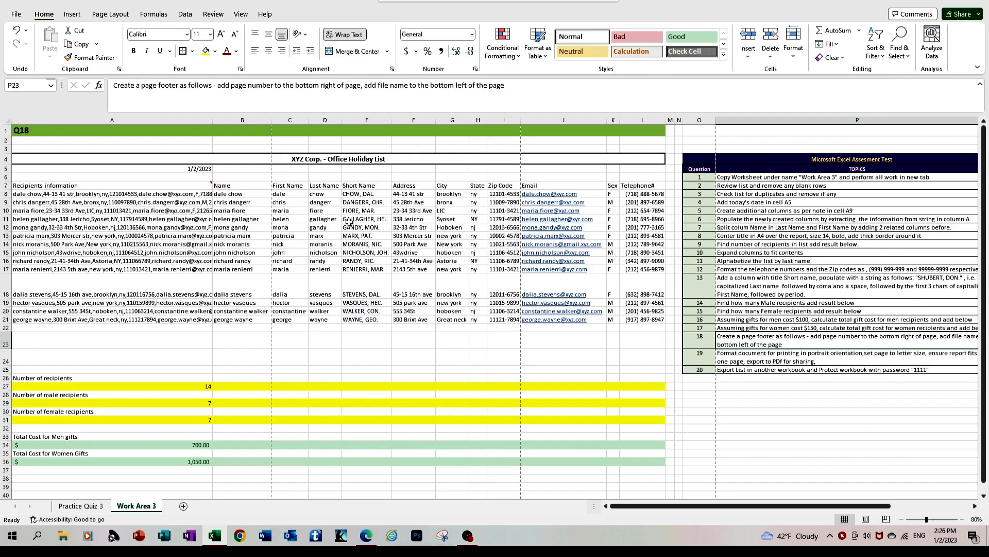
{"action": "left_click", "coordinate": [843, 536]}
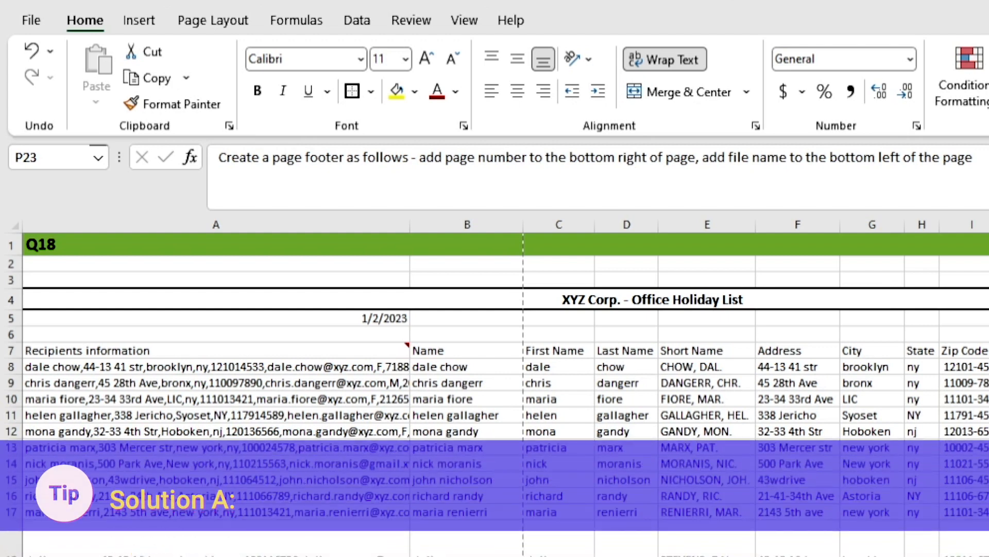
Step: Open a custom footer for the Work Area 3 sheet in Page Setup and insert the file name in its left section
{"action": "left_click", "coordinate": [416, 412]}
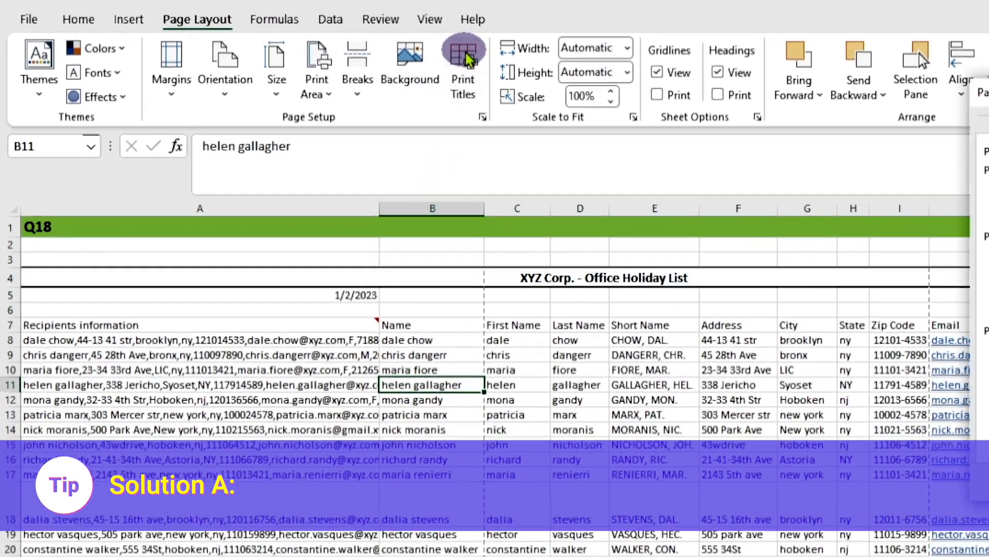
{"action": "left_click", "coordinate": [497, 57]}
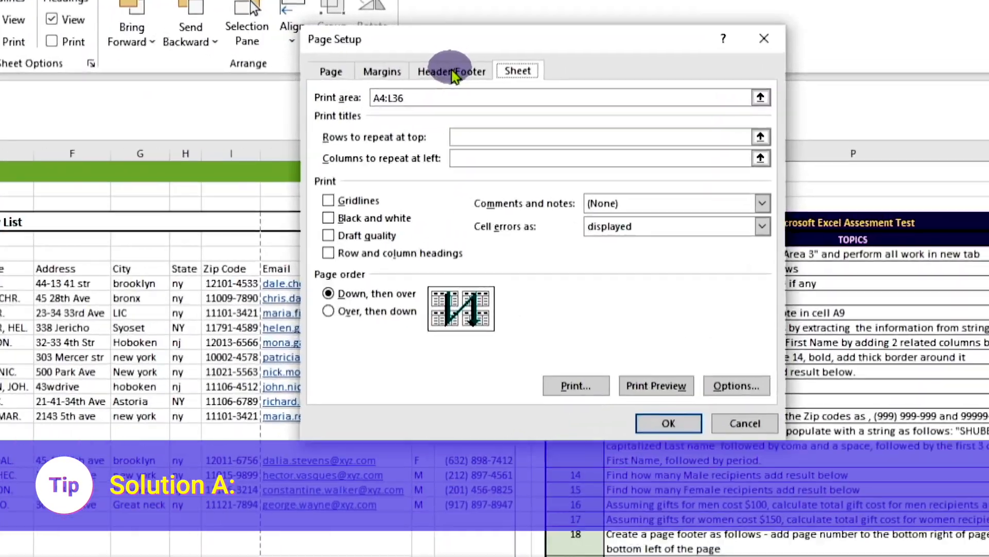
{"action": "left_click", "coordinate": [629, 73]}
{"action": "left_click", "coordinate": [586, 203]}
{"action": "left_click", "coordinate": [586, 203]}
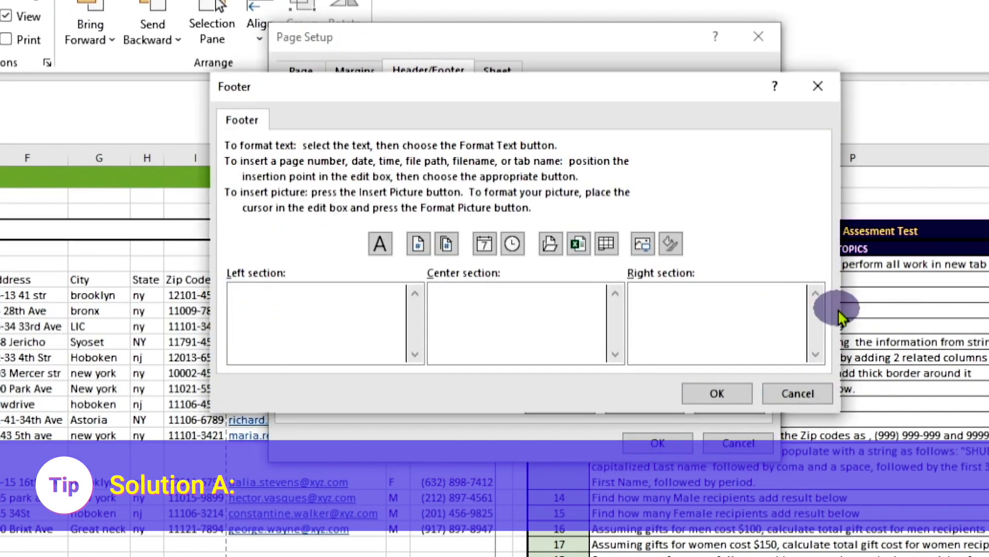
{"action": "left_click", "coordinate": [325, 311]}
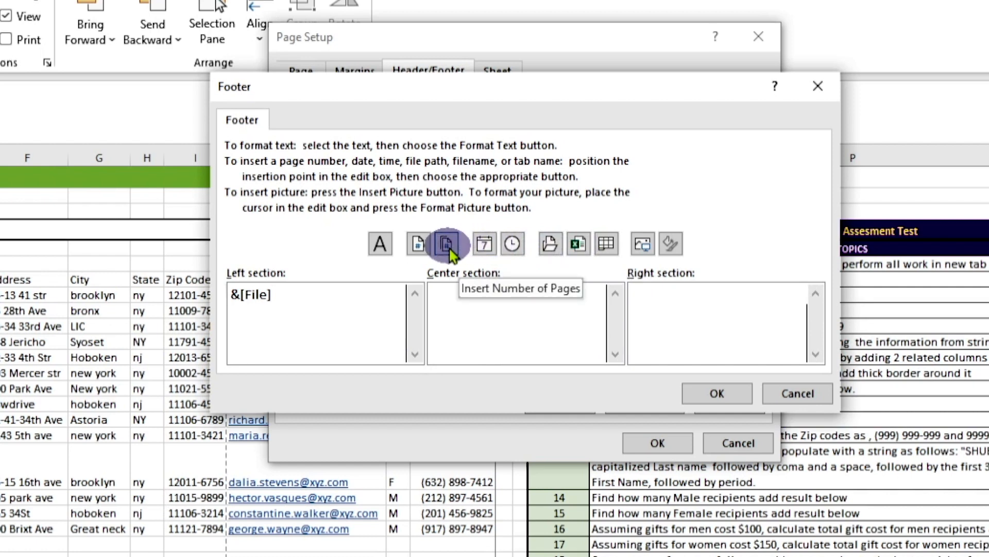
Step: Insert &[Page] of &[Pages] in the custom footer's right section and accept the footer
{"action": "left_click", "coordinate": [418, 244]}
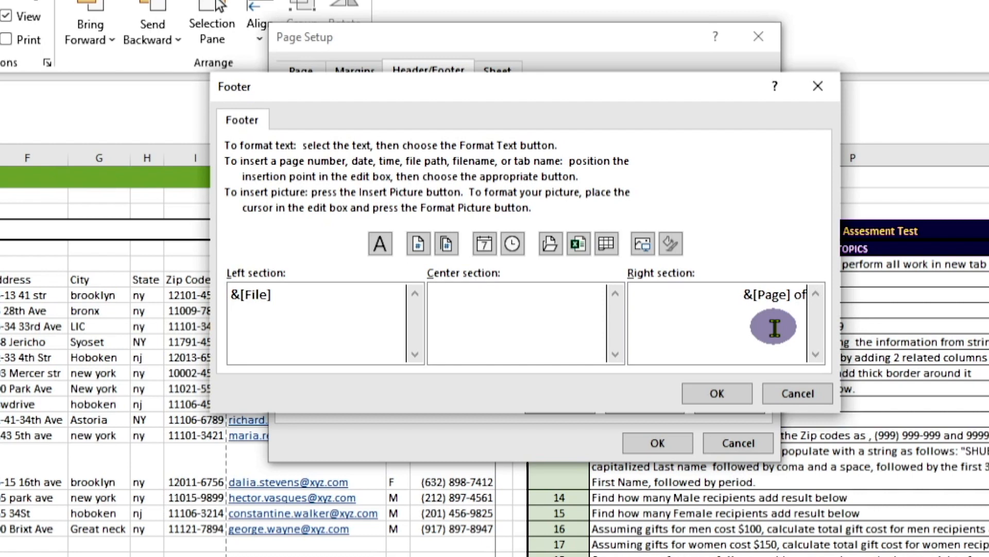
{"action": "left_click", "coordinate": [448, 240]}
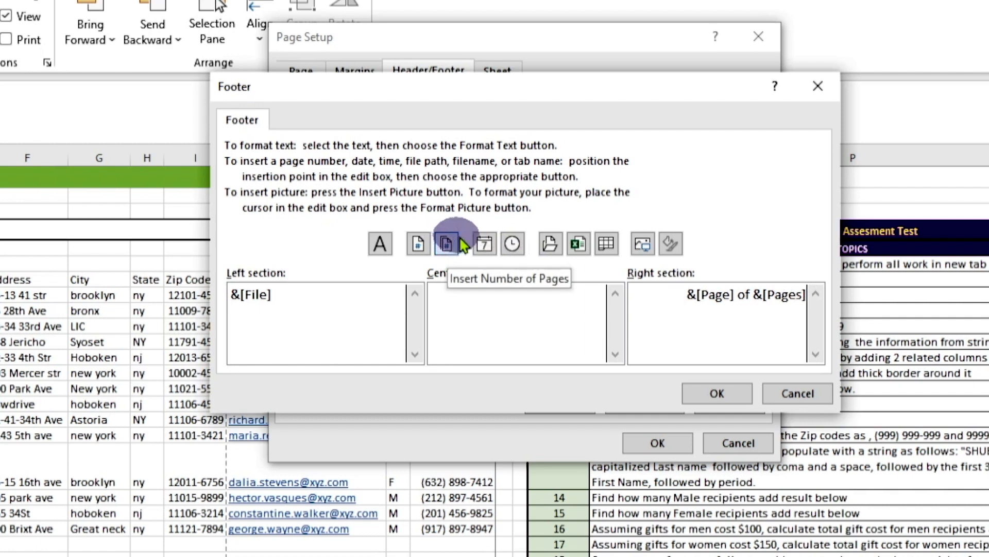
{"action": "left_click", "coordinate": [717, 394]}
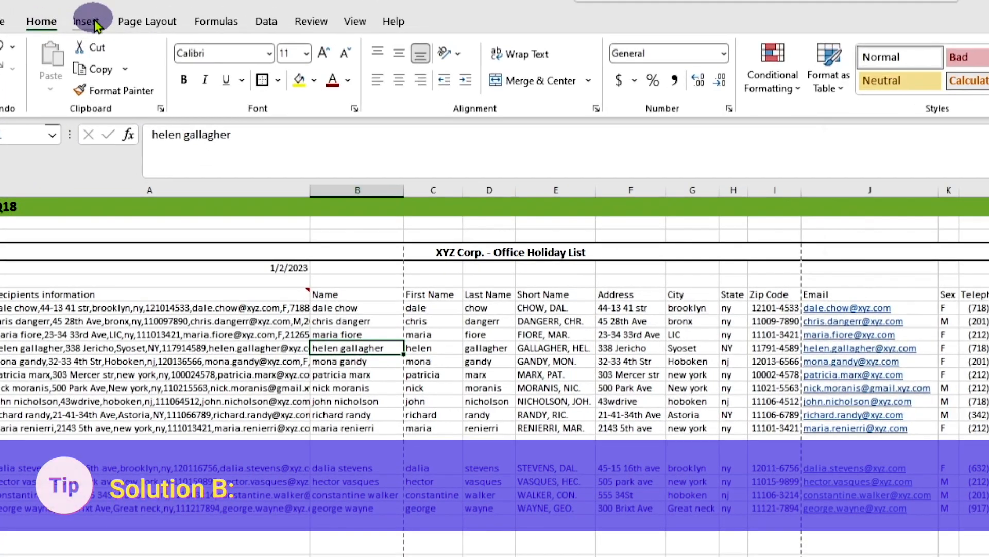
Step: Start header and footer editing on the sheet and look through the preset headers and footers
{"action": "left_click", "coordinate": [90, 25]}
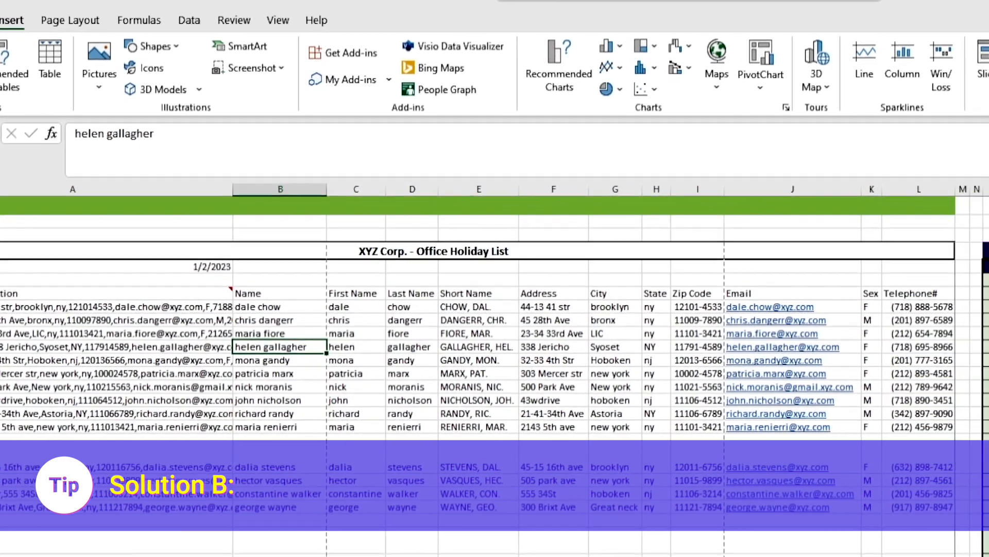
{"action": "left_click", "coordinate": [988, 67]}
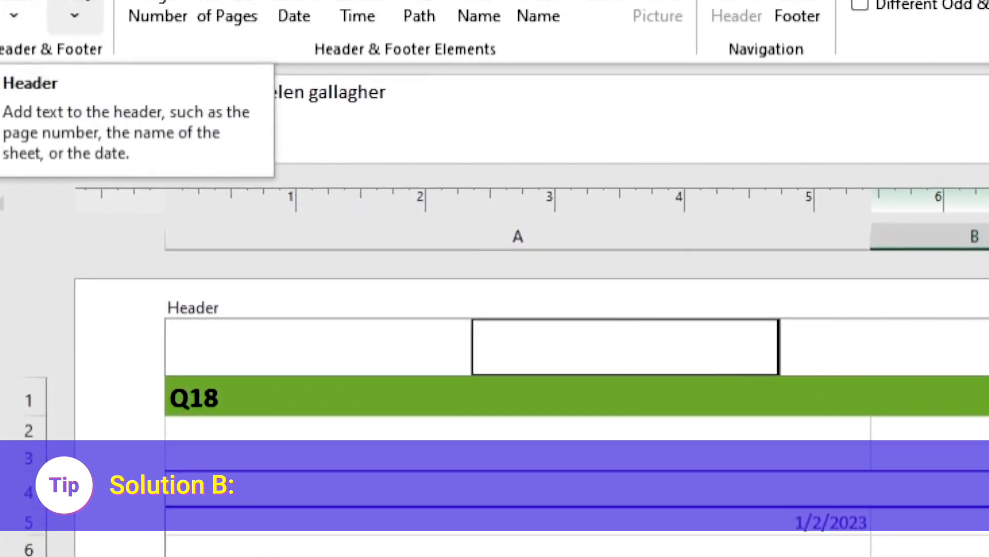
{"action": "left_click", "coordinate": [78, 8]}
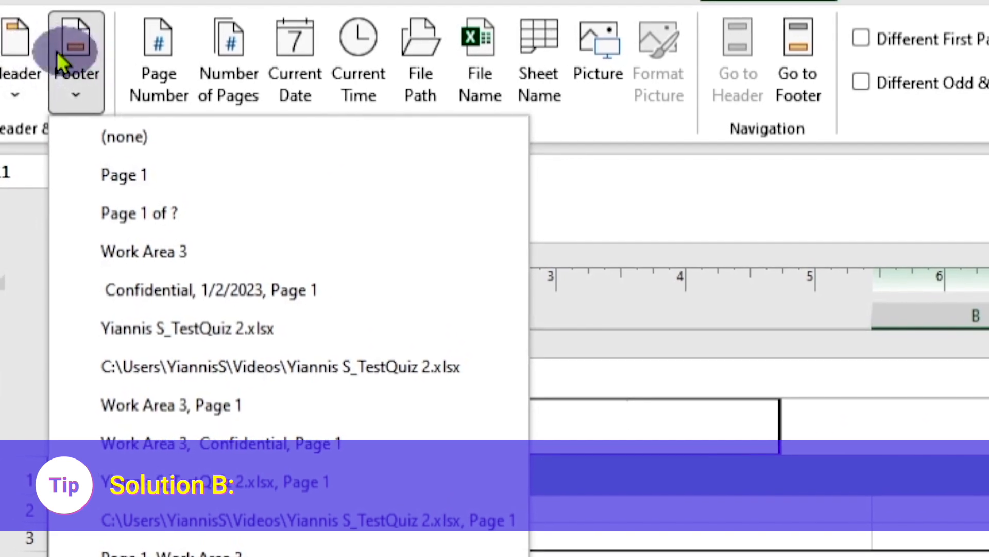
{"action": "left_click", "coordinate": [23, 48]}
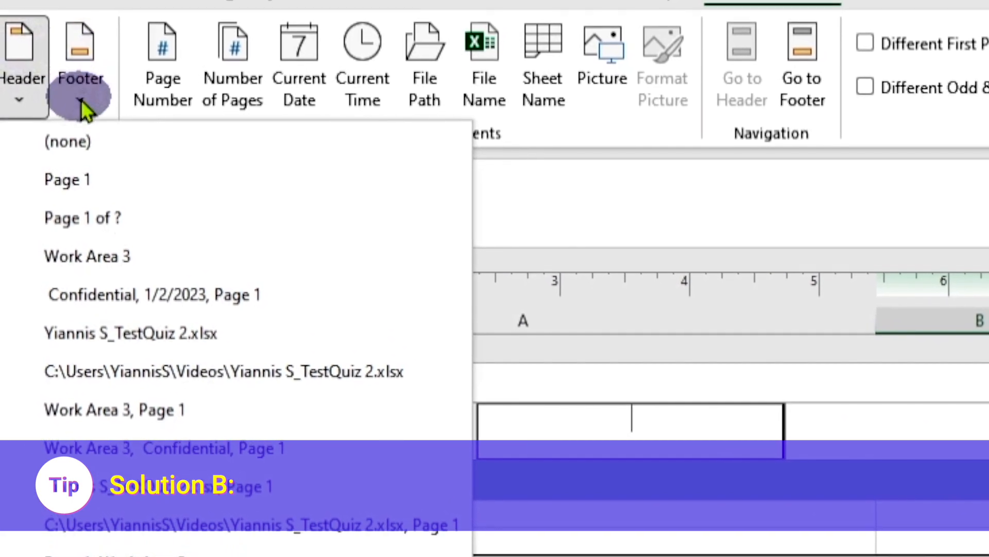
{"action": "left_click", "coordinate": [80, 100]}
{"action": "left_click", "coordinate": [81, 38]}
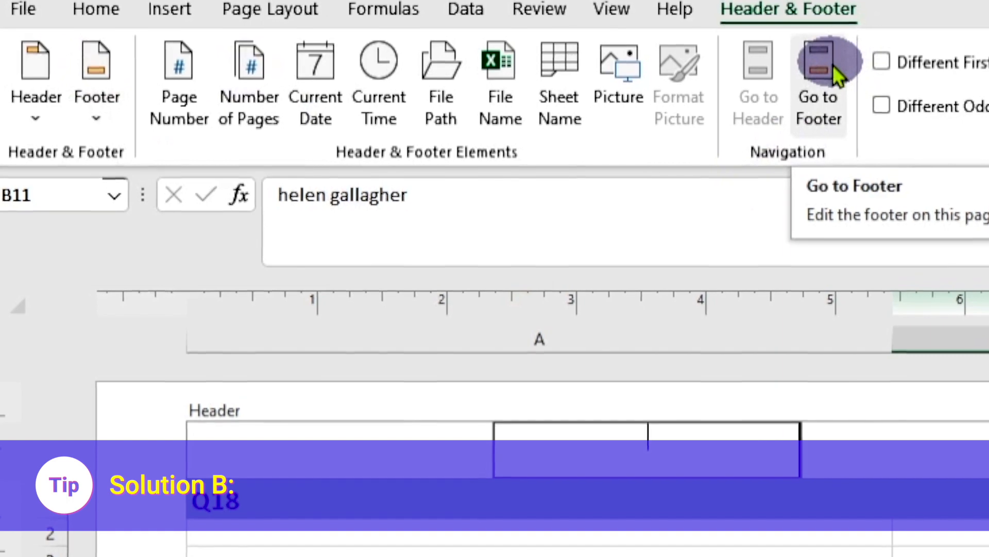
Step: Go to the page footer and insert the file name in its left section
{"action": "left_click", "coordinate": [832, 66]}
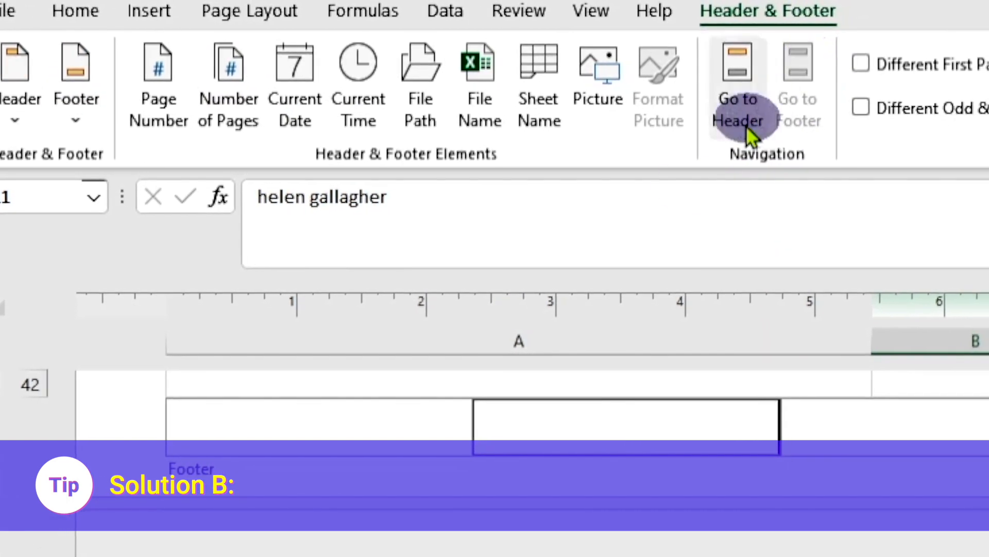
{"action": "left_click", "coordinate": [407, 420]}
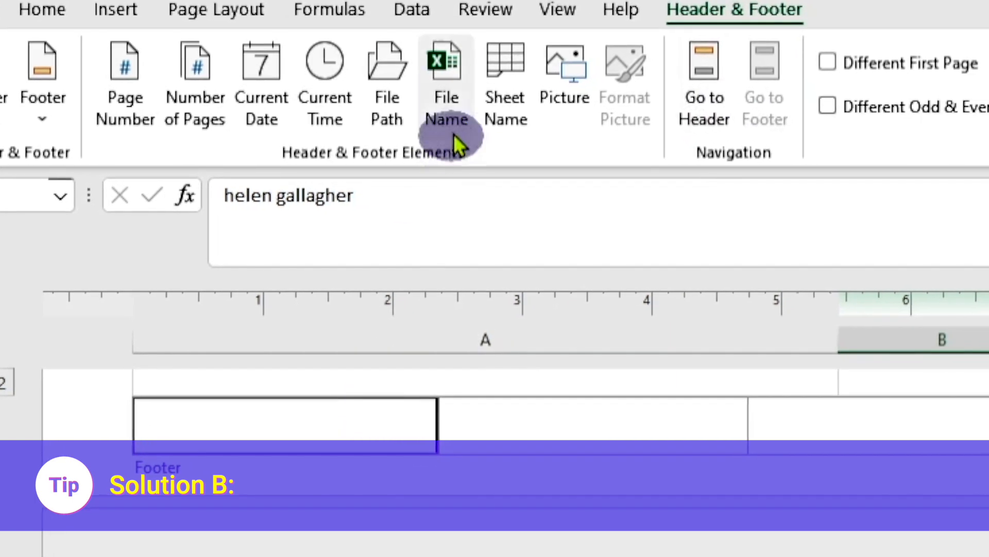
{"action": "left_click", "coordinate": [434, 67]}
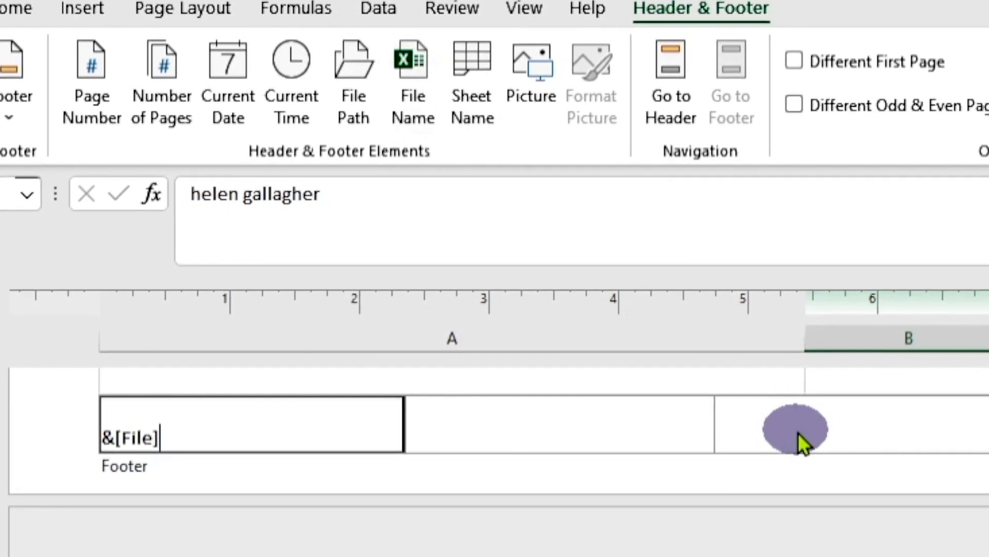
Step: Insert &[Page] of &[Pages] in the right section of the page footer
{"action": "left_click", "coordinate": [796, 431]}
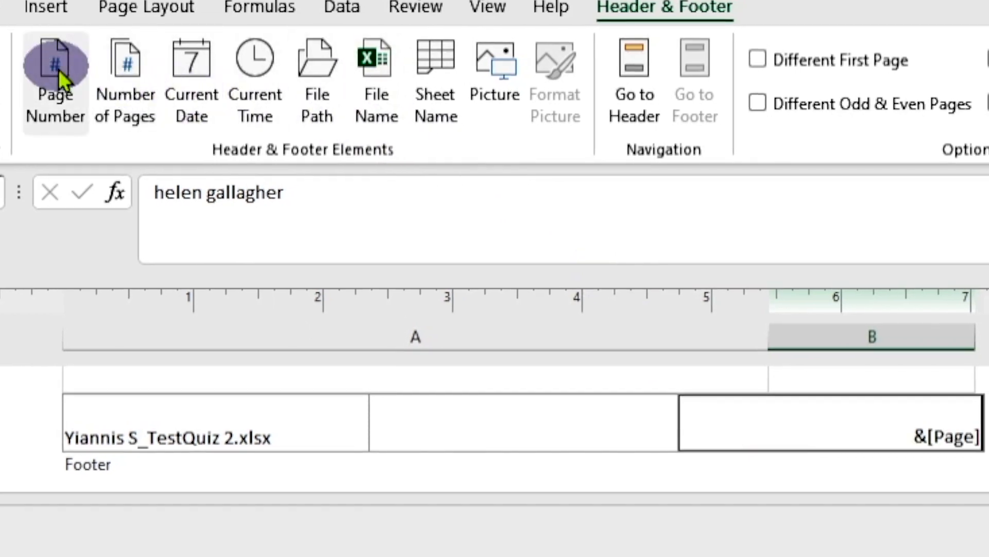
{"action": "type", "text": "of"}
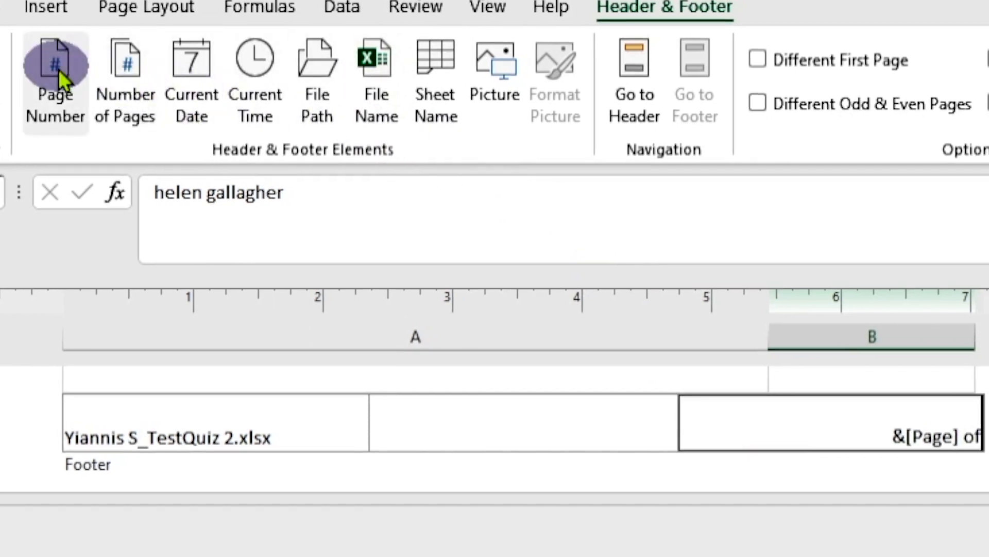
{"action": "left_click", "coordinate": [132, 73]}
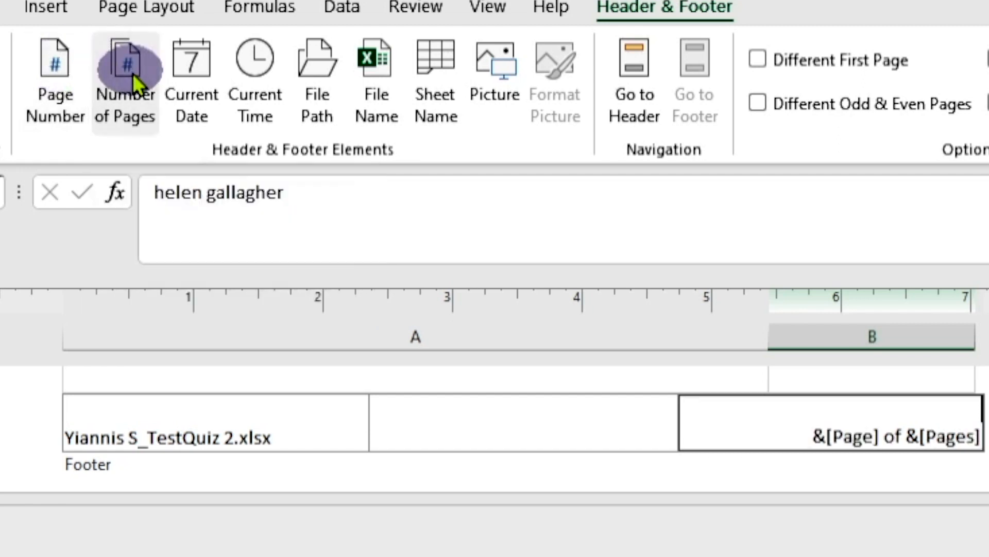
{"action": "left_click", "coordinate": [463, 437]}
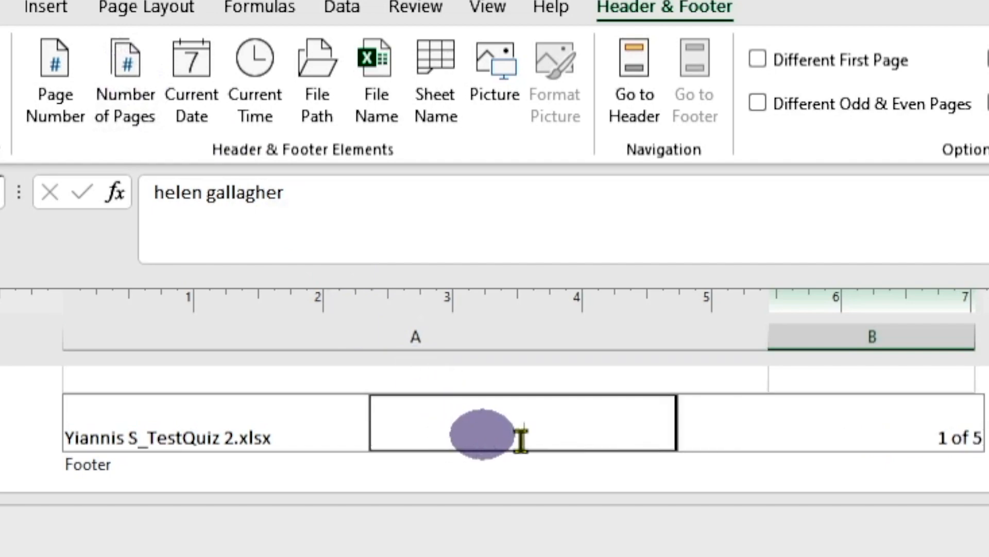
Step: Leave footer editing, check the footer on the laid-out pages and return the worksheet to Normal view
{"action": "left_click", "coordinate": [232, 350]}
{"action": "scroll", "coordinate": [232, 350], "scroll_direction": "down", "scroll_amount": 7}
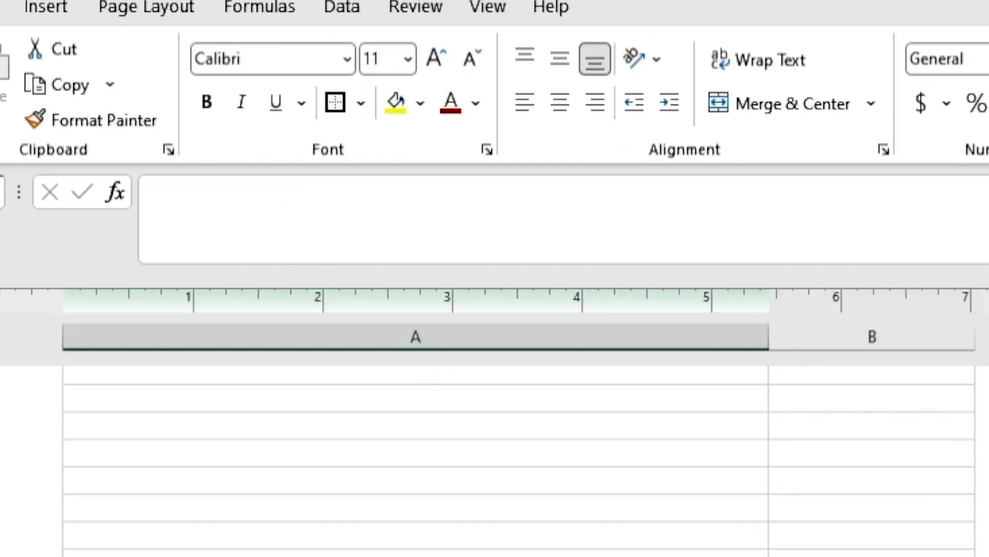
{"action": "scroll", "coordinate": [231, 350], "scroll_direction": "up", "scroll_amount": 8}
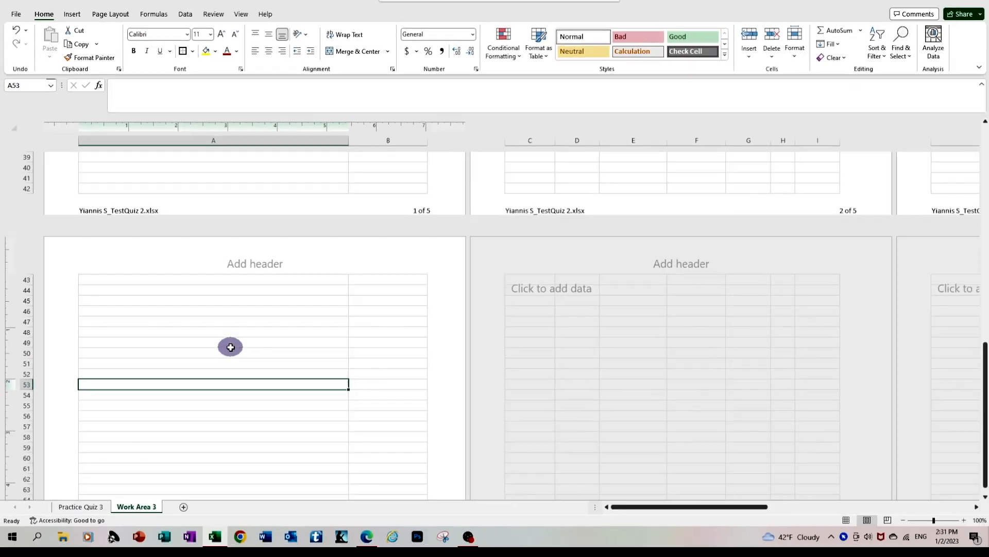
{"action": "scroll", "coordinate": [232, 350], "scroll_direction": "up", "scroll_amount": 13}
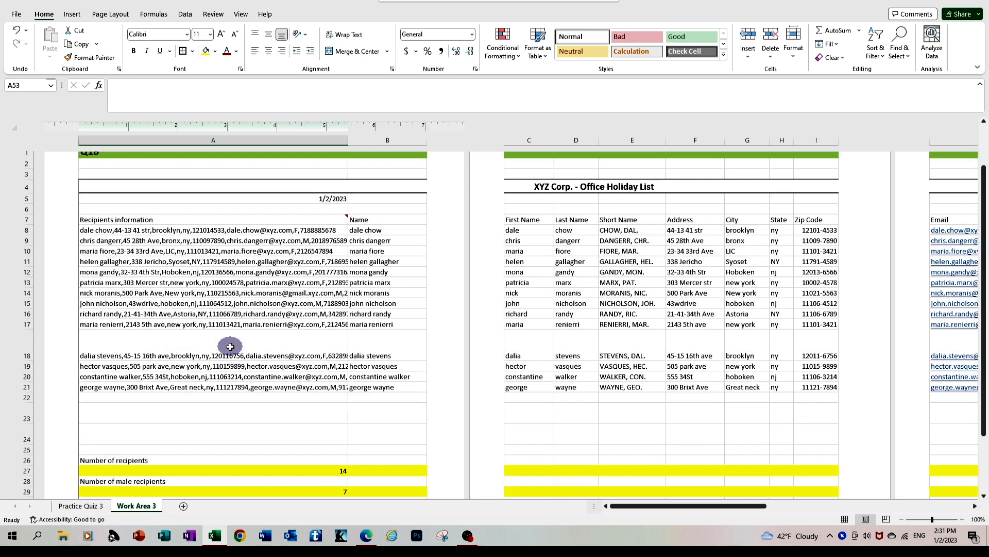
{"action": "scroll", "coordinate": [230, 346], "scroll_direction": "up", "scroll_amount": 2}
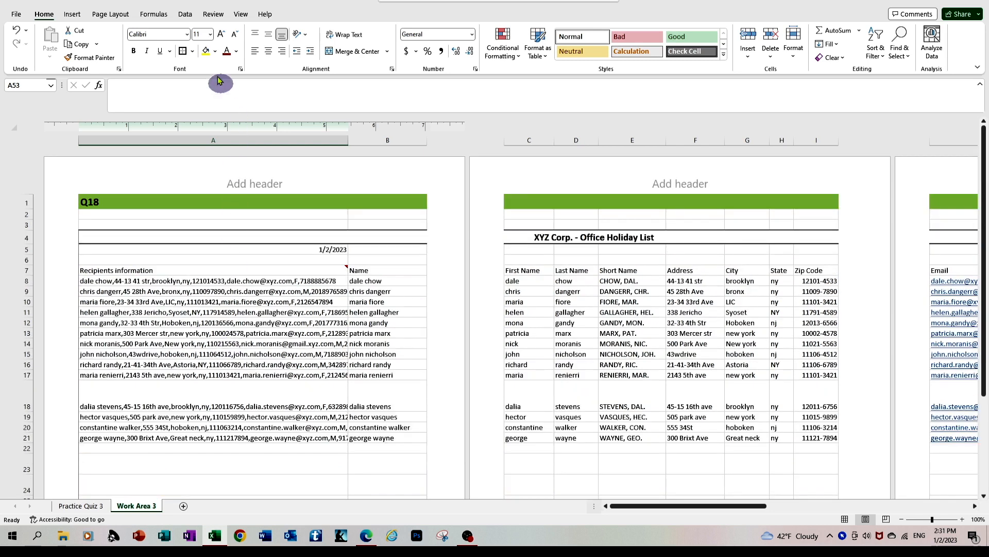
{"action": "left_click", "coordinate": [241, 14]}
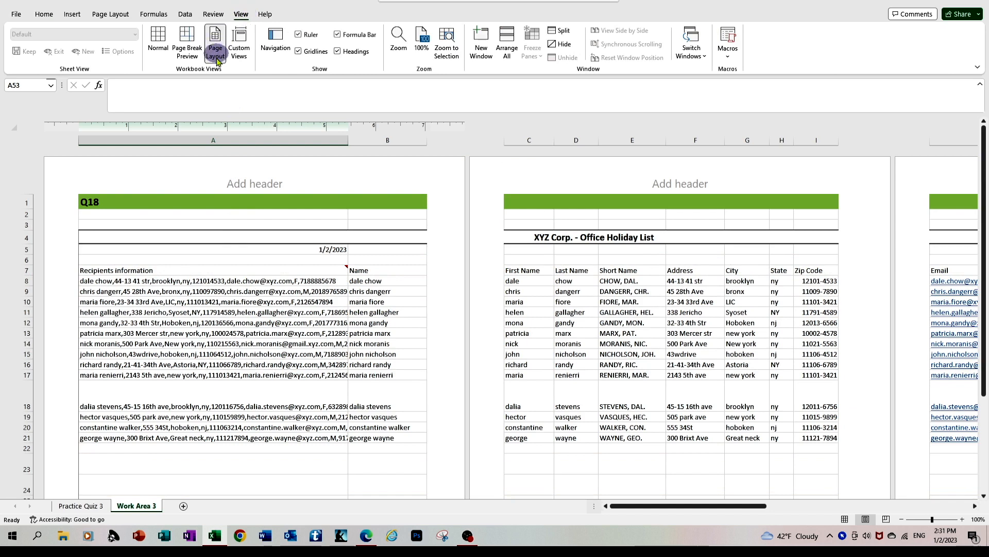
{"action": "left_click", "coordinate": [158, 44]}
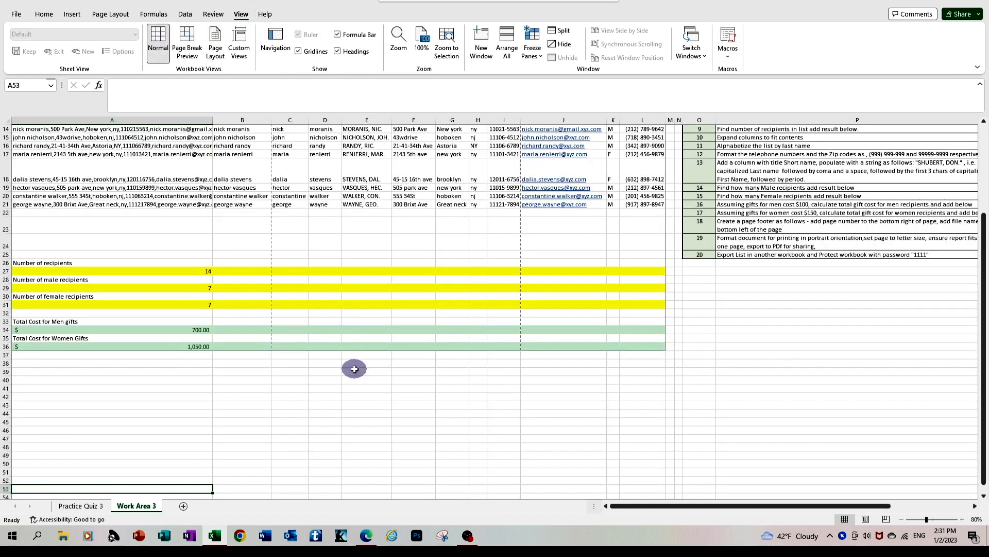
{"action": "scroll", "coordinate": [354, 369], "scroll_direction": "up", "scroll_amount": 5}
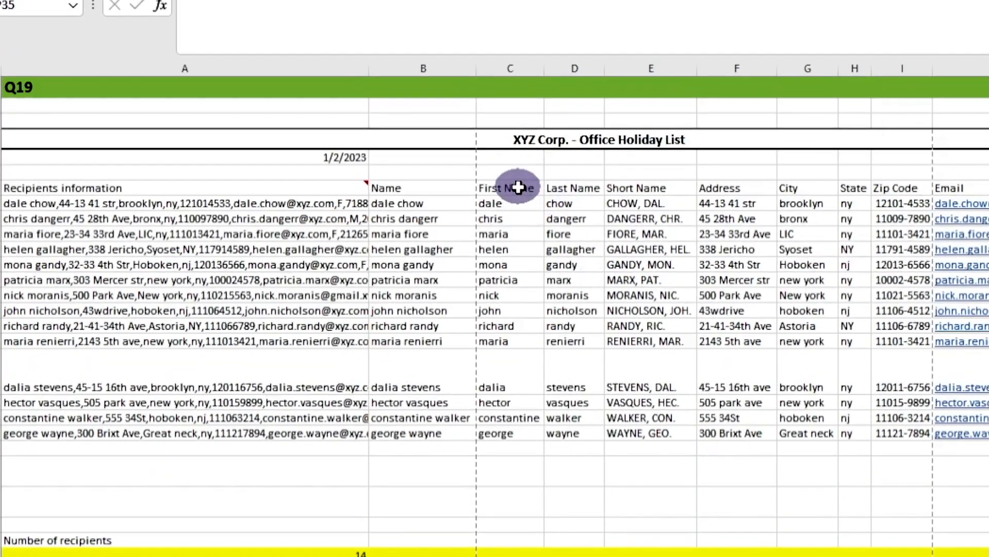
Step: Select the recipient list from the First Name column through the Telephone# column and examine its print preview pages
{"action": "left_click_drag", "start_coordinate": [513, 186], "coordinate": [985, 405]}
{"action": "left_click_drag", "start_coordinate": [984, 535], "coordinate": [984, 546]}
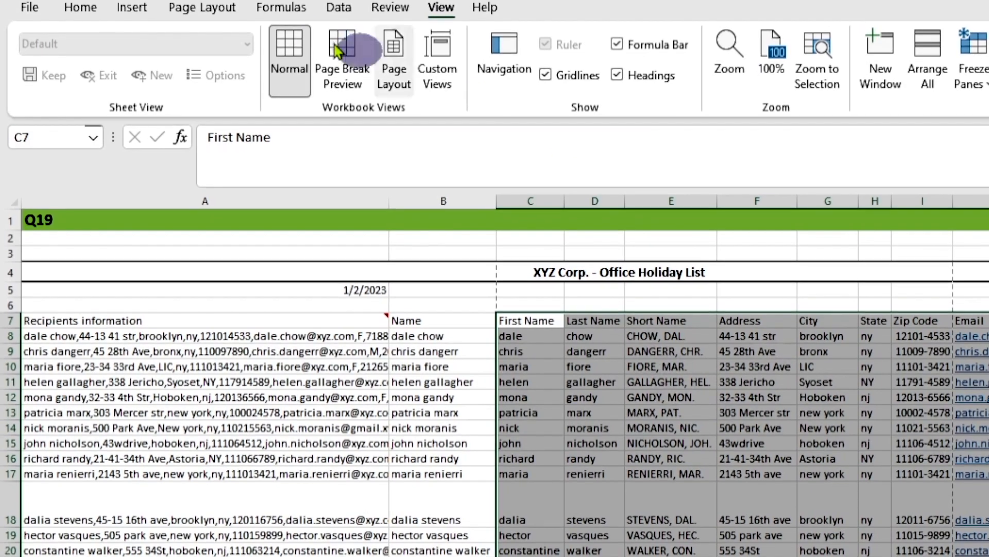
{"action": "left_click", "coordinate": [95, 12]}
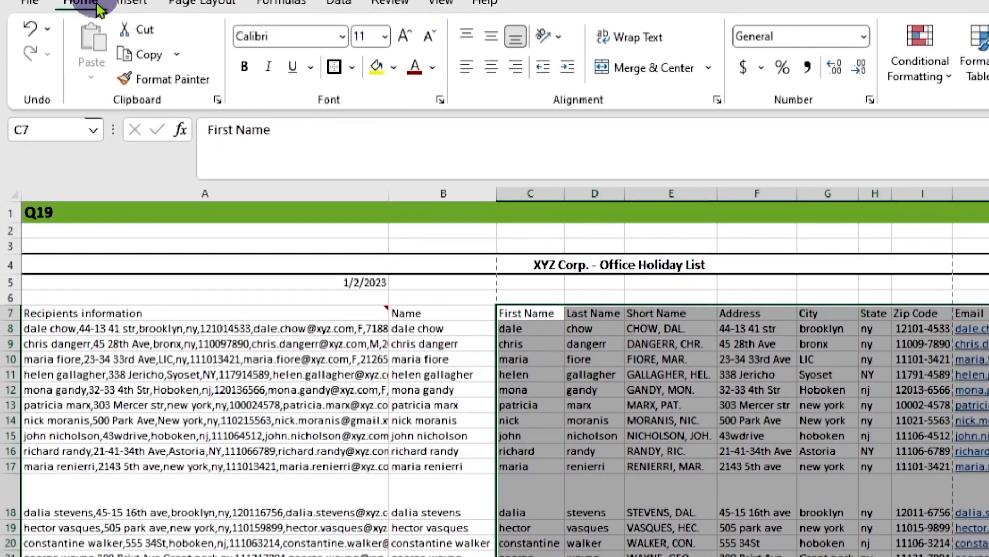
{"action": "left_click", "coordinate": [47, 2]}
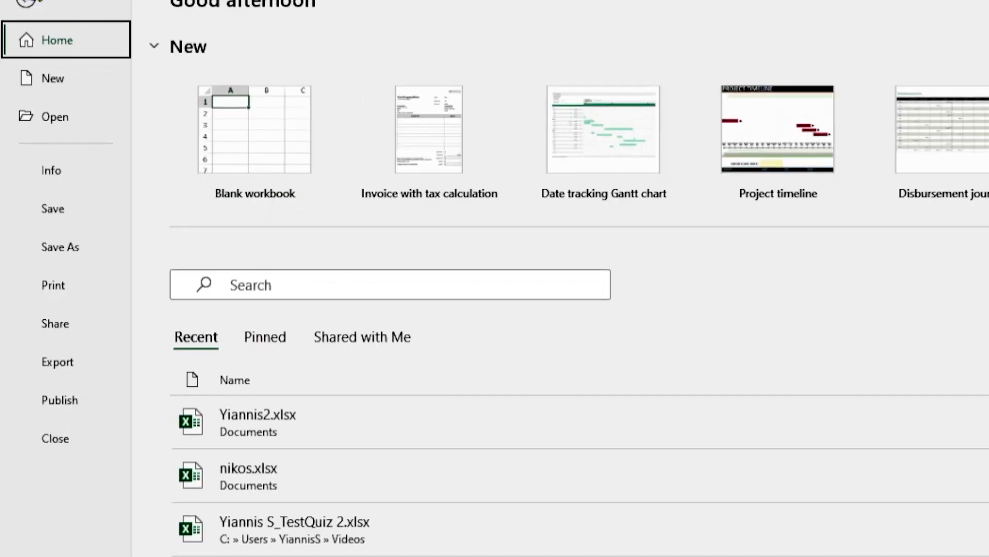
{"action": "left_click", "coordinate": [67, 292]}
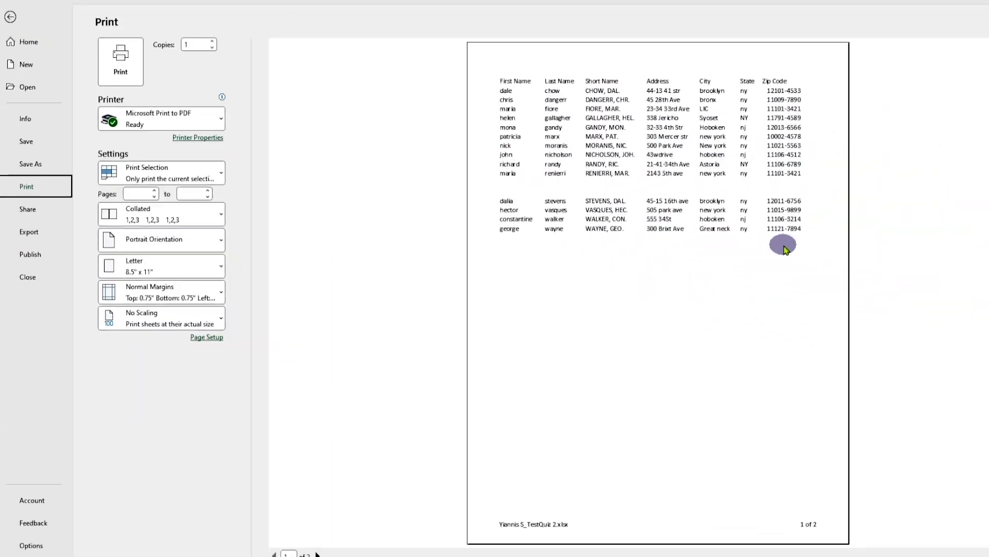
{"action": "scroll", "coordinate": [702, 289], "scroll_direction": "down", "scroll_amount": 1}
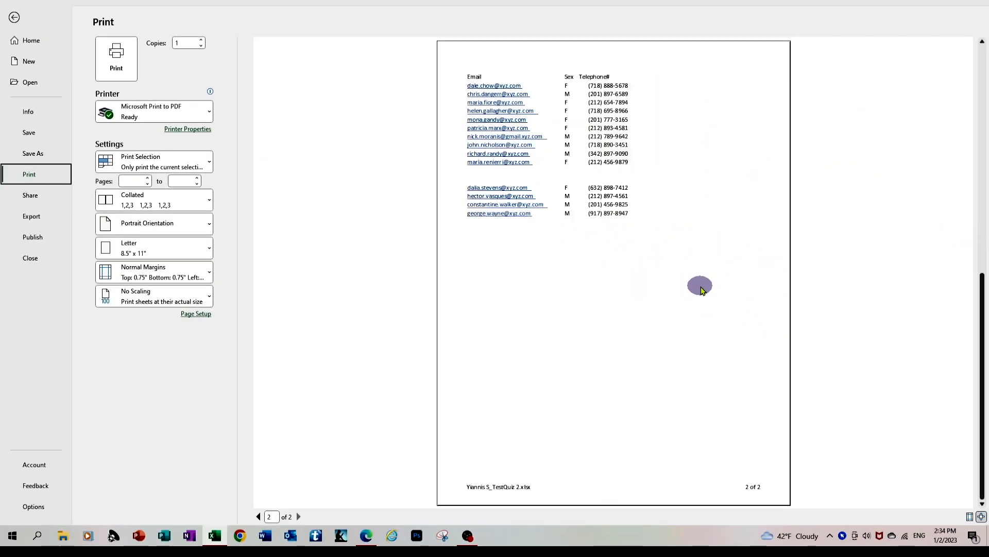
{"action": "scroll", "coordinate": [702, 289], "scroll_direction": "up", "scroll_amount": 1}
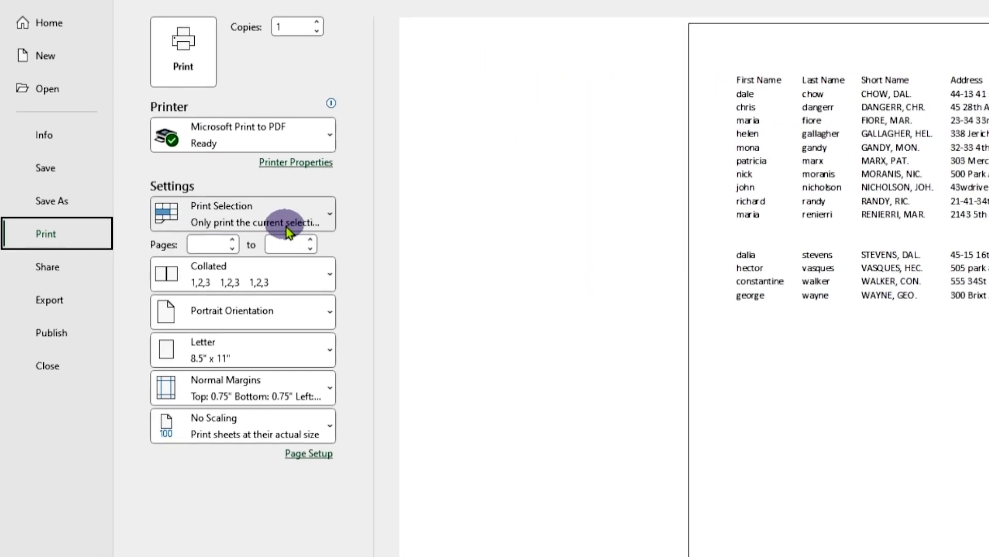
Step: Set the print settings to Print Selection and Portrait Orientation
{"action": "left_click", "coordinate": [292, 233]}
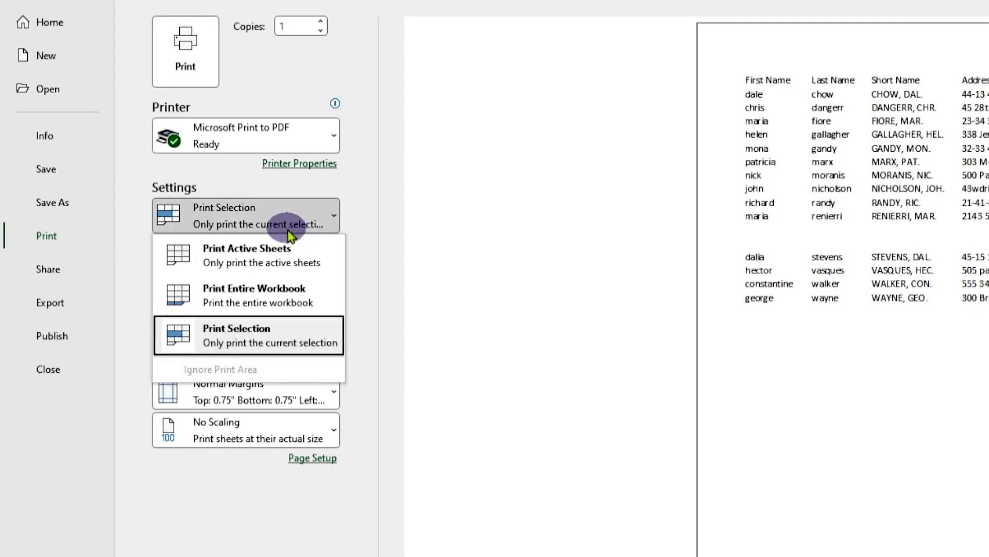
{"action": "left_click", "coordinate": [274, 338]}
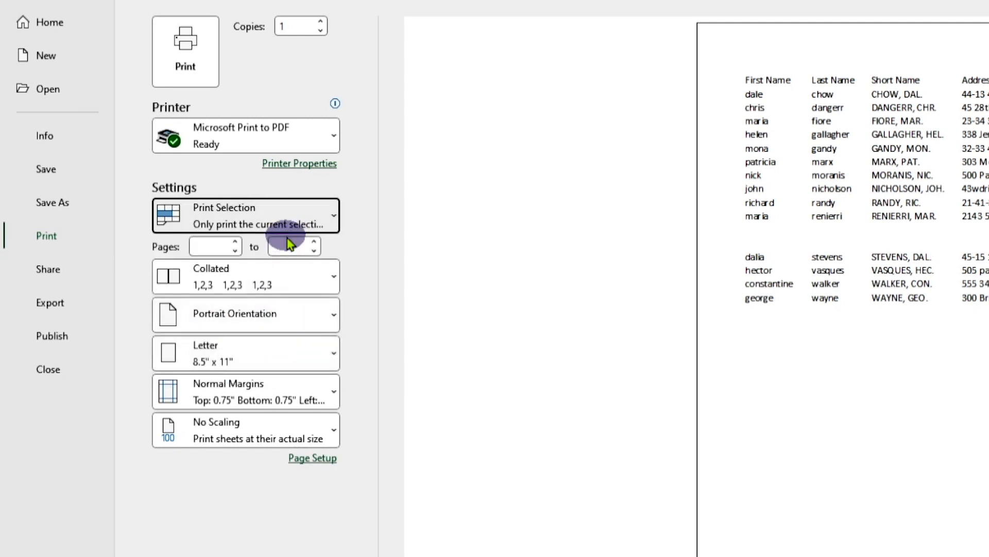
{"action": "left_click", "coordinate": [285, 320]}
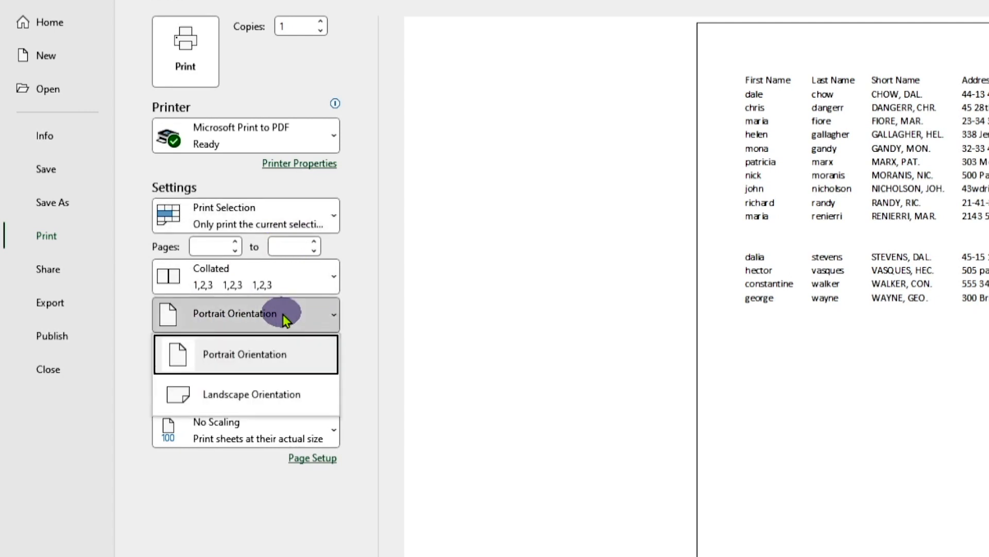
{"action": "left_click", "coordinate": [272, 363]}
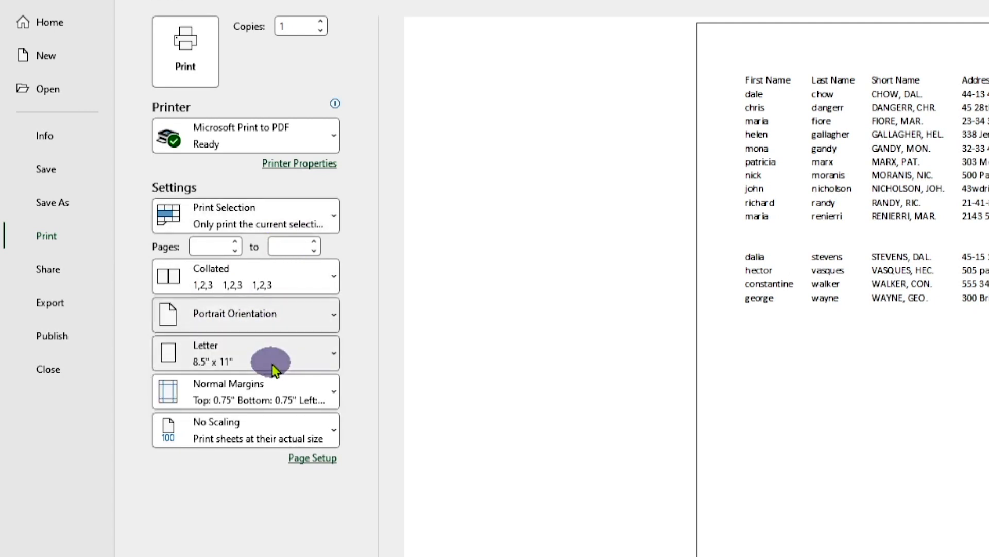
Step: Set the print to Letter paper scaled to Fit All Columns on One Page, with Microsoft Print to PDF as the printer
{"action": "left_click", "coordinate": [273, 369]}
{"action": "left_click", "coordinate": [262, 393]}
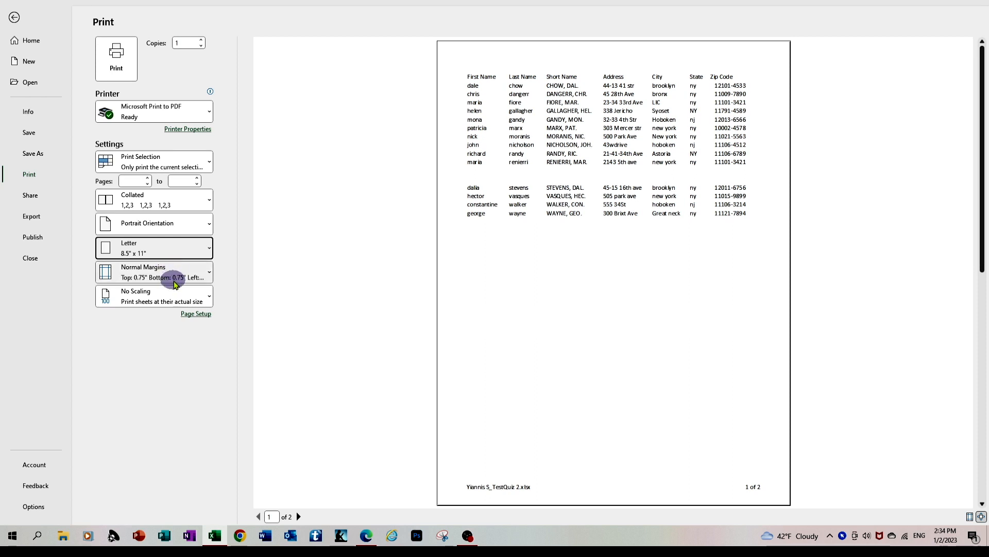
{"action": "left_click", "coordinate": [176, 303]}
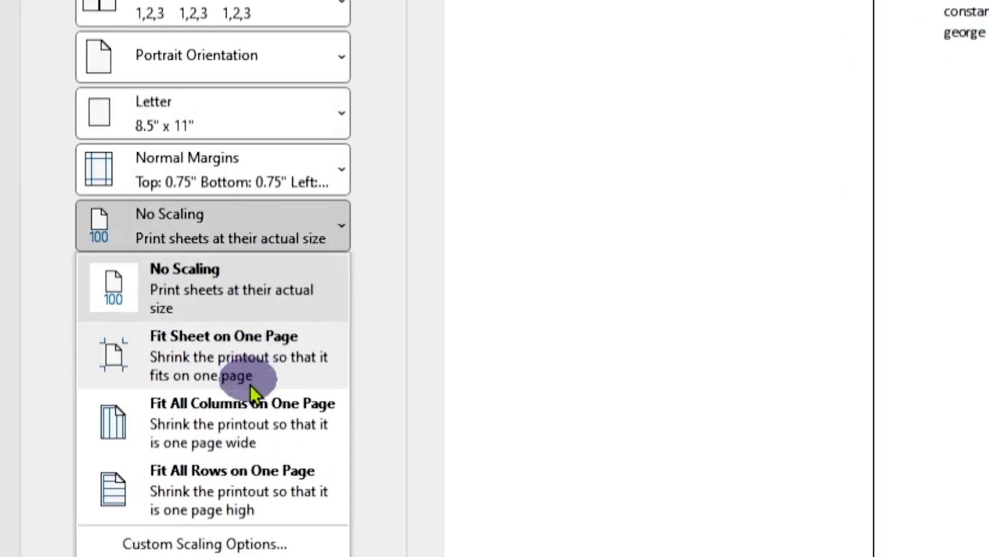
{"action": "left_click", "coordinate": [264, 412]}
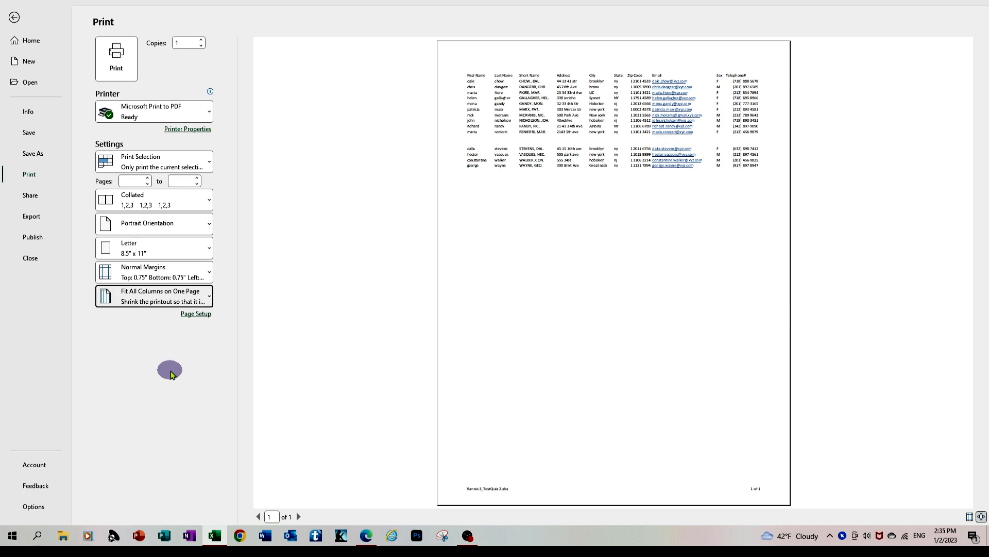
{"action": "left_click", "coordinate": [152, 109]}
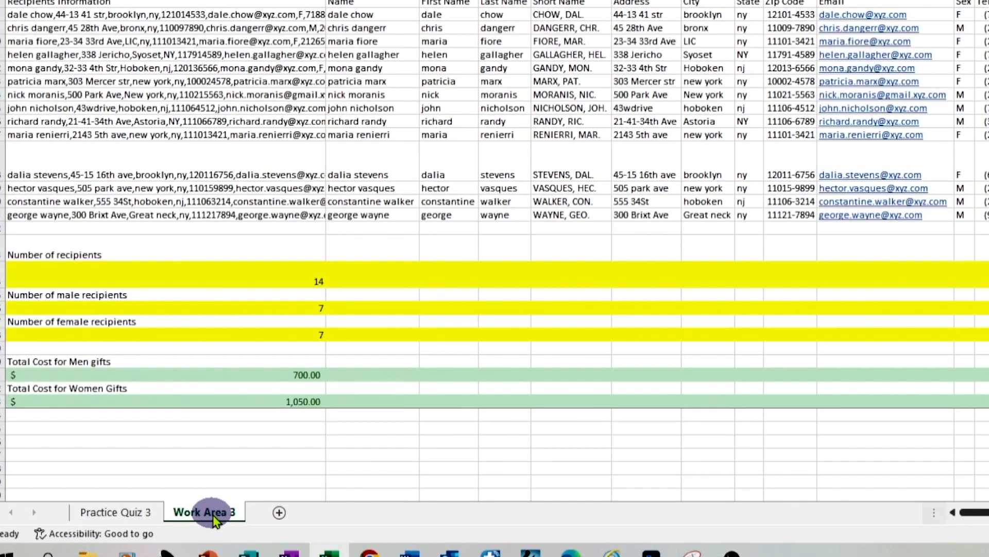
Step: Create a copy of the Work Area 3 worksheet in a new workbook
{"action": "right_click", "coordinate": [216, 520]}
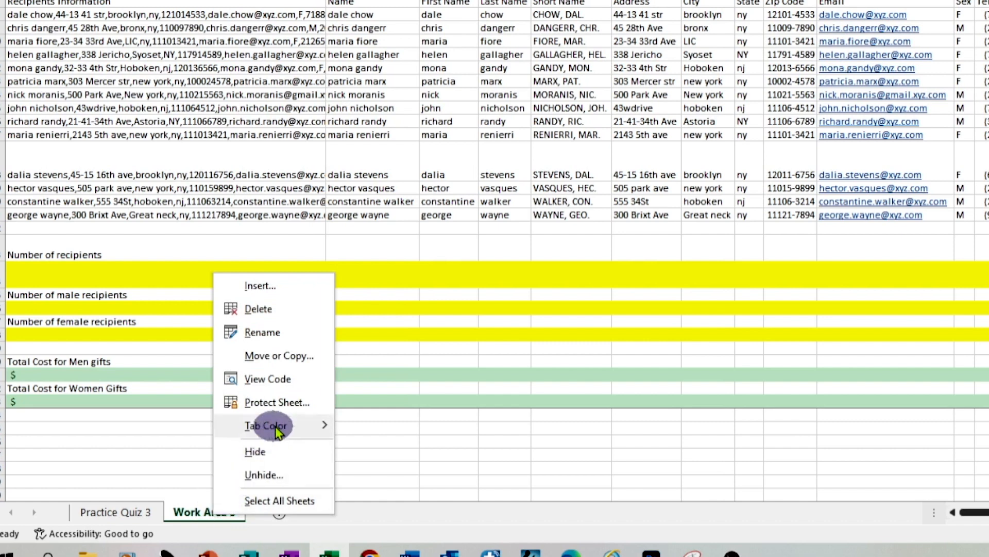
{"action": "left_click", "coordinate": [278, 356]}
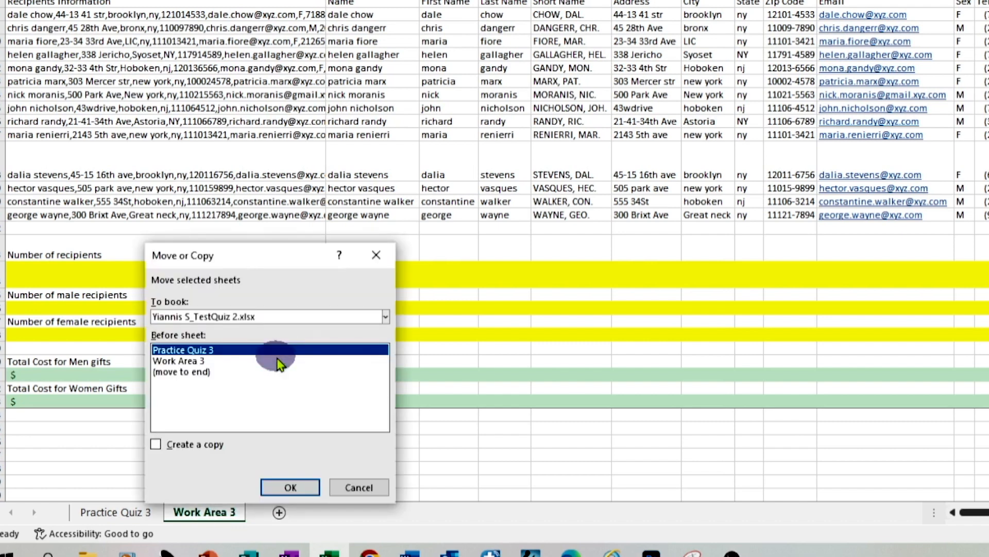
{"action": "left_click", "coordinate": [155, 444]}
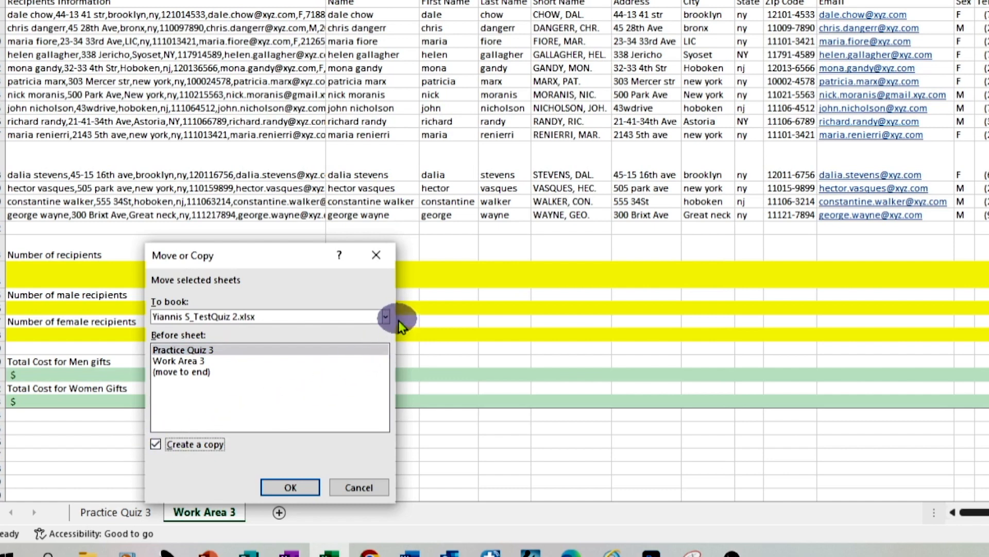
{"action": "left_click", "coordinate": [382, 317]}
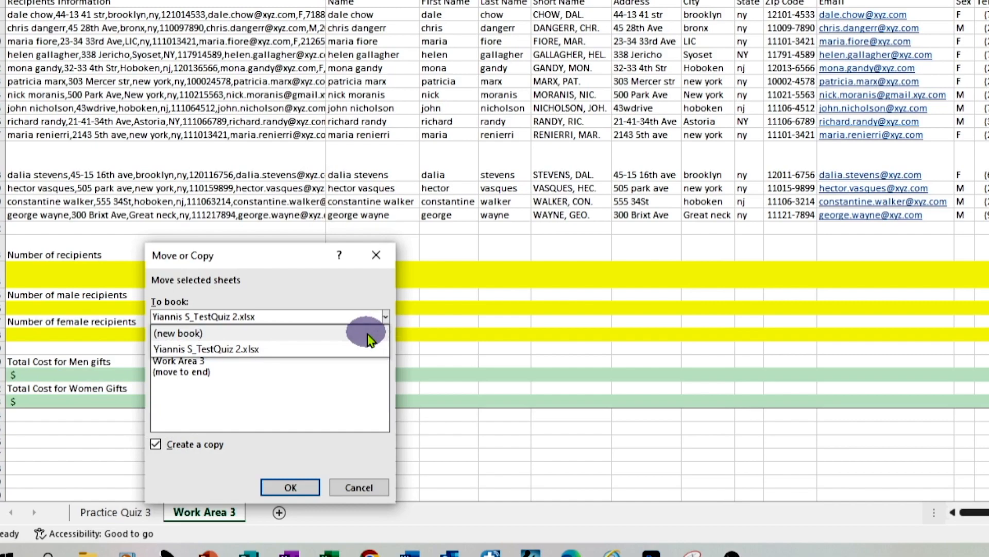
{"action": "left_click", "coordinate": [368, 334]}
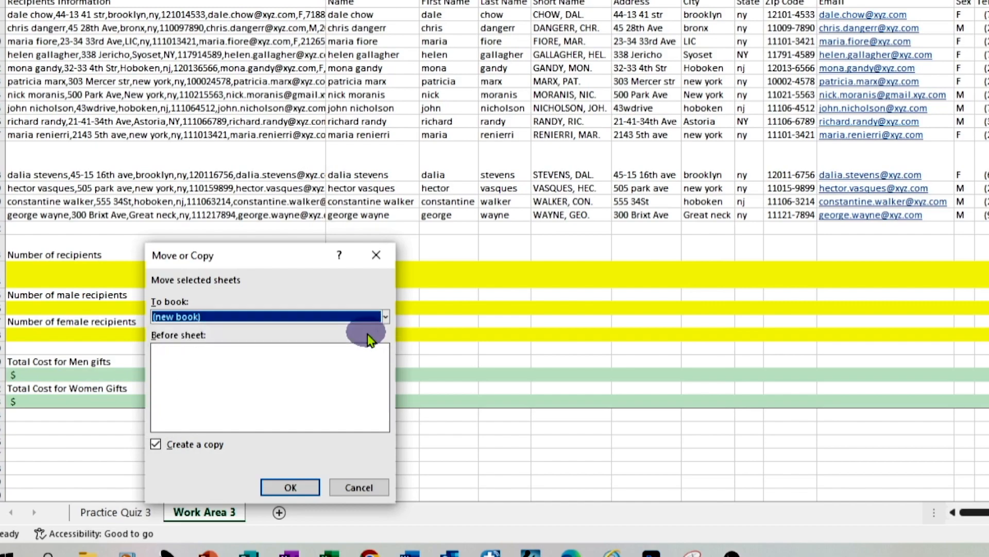
{"action": "left_click", "coordinate": [291, 487]}
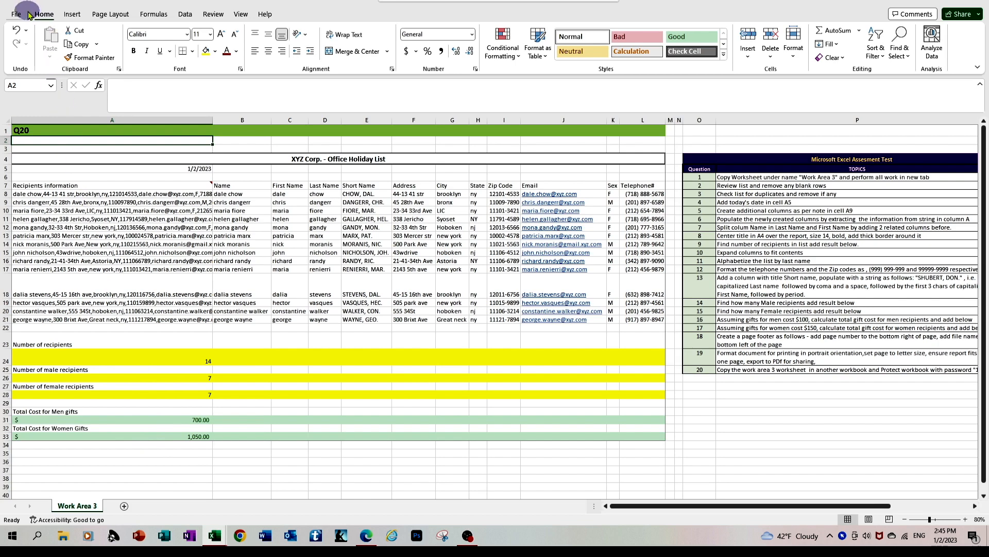
Step: Encrypt the new workbook with a password, enter and re-enter the password, and return to the worksheet
{"action": "left_click", "coordinate": [17, 14]}
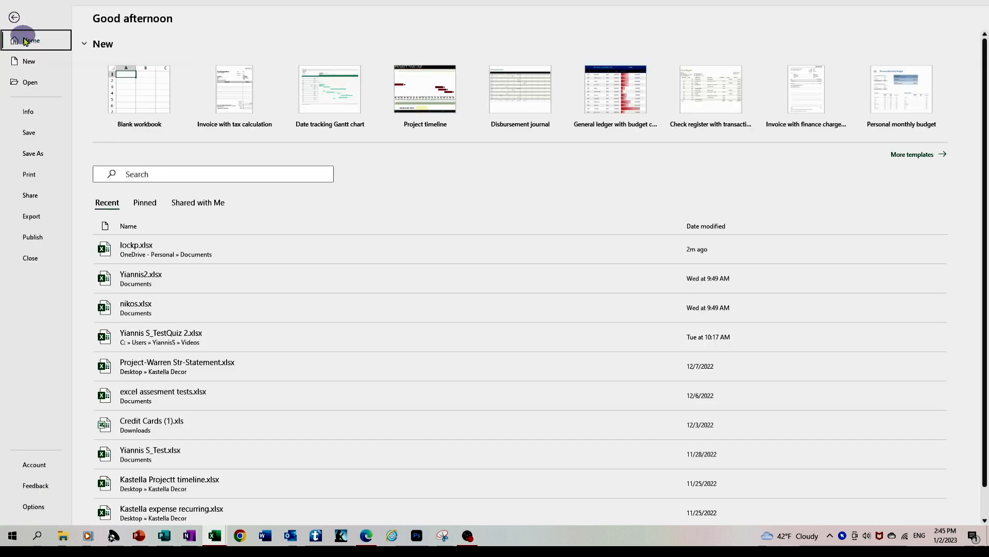
{"action": "left_click", "coordinate": [28, 113]}
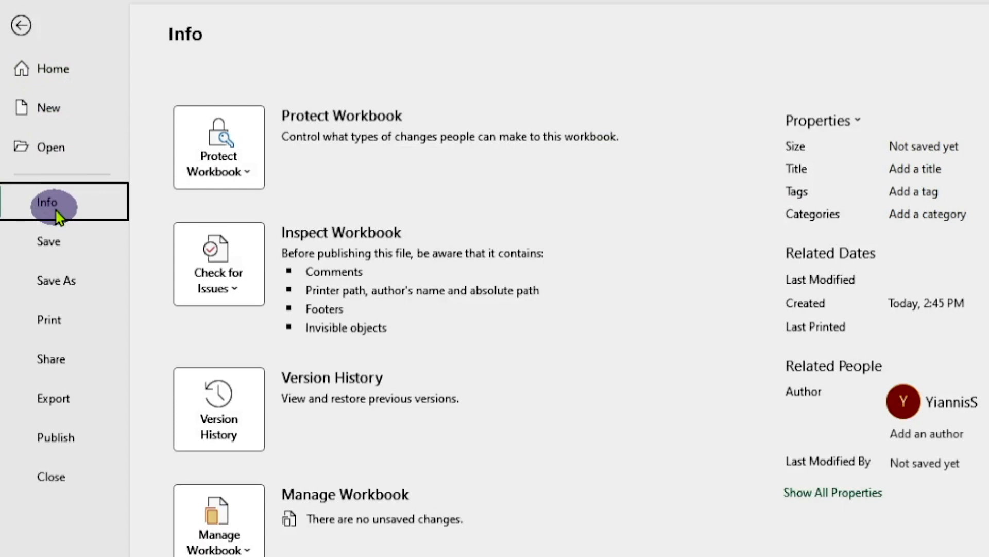
{"action": "left_click", "coordinate": [225, 141]}
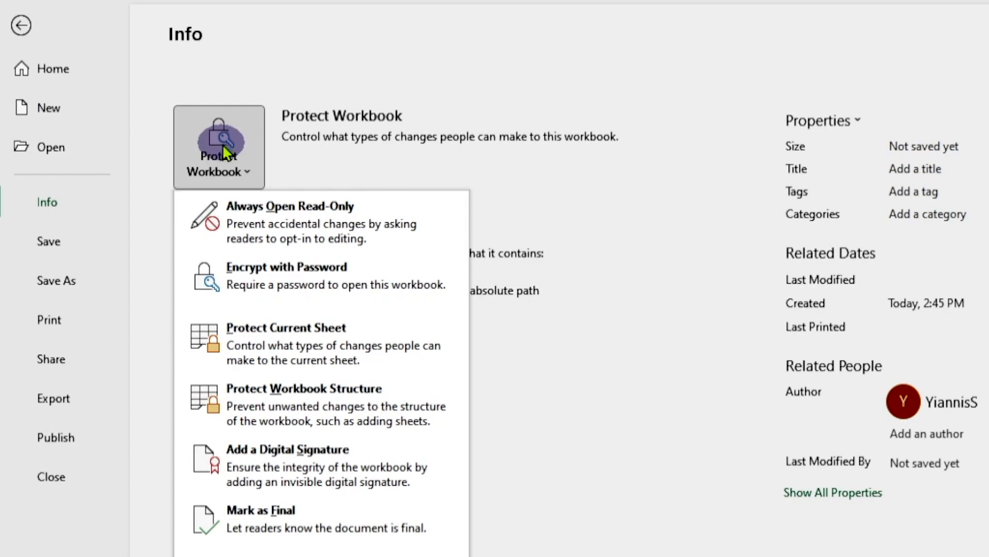
{"action": "left_click", "coordinate": [278, 285]}
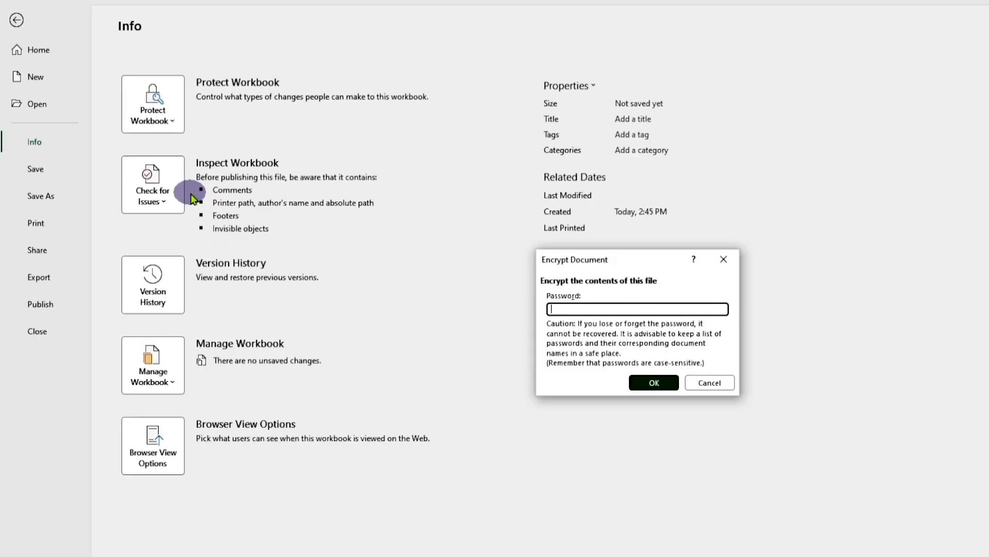
{"action": "type", "text": "••••"}
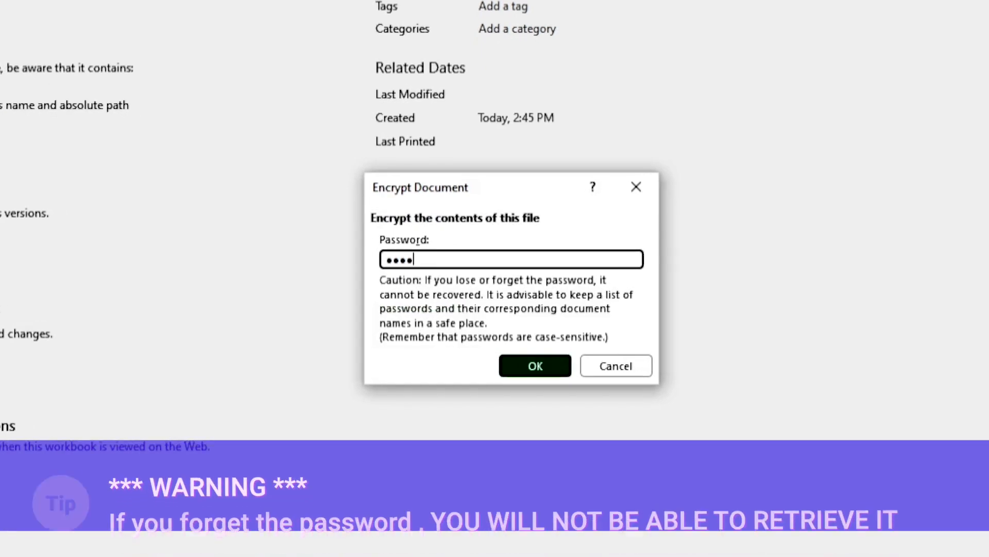
{"action": "left_click", "coordinate": [536, 367]}
{"action": "type", "text": "•"}
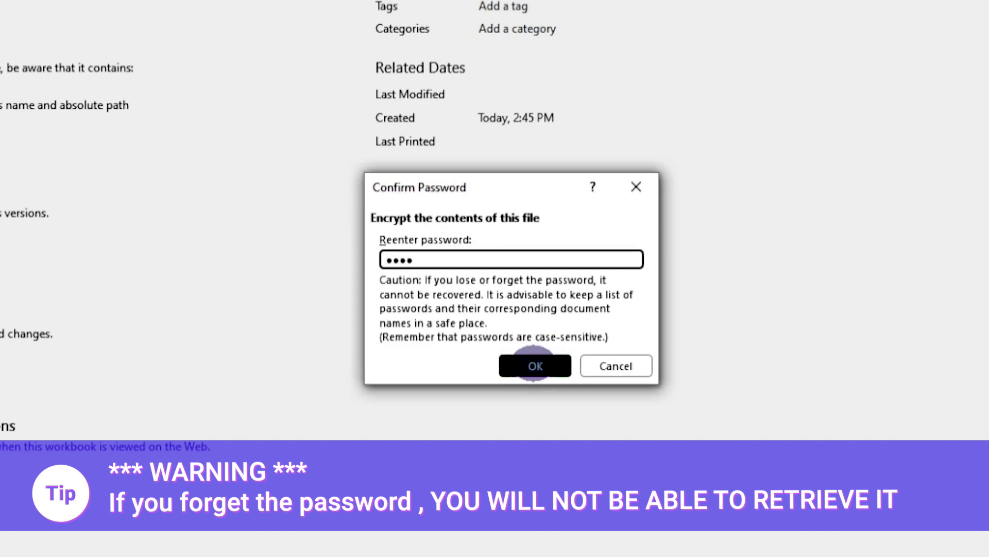
{"action": "left_click", "coordinate": [536, 366]}
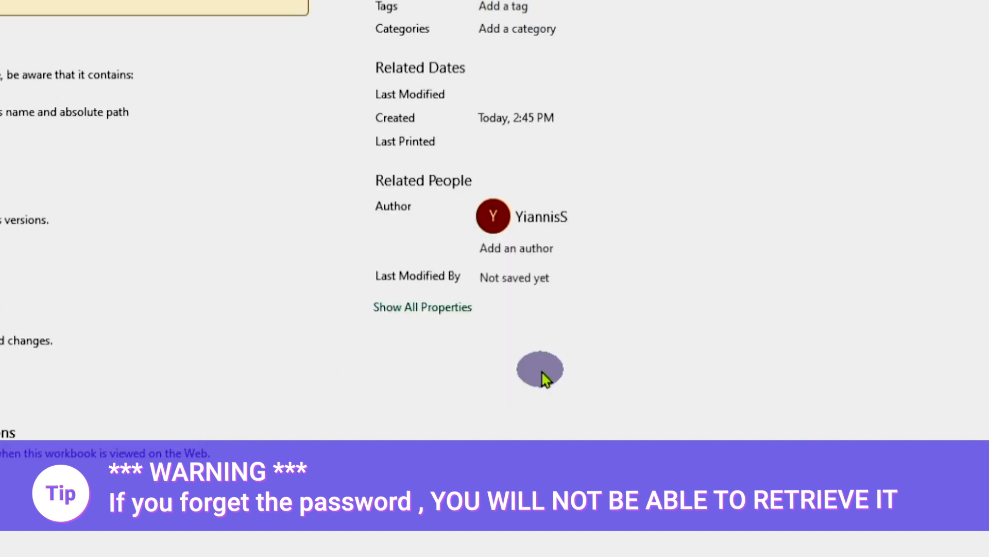
{"action": "left_click", "coordinate": [14, 21]}
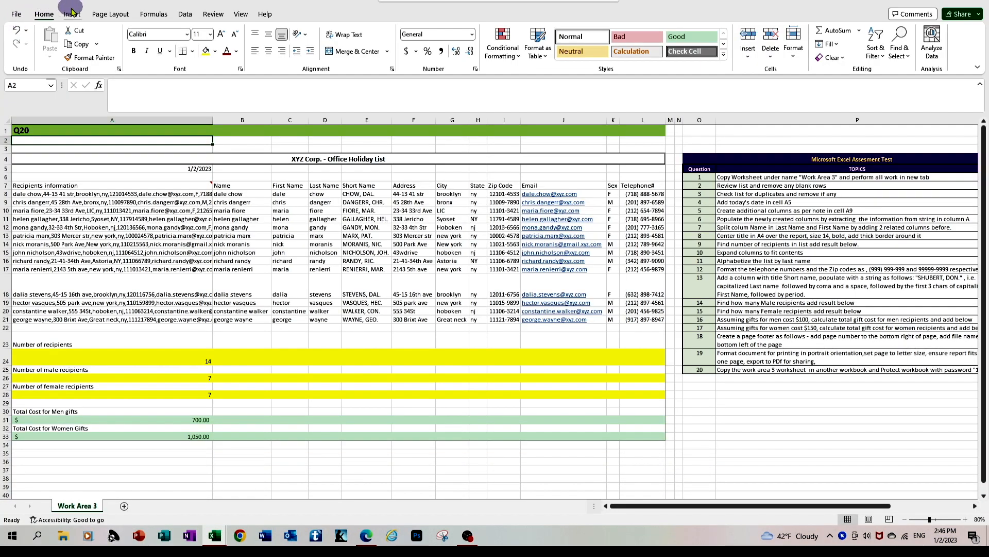
Step: Save the new workbook as WorkArea3Locked, an Excel Workbook (*.xlsx), in the OneDrive - Personal Documents folder
{"action": "left_click", "coordinate": [17, 15]}
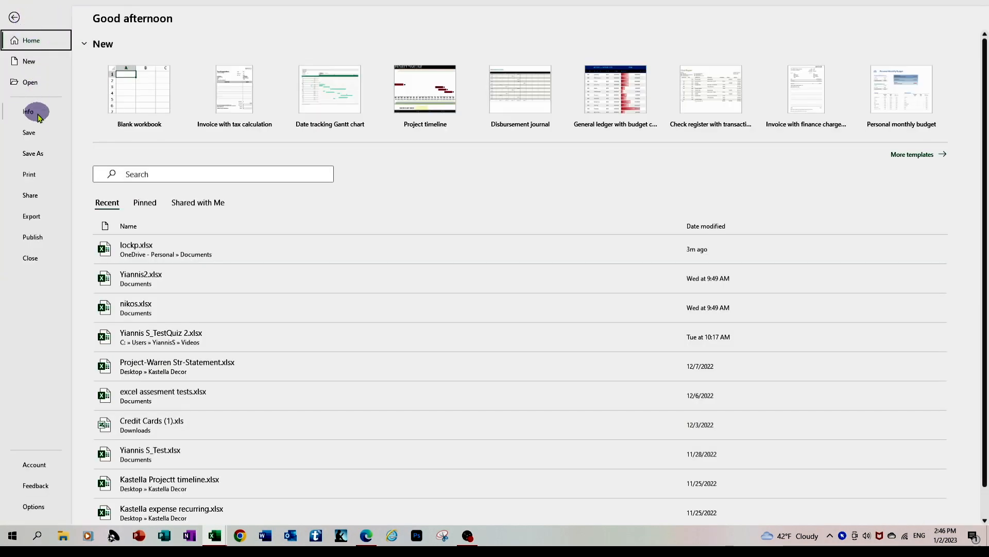
{"action": "left_click", "coordinate": [36, 134]}
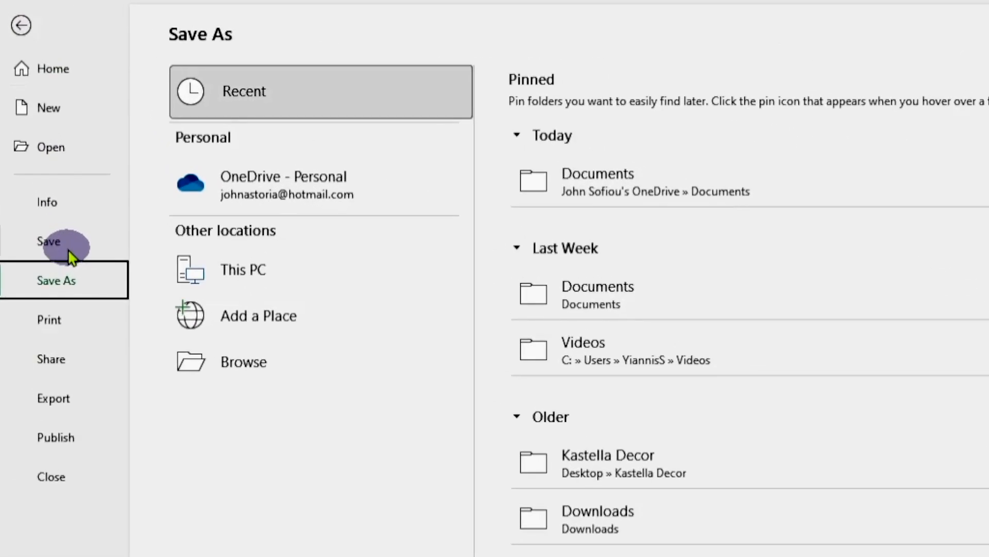
{"action": "left_click", "coordinate": [73, 288]}
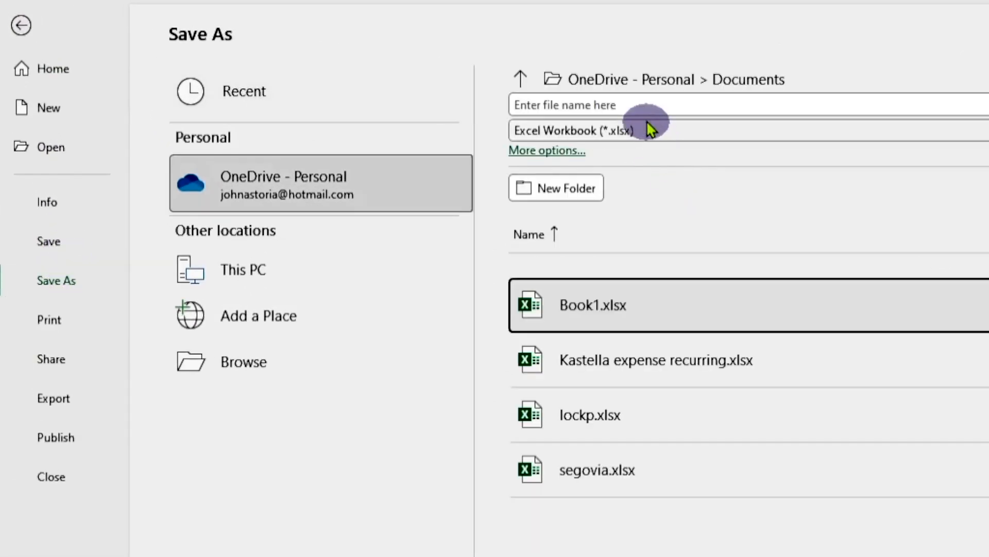
{"action": "left_click", "coordinate": [642, 105]}
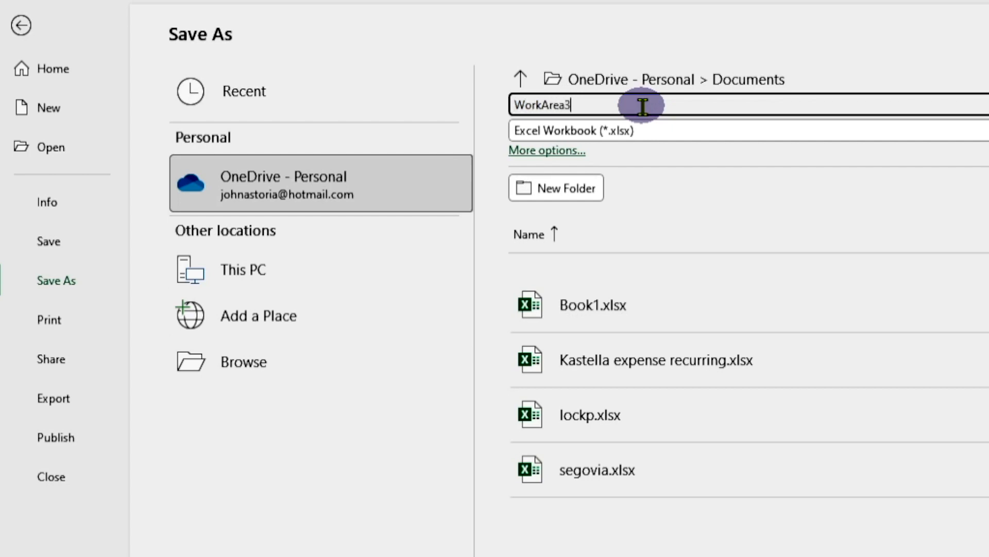
{"action": "type", "text": "L"}
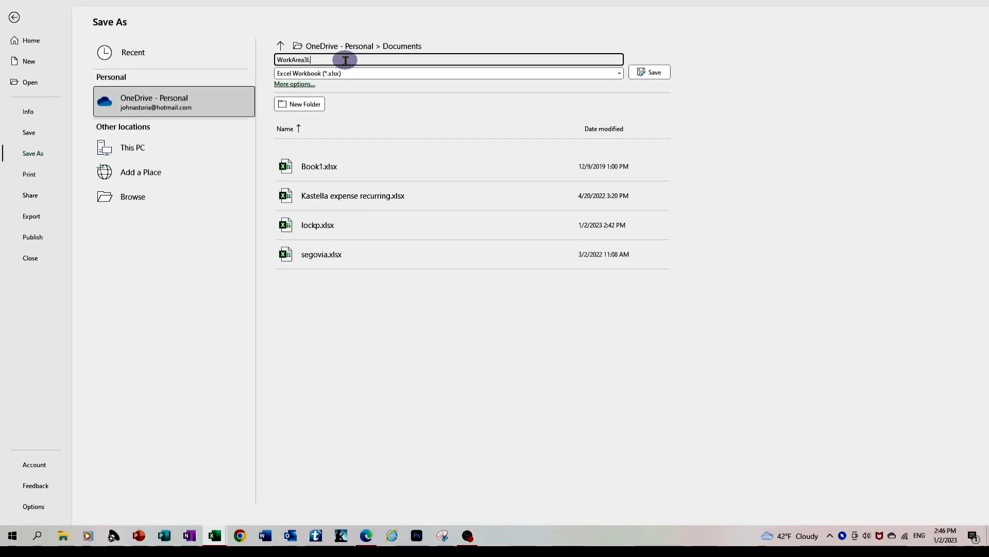
{"action": "type", "text": "ocked"}
{"action": "key", "text": "Return"}
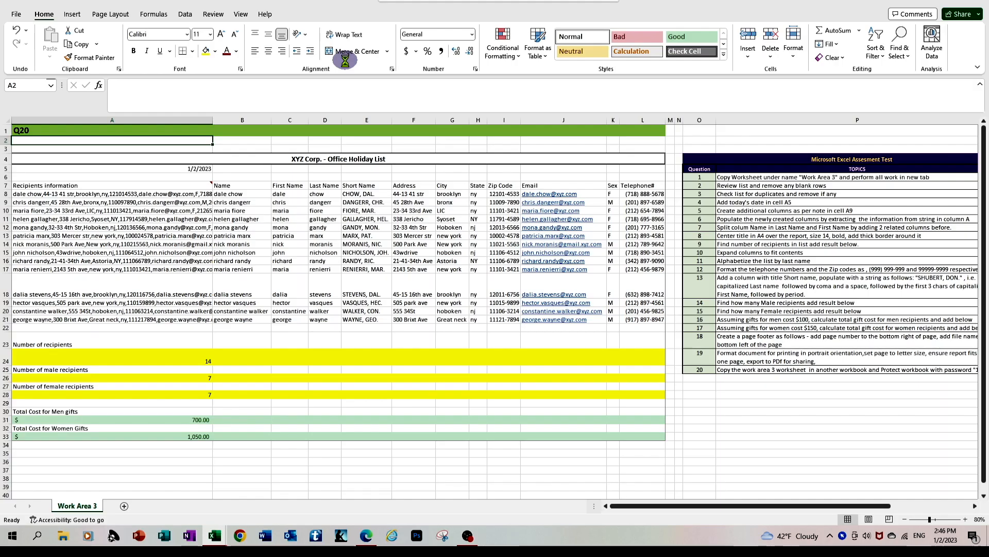
Step: Check the saved workbook's protection status in its file information and close the workbook
{"action": "left_click", "coordinate": [359, 267]}
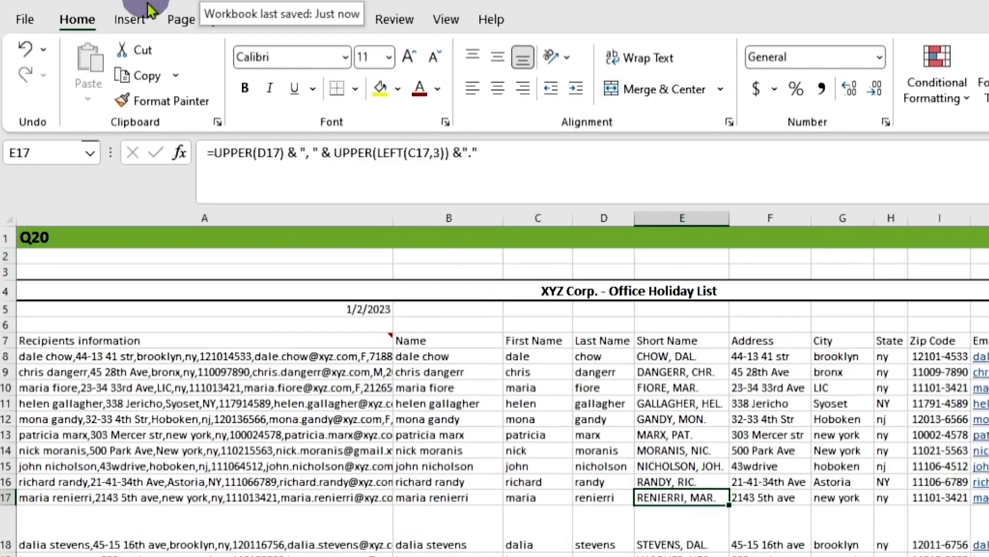
{"action": "left_click", "coordinate": [27, 21]}
{"action": "left_click", "coordinate": [51, 202]}
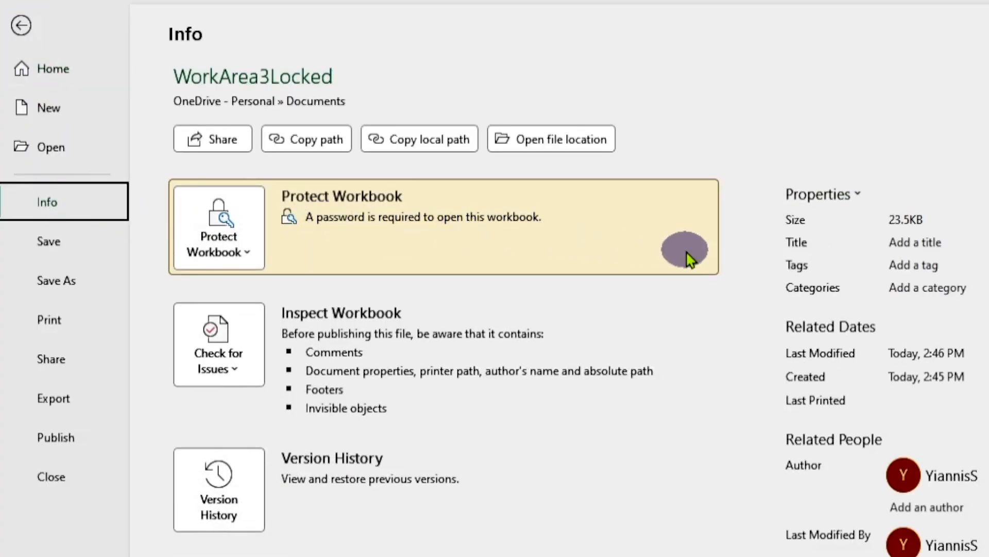
{"action": "left_click", "coordinate": [22, 26]}
{"action": "left_click", "coordinate": [23, 21]}
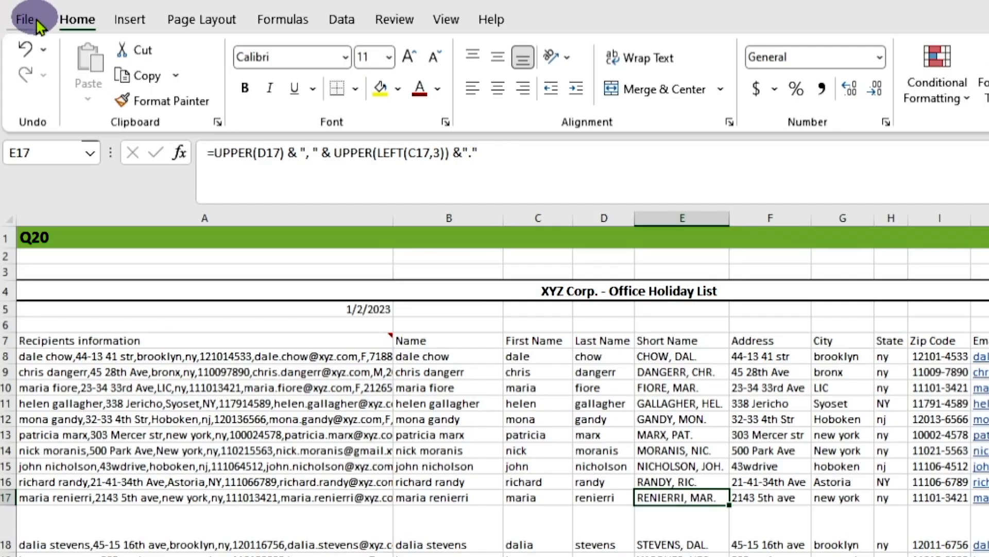
{"action": "left_click", "coordinate": [86, 209]}
{"action": "left_click", "coordinate": [53, 473]}
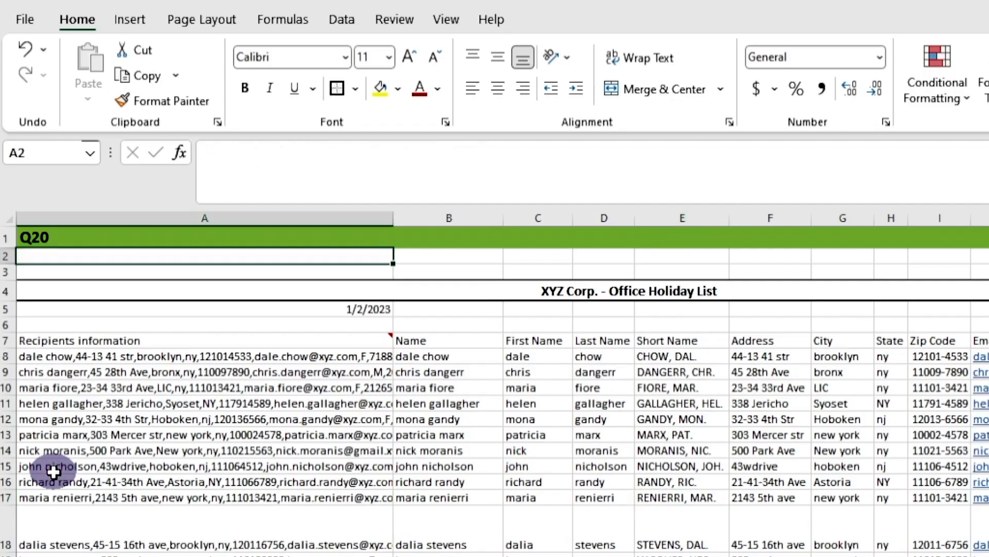
Step: Reopen WorkArea3Locked.xlsx from the recent workbooks, entering the workbook password to unlock it
{"action": "left_click", "coordinate": [172, 496]}
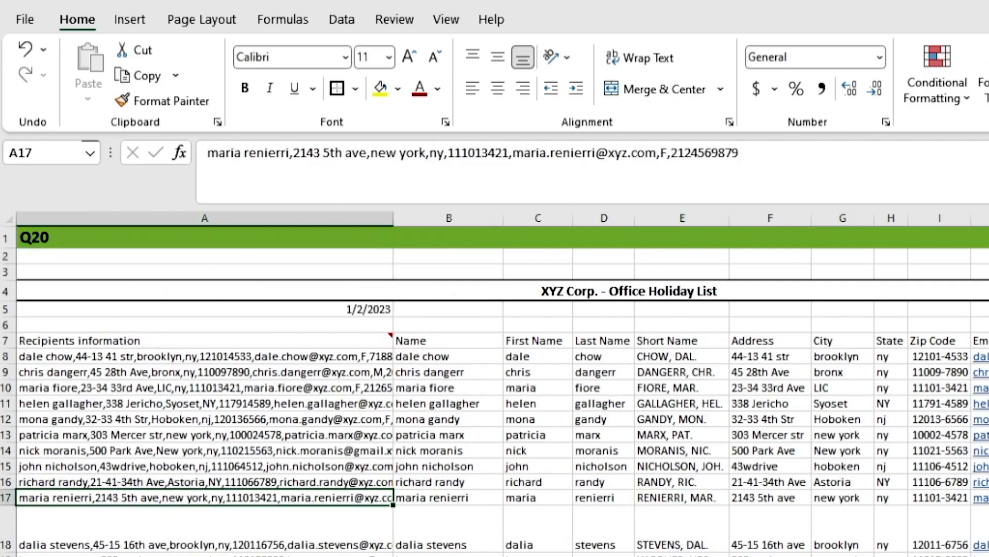
{"action": "left_click", "coordinate": [22, 19]}
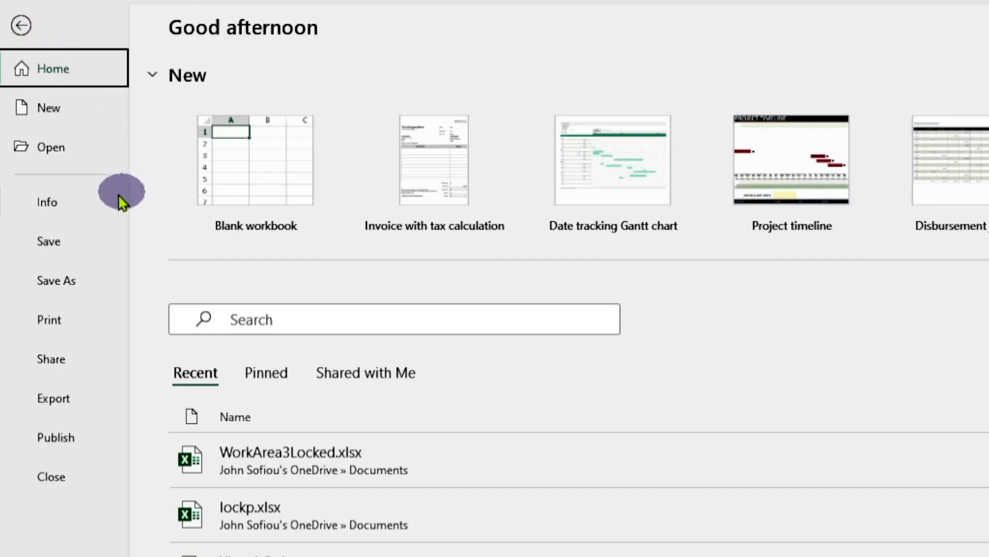
{"action": "left_click", "coordinate": [56, 149]}
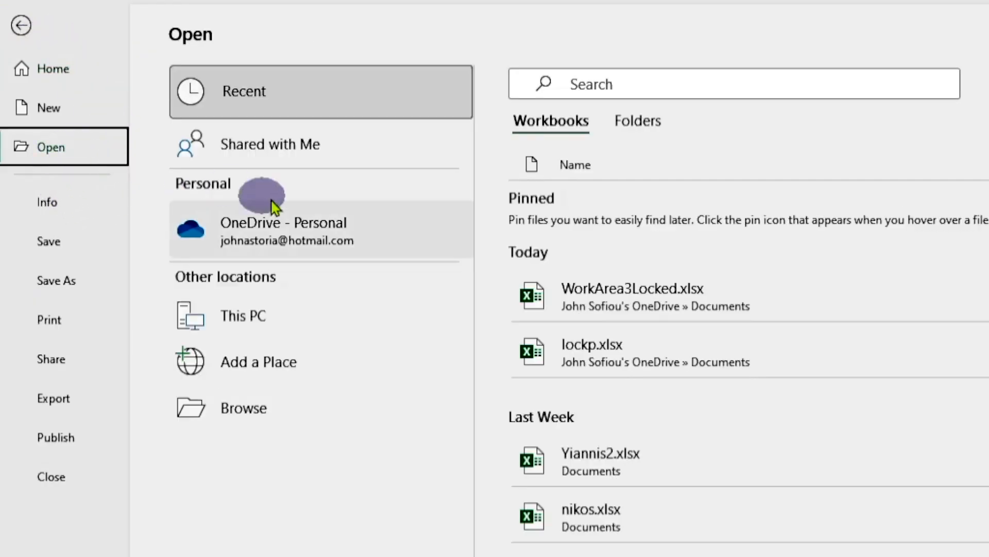
{"action": "left_click", "coordinate": [676, 296]}
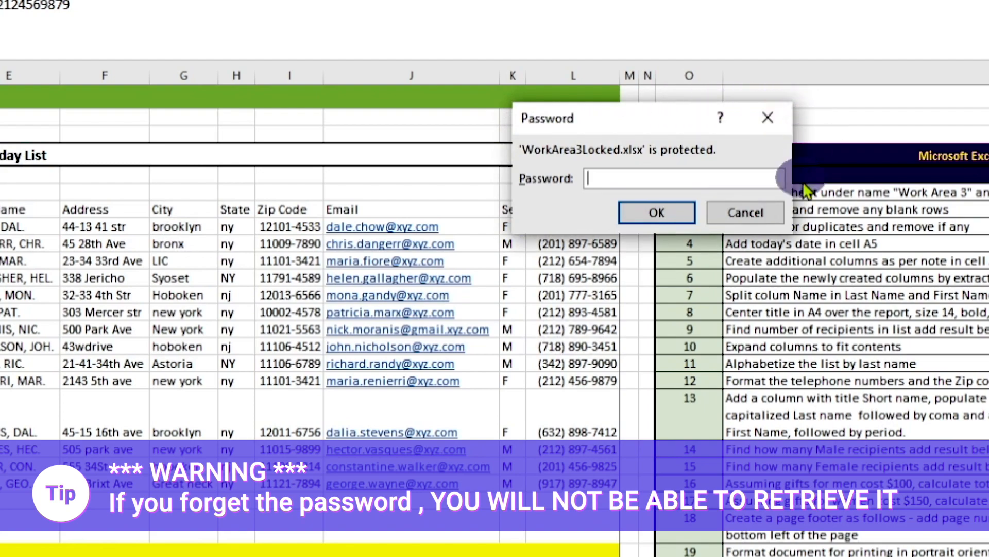
{"action": "left_click", "coordinate": [620, 181]}
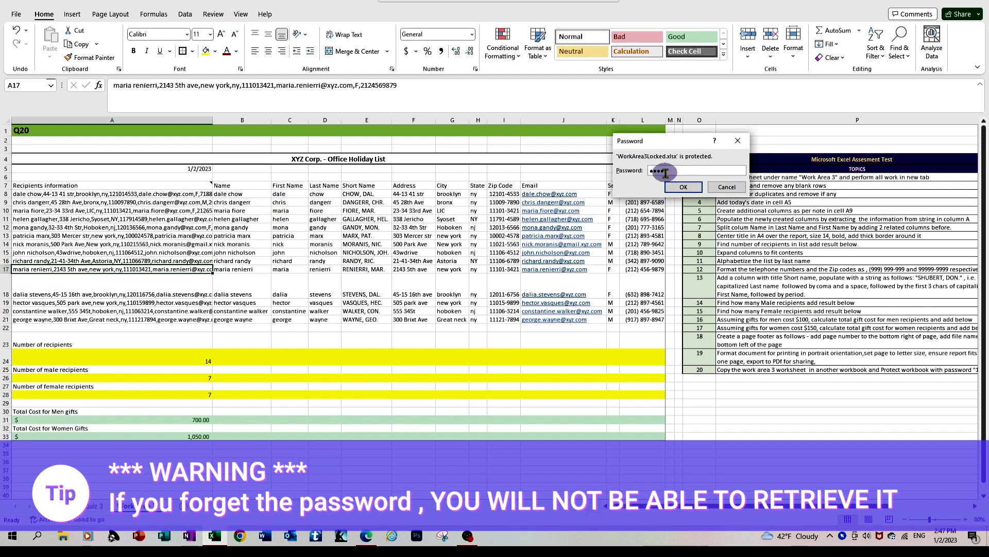
{"action": "left_click", "coordinate": [680, 186]}
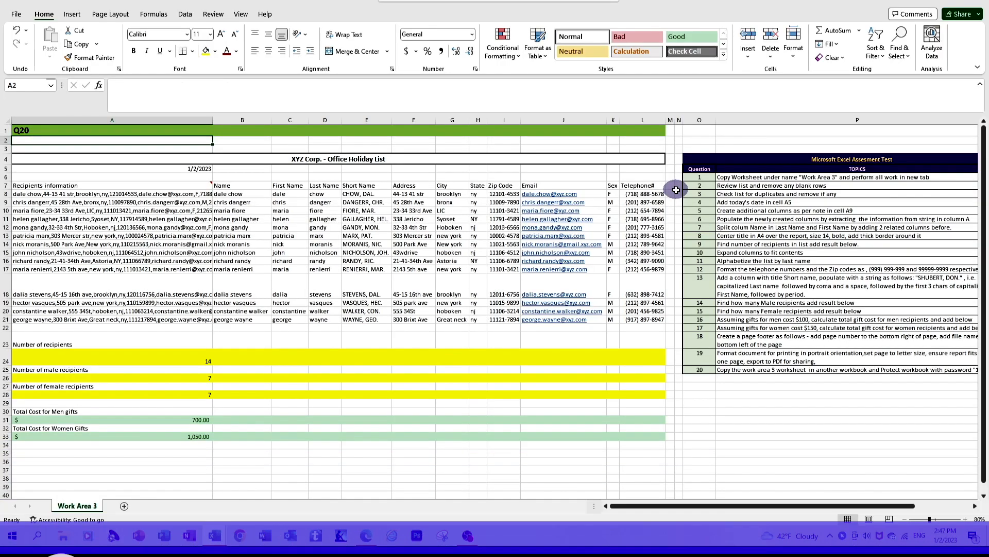
{"action": "left_click", "coordinate": [446, 282]}
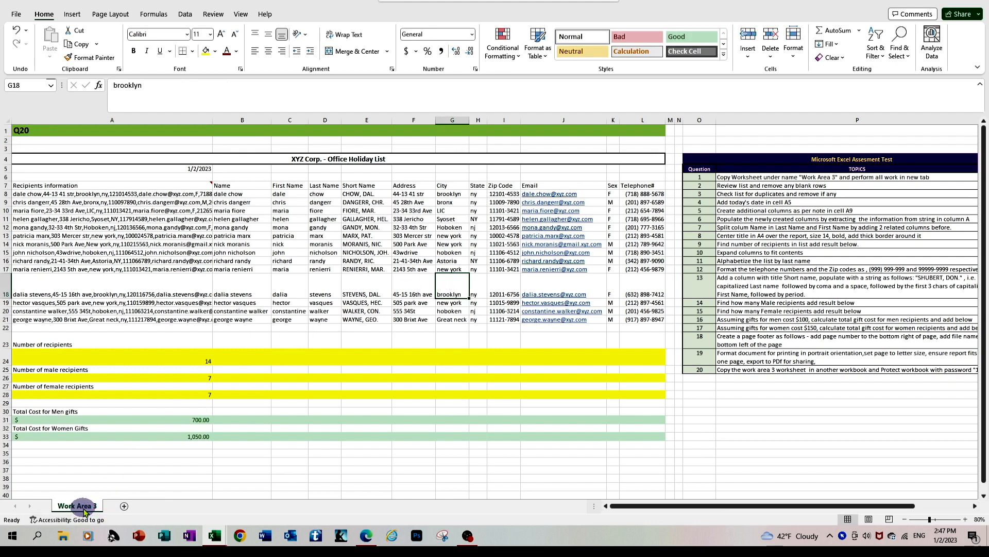
Step: Close the WorkArea3Locked workbook and mark question 20 with Y in the selected column of the original workbook's assessment list
{"action": "left_click", "coordinate": [14, 15]}
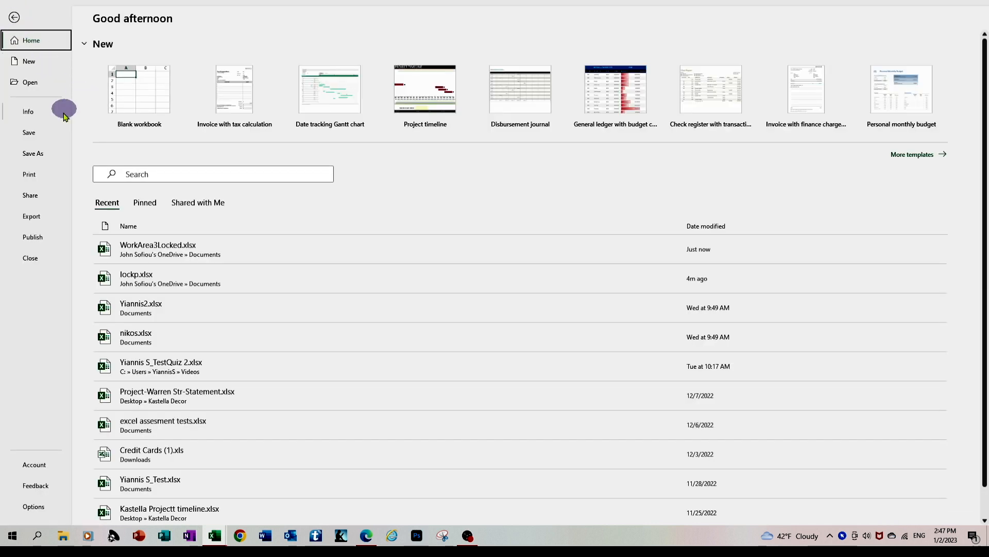
{"action": "left_click", "coordinate": [27, 258]}
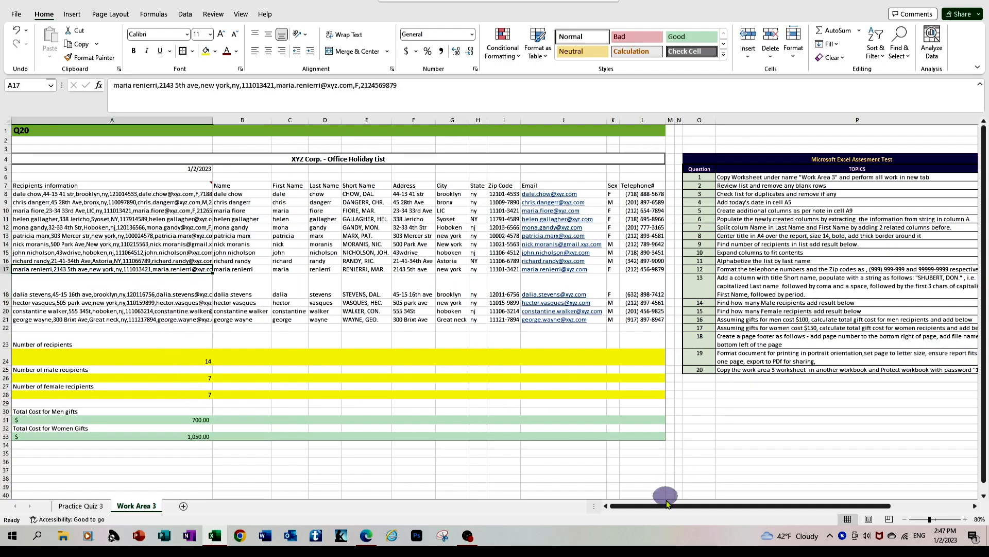
{"action": "left_click_drag", "start_coordinate": [666, 508], "coordinate": [746, 508]}
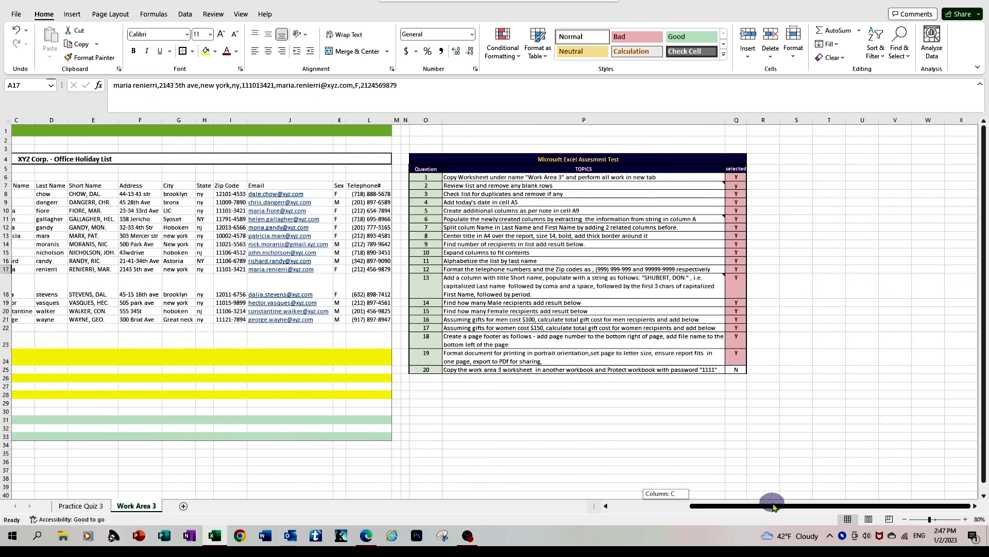
{"action": "left_click", "coordinate": [738, 370]}
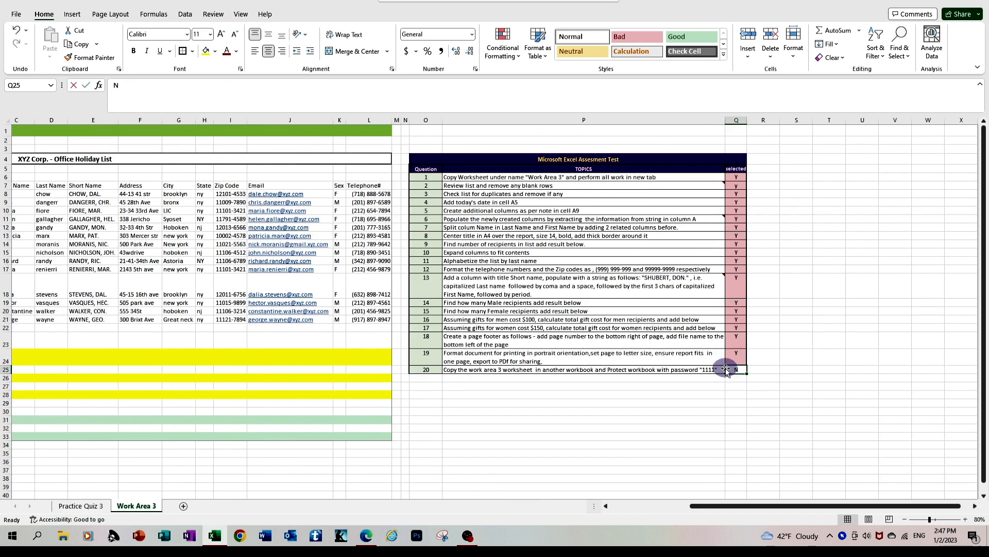
{"action": "type", "text": "Y"}
{"action": "key", "text": "Return"}
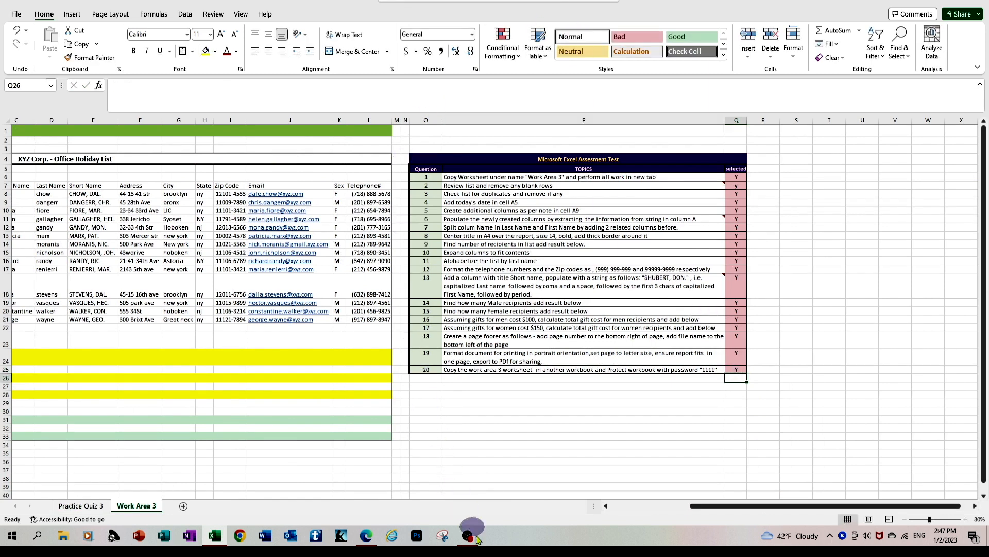
{"action": "mouse_move", "coordinate": [470, 541]}
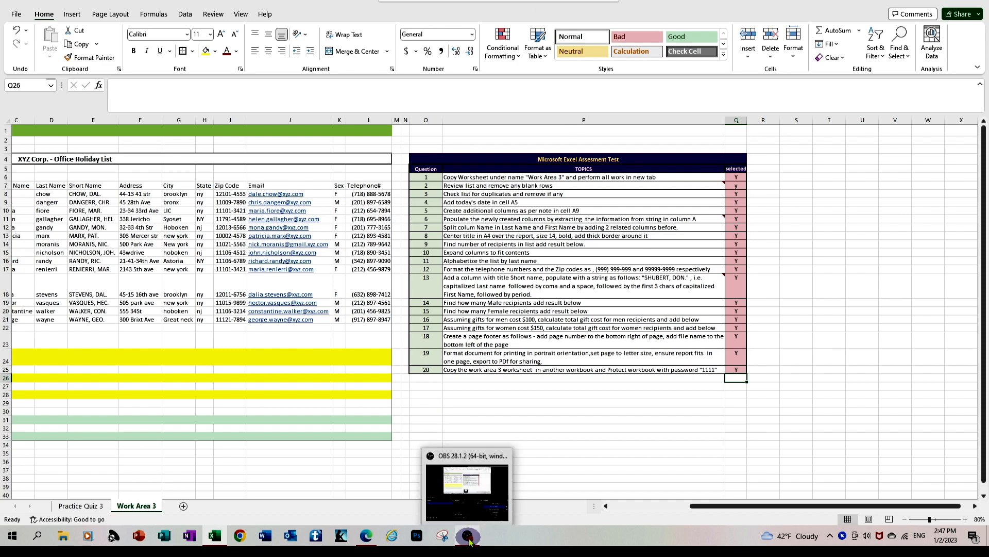